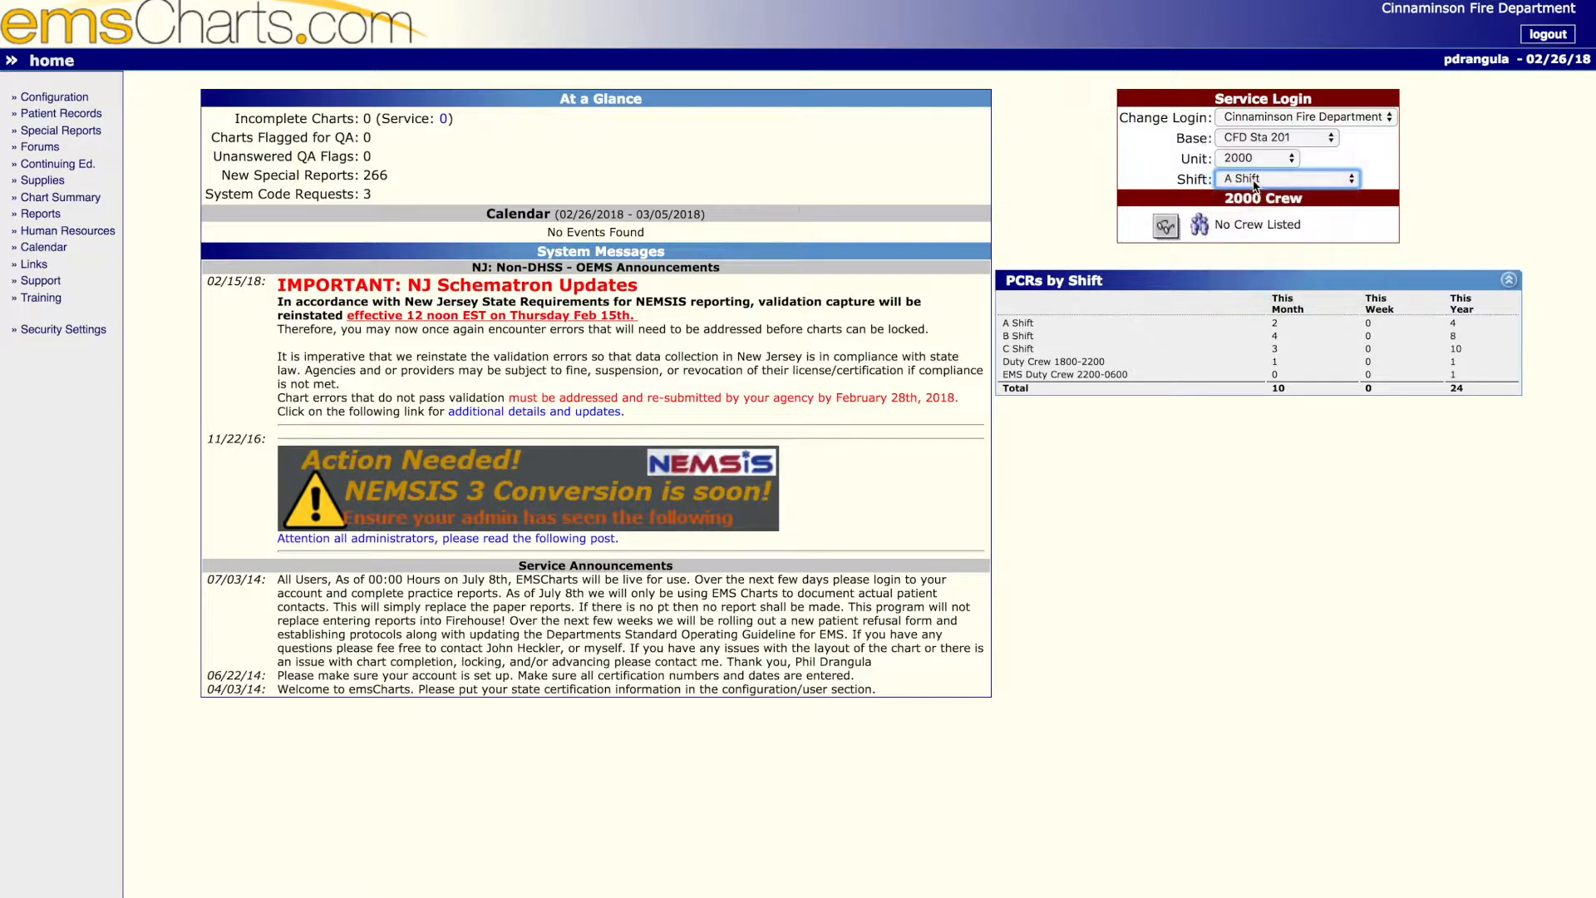
- Open the crew assignment for unit 2000 and assign yourself as Crew1
click(1202, 230)
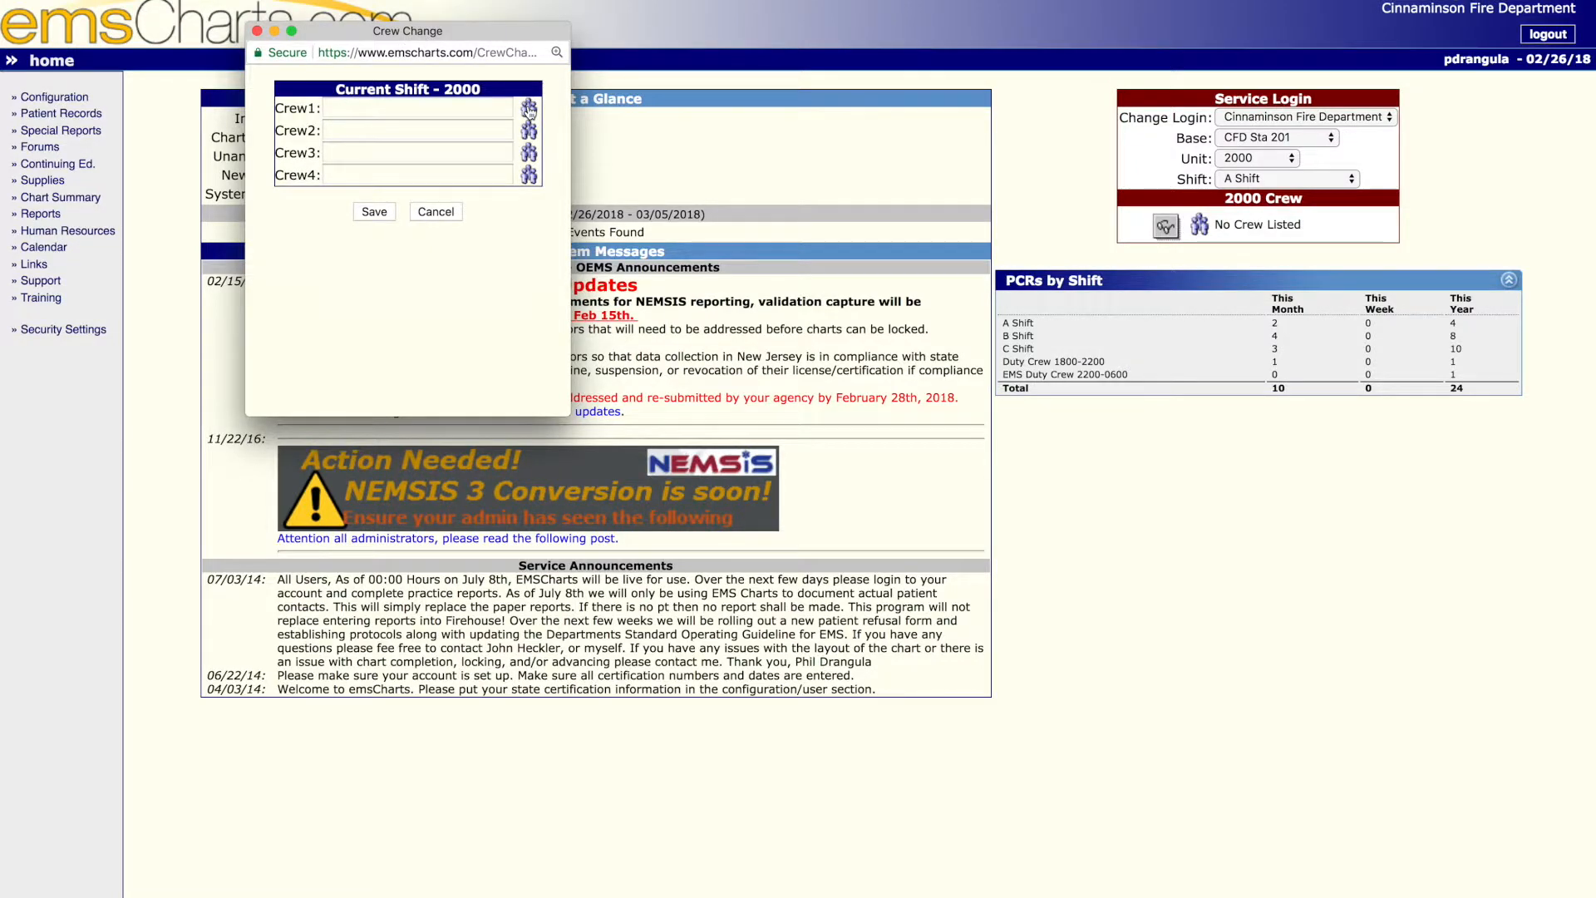
click(528, 108)
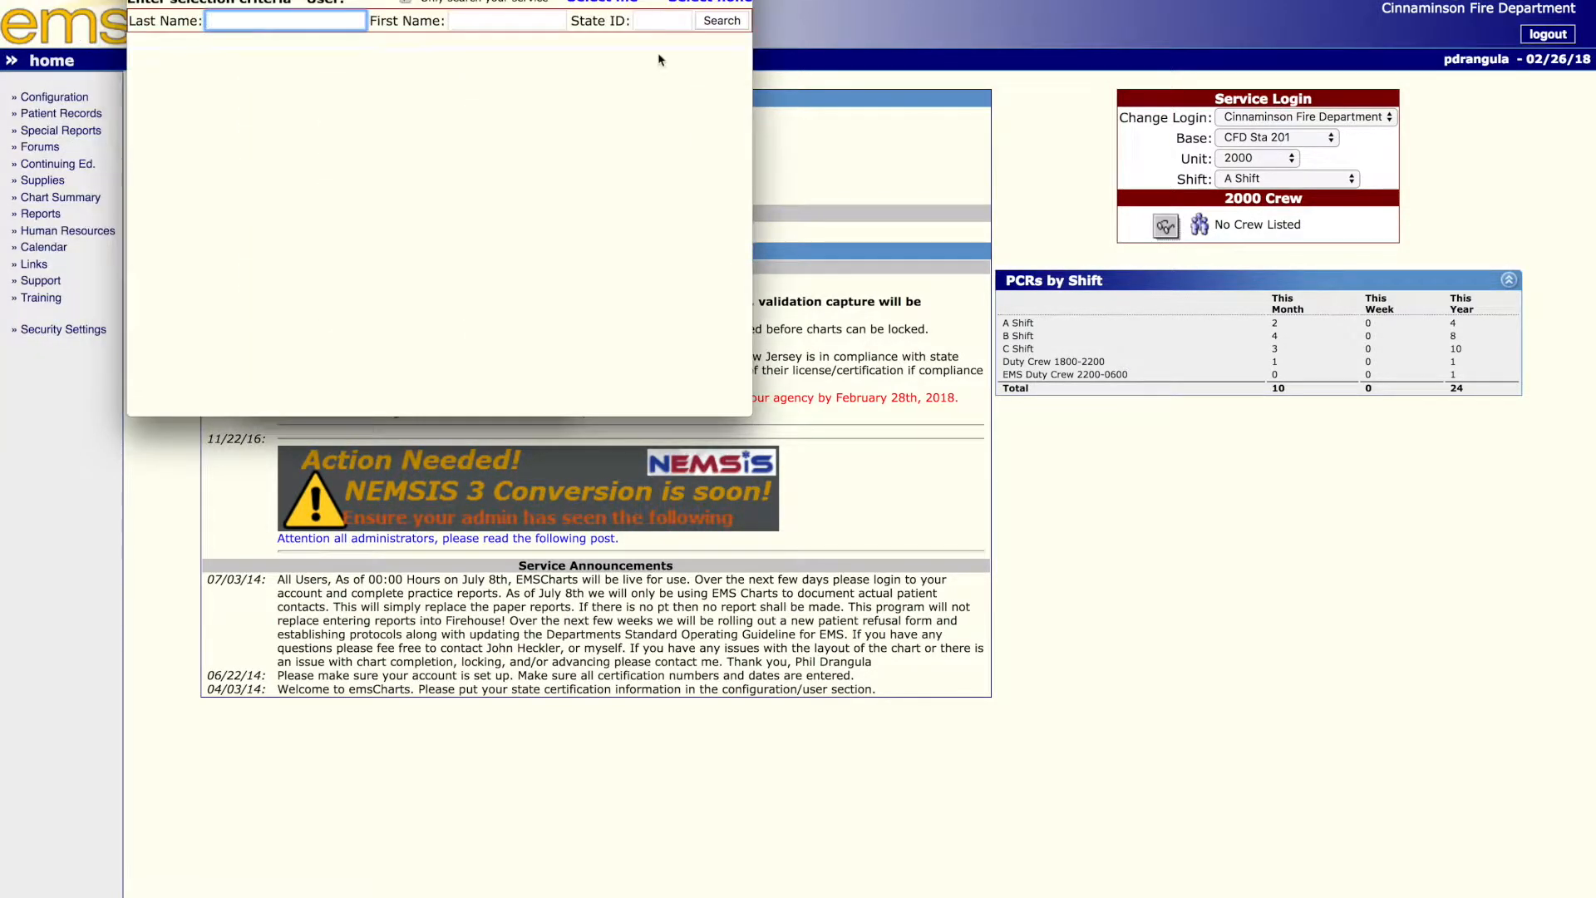
click(623, 6)
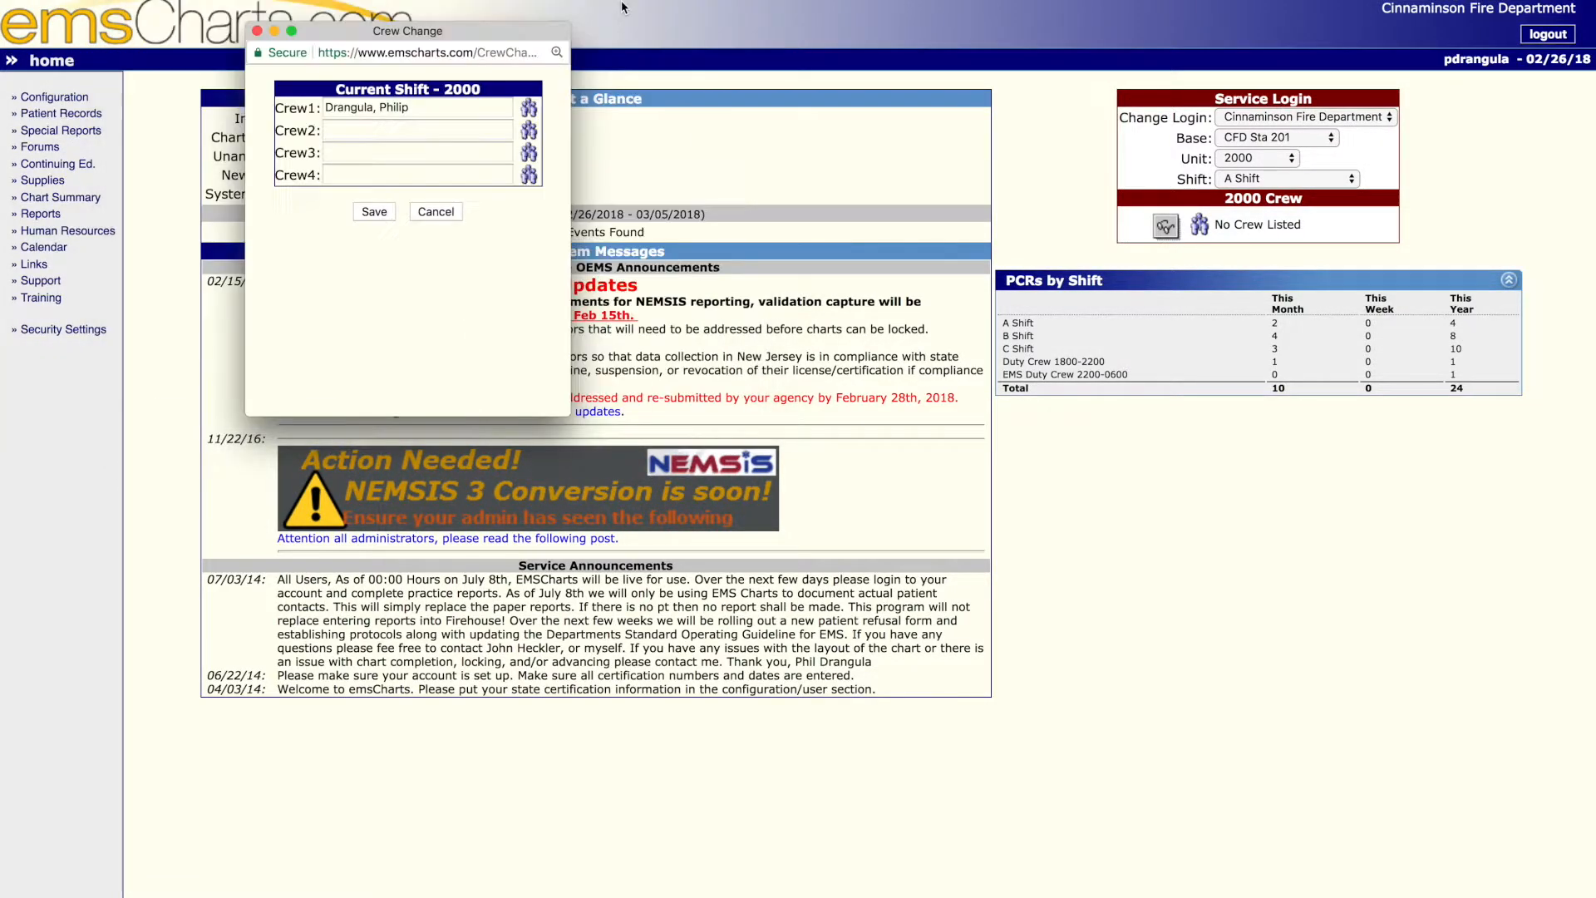
- Find the second crew member by last name, assign them as Crew2, and save the shift's crew
click(529, 133)
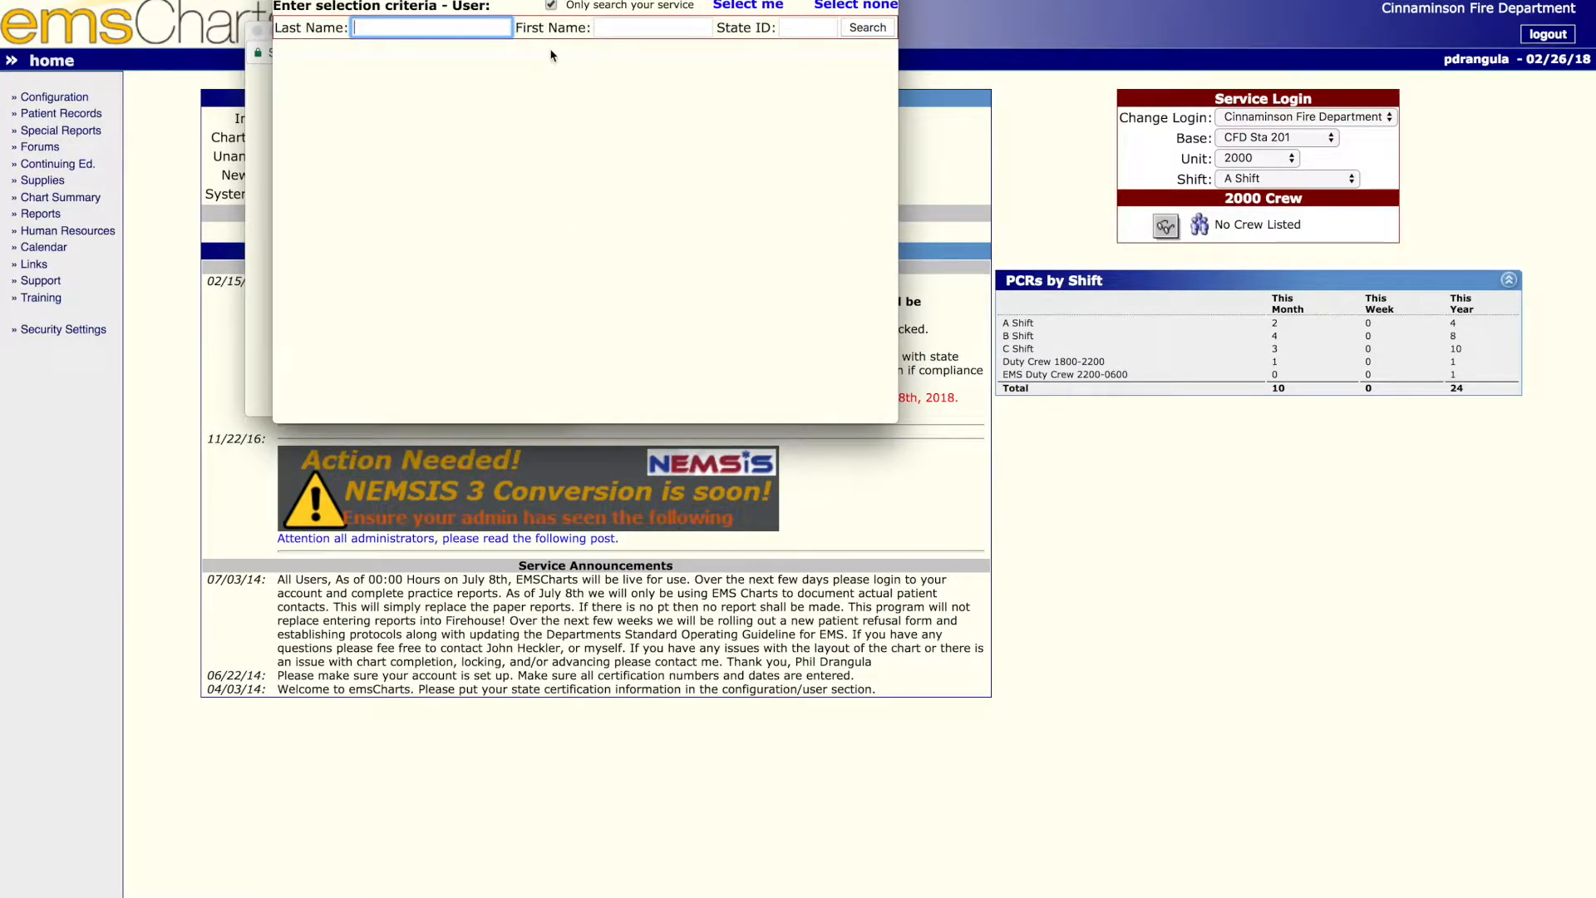
text(Stave)
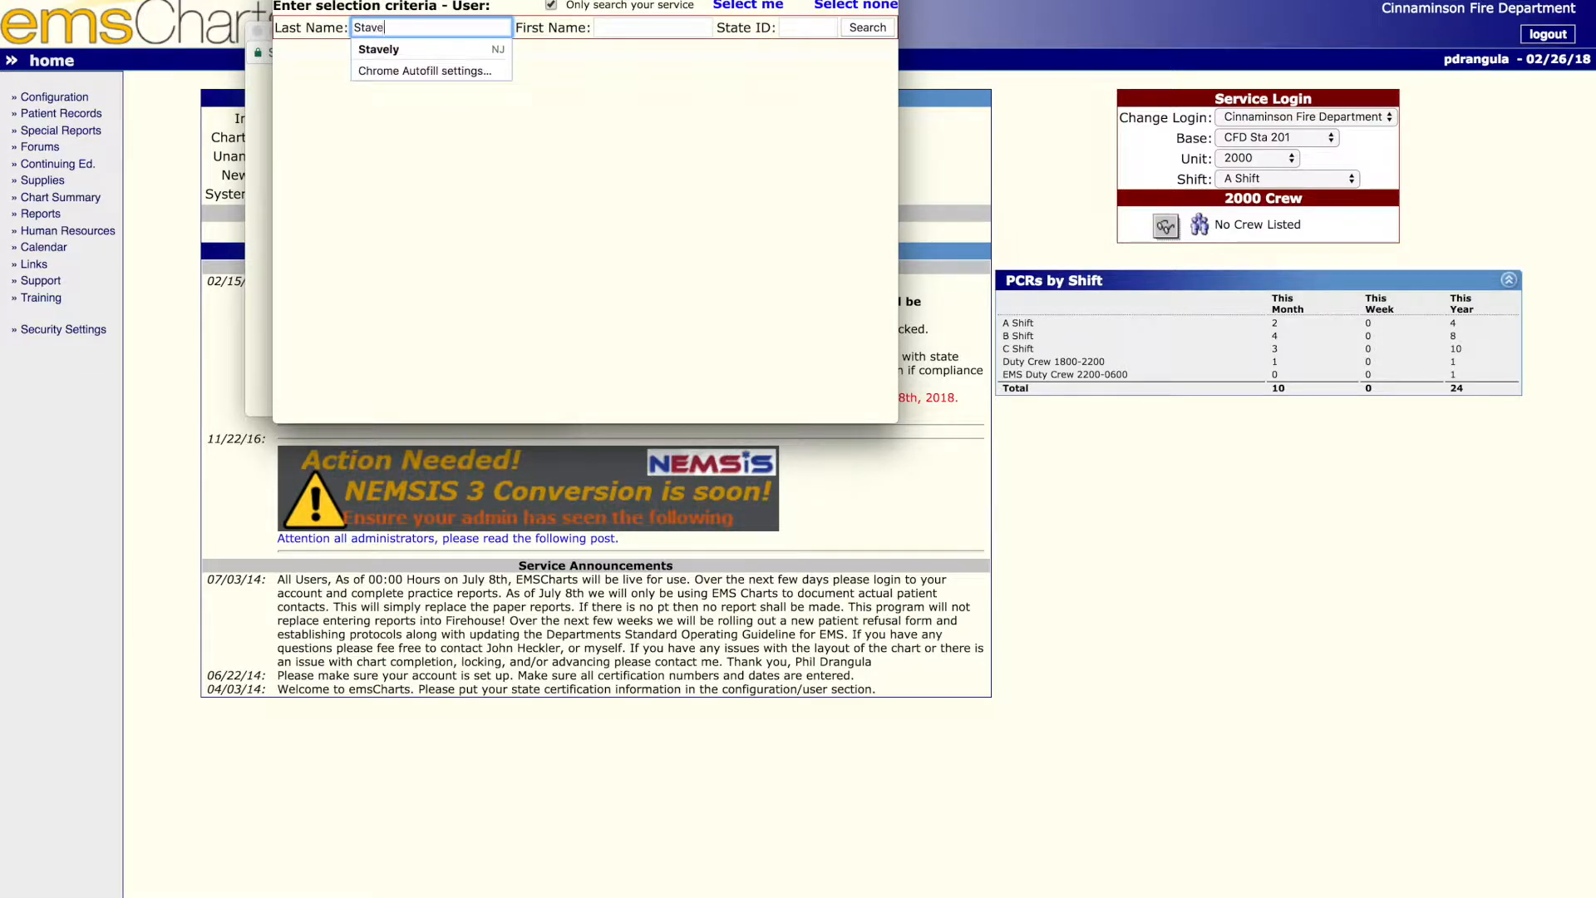
key(Return)
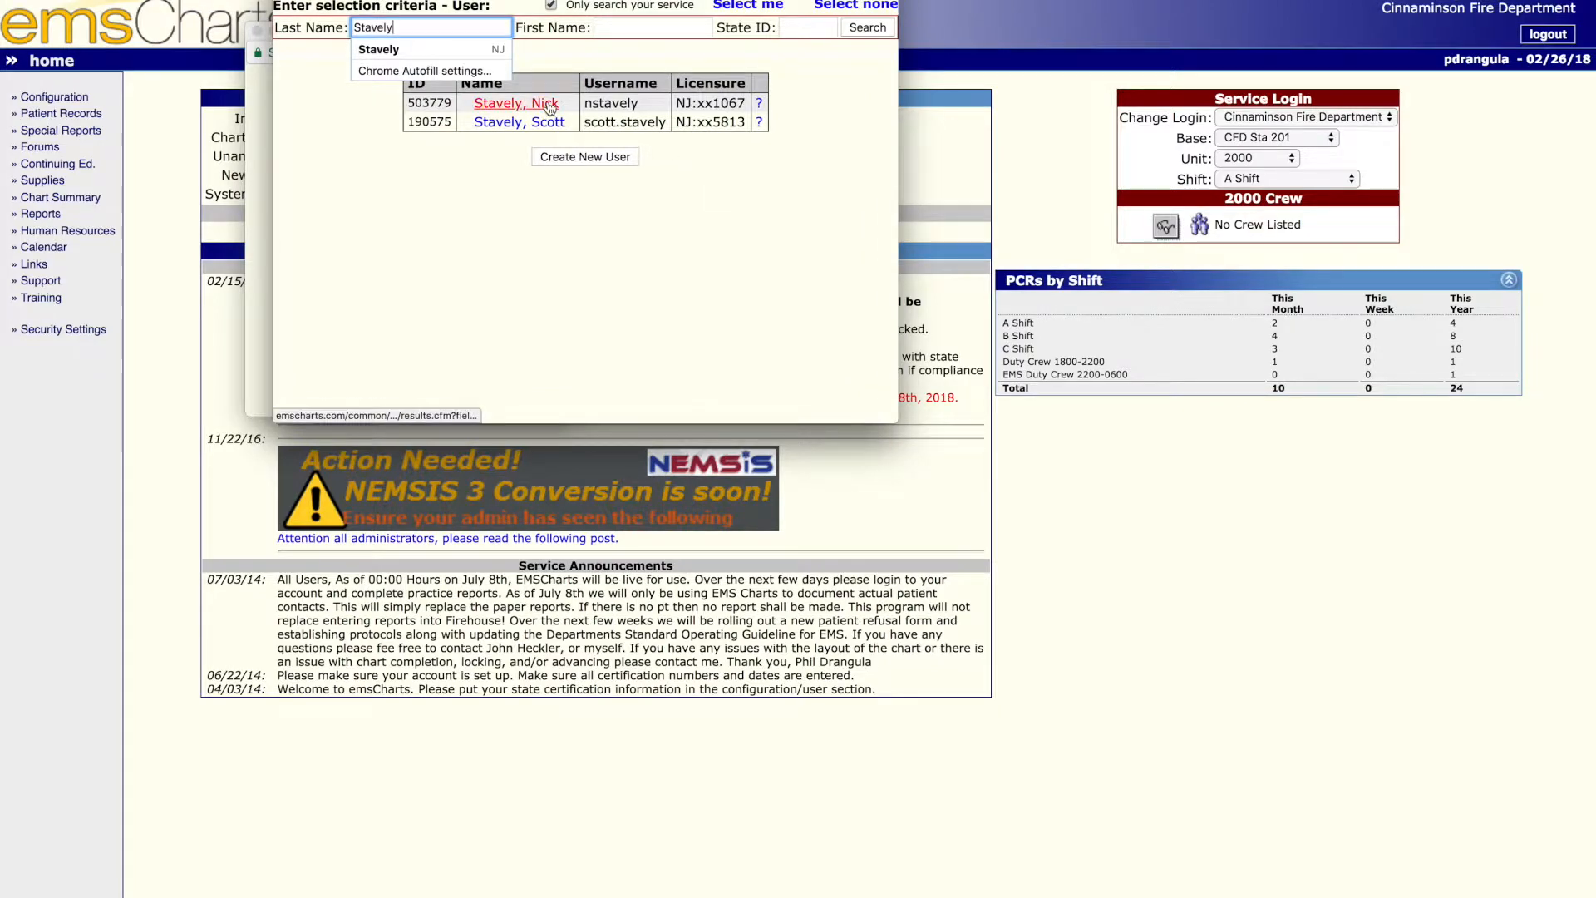
click(548, 108)
click(377, 214)
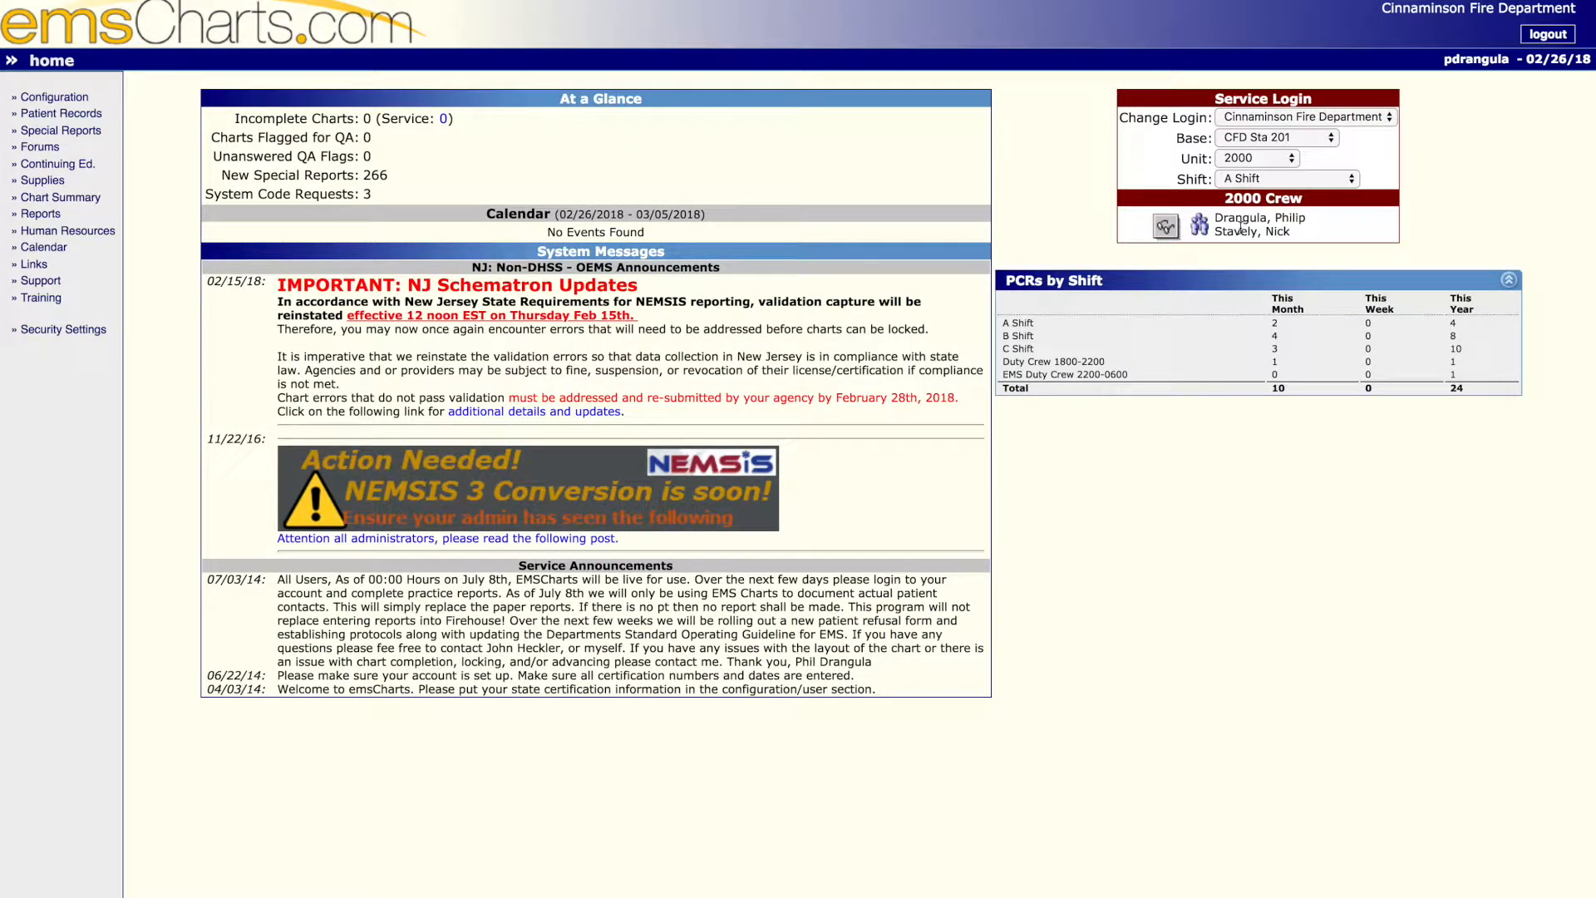
- Create a blank patient chart and look over the recent CAD dispatch records available for import
click(70, 114)
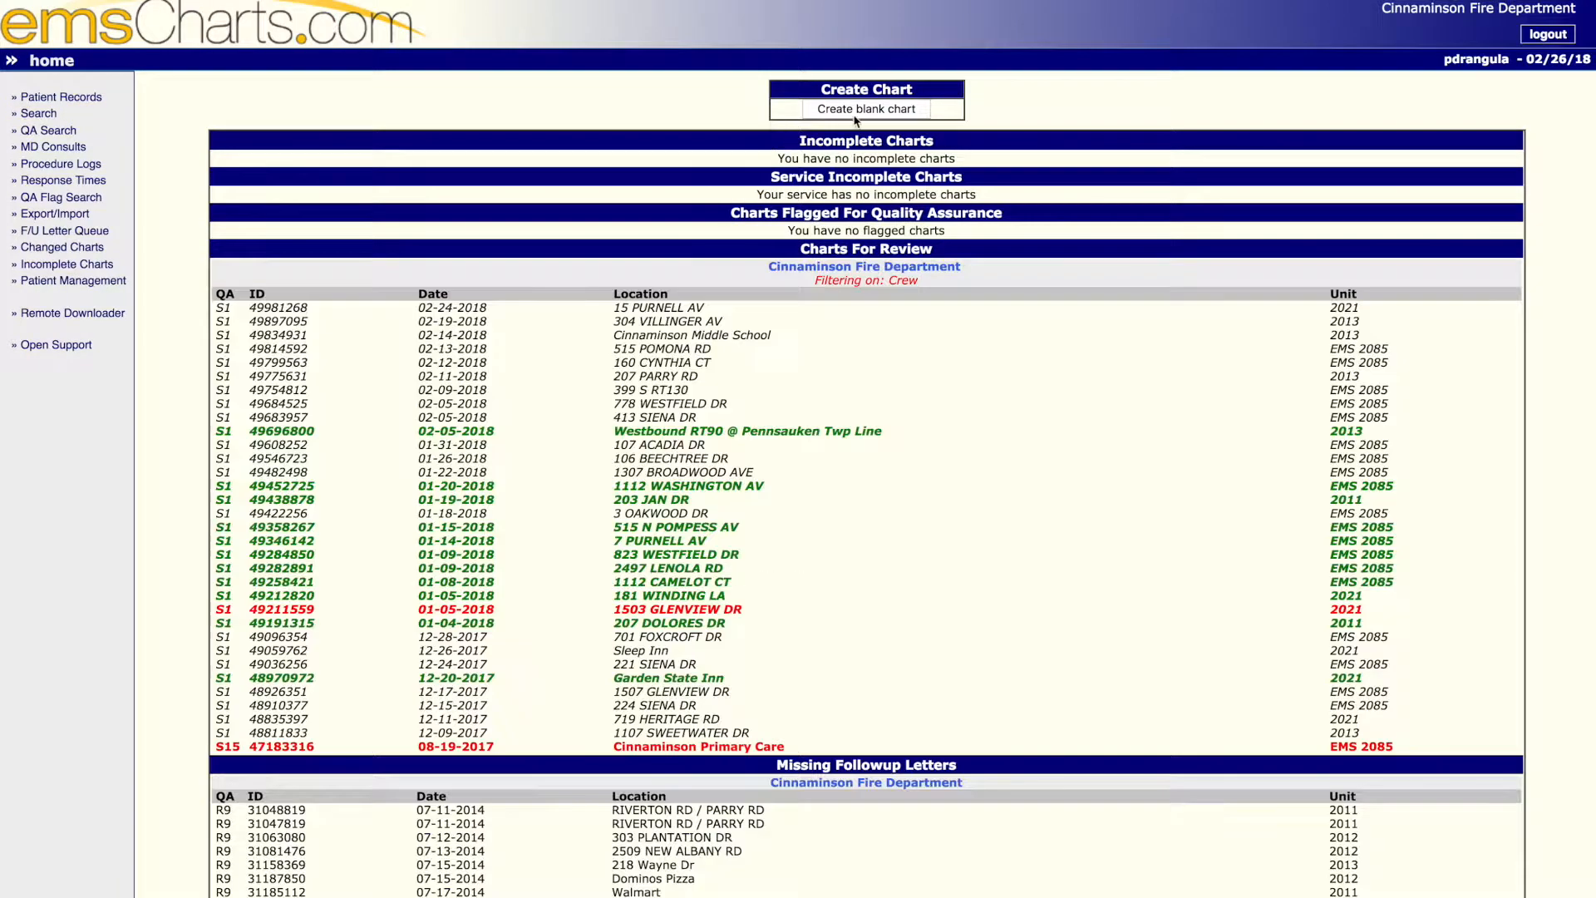
click(860, 111)
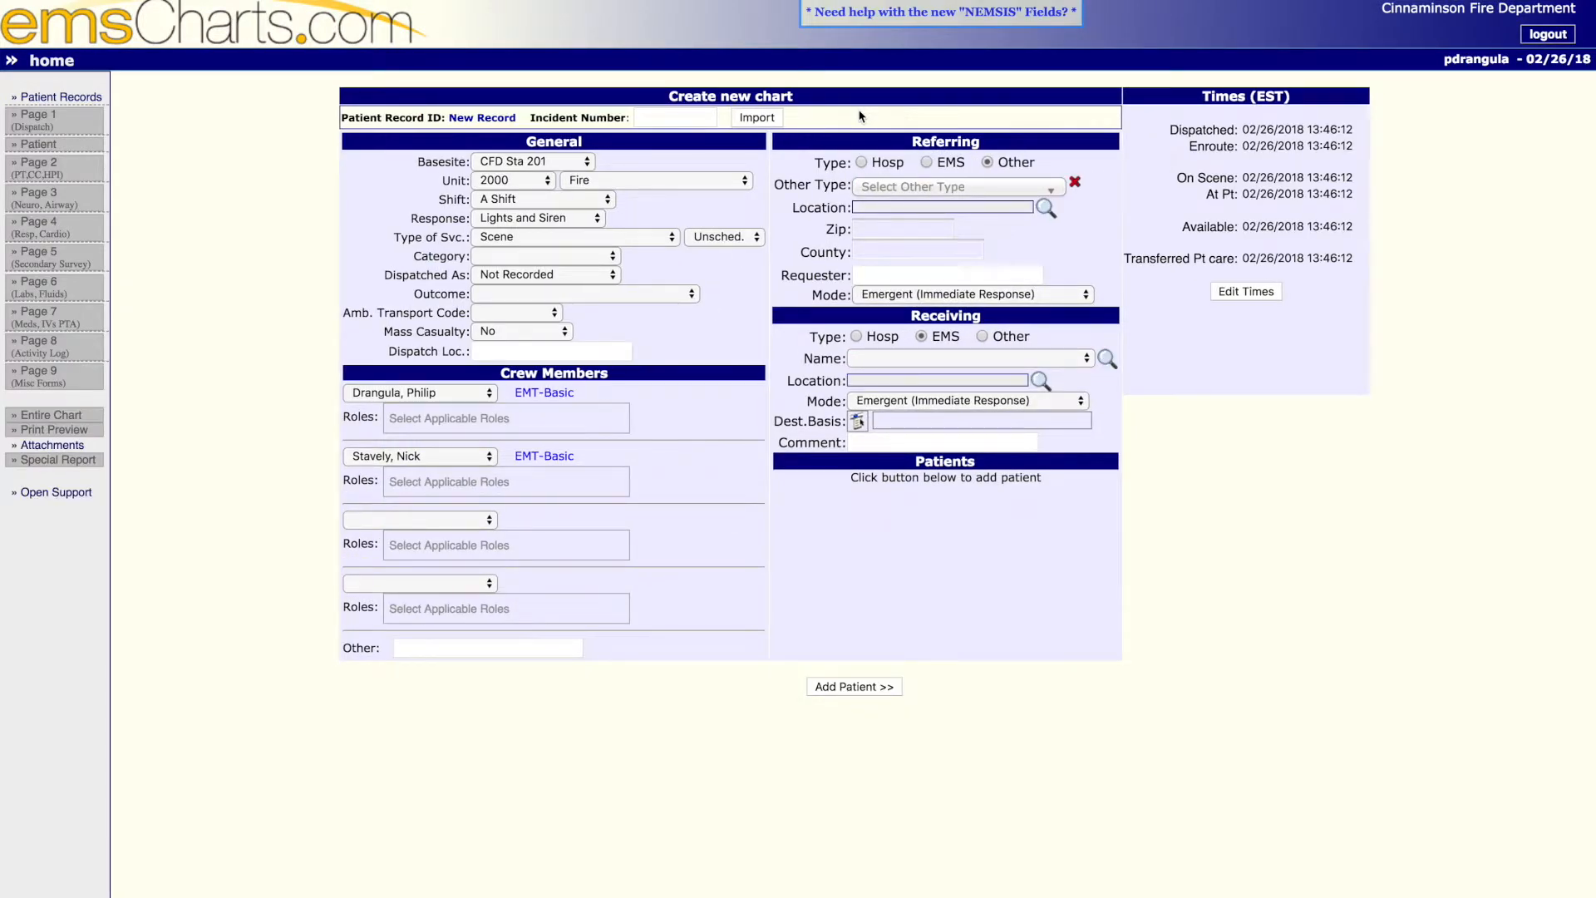
click(753, 119)
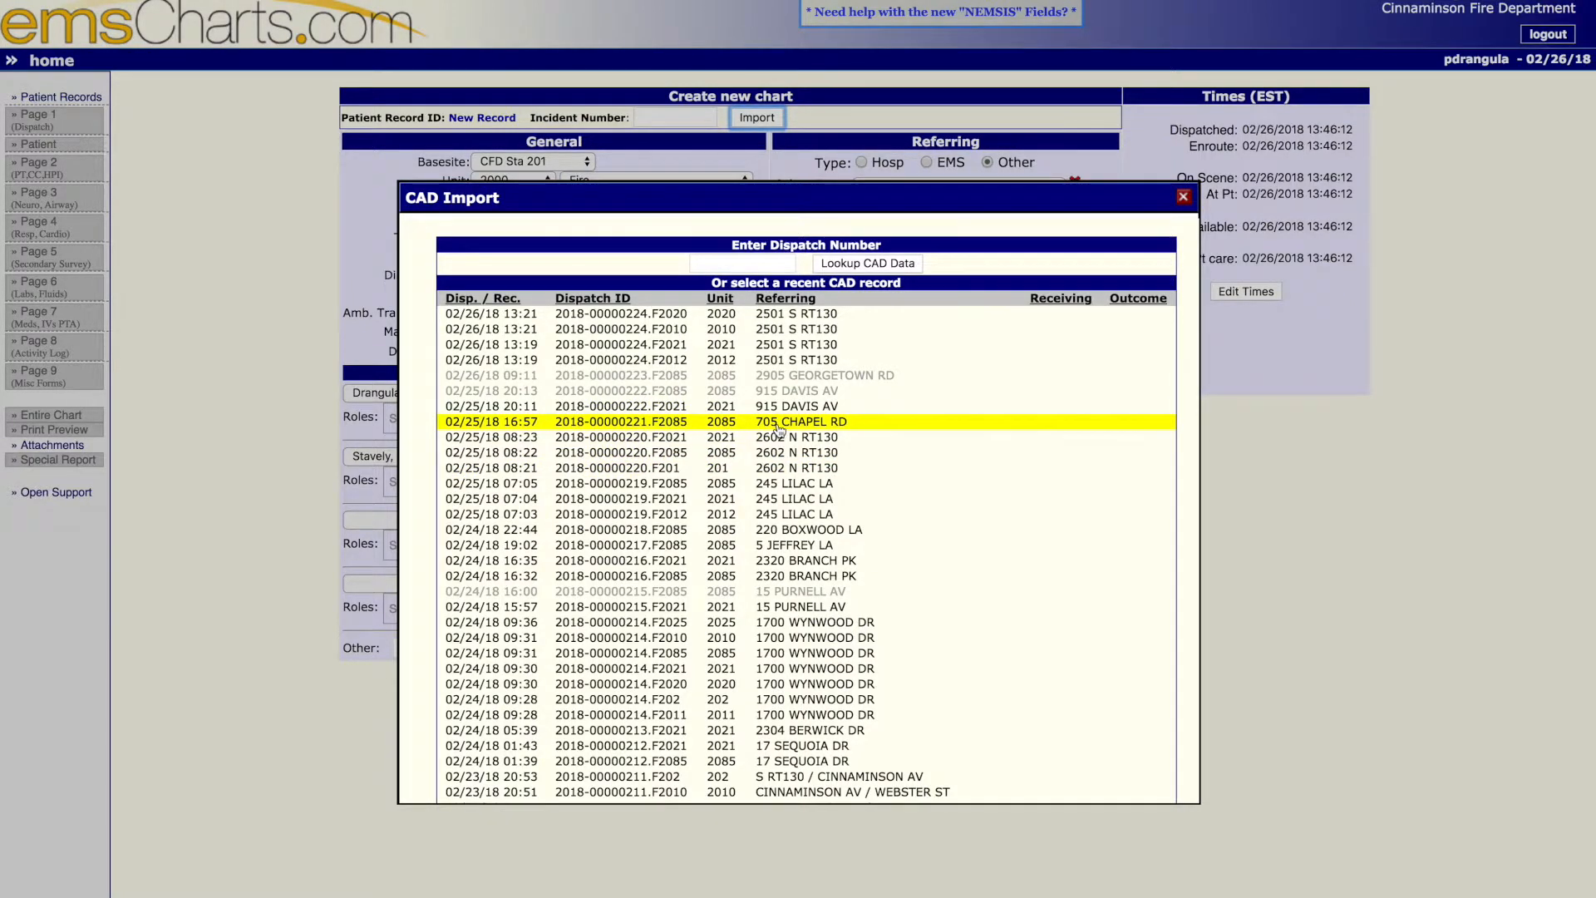
click(1182, 197)
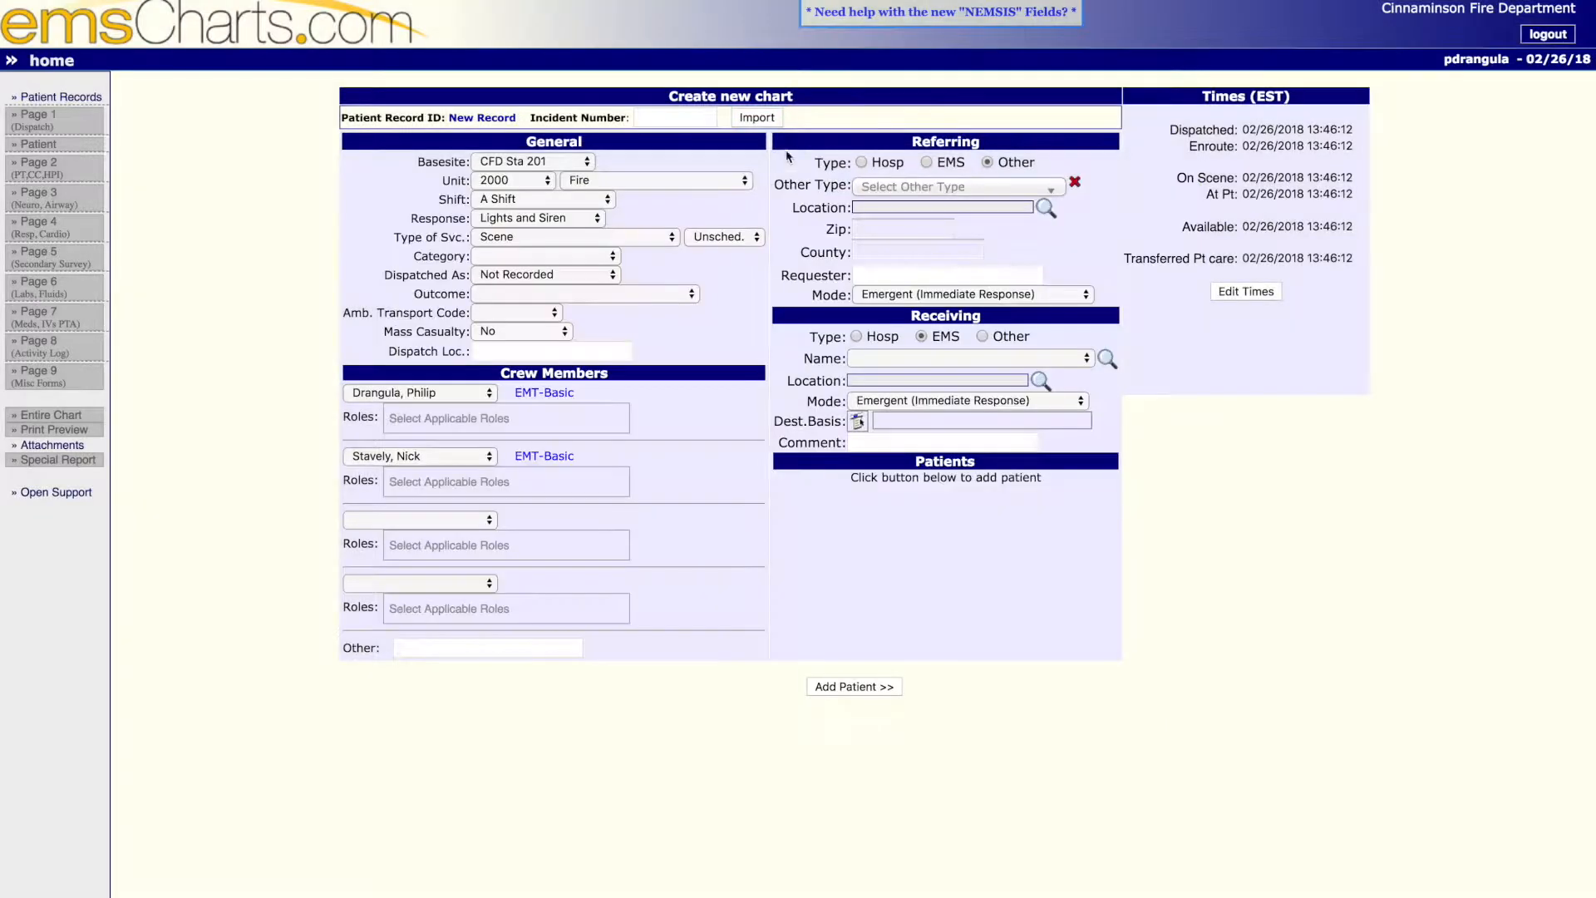
- Enter 99999 as the chart's incident number and set the call category to Medical Emergency
click(692, 122)
text(99999)
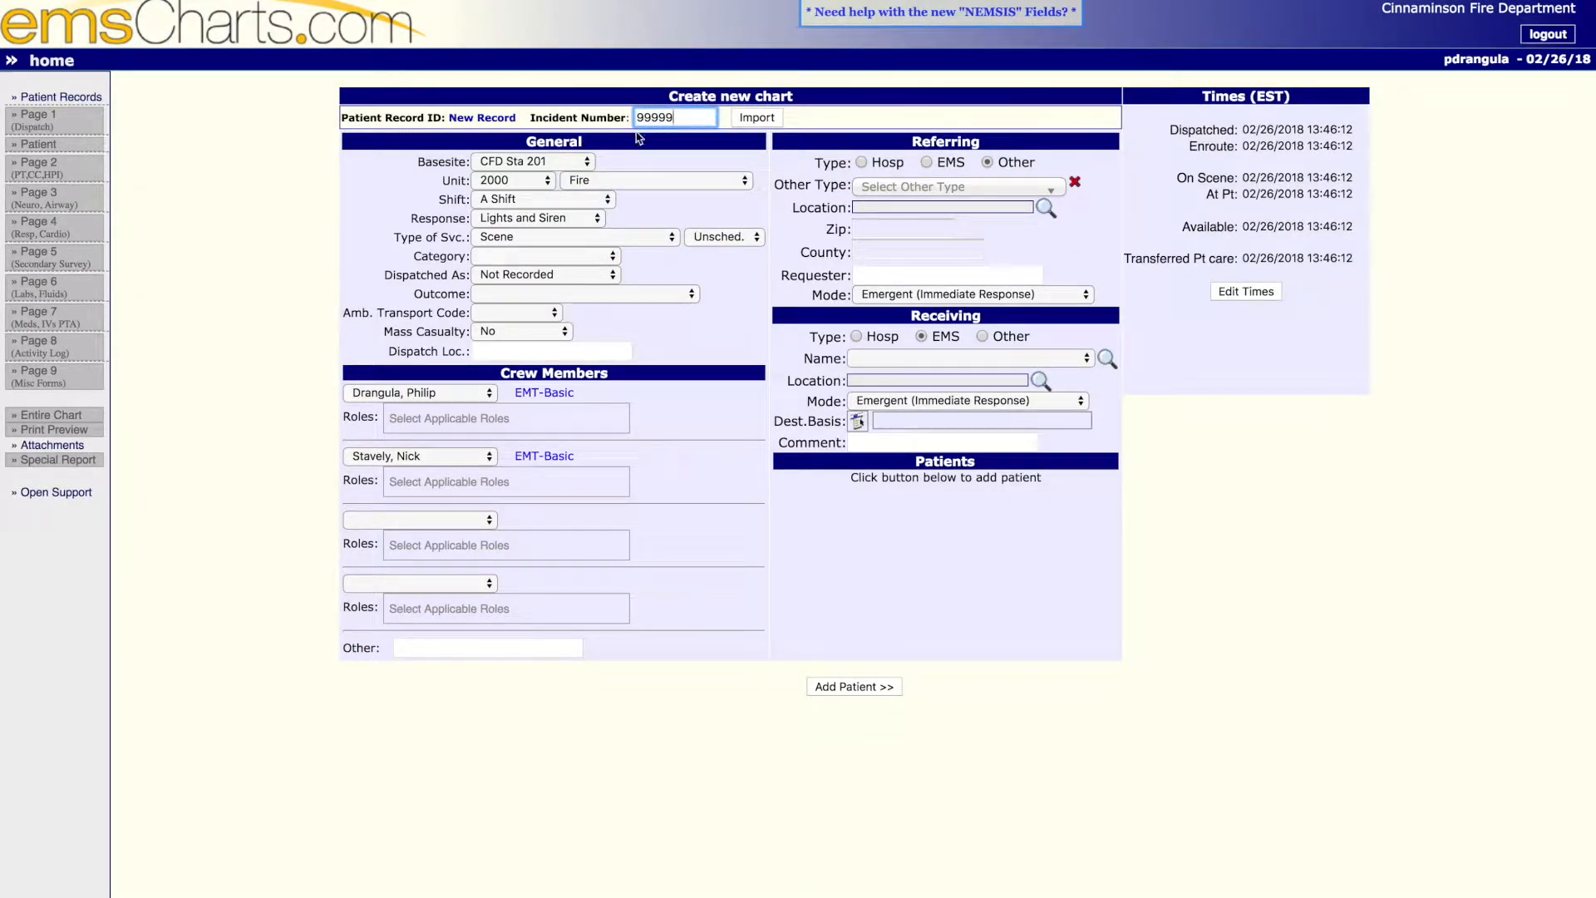
click(653, 165)
click(522, 258)
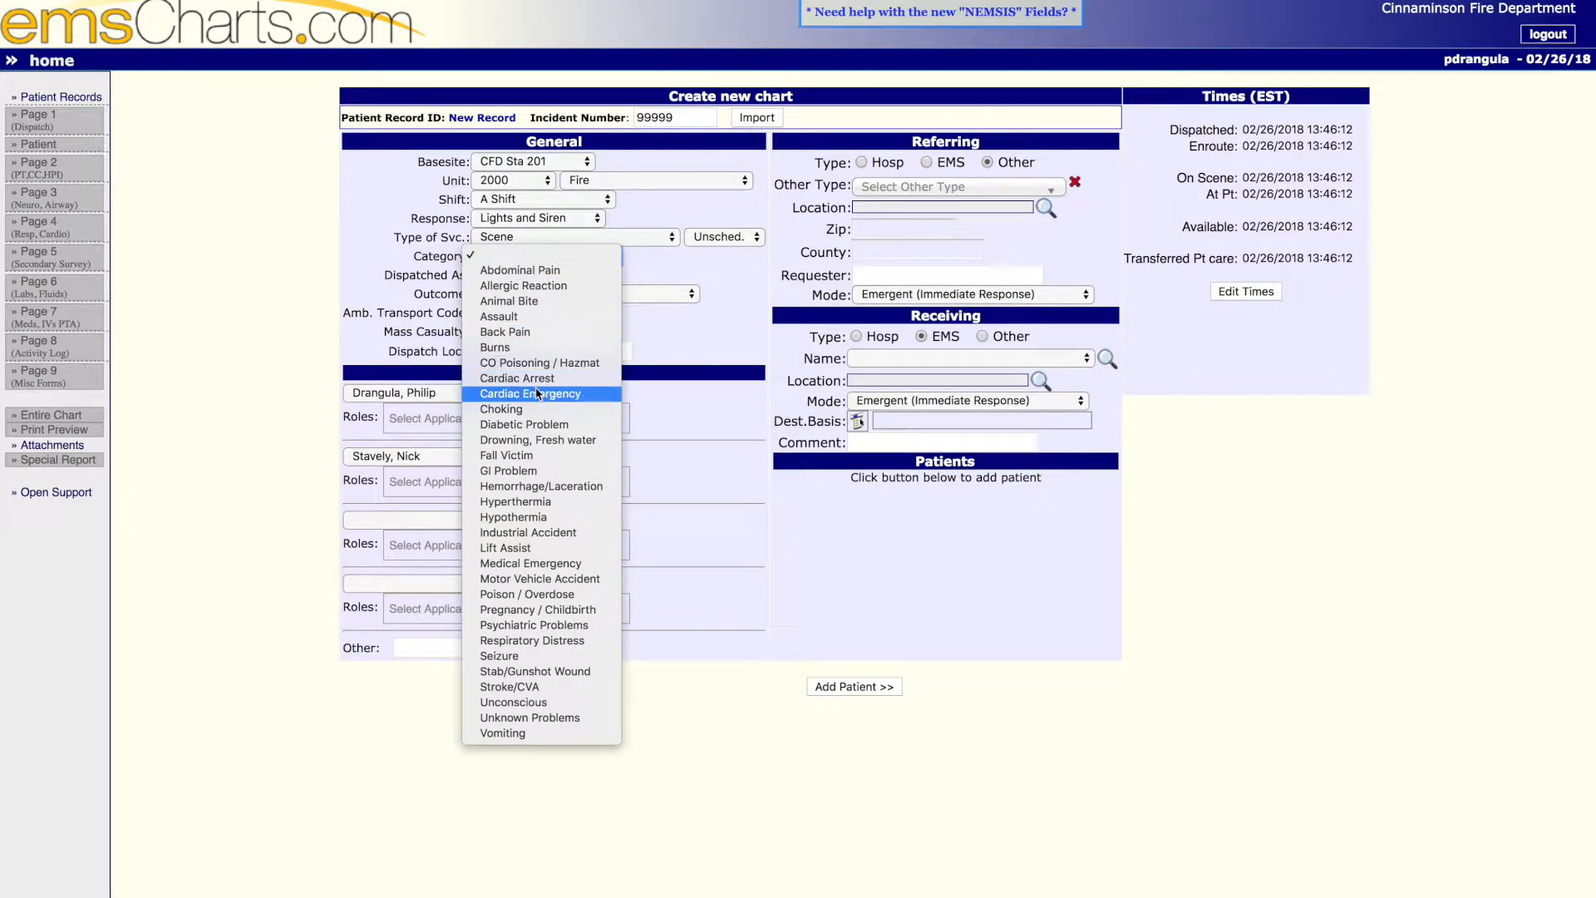
click(541, 565)
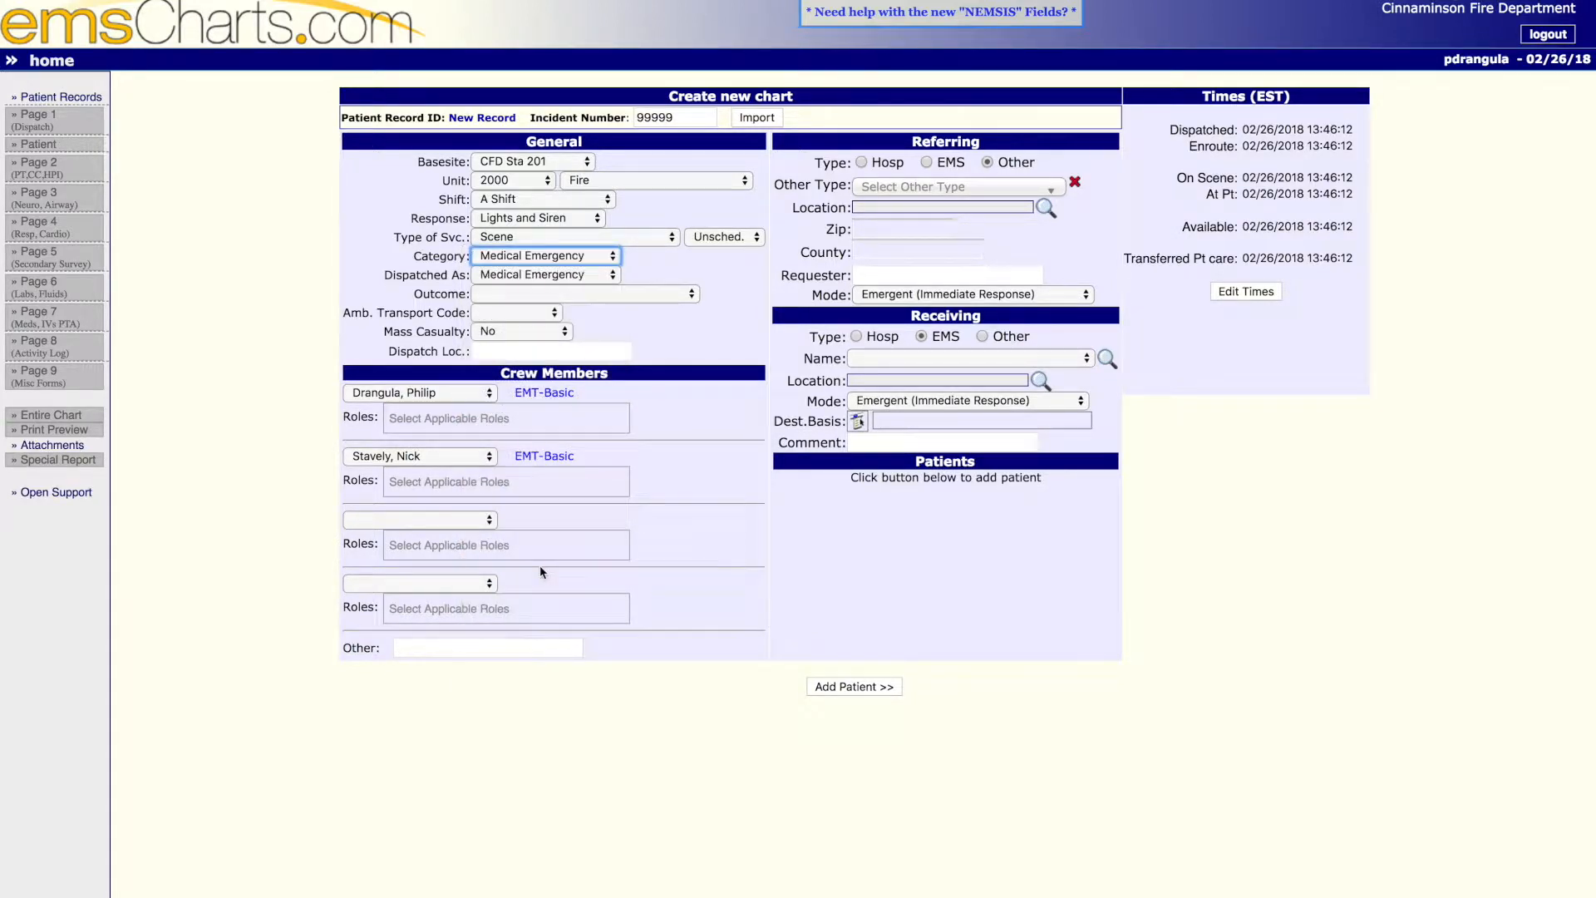
- Set the outcome to Treated, Transported by EMS Non-Fire and the ambulance transport code to Initial Trip
click(539, 294)
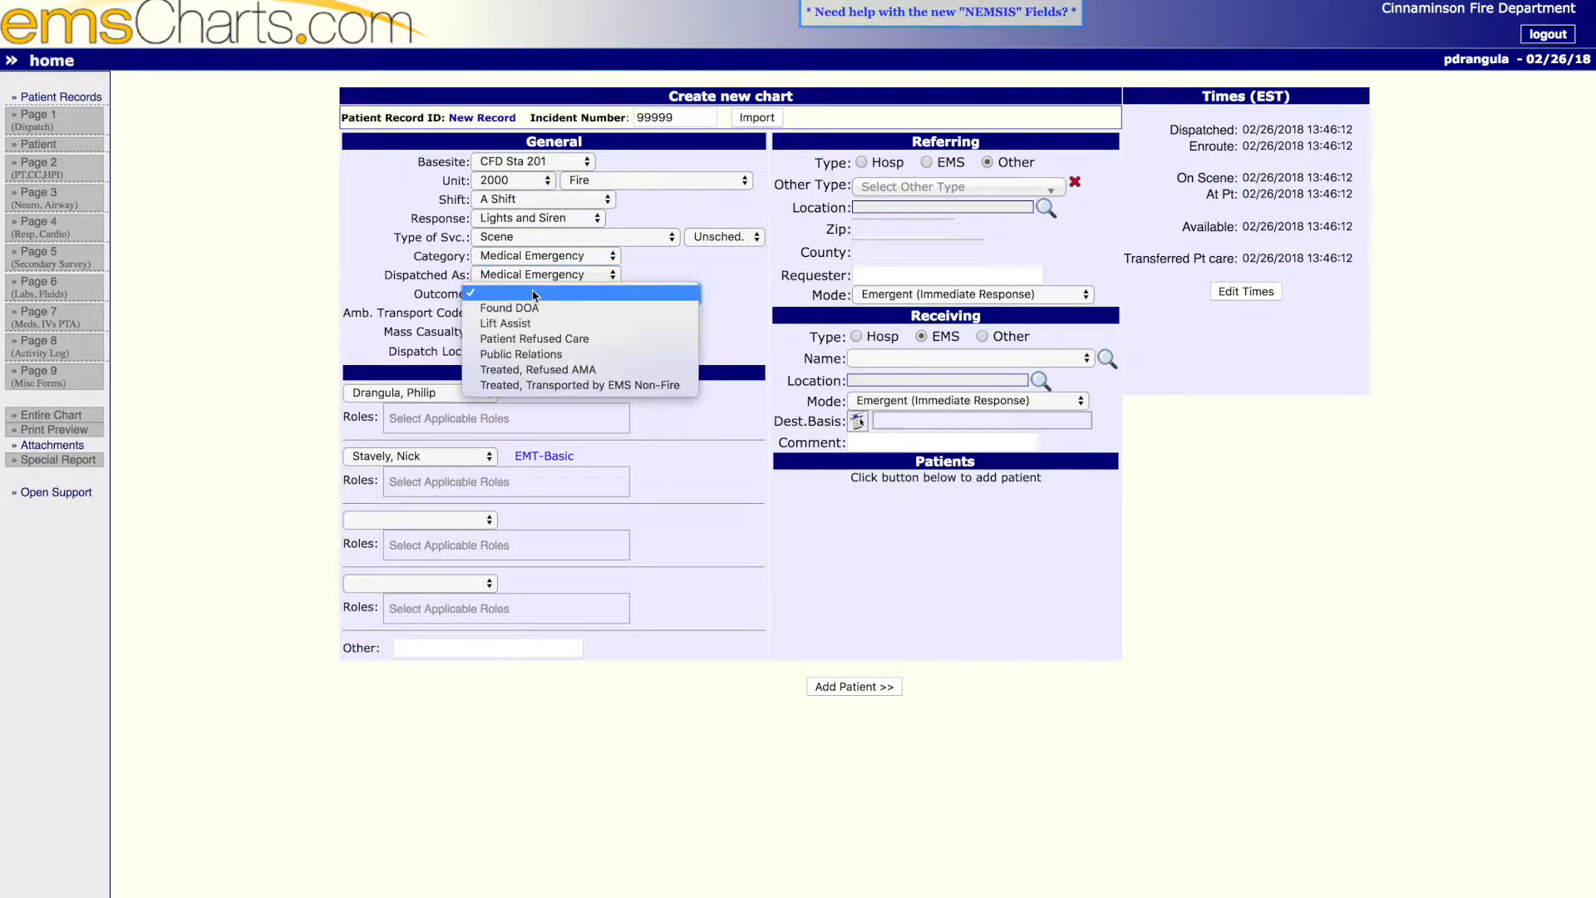
click(546, 384)
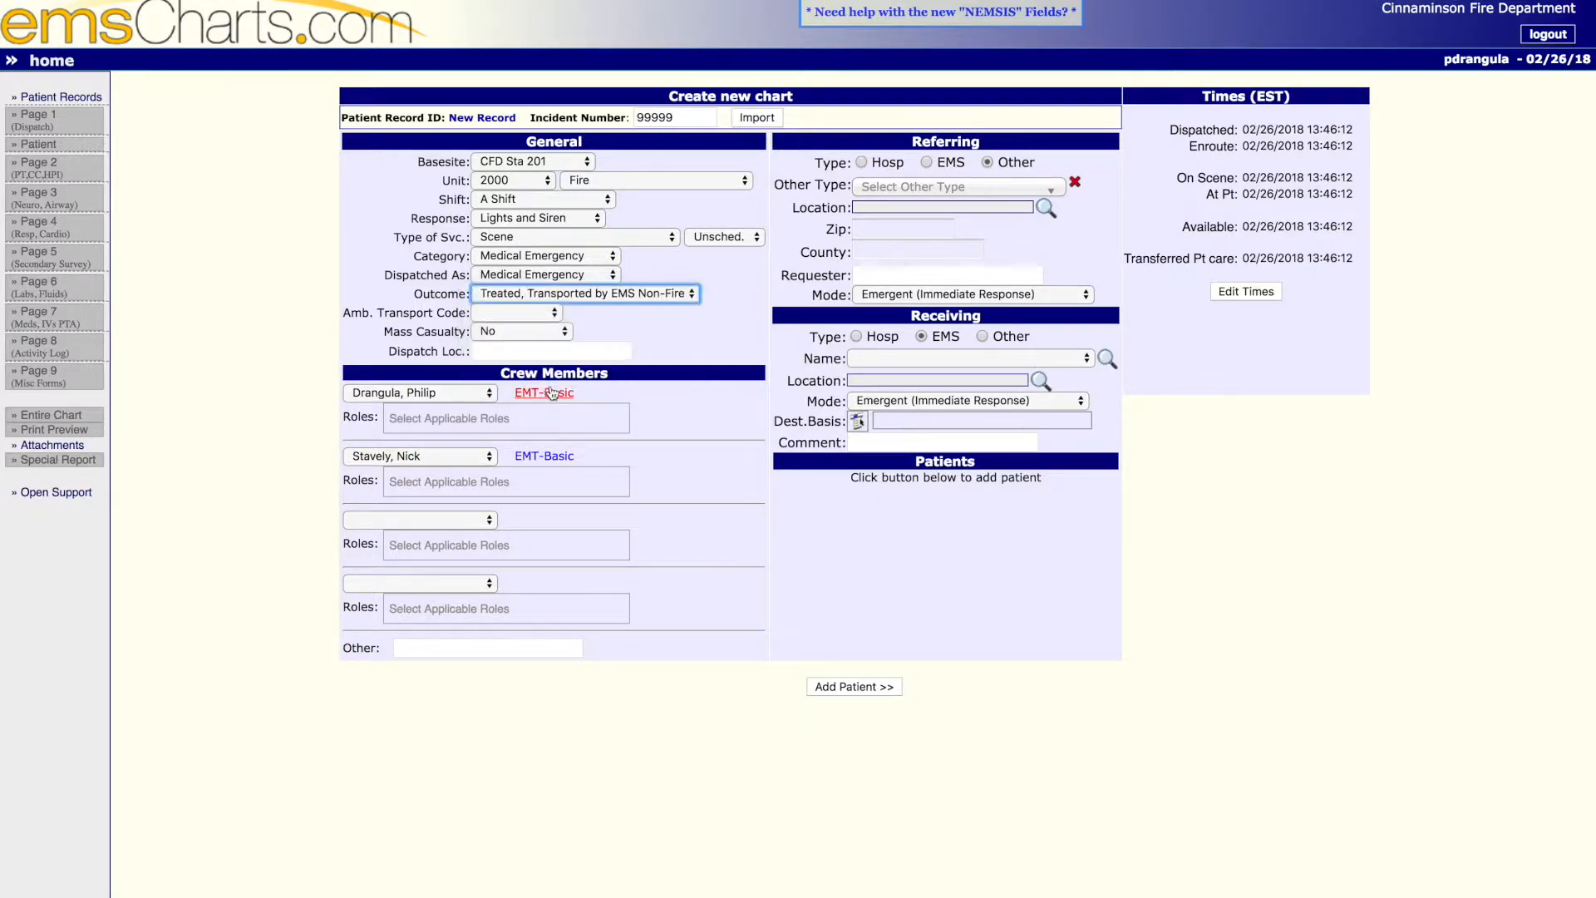
click(529, 314)
click(528, 327)
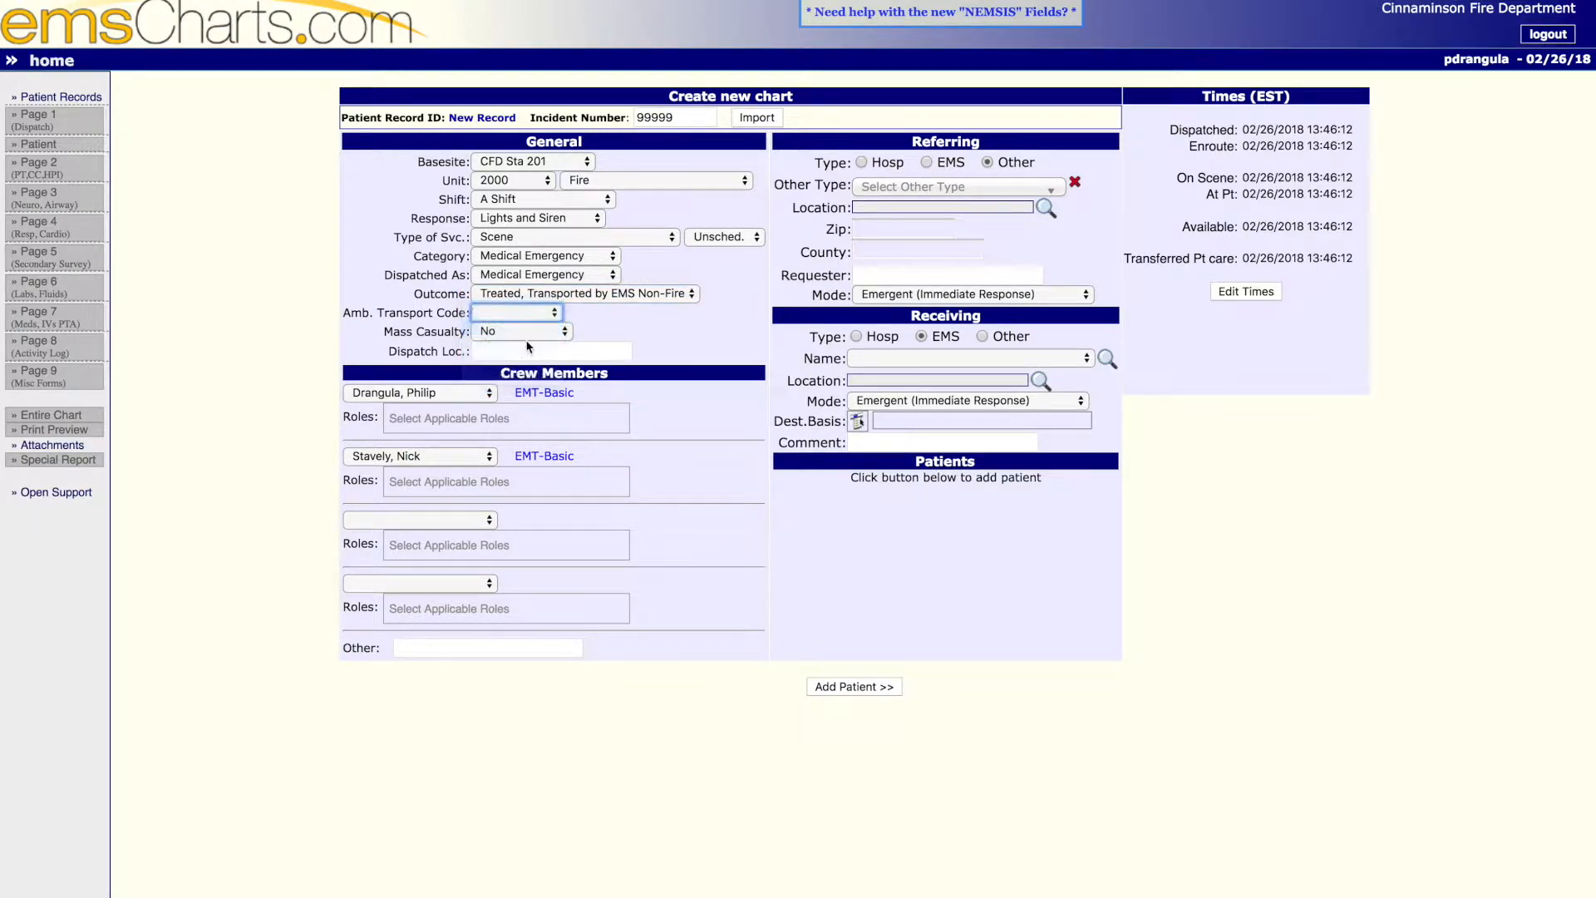
- Enter Station 201 as the dispatch location
click(505, 354)
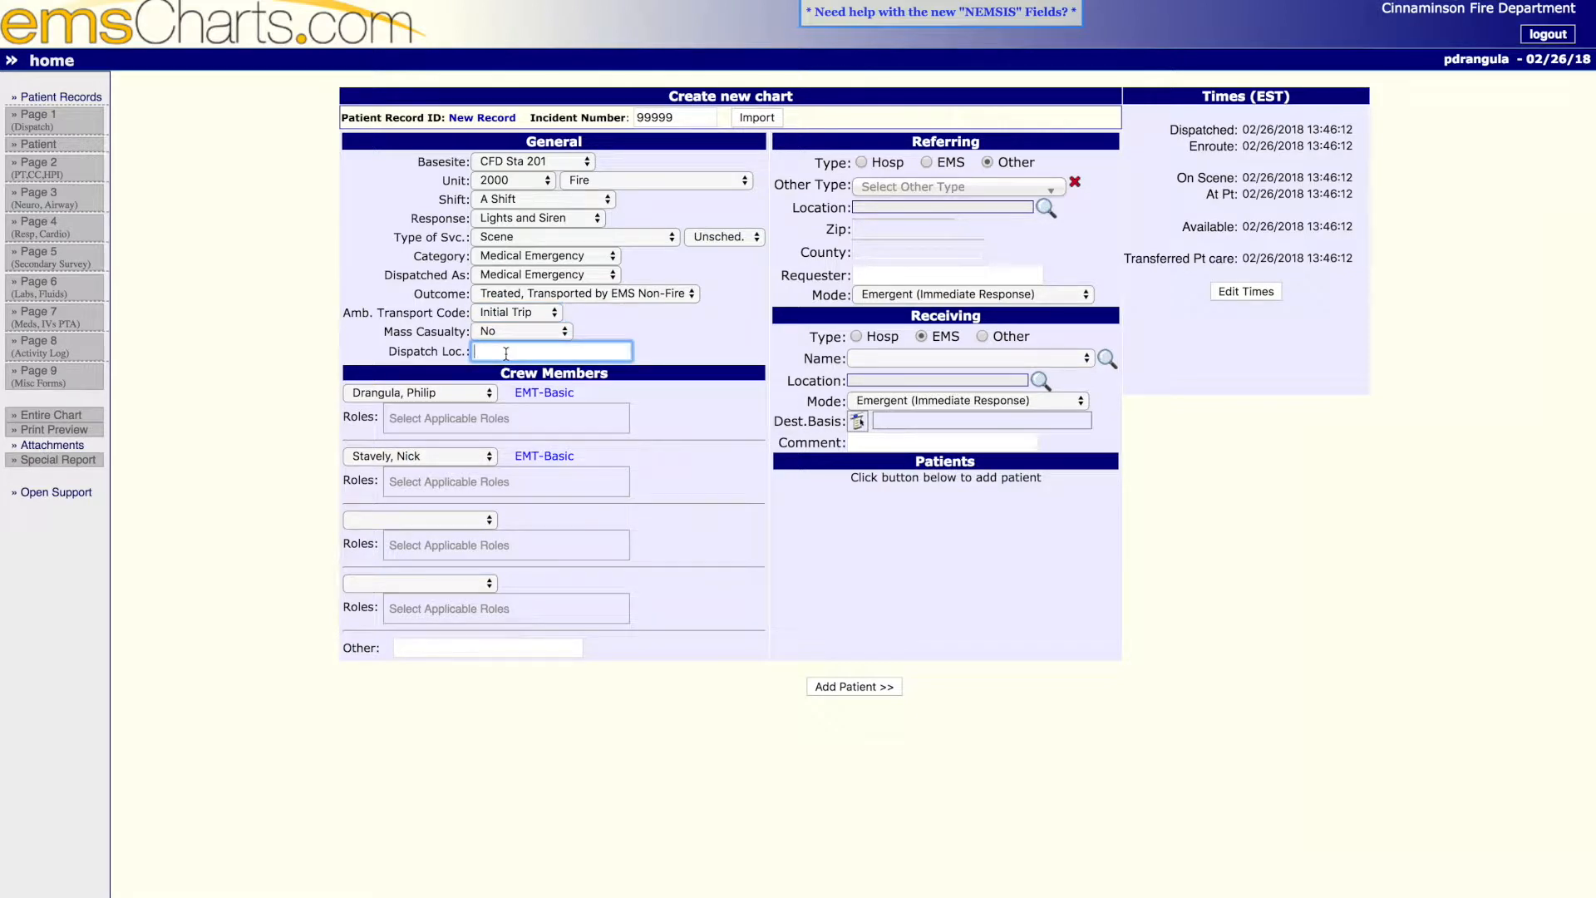
text(Station 201)
- Assign the Primary Caregiver - Scene role to the first crew member and Driver/Pilot - Response to the second
click(484, 415)
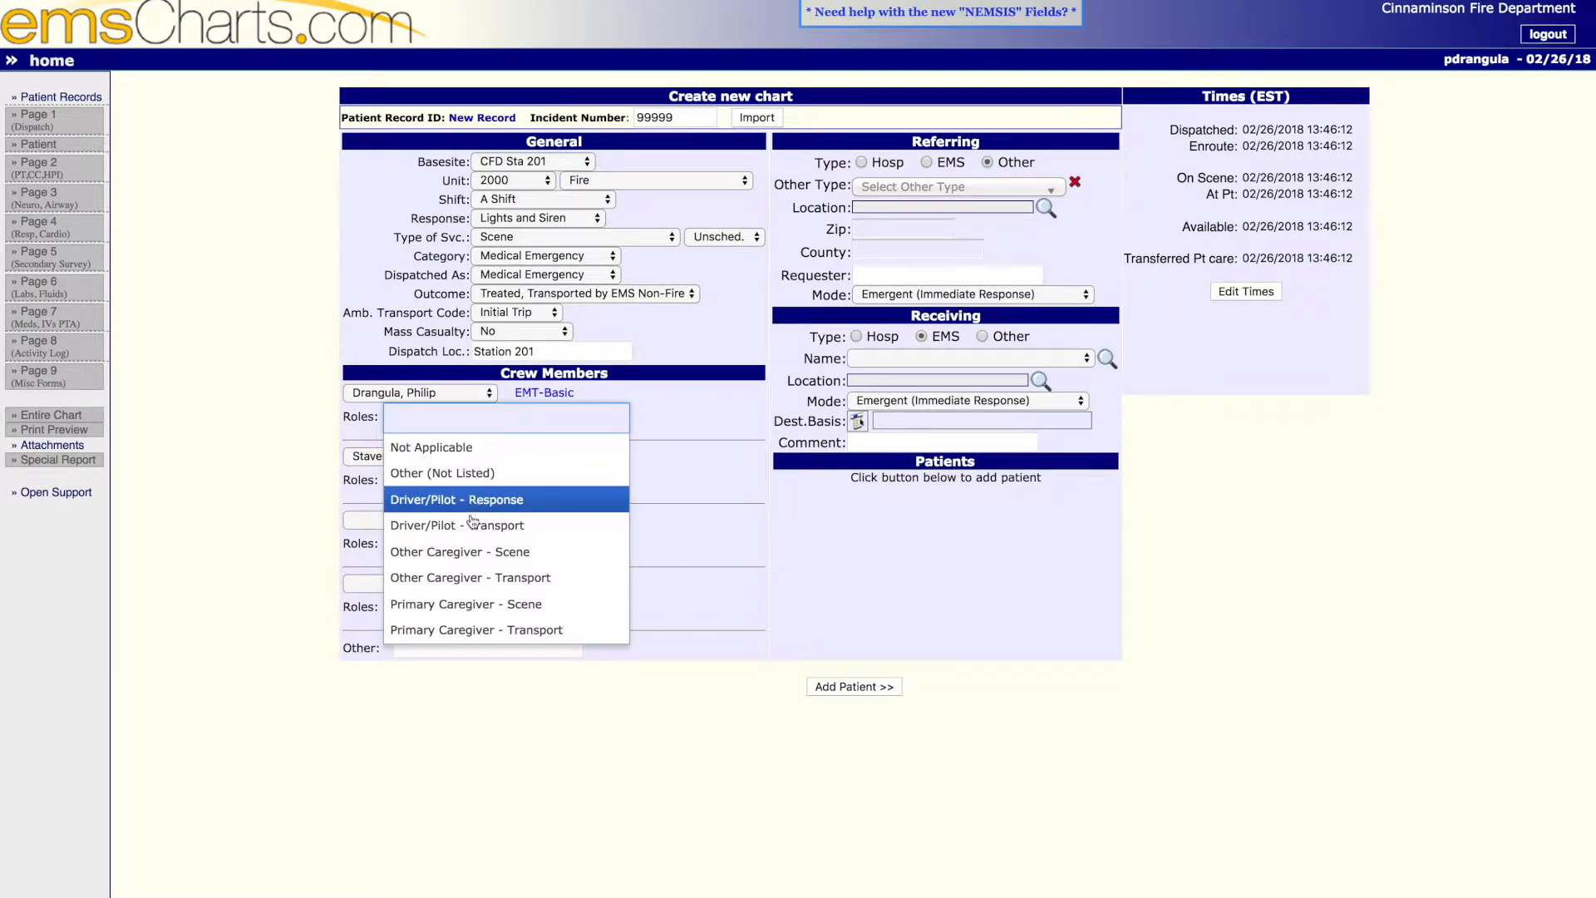
click(472, 604)
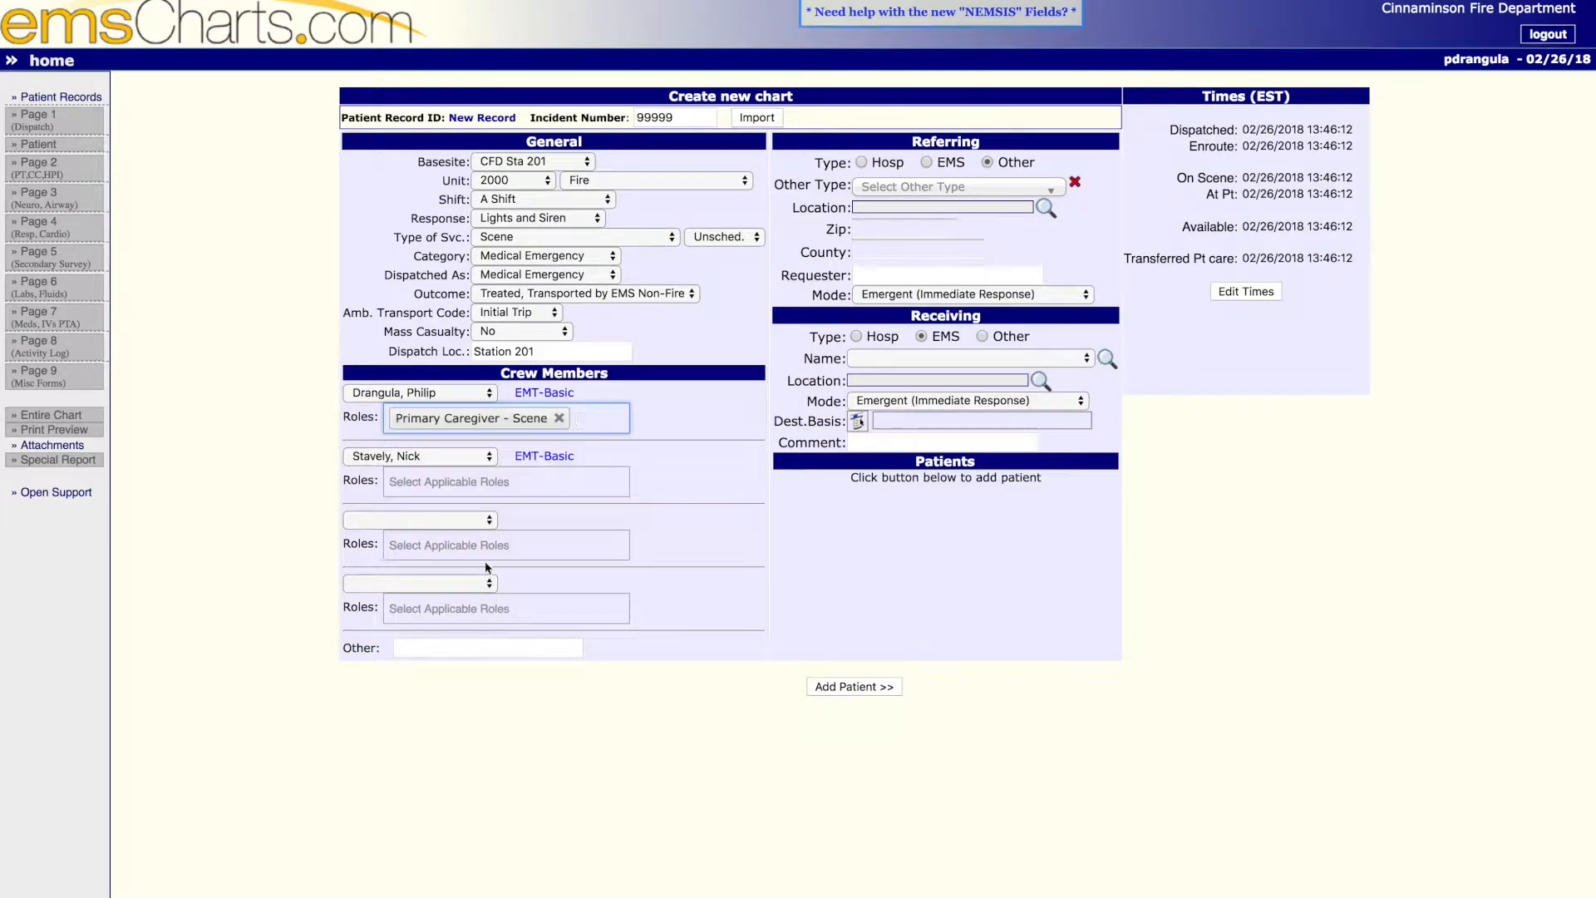
click(432, 486)
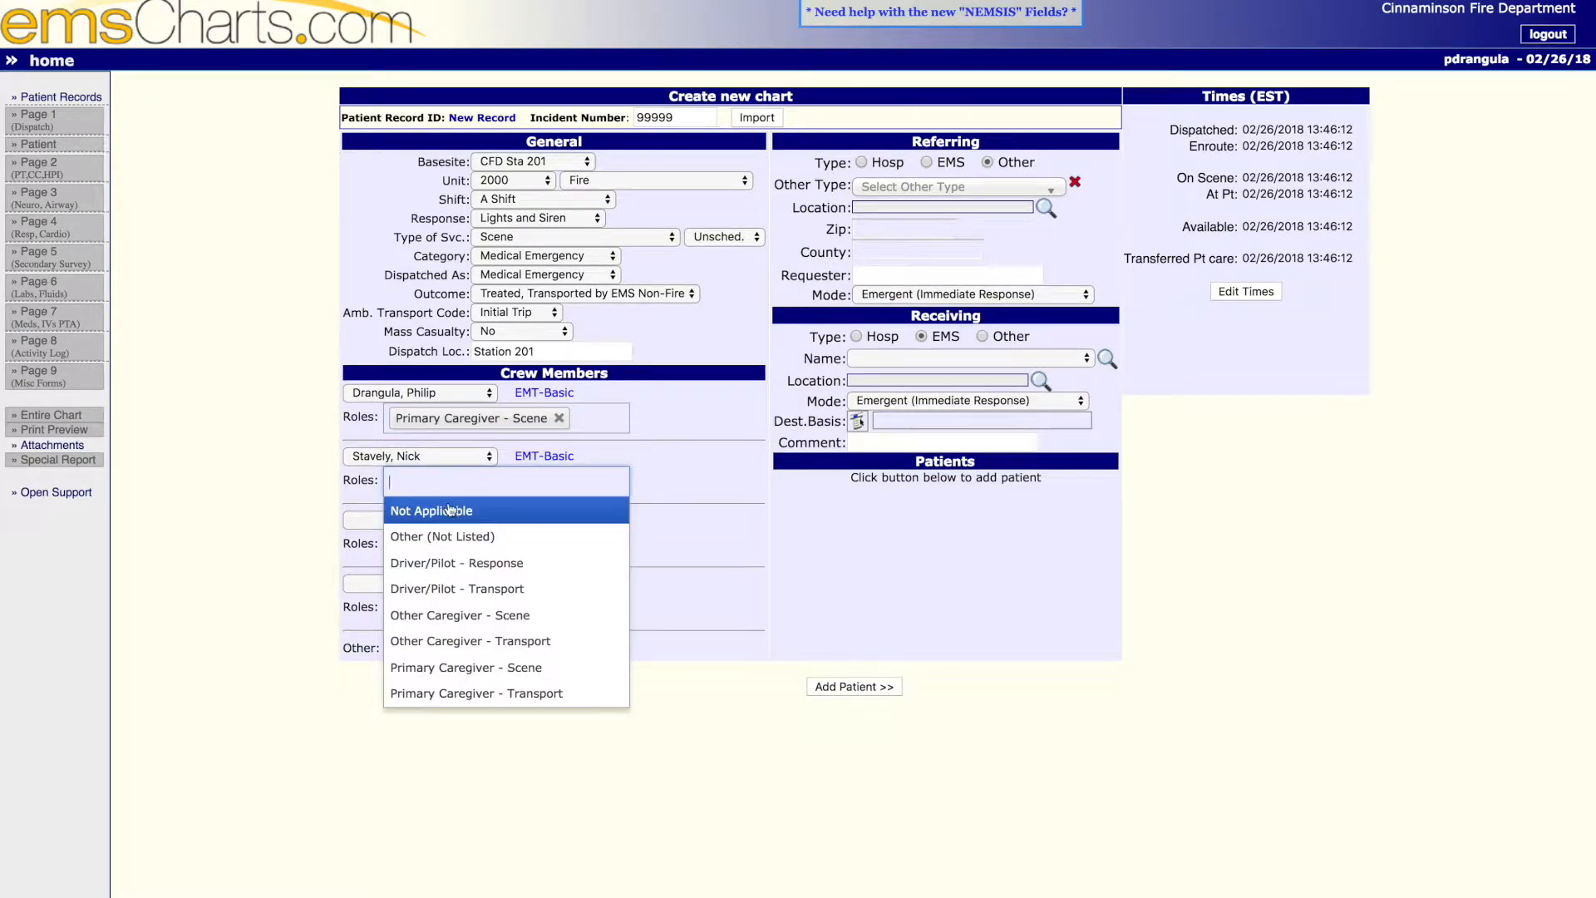
click(473, 565)
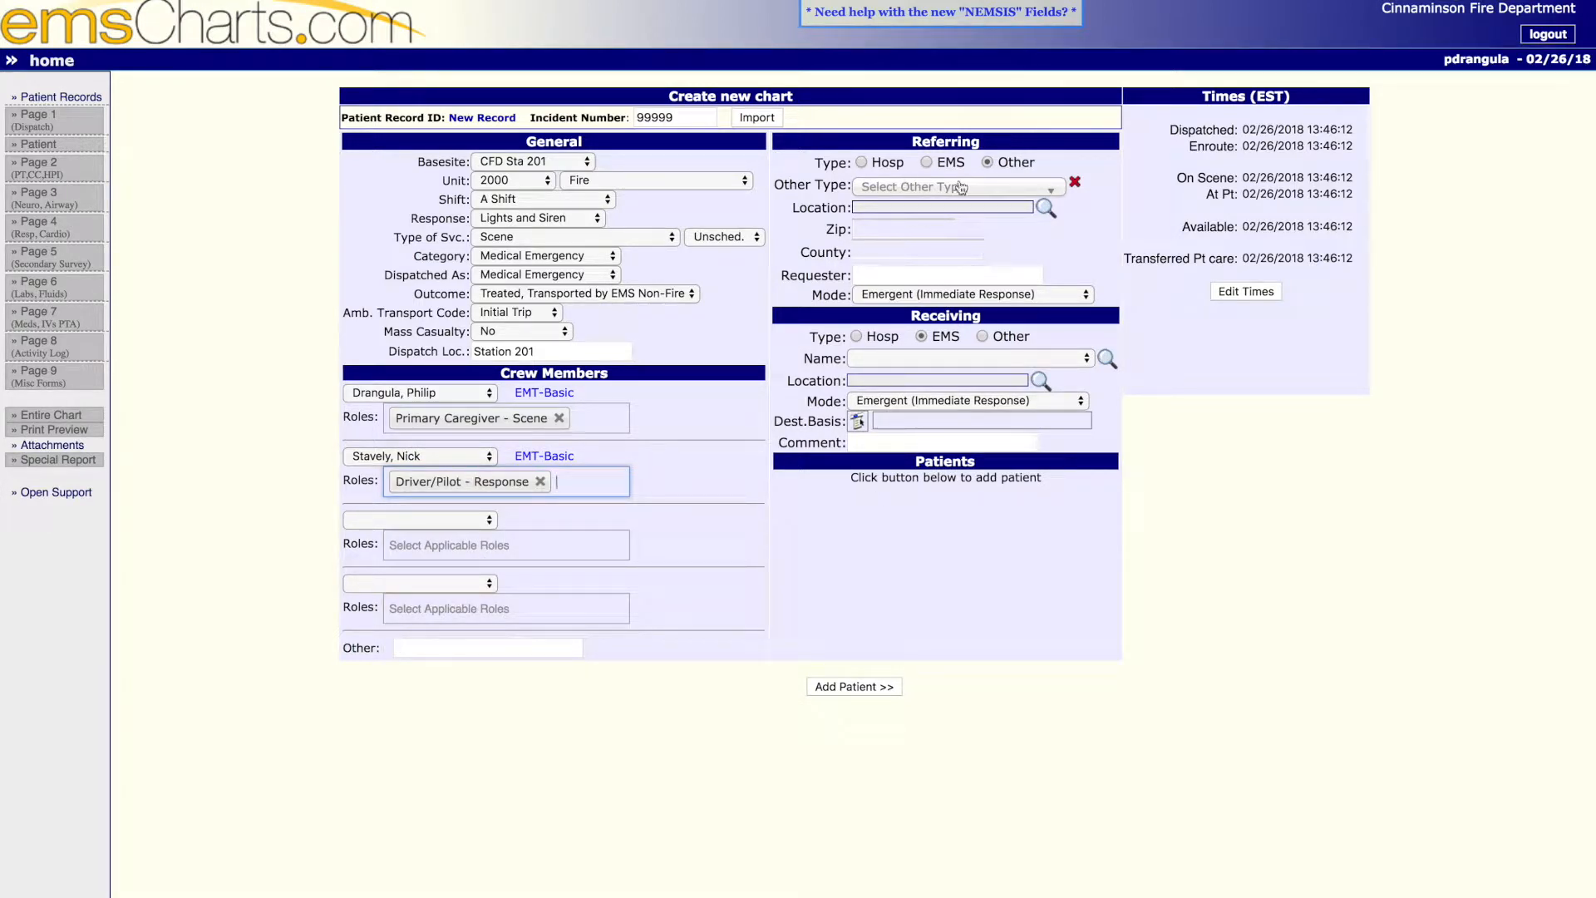
- Start a new address for the referring location and enter the scene's street address as its location name
click(1045, 208)
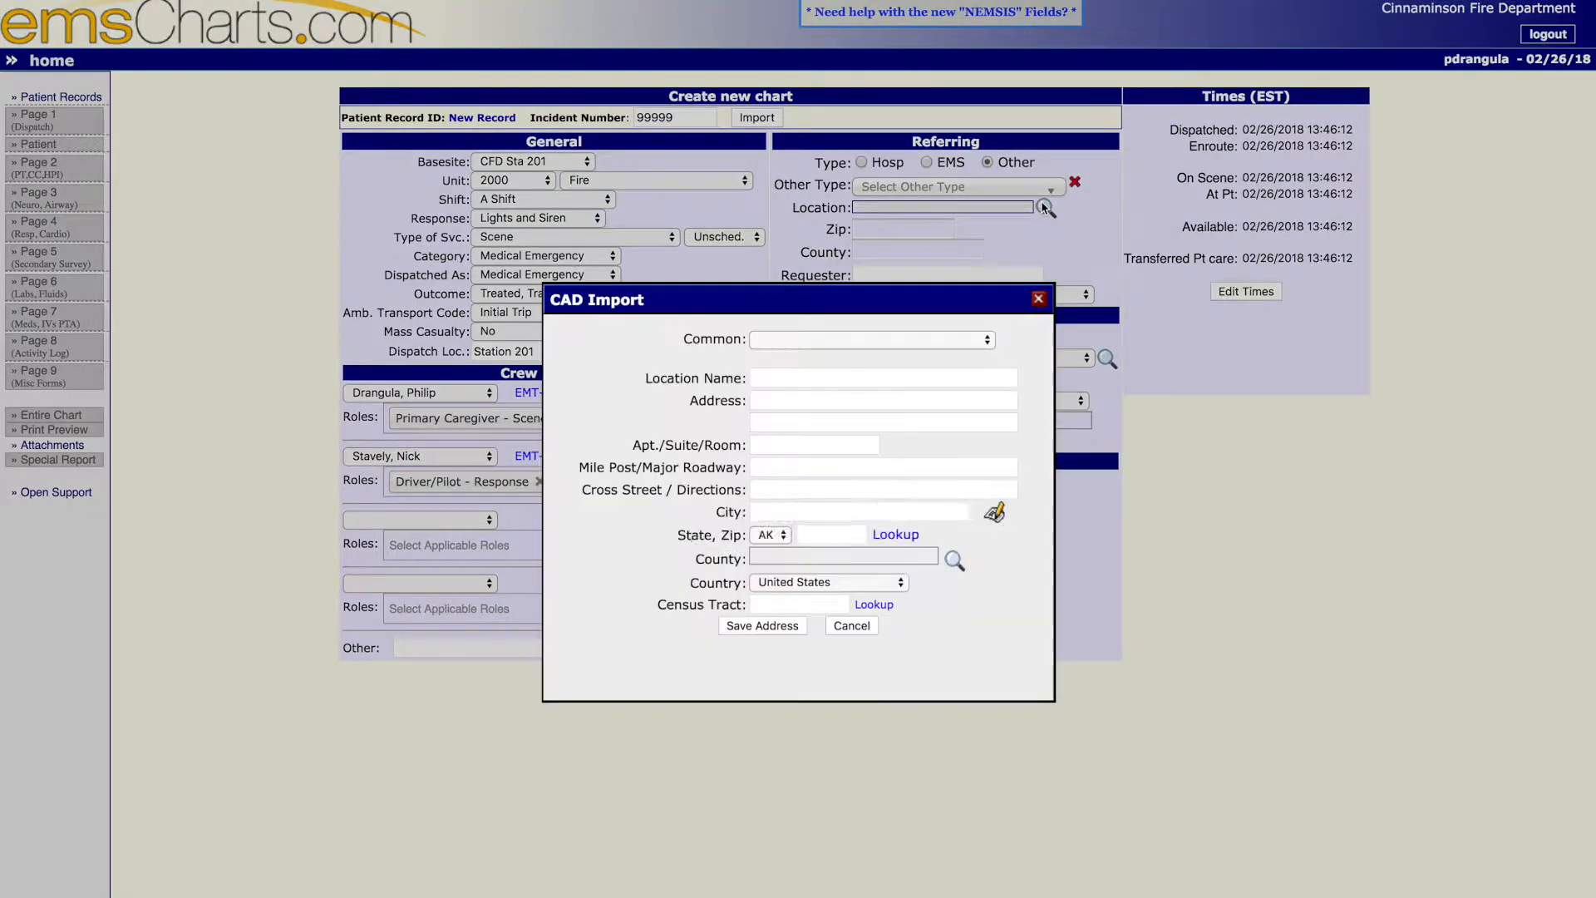
text(123 Main Street)
key(Tab)
key(shift+Tab)
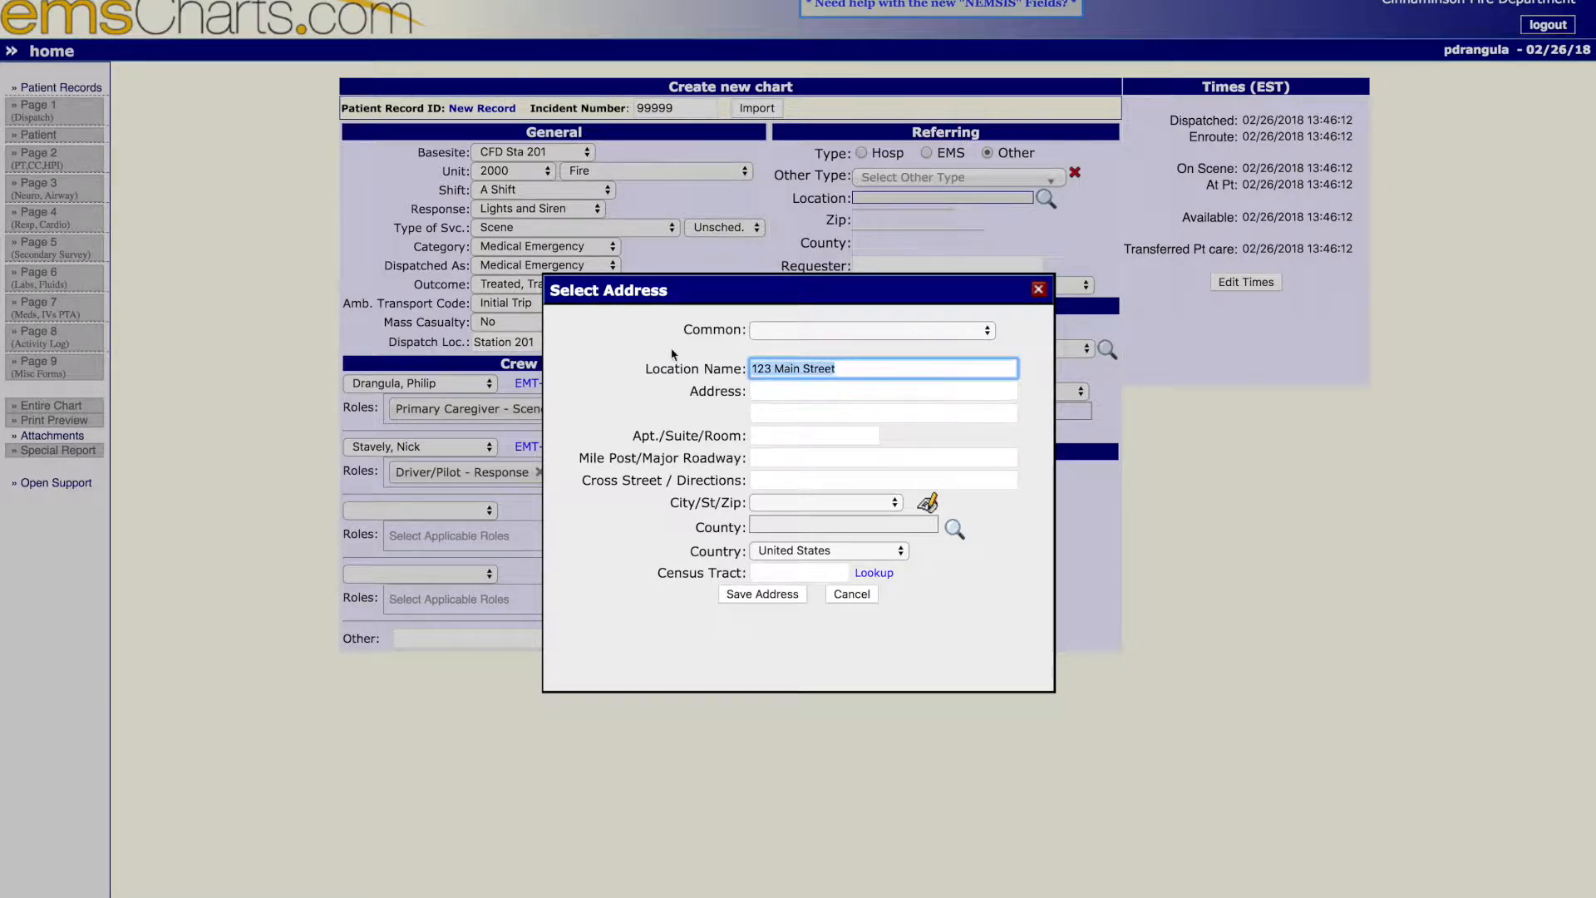
- Fill in the referring location's street address with its city, state and zip, and save the address
click(815, 392)
text(123 Main Street)
key(Tab)
key(Tab)
key(Tab)
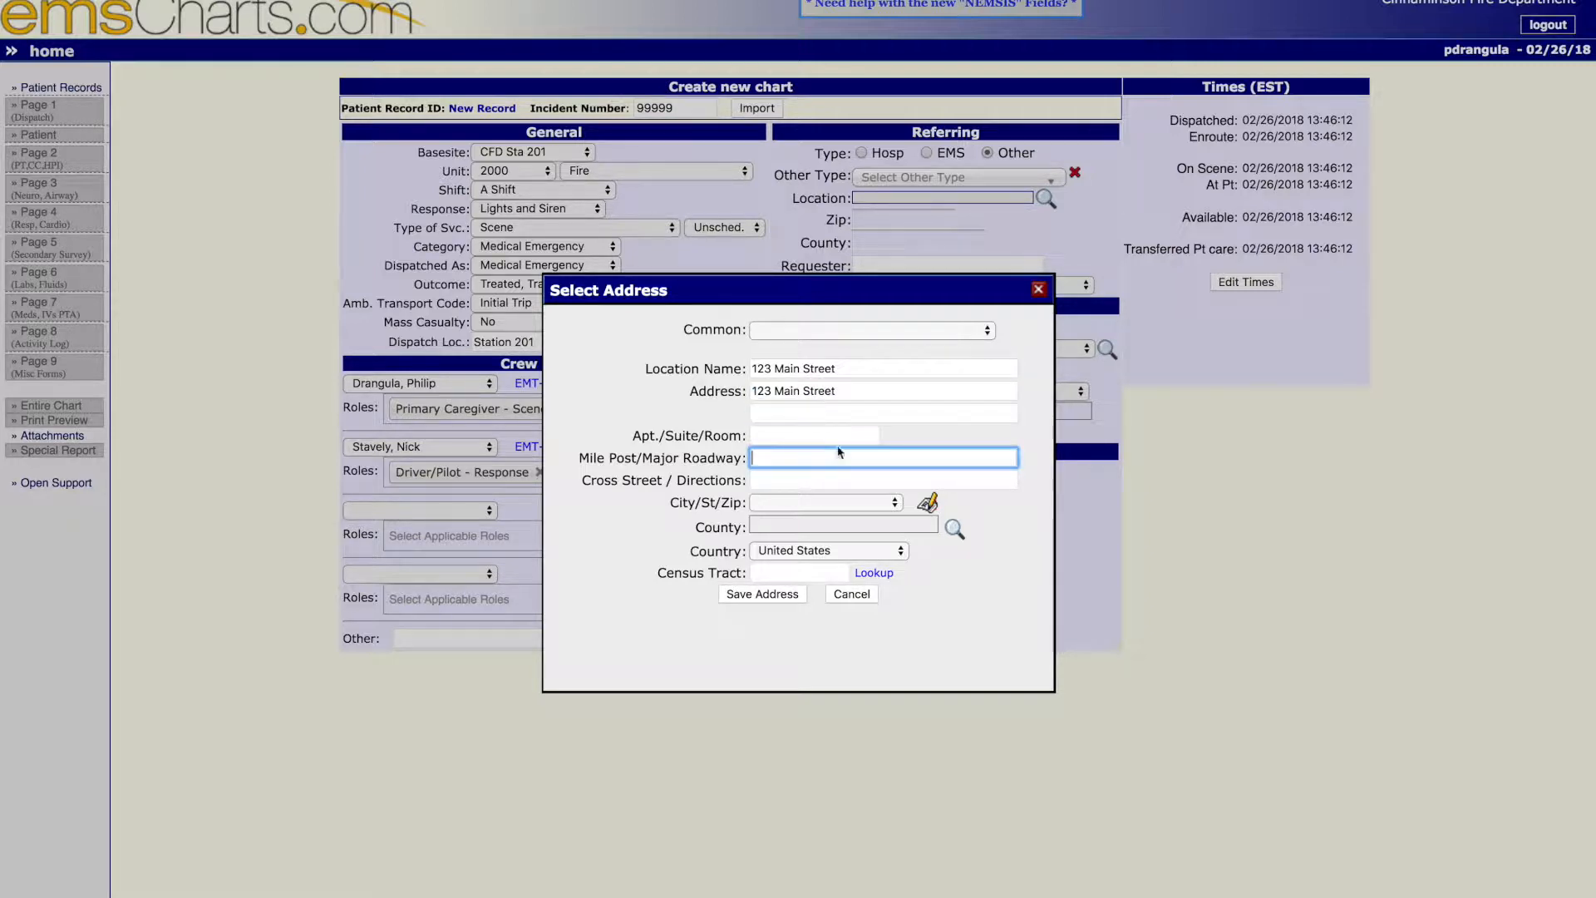
click(816, 506)
click(817, 516)
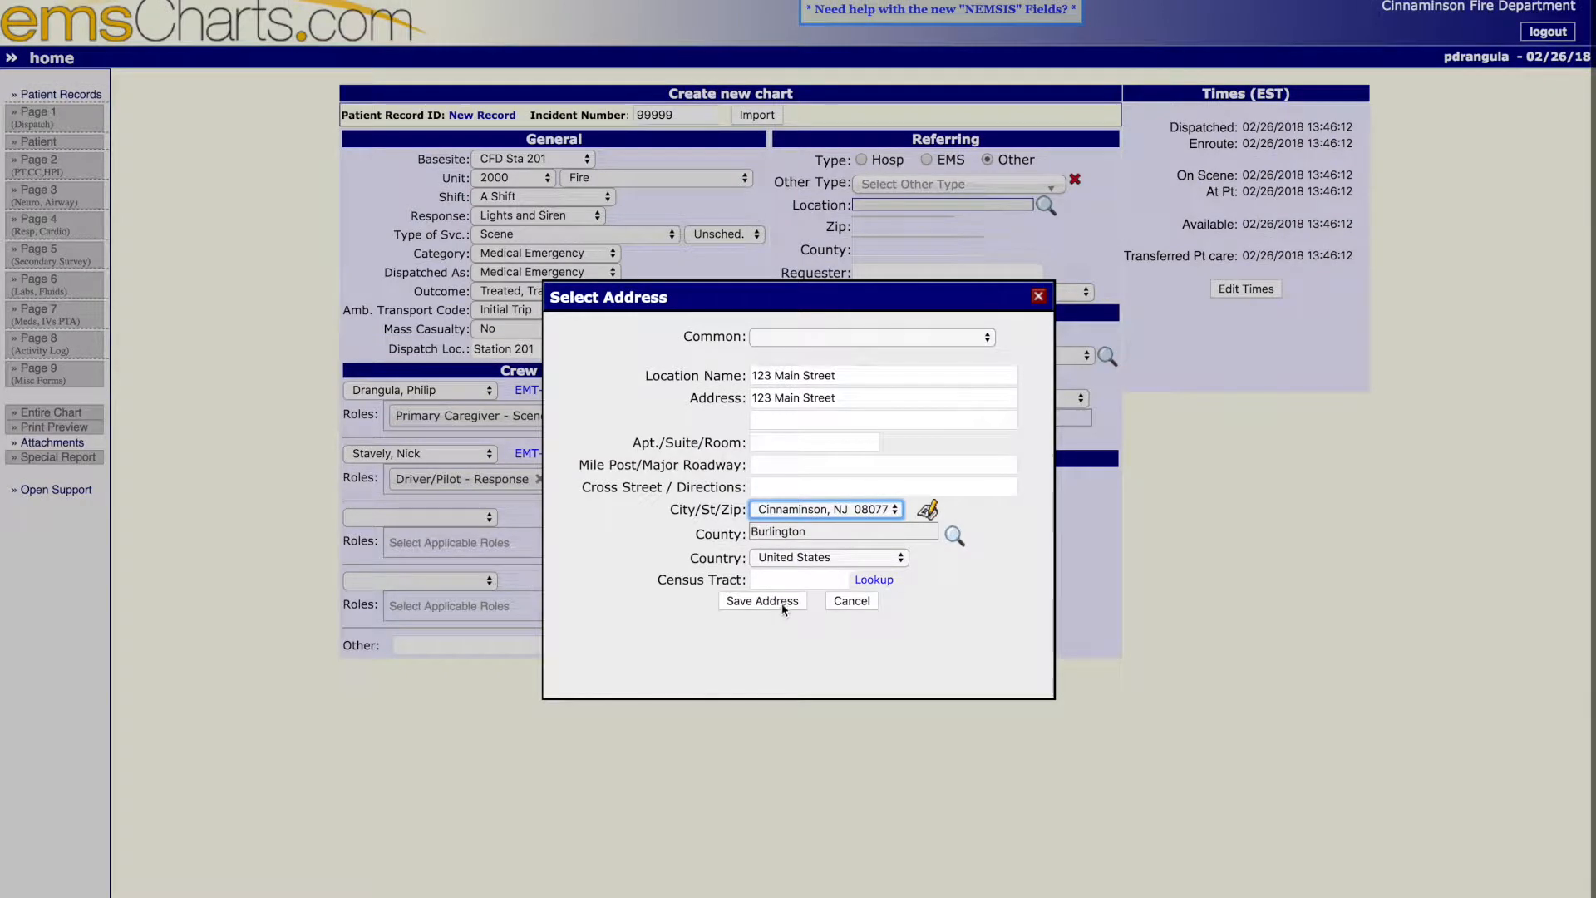
click(782, 609)
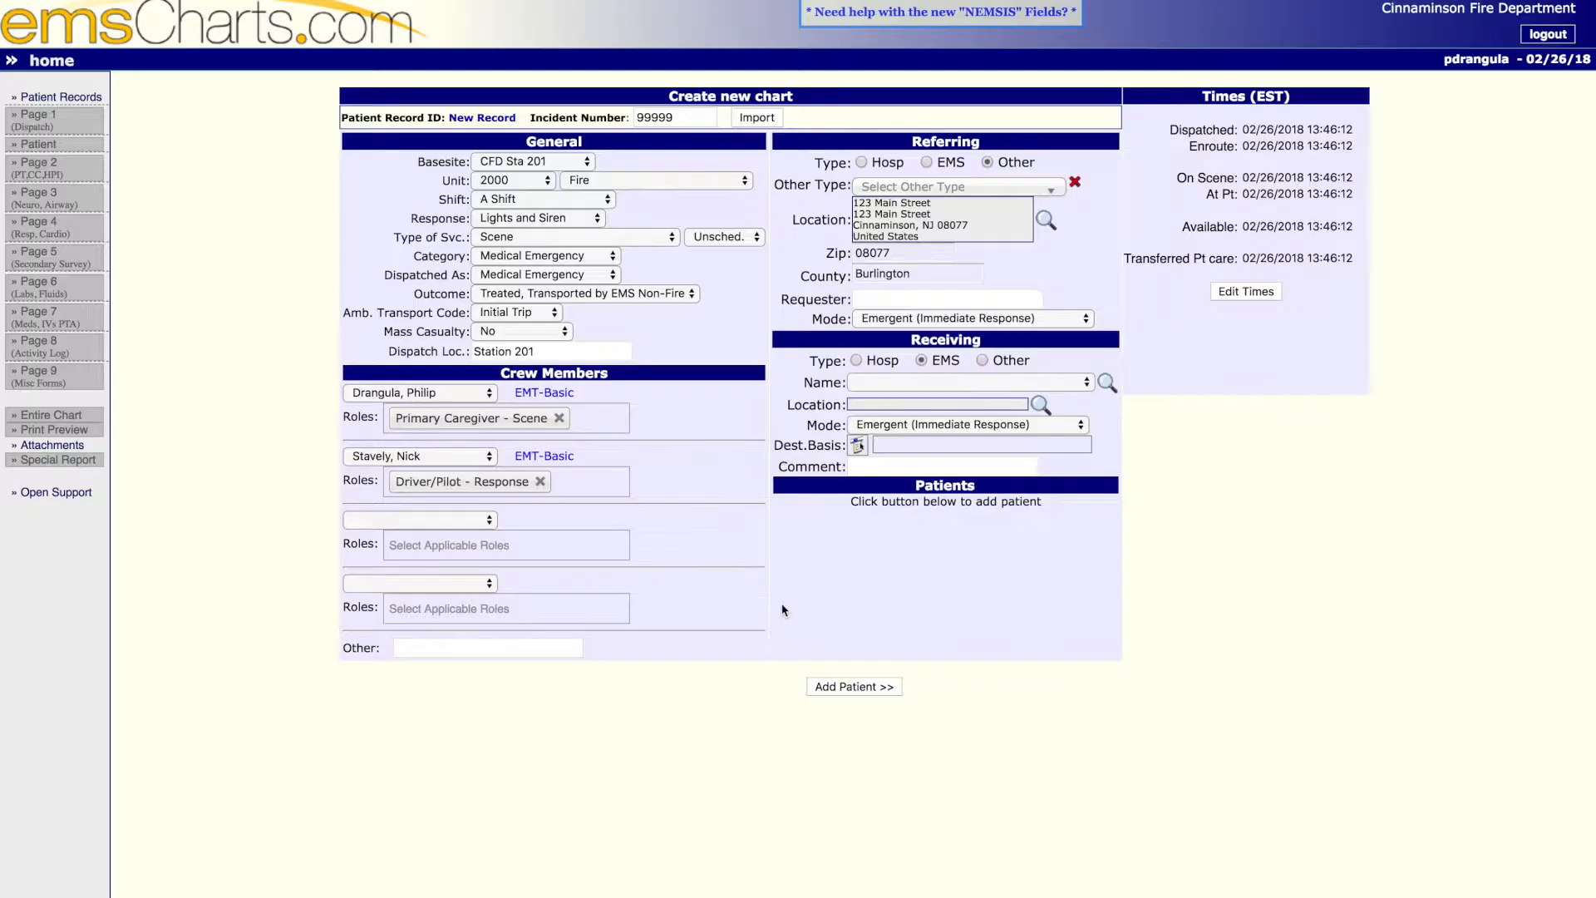
- Set the referring location's other type to Residence
click(956, 190)
text(resid)
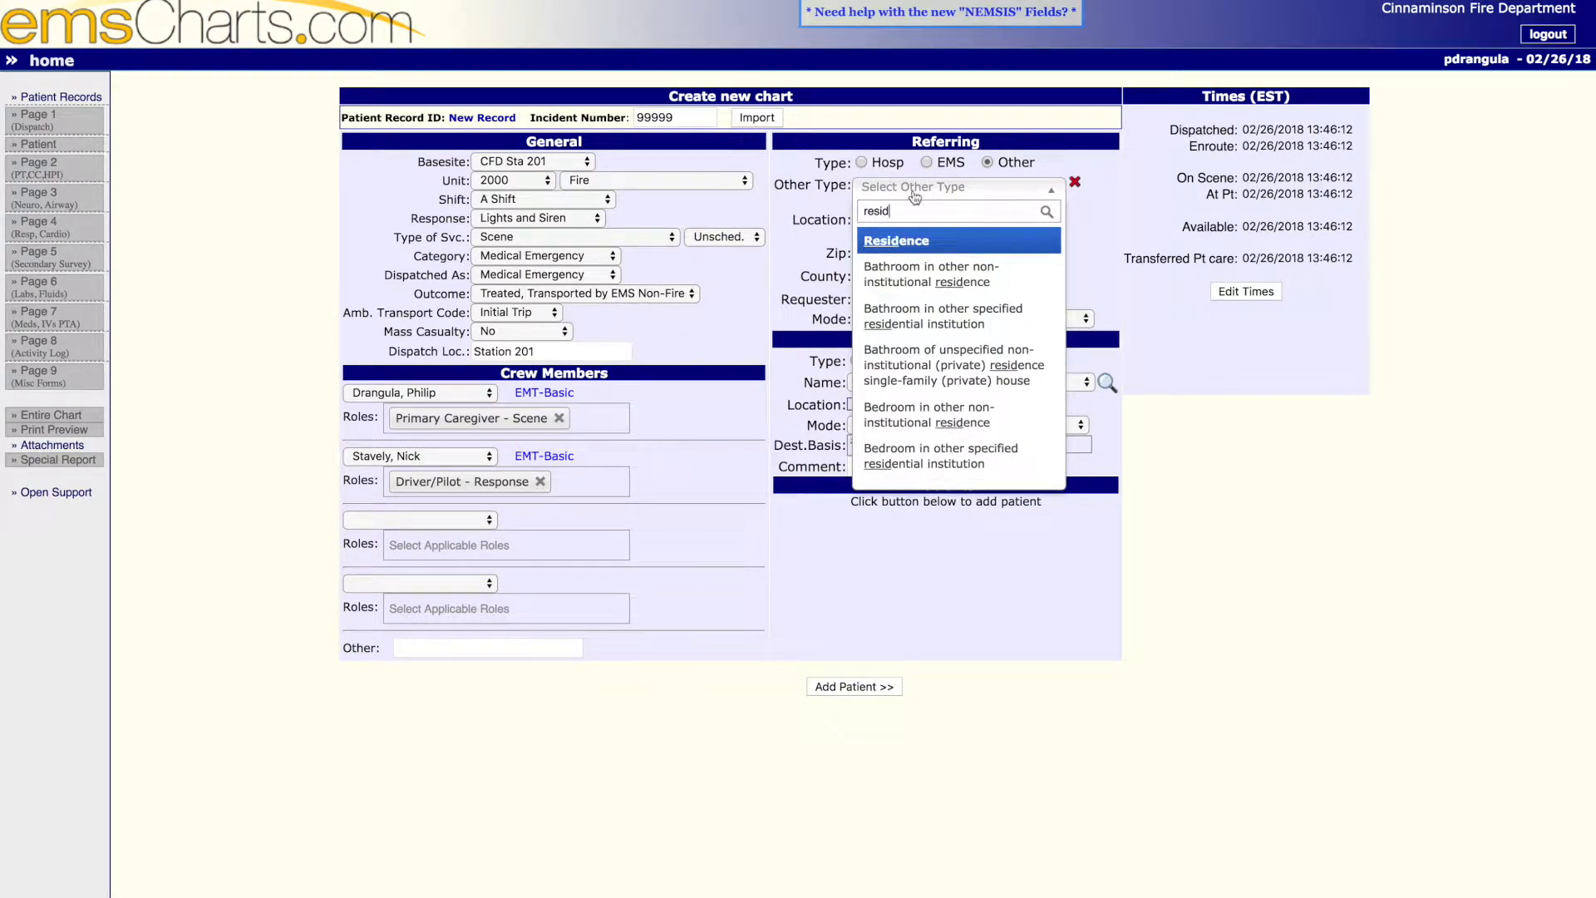
click(912, 240)
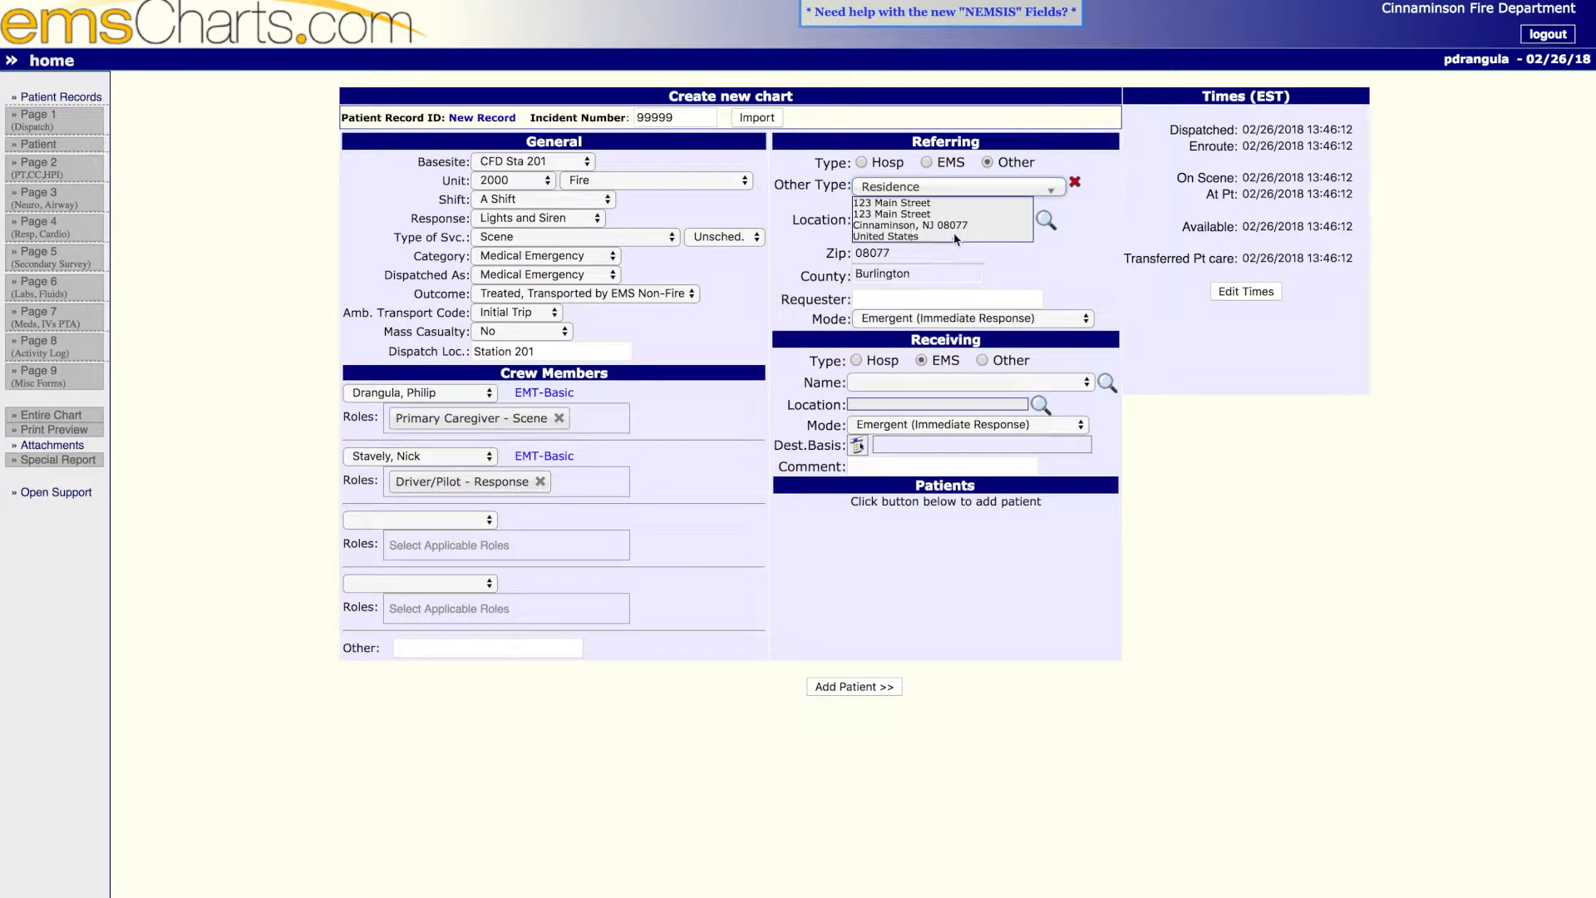
- Enter Family via 911 as the requester and select Emergent (Immediate Response) as the referring mode
click(919, 299)
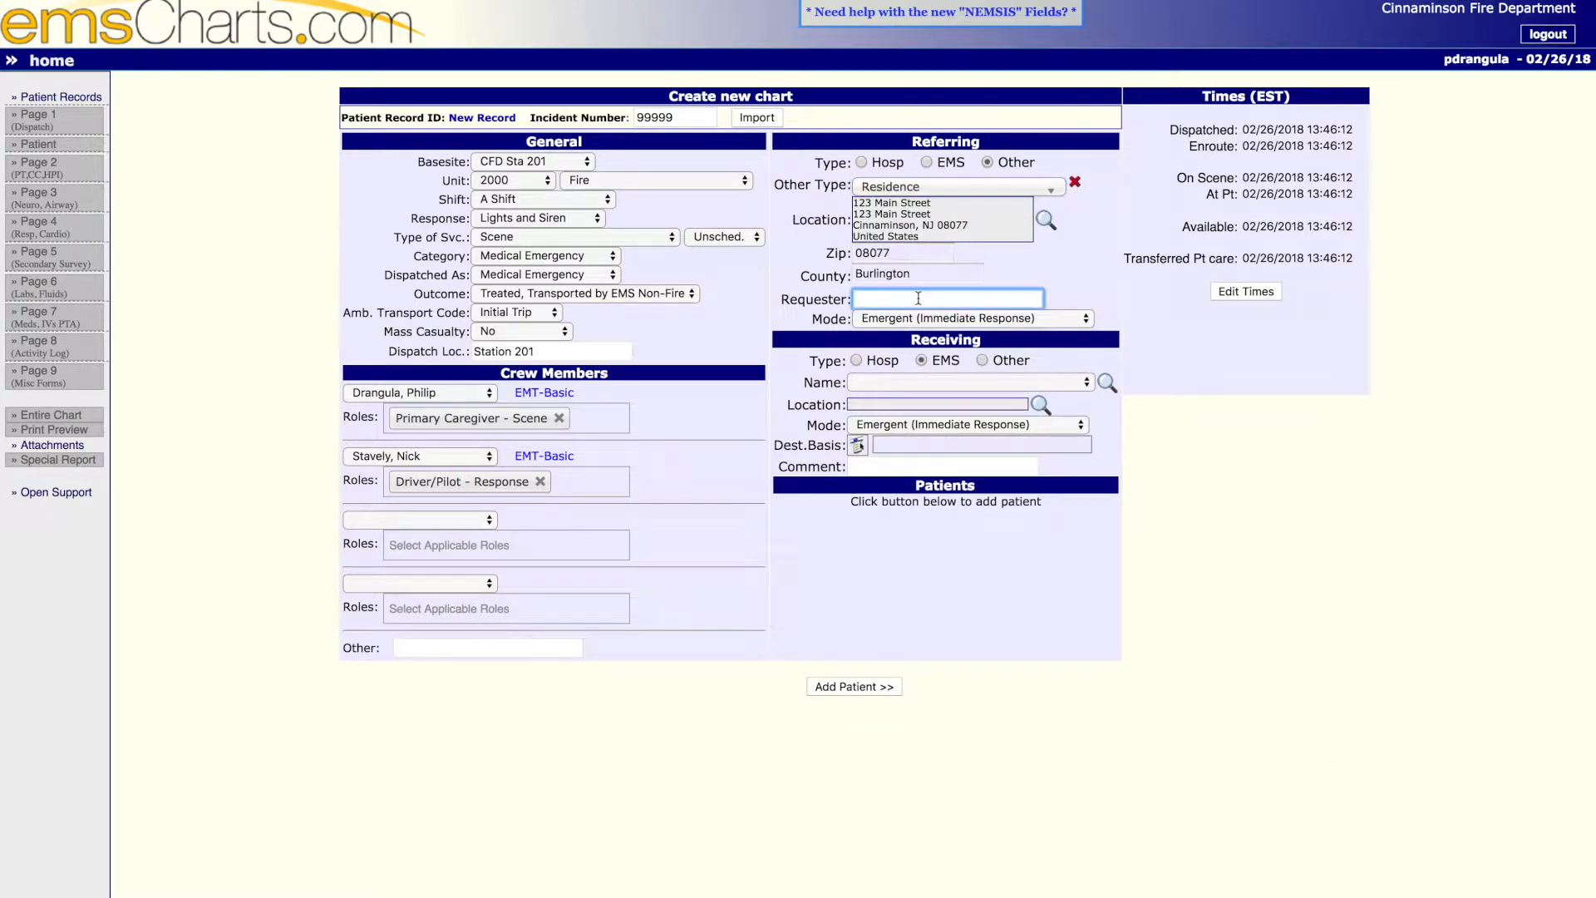
text(Family )
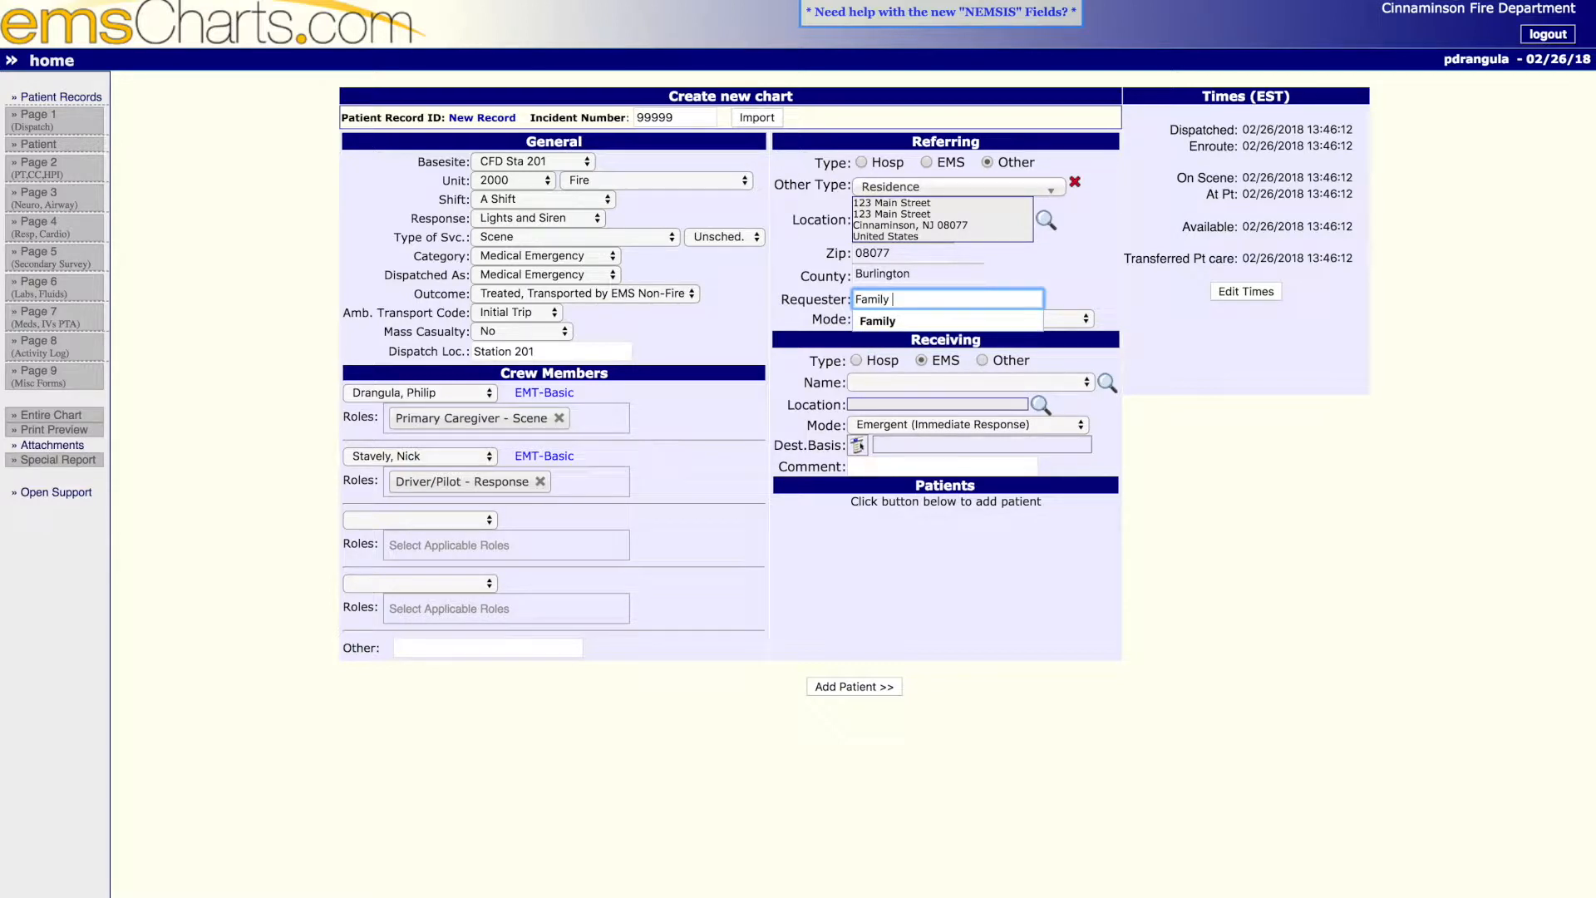
text(via 911)
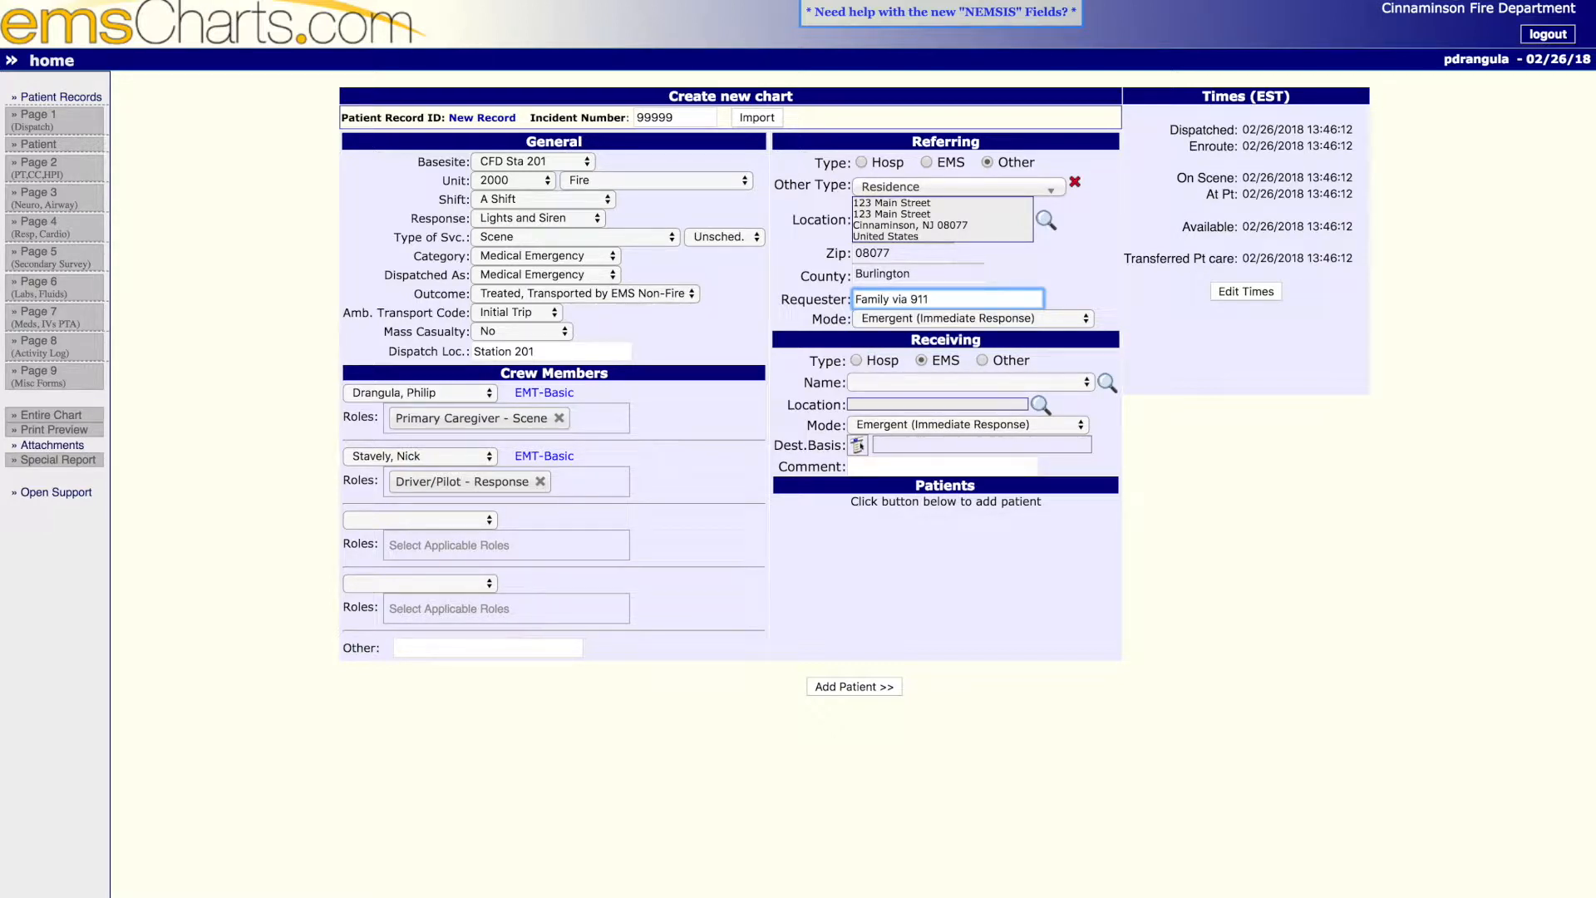
click(965, 325)
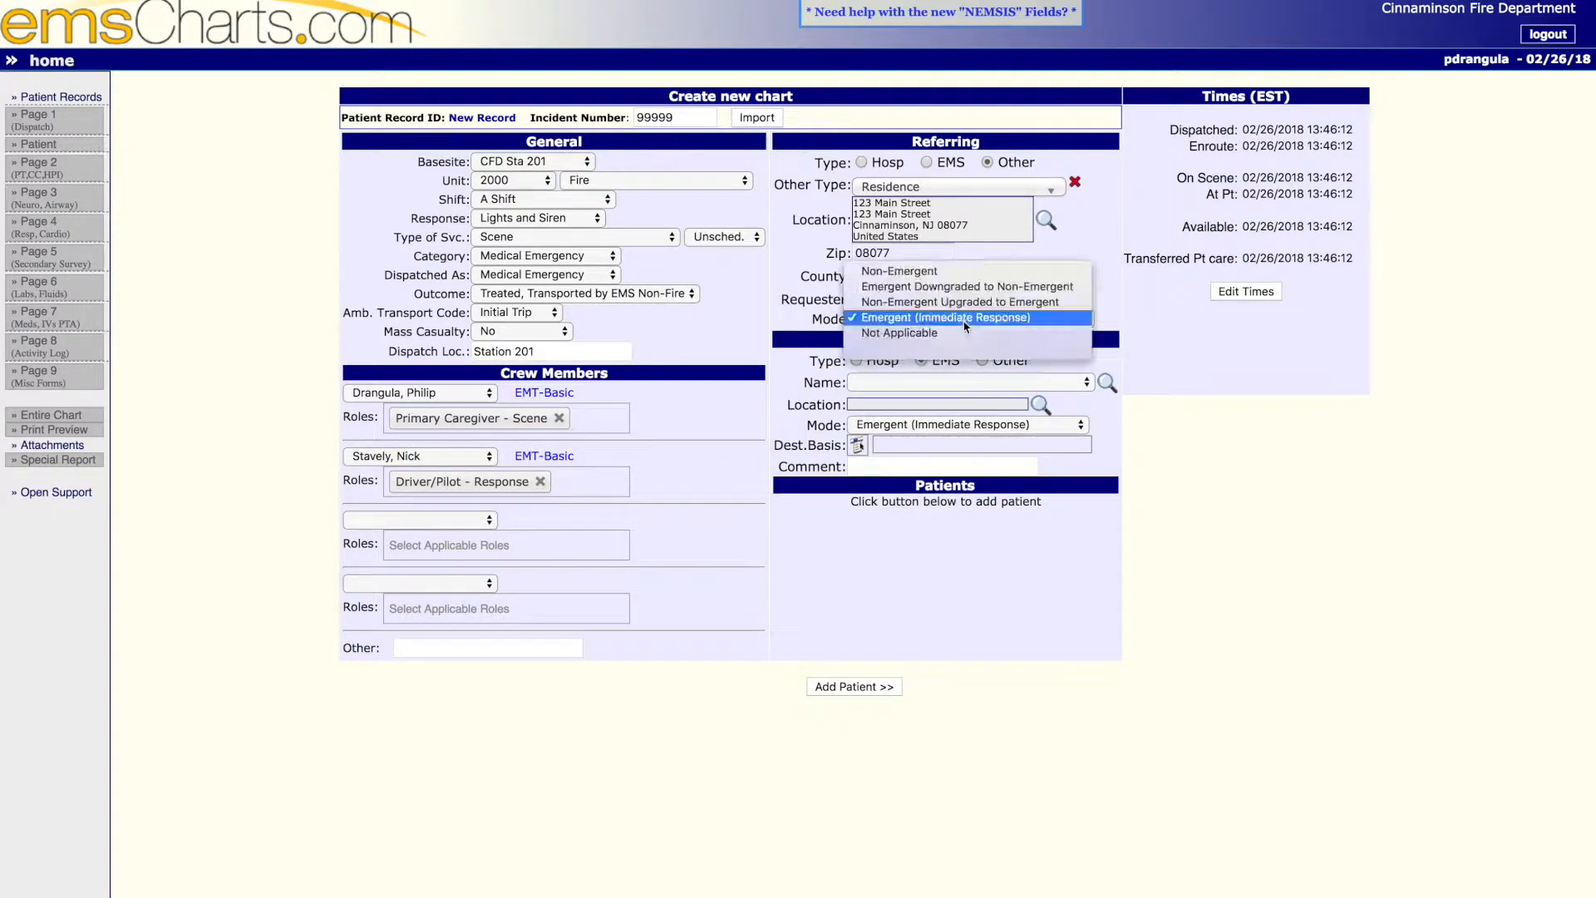
click(965, 323)
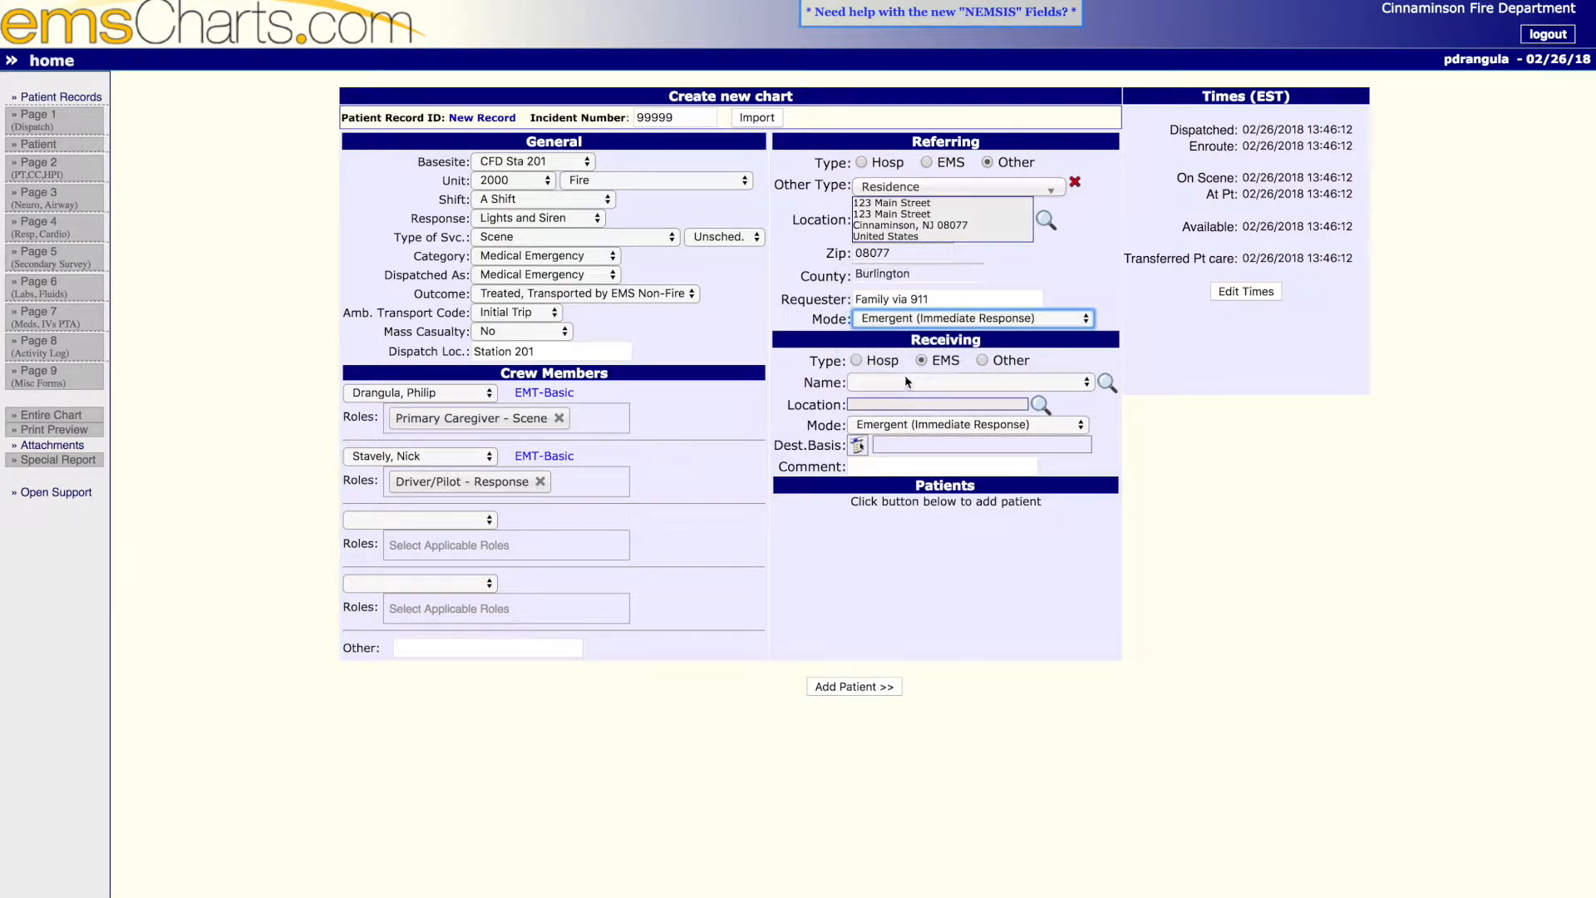
- Set the receiving EMS agency to Palmyra Ambulance Association and its destination basis to Transport Agency
click(1089, 384)
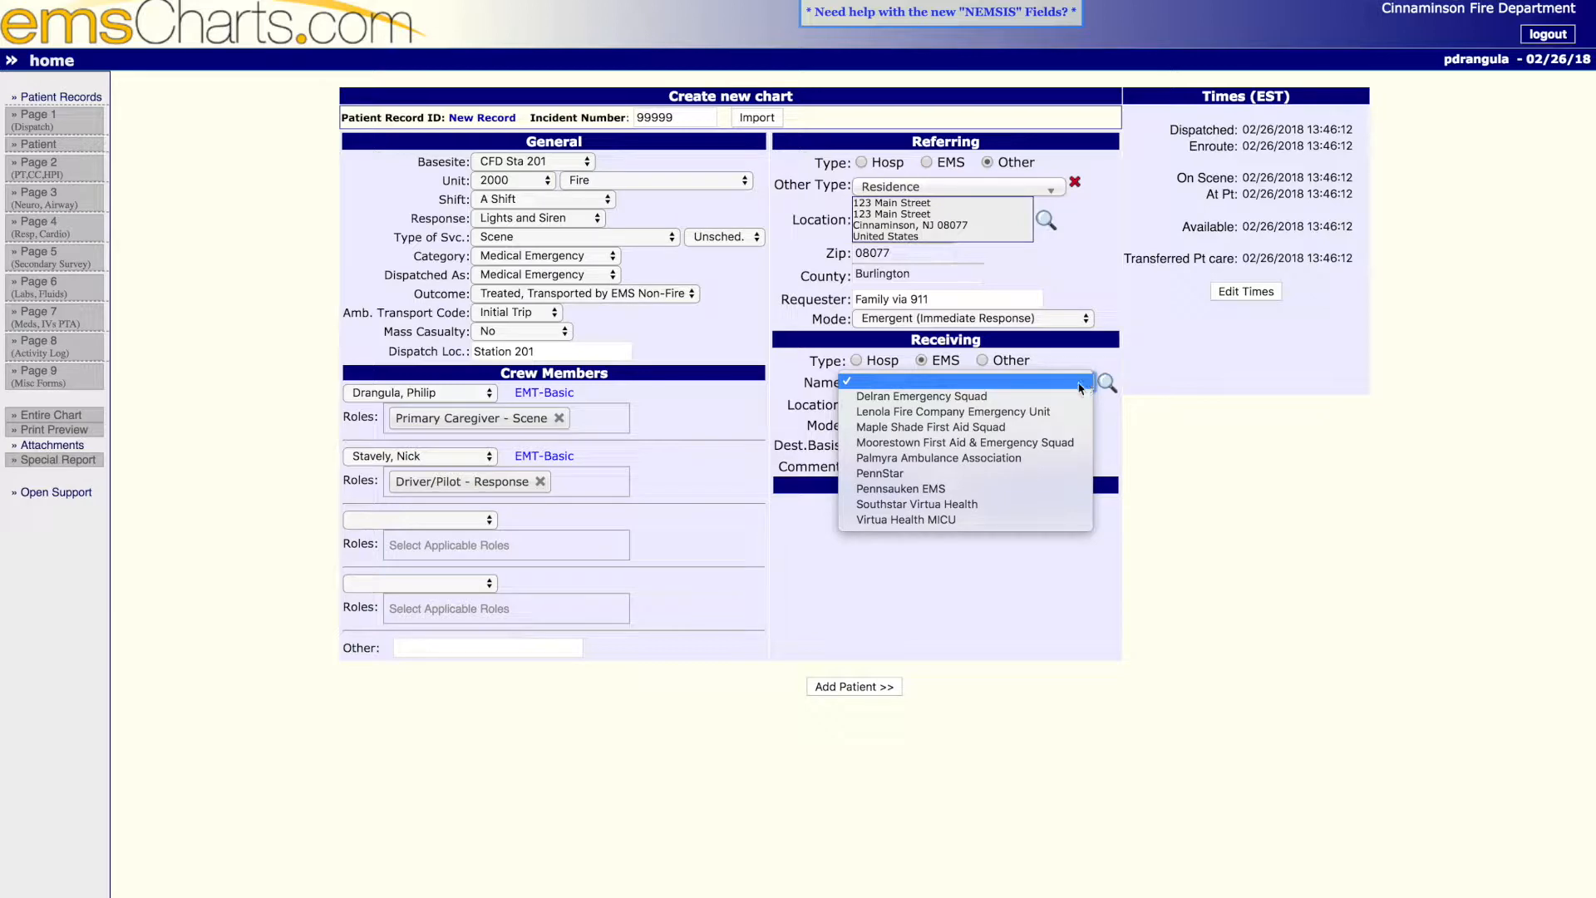
click(981, 455)
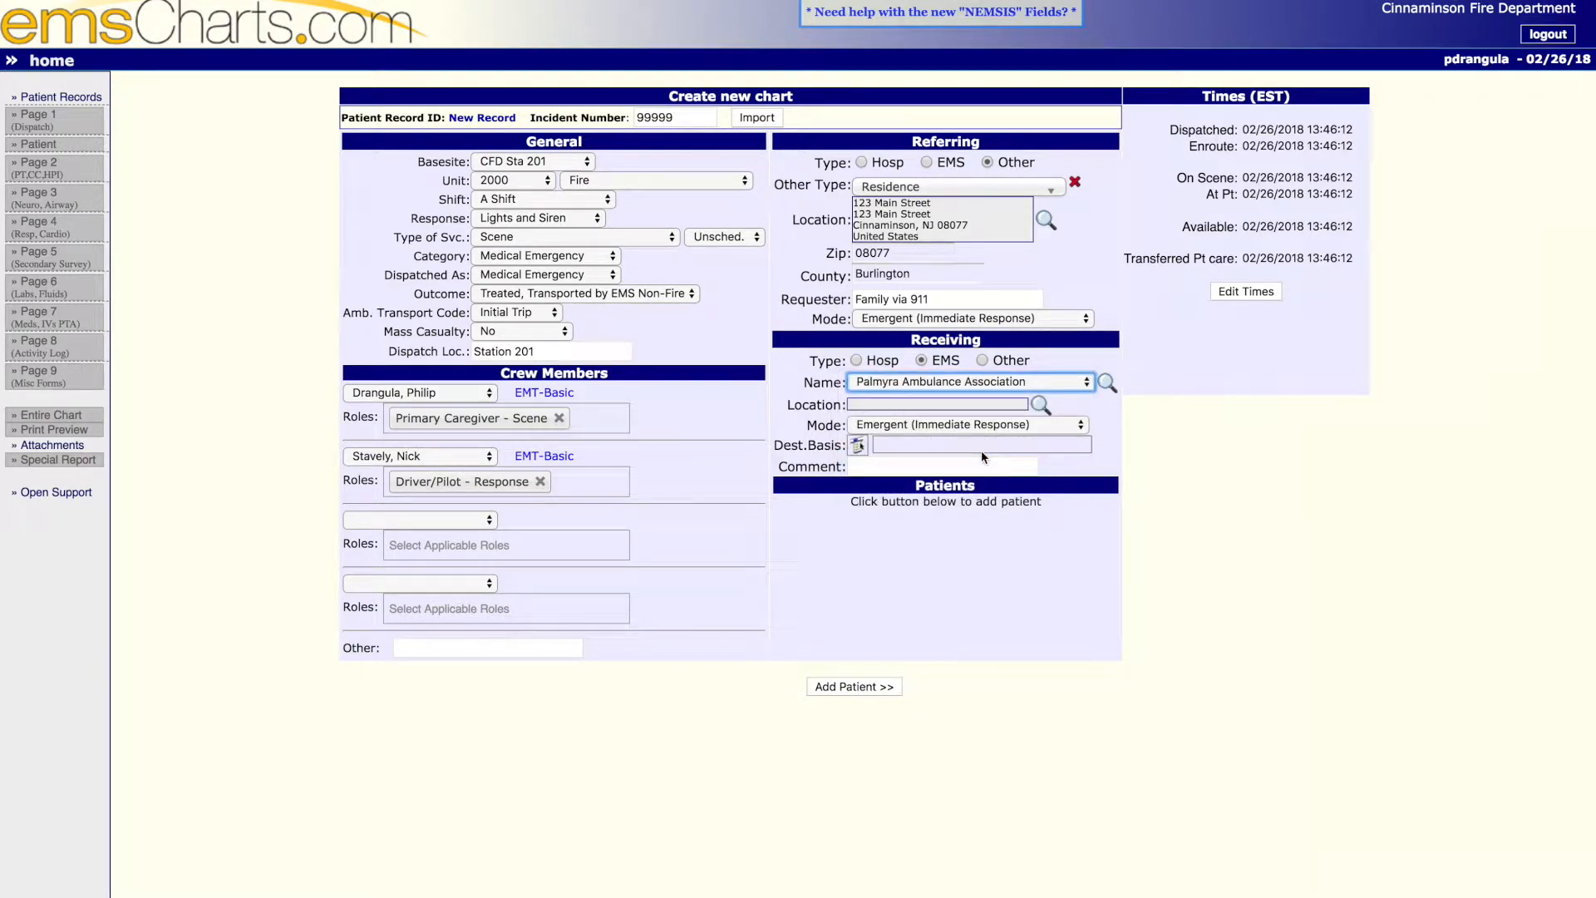
click(859, 447)
click(705, 291)
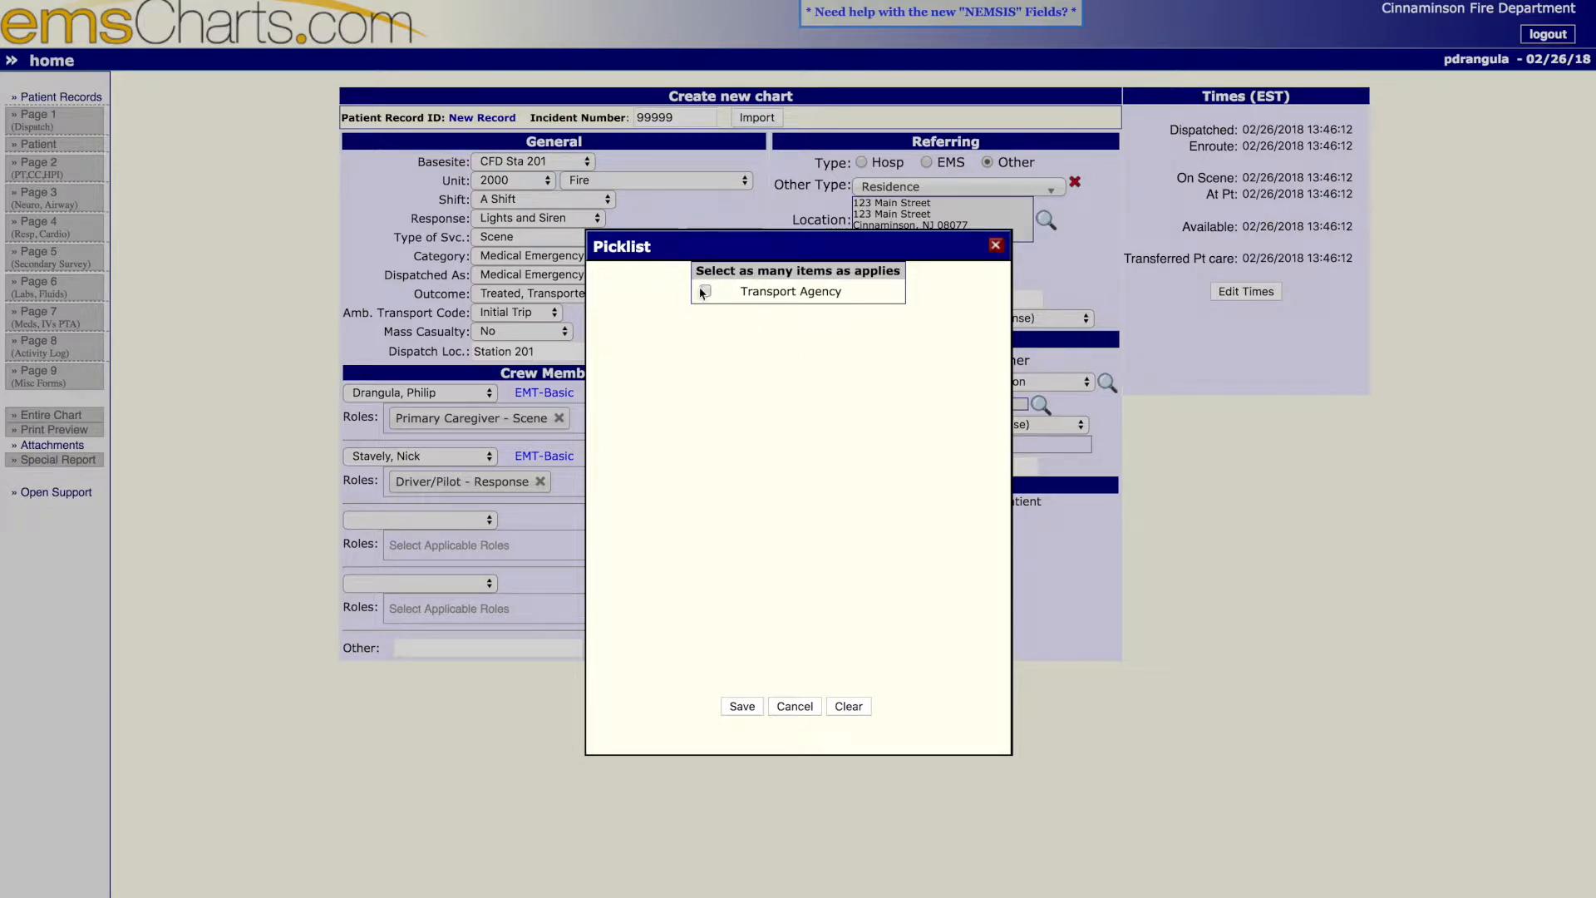
click(741, 707)
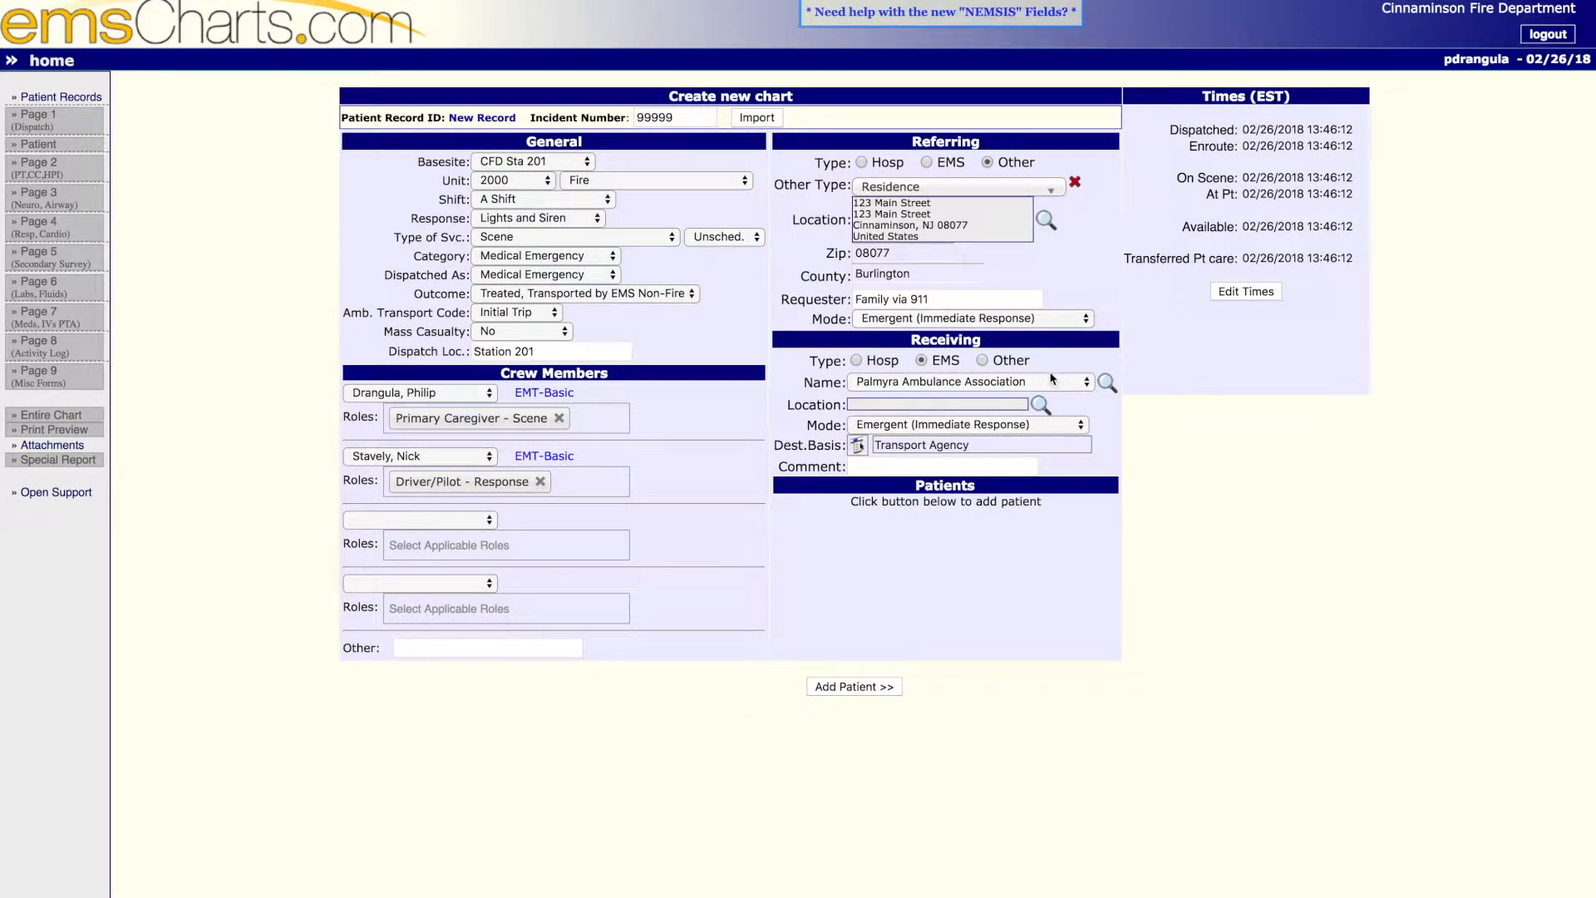
- Open the chart's times for editing and set the At Pt time to 13:47
click(1253, 295)
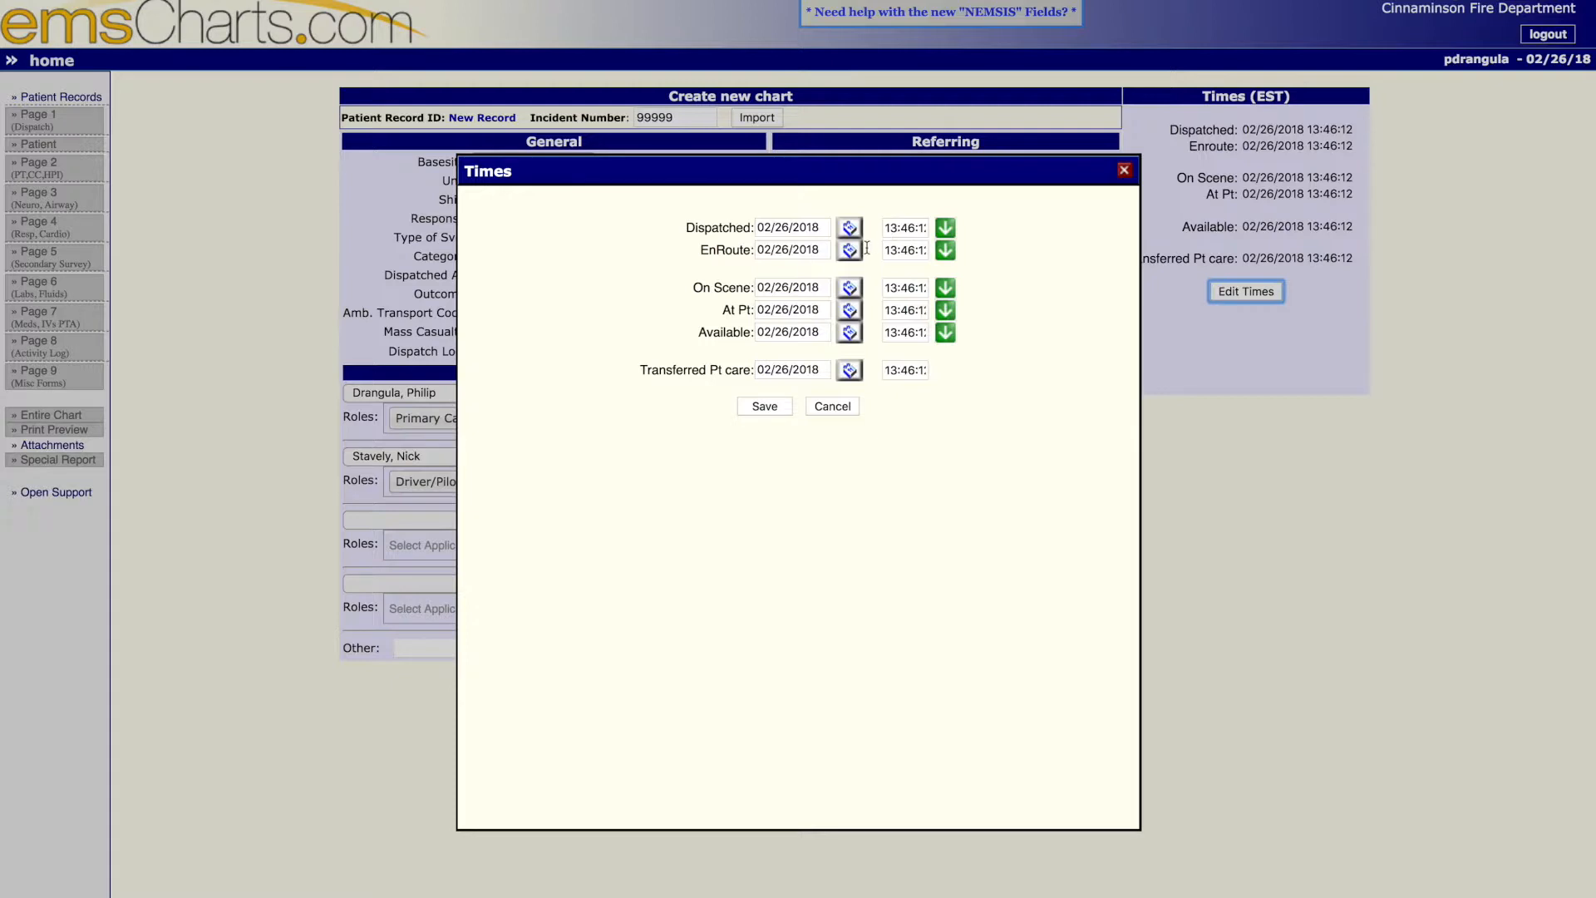
click(887, 228)
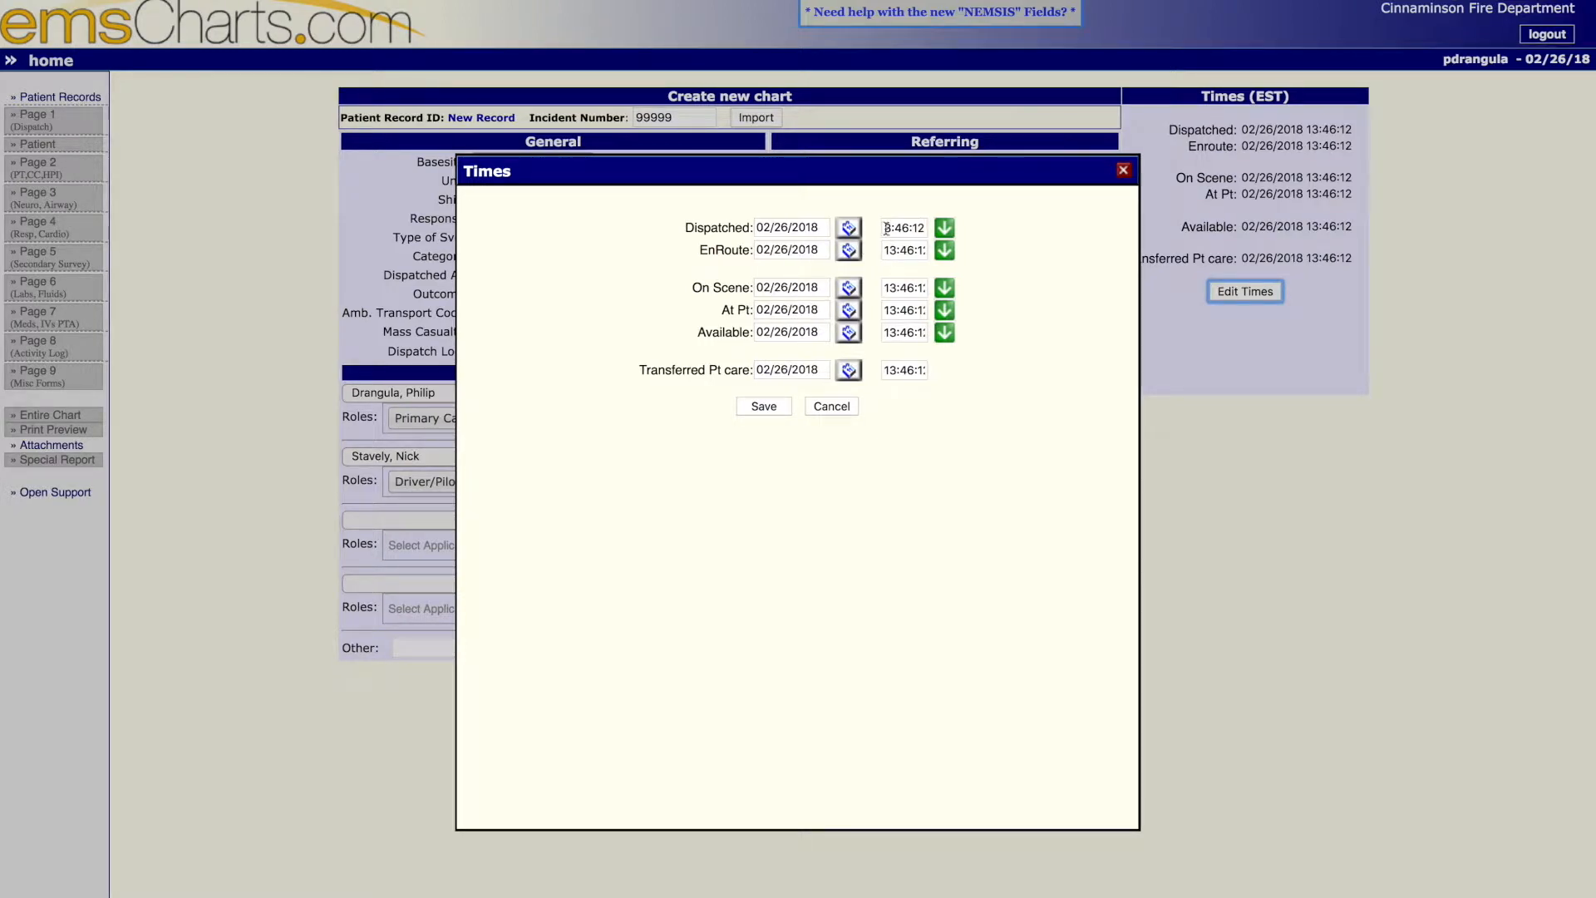
drag(886, 228, 927, 230)
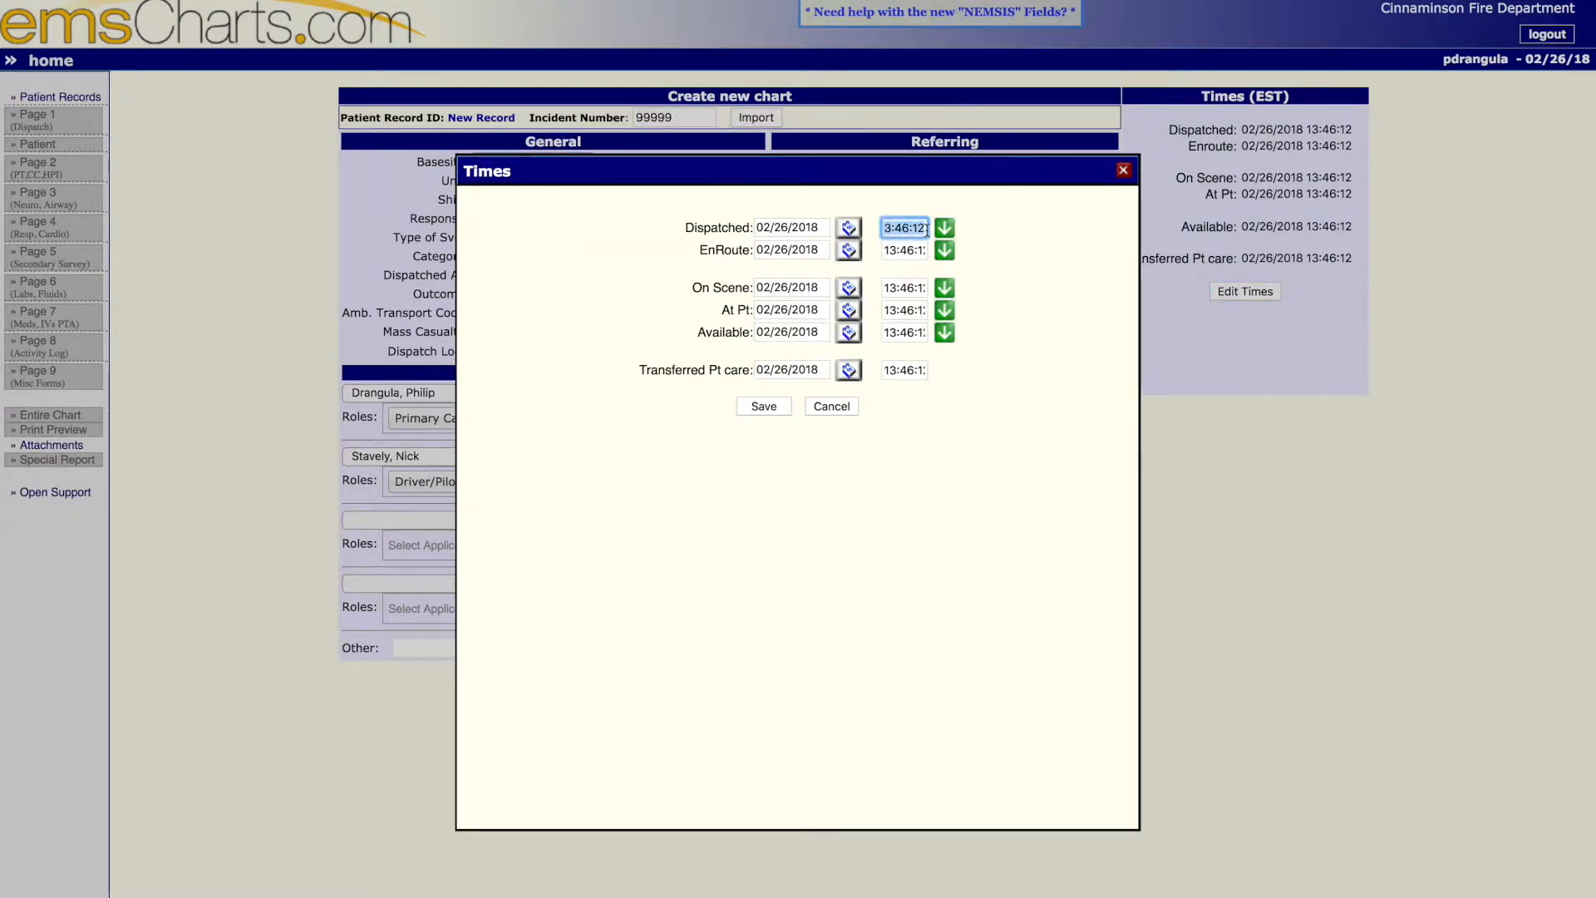
click(915, 249)
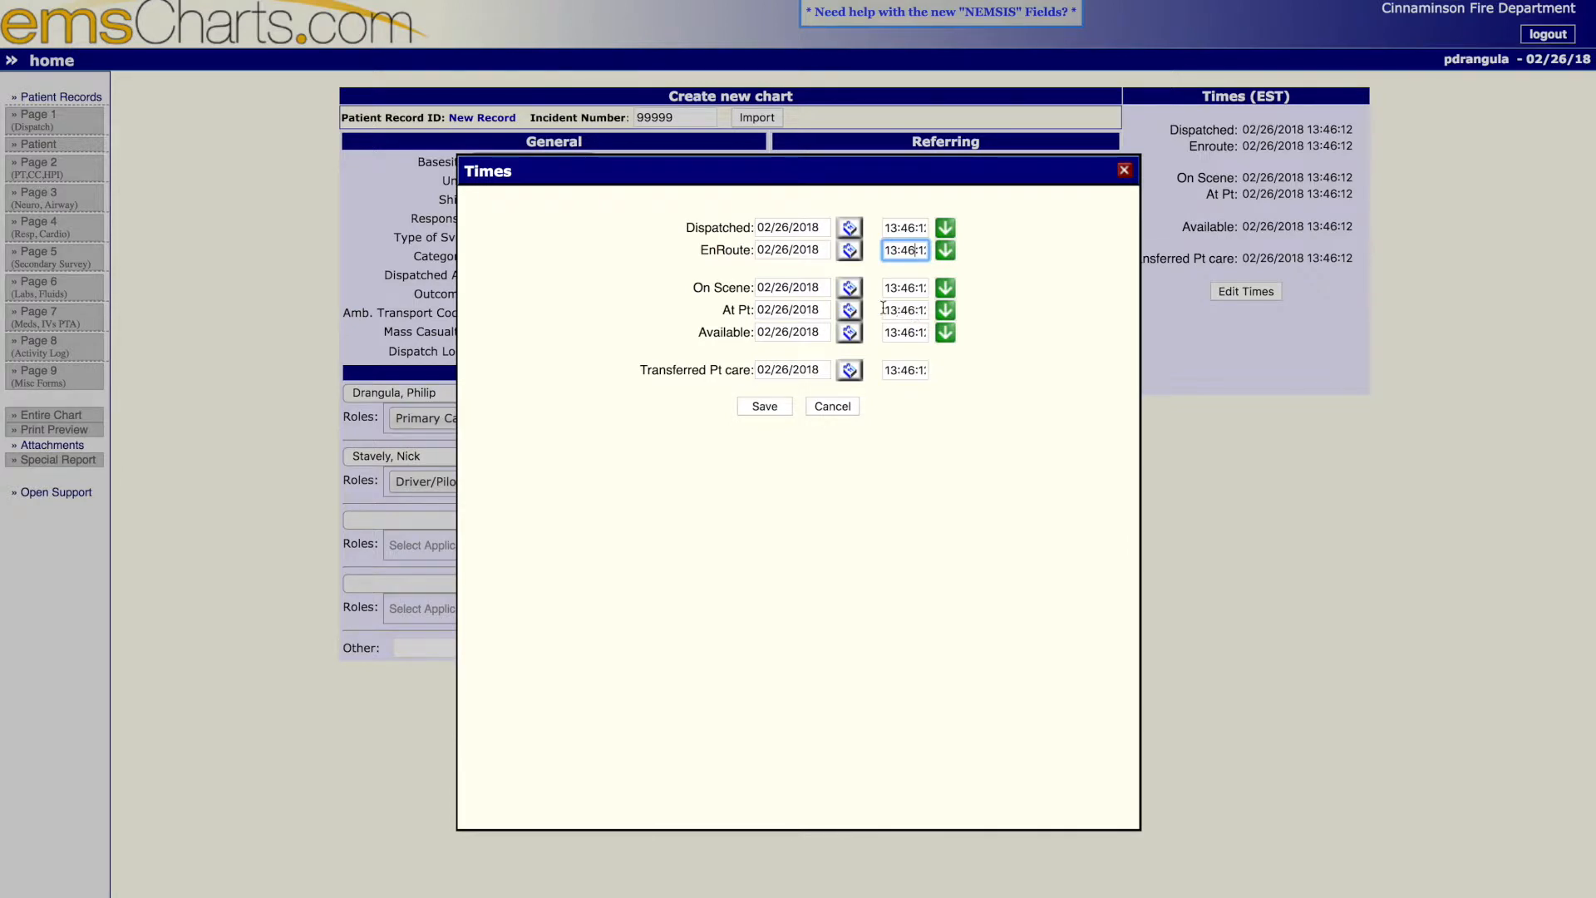
drag(887, 309, 929, 310)
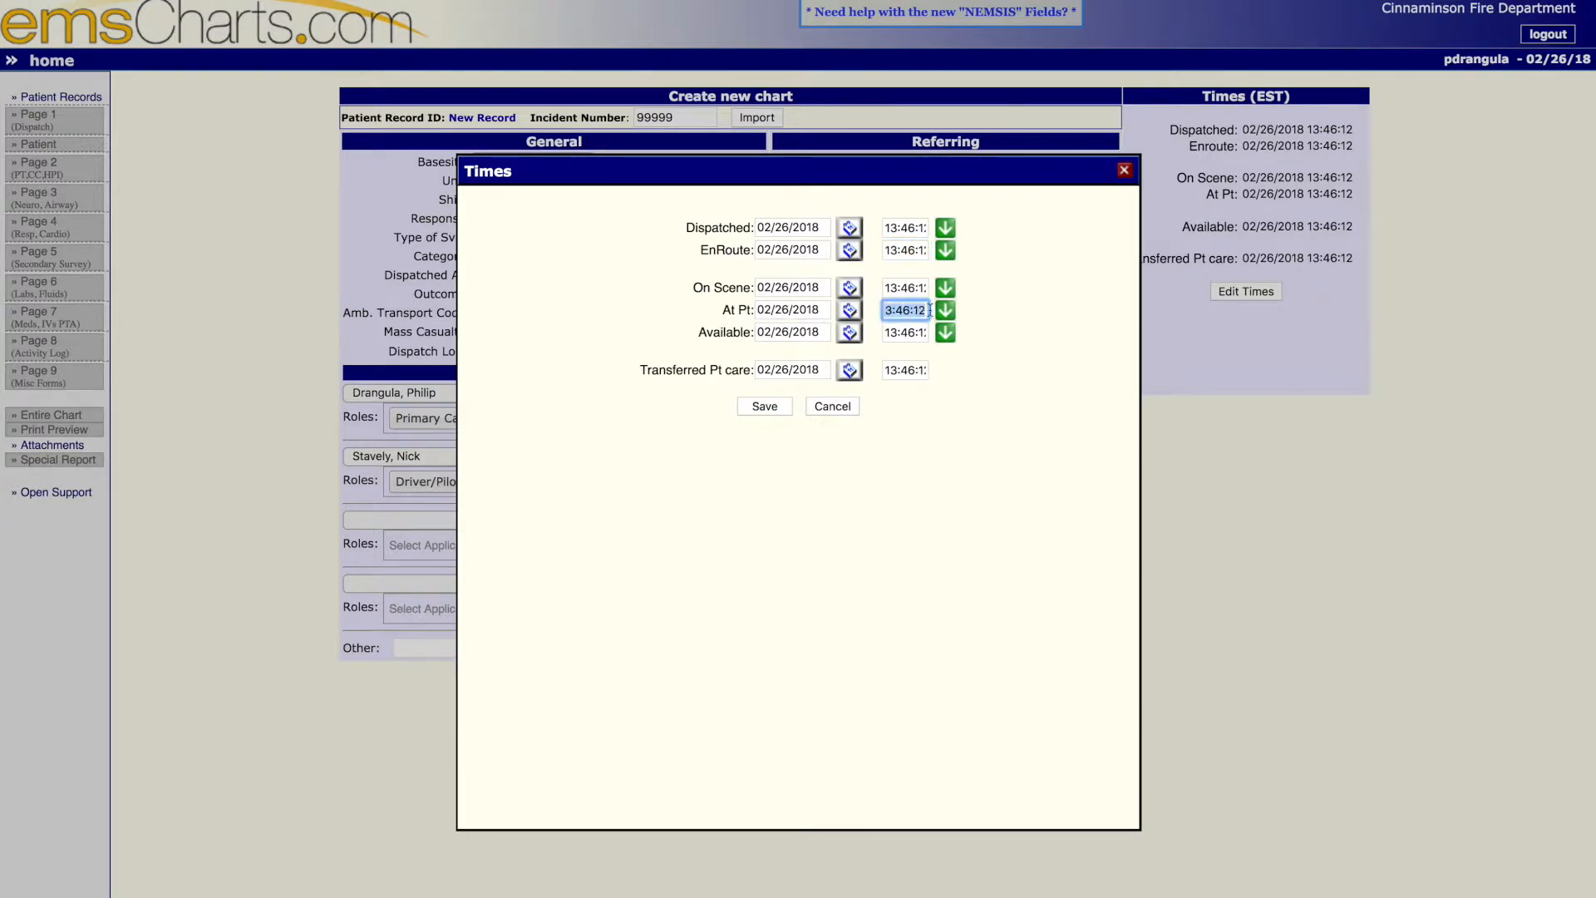
text(1)
text(3:)
text(47)
key(Tab)
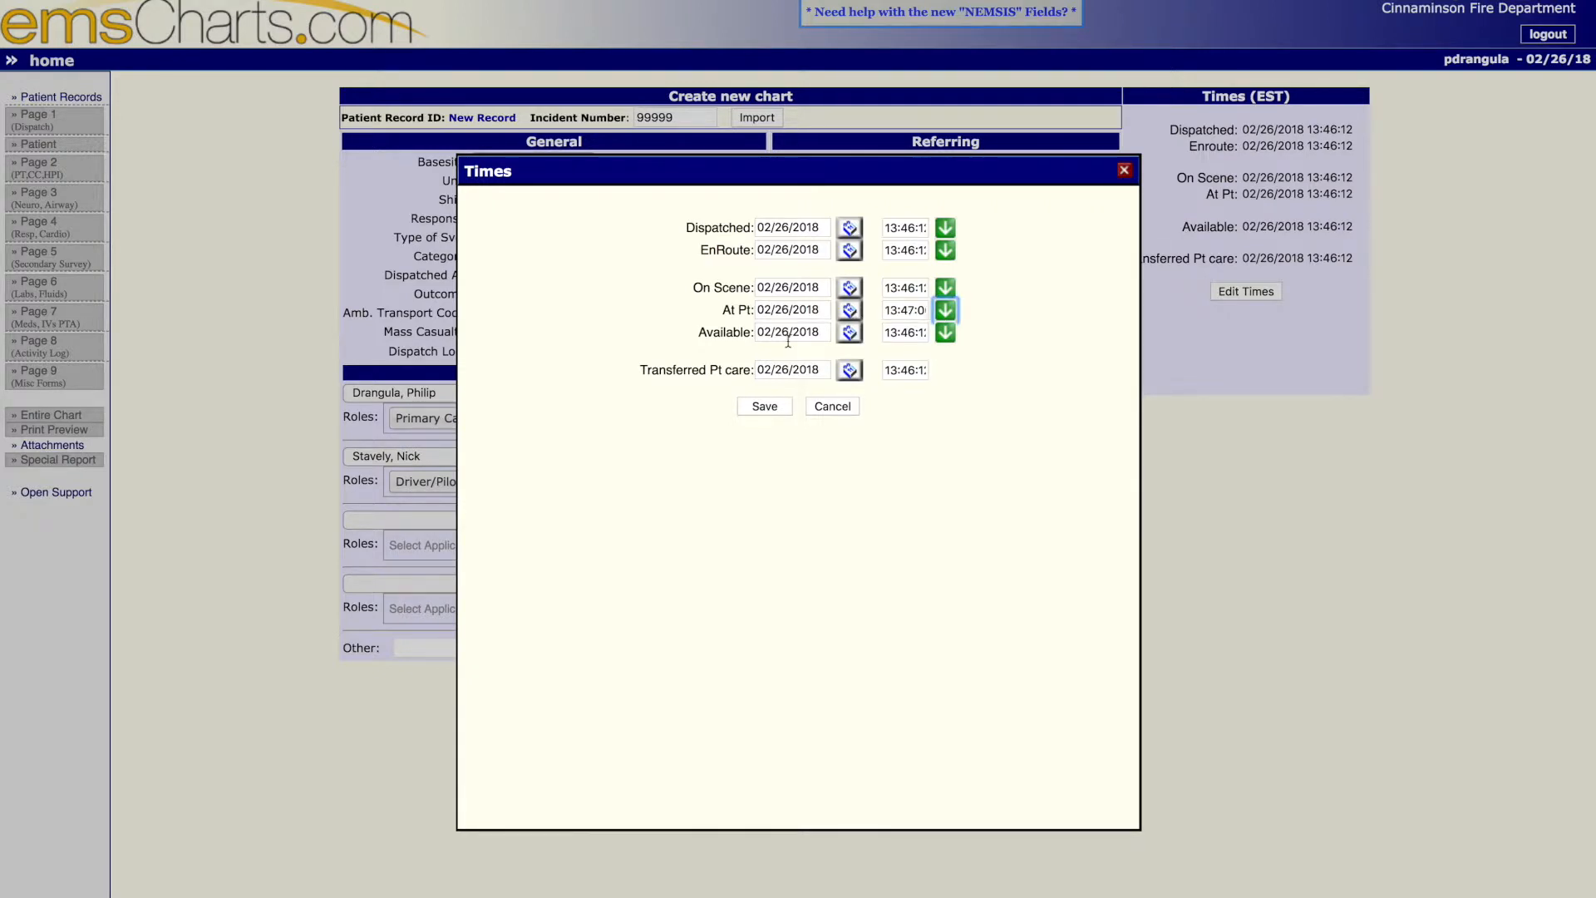
- Set the Available time to 14:00
drag(887, 334, 934, 335)
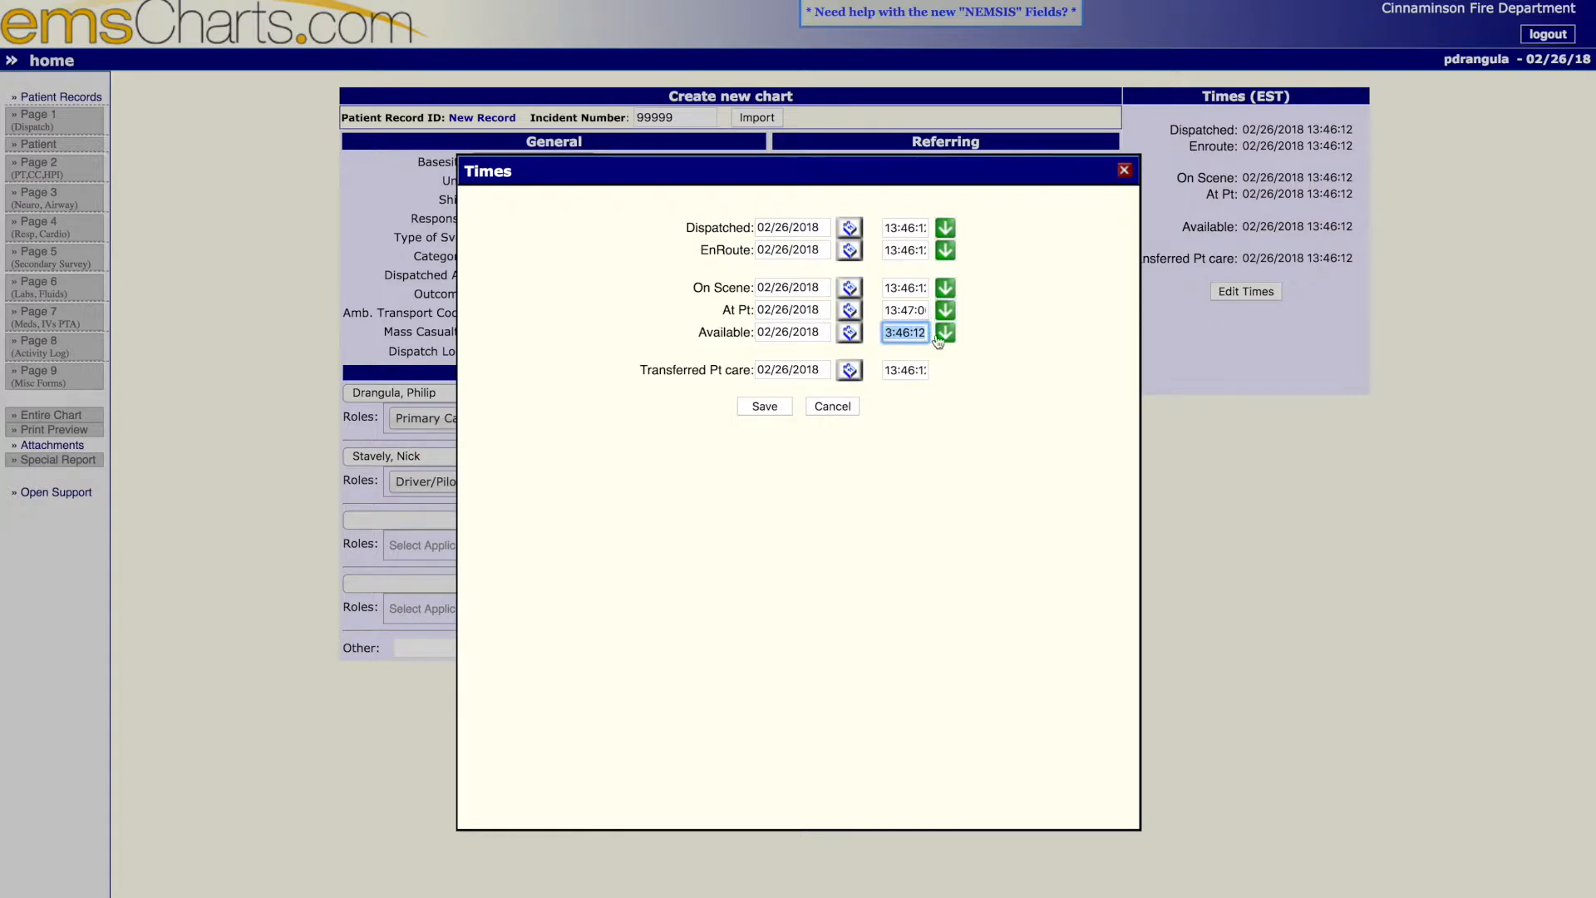
text(1400)
click(975, 382)
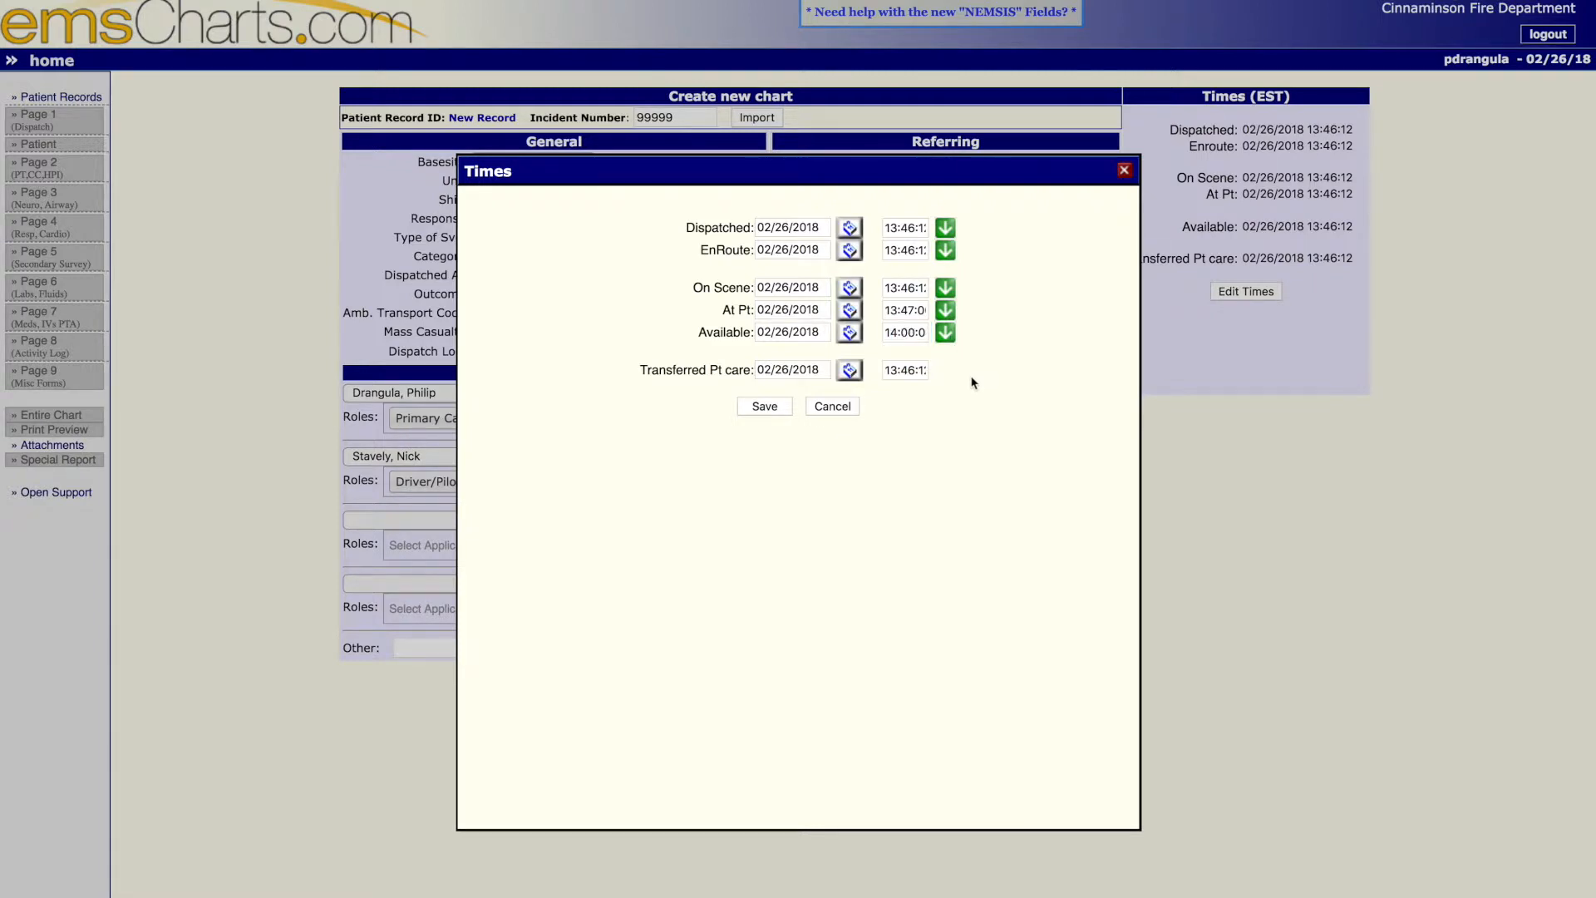
- Set the Transferred Pt care time to 13:55 and save the edited times
click(902, 370)
click(905, 370)
key(BackSpace)
key(BackSpace)
text(55)
key(BackSpace)
key(BackSpace)
key(BackSpace)
key(BackSpace)
text(355)
key(Delete)
key(Tab)
click(778, 410)
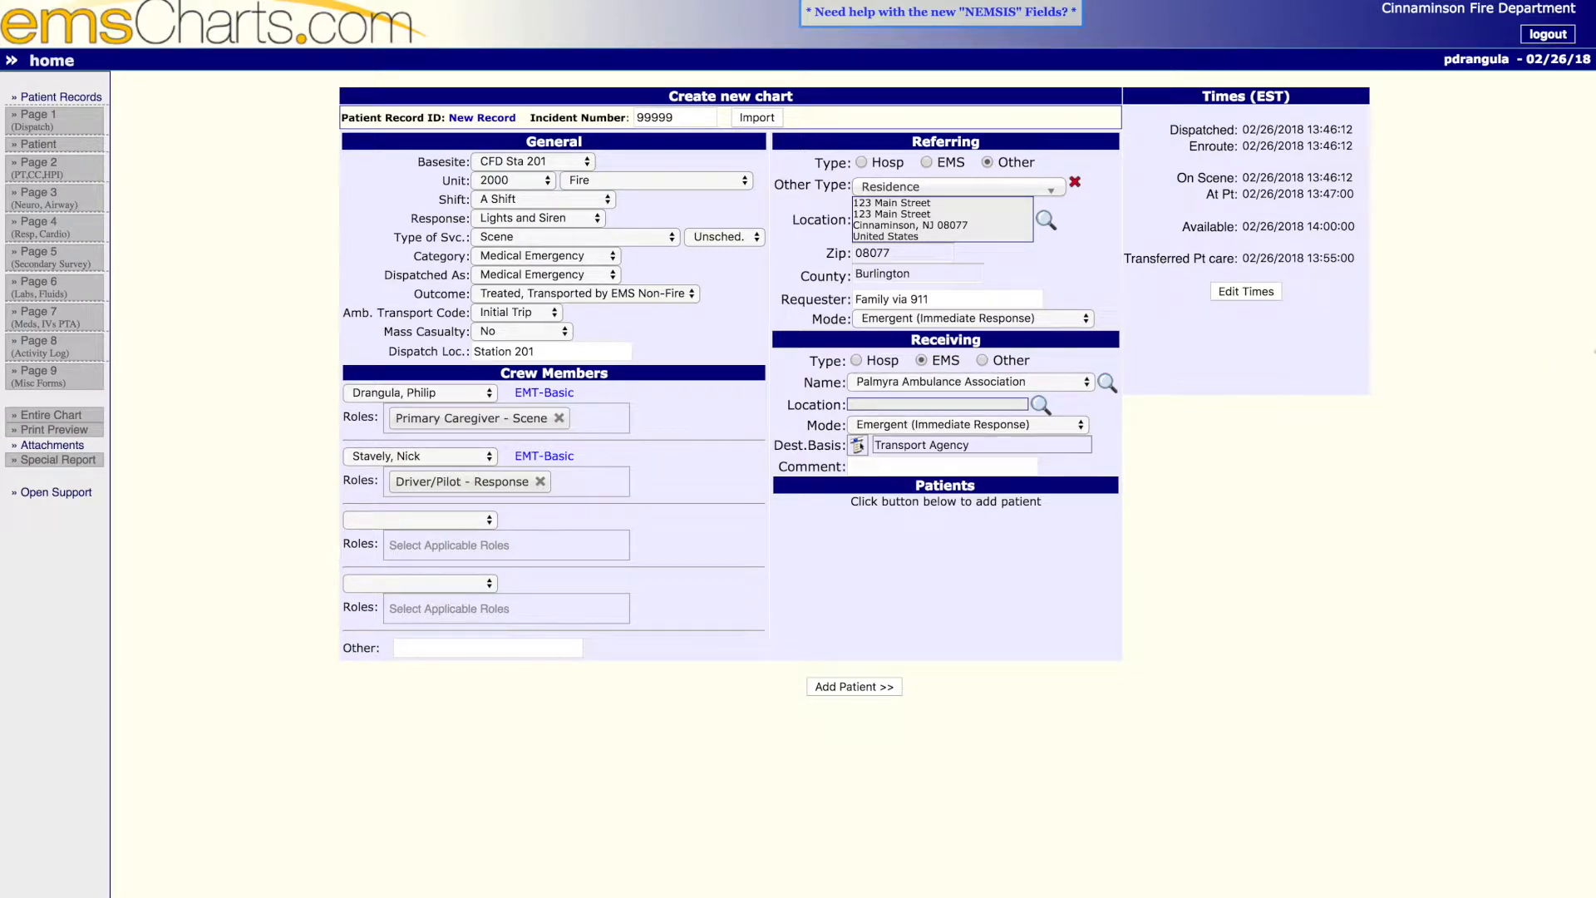
- Add a patient to the chart by searching existing patients by last name and date of birth and selecting the matching record
click(870, 689)
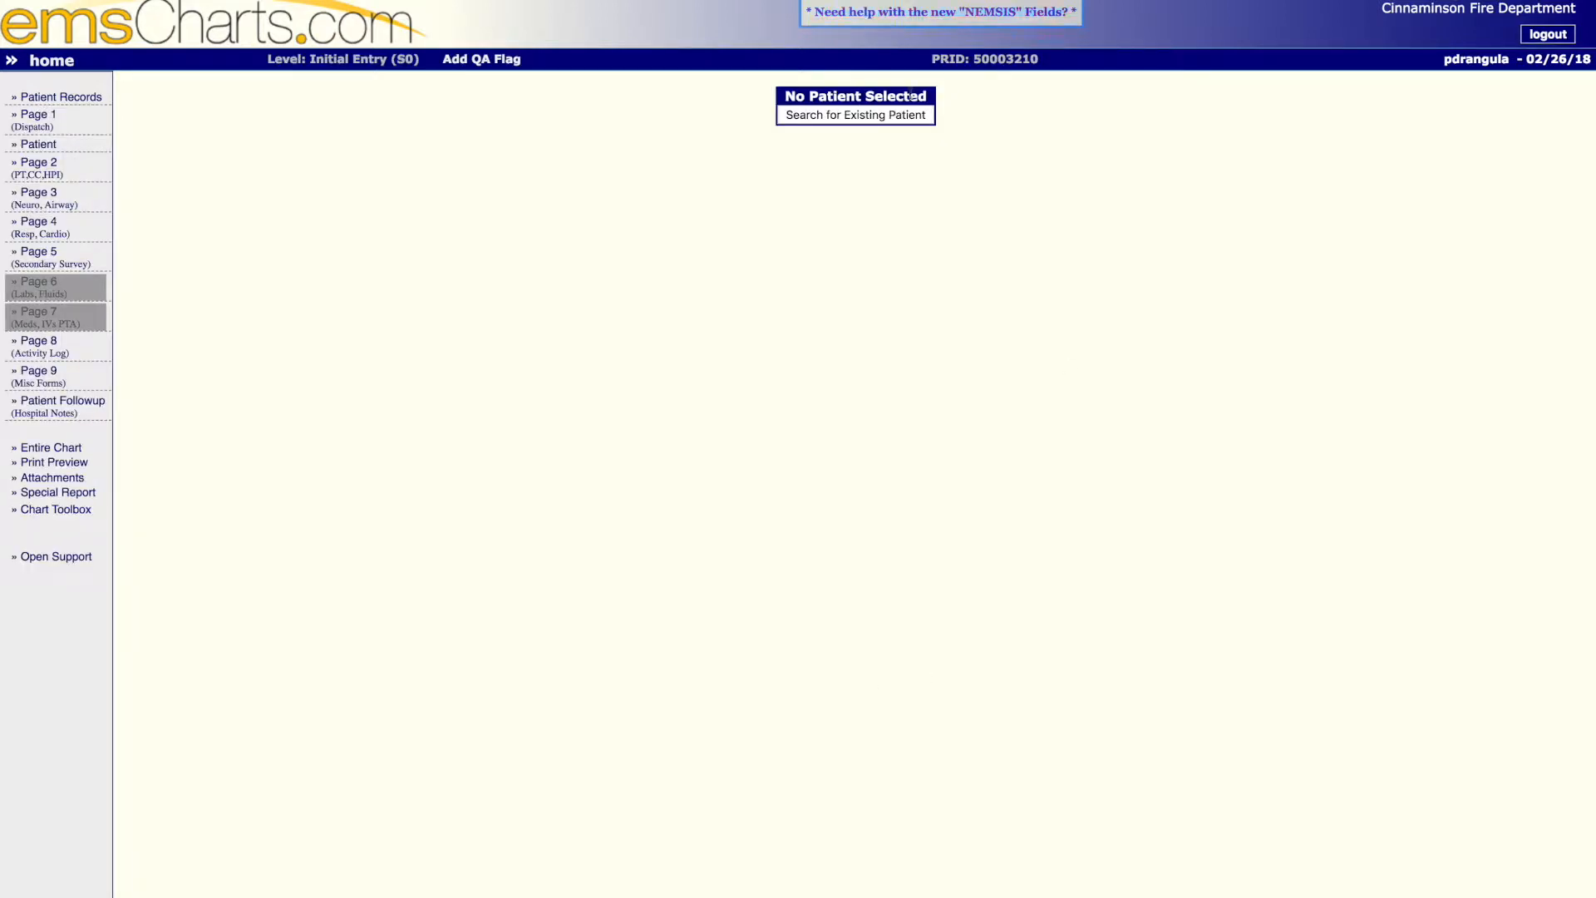
click(898, 115)
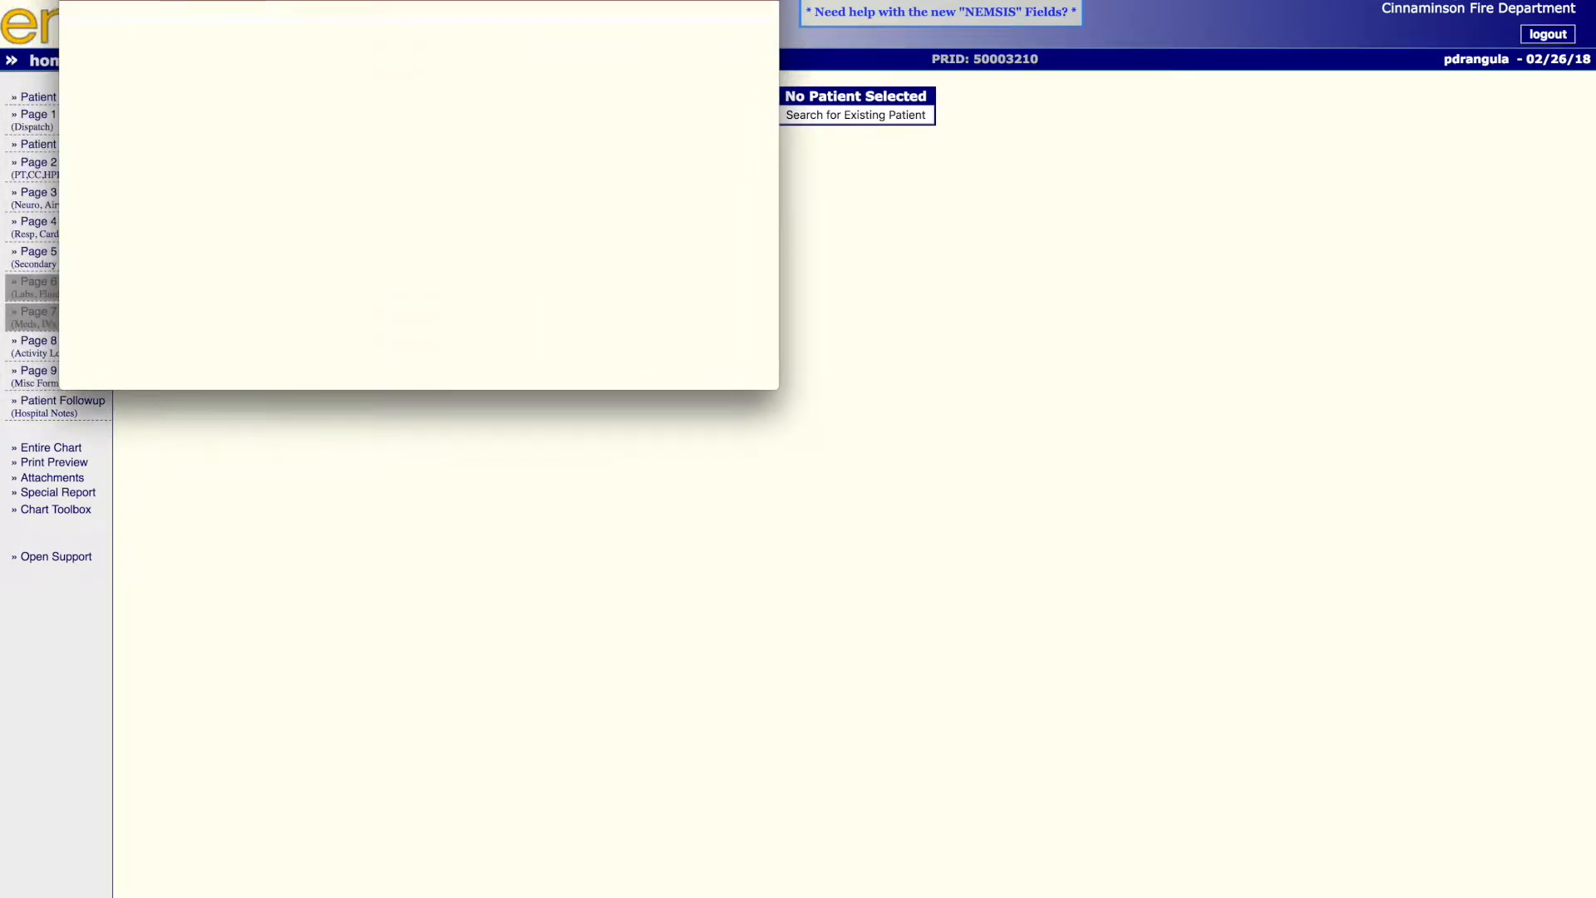
text(do)
key(Return)
text(12/06/77)
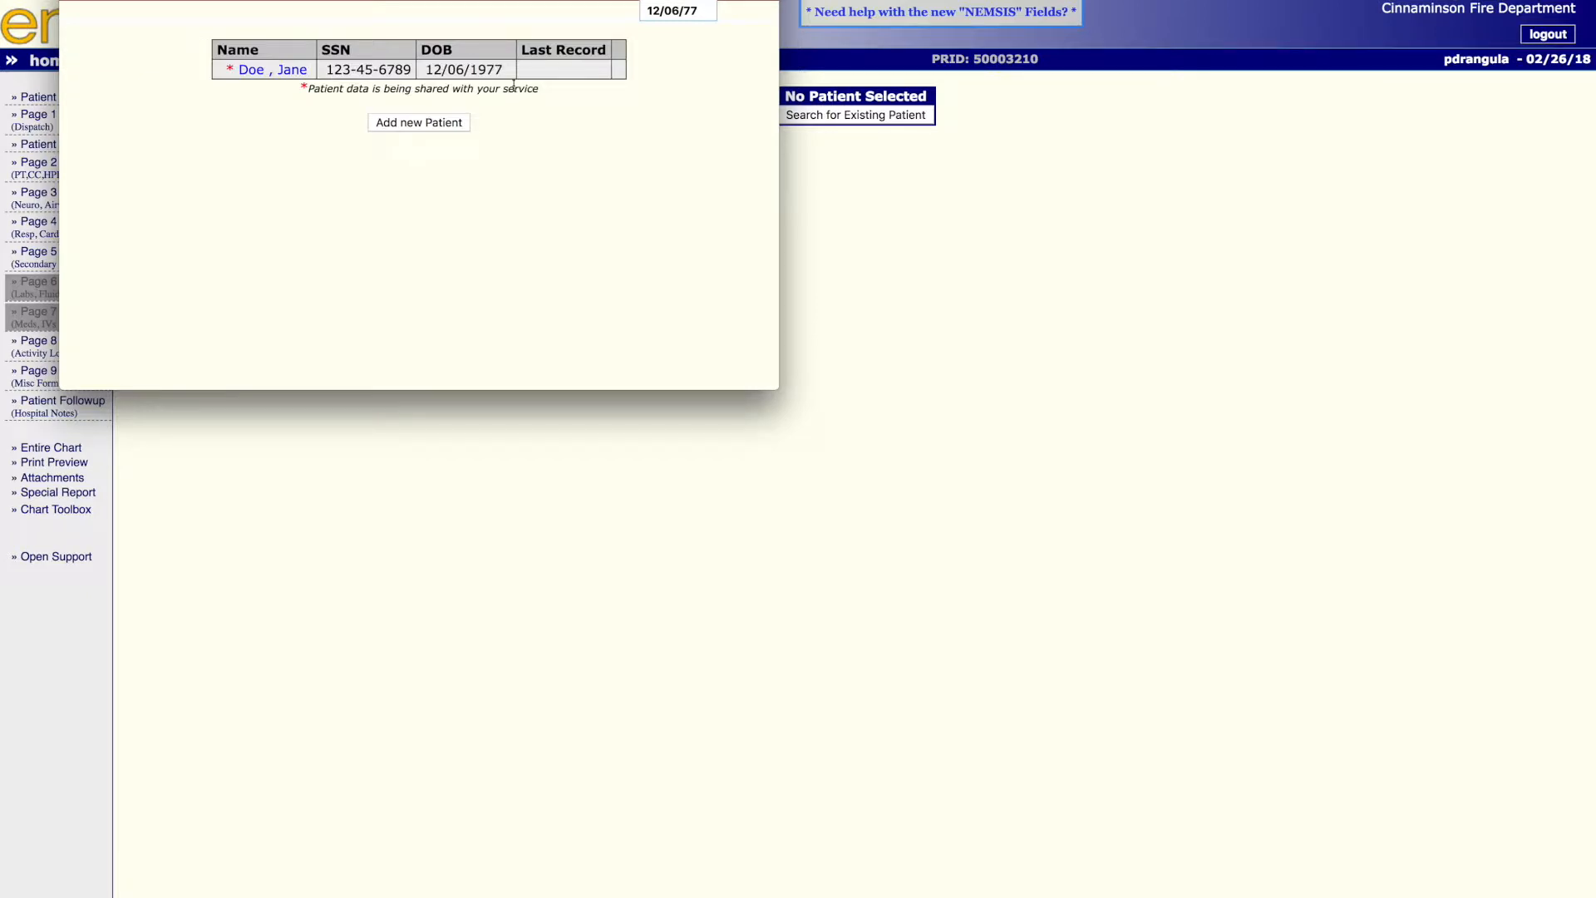
click(251, 71)
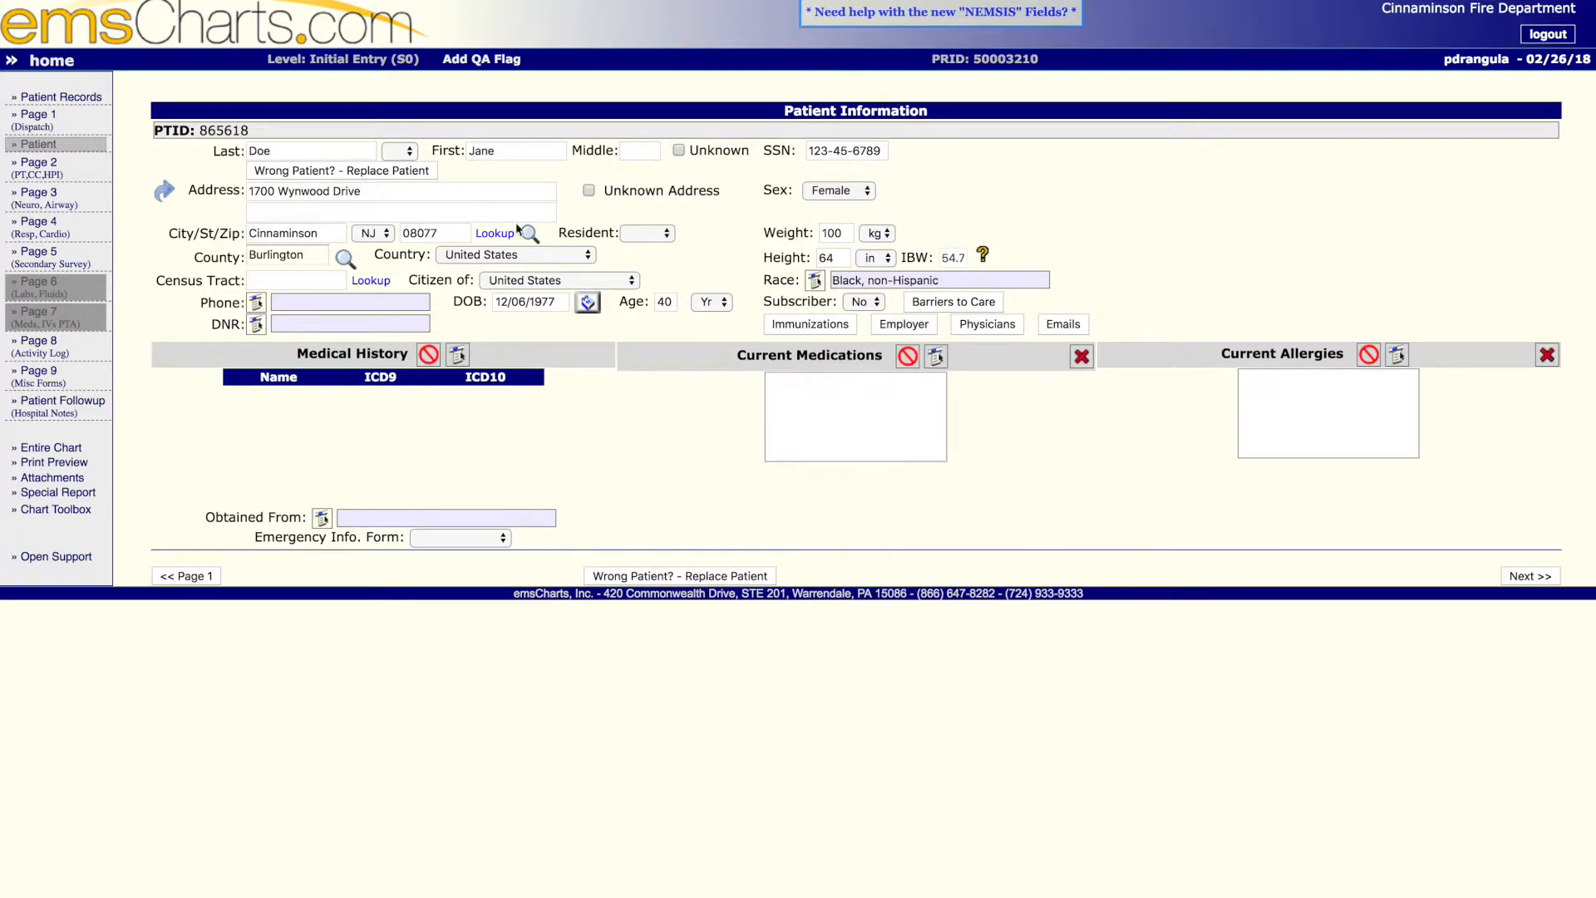
- Record None Noted as the patient's barrier to care, save it and close the barriers dialog
click(932, 304)
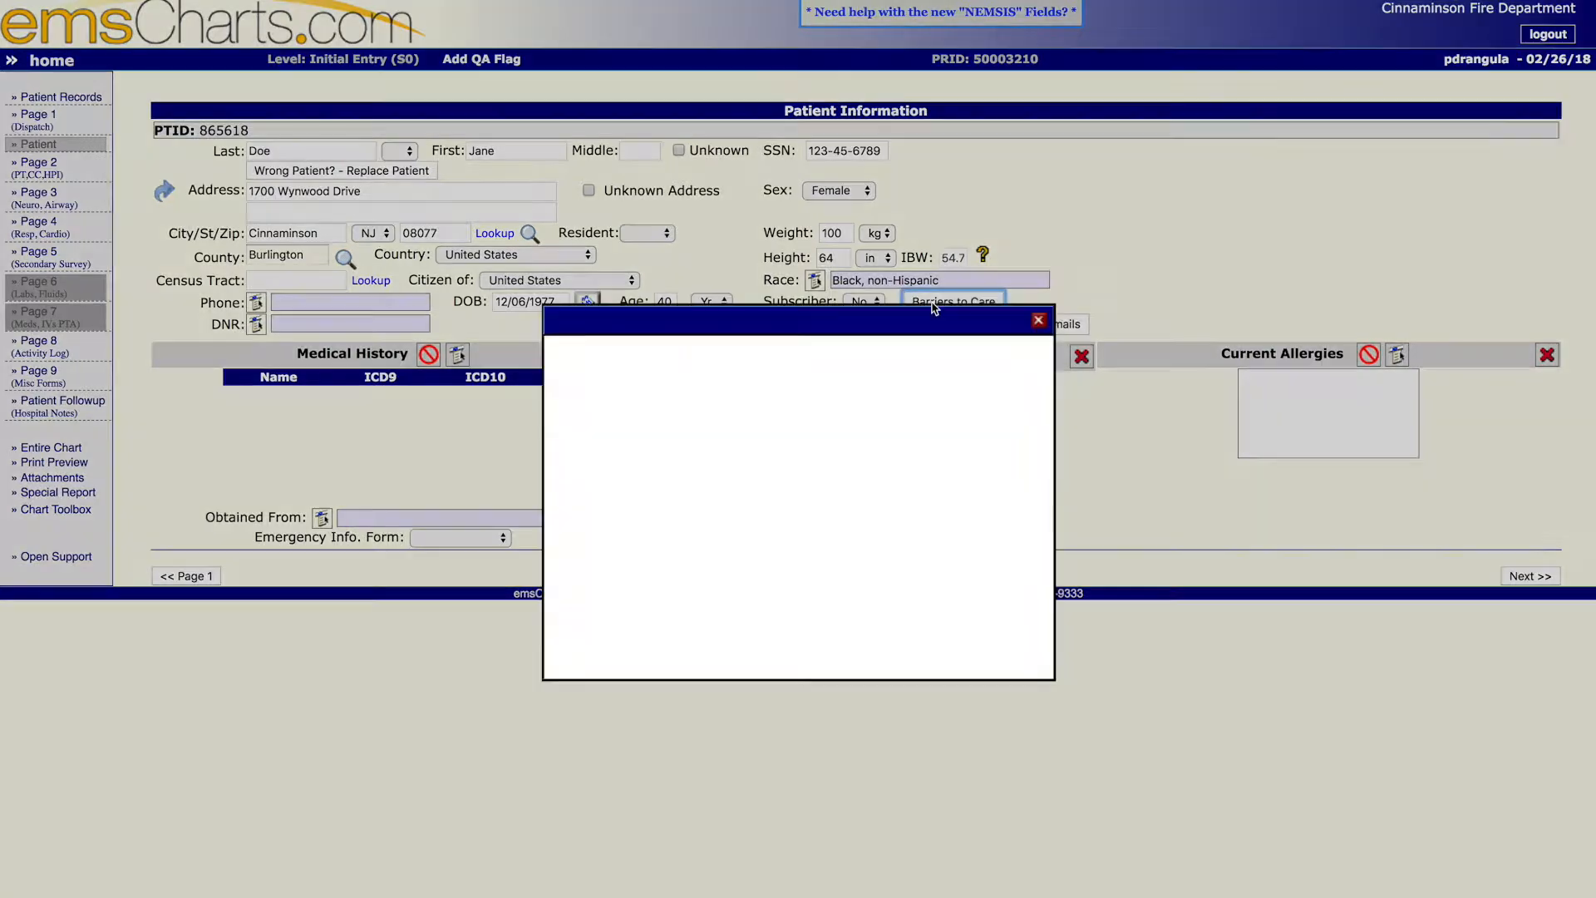
click(871, 392)
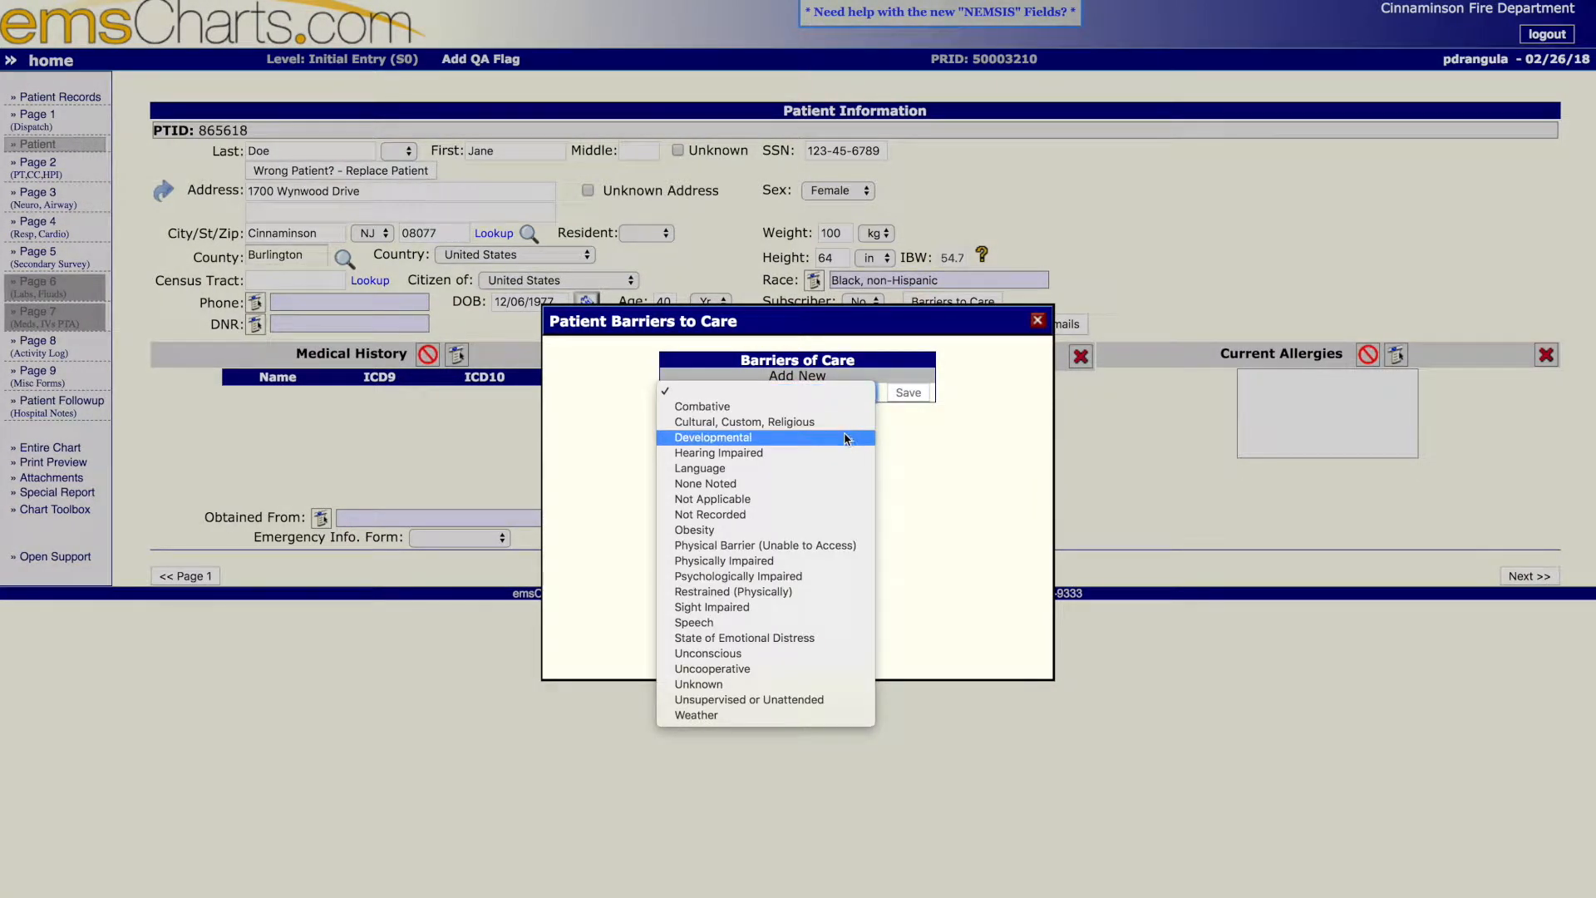
click(830, 484)
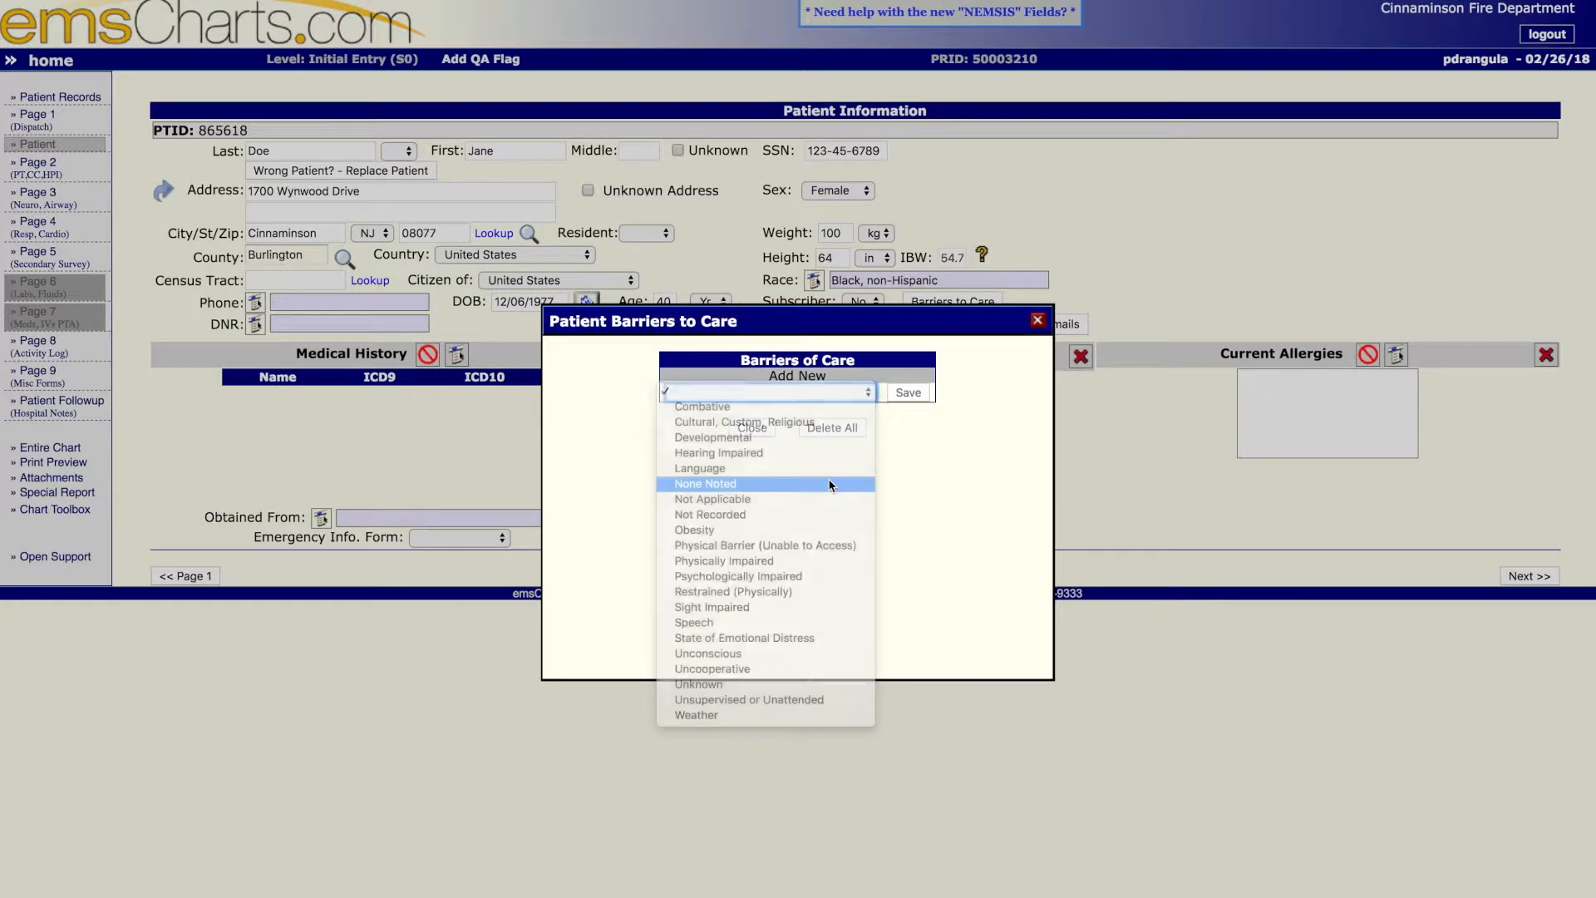
click(908, 393)
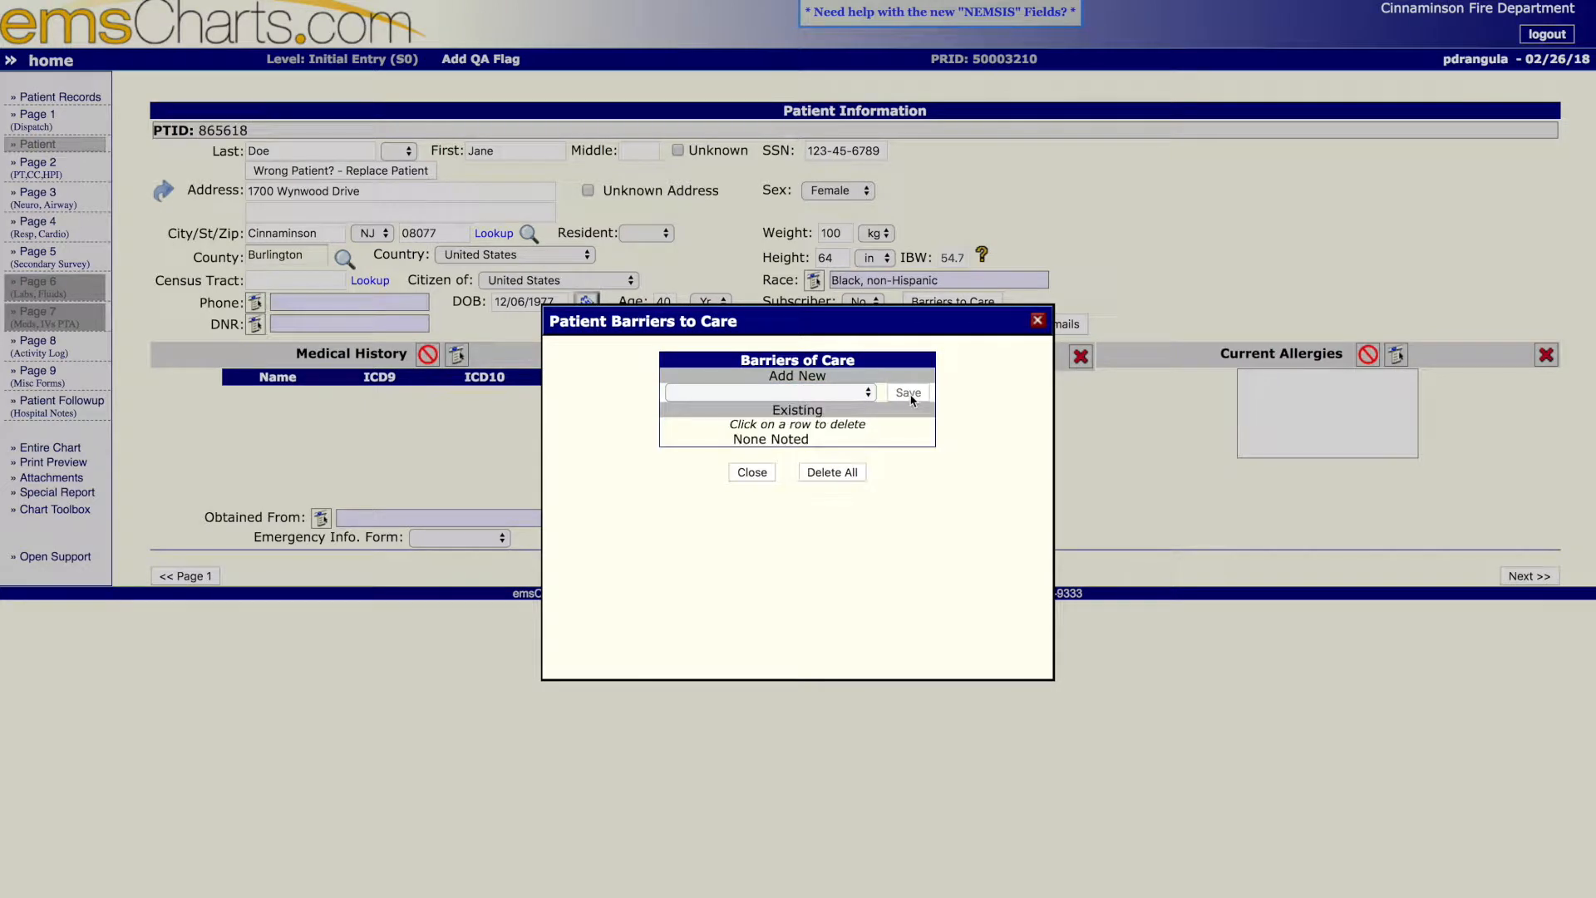
click(766, 476)
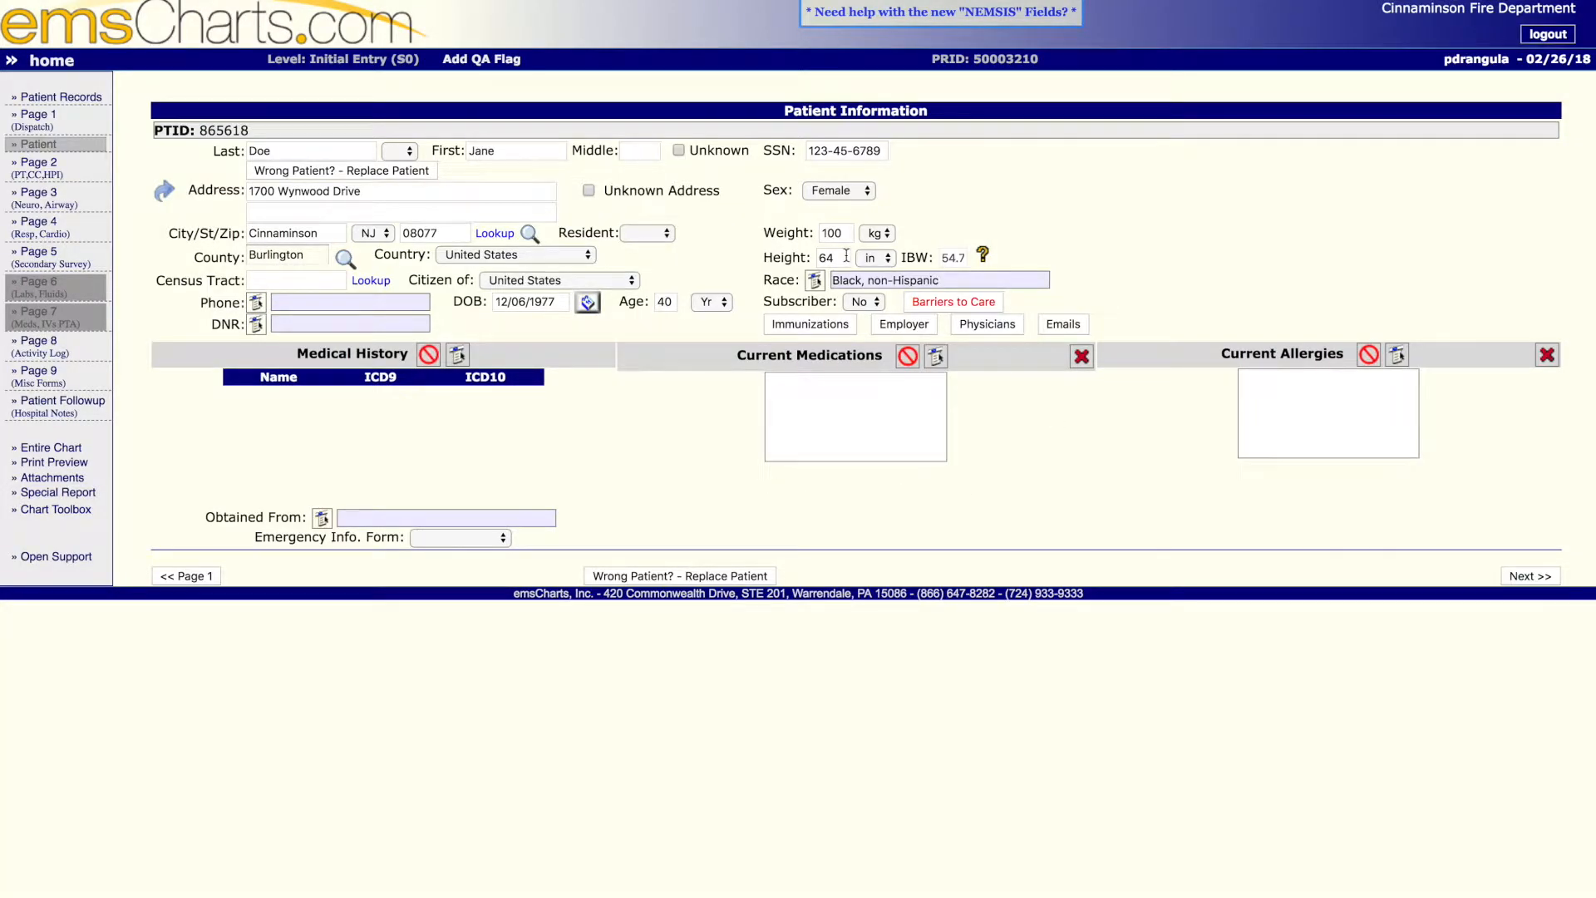
- Find Hypertension in the medical history picklist, add it to the patient's history and save
click(456, 357)
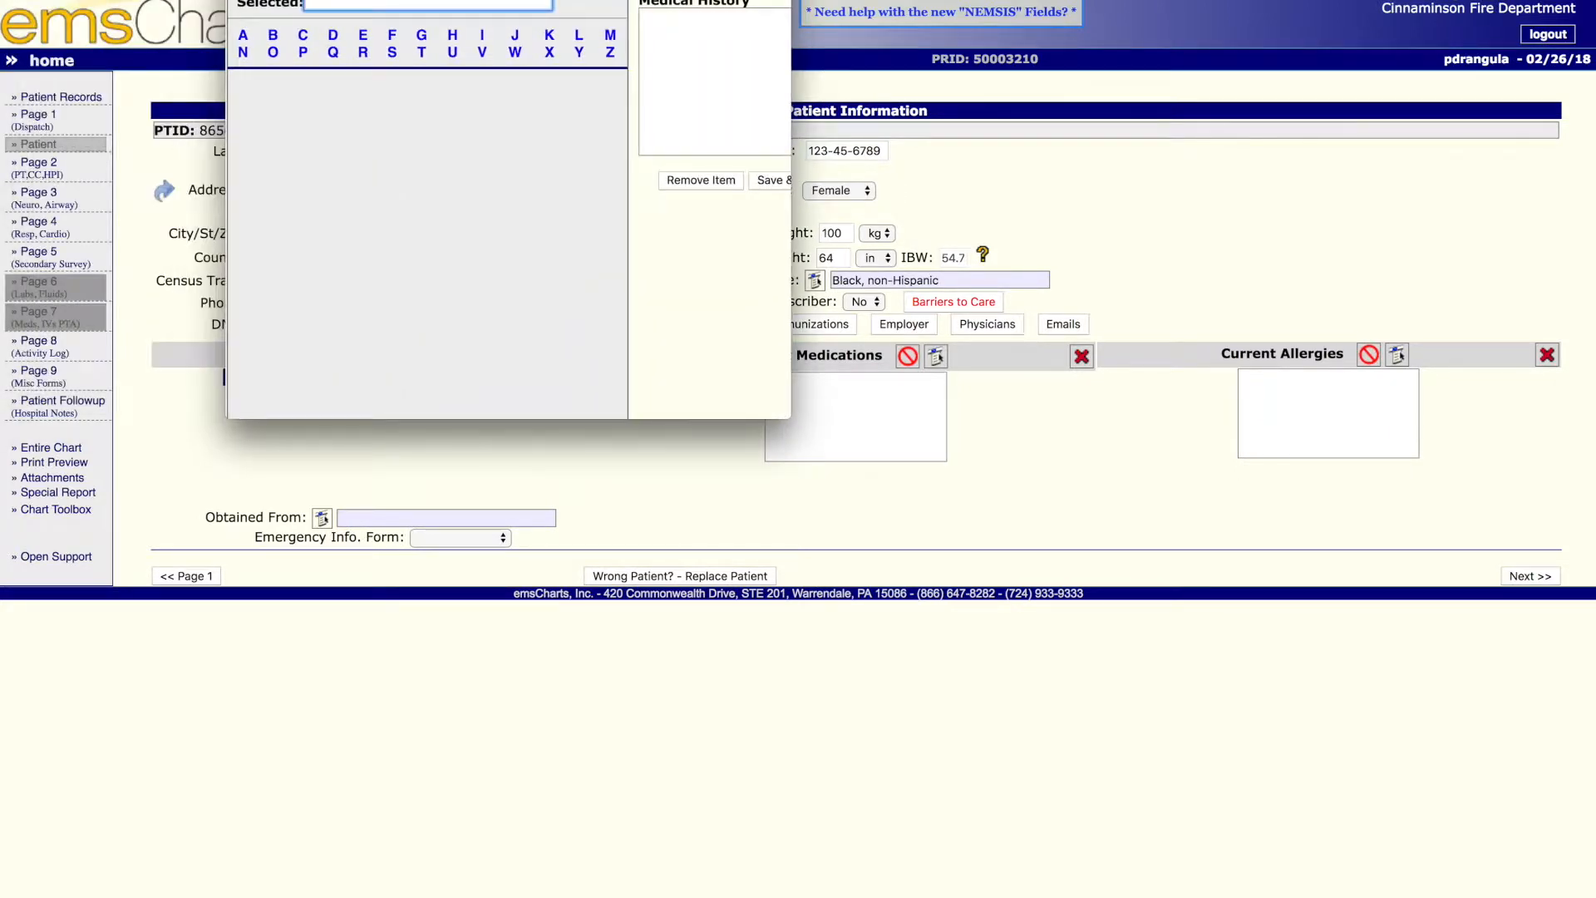
text(hyper)
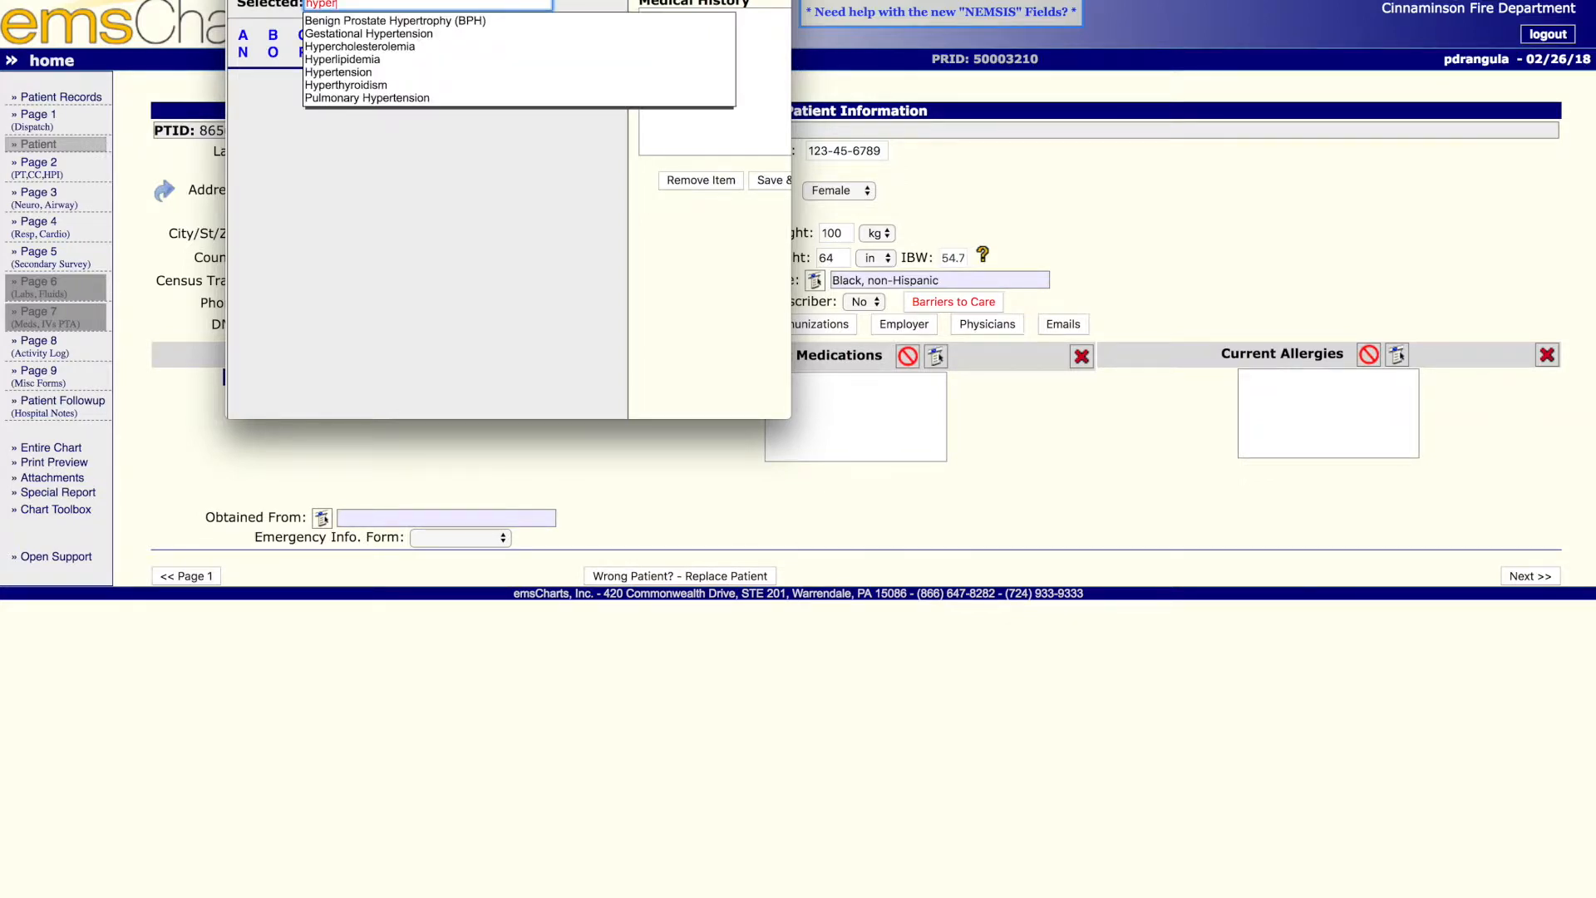
click(396, 72)
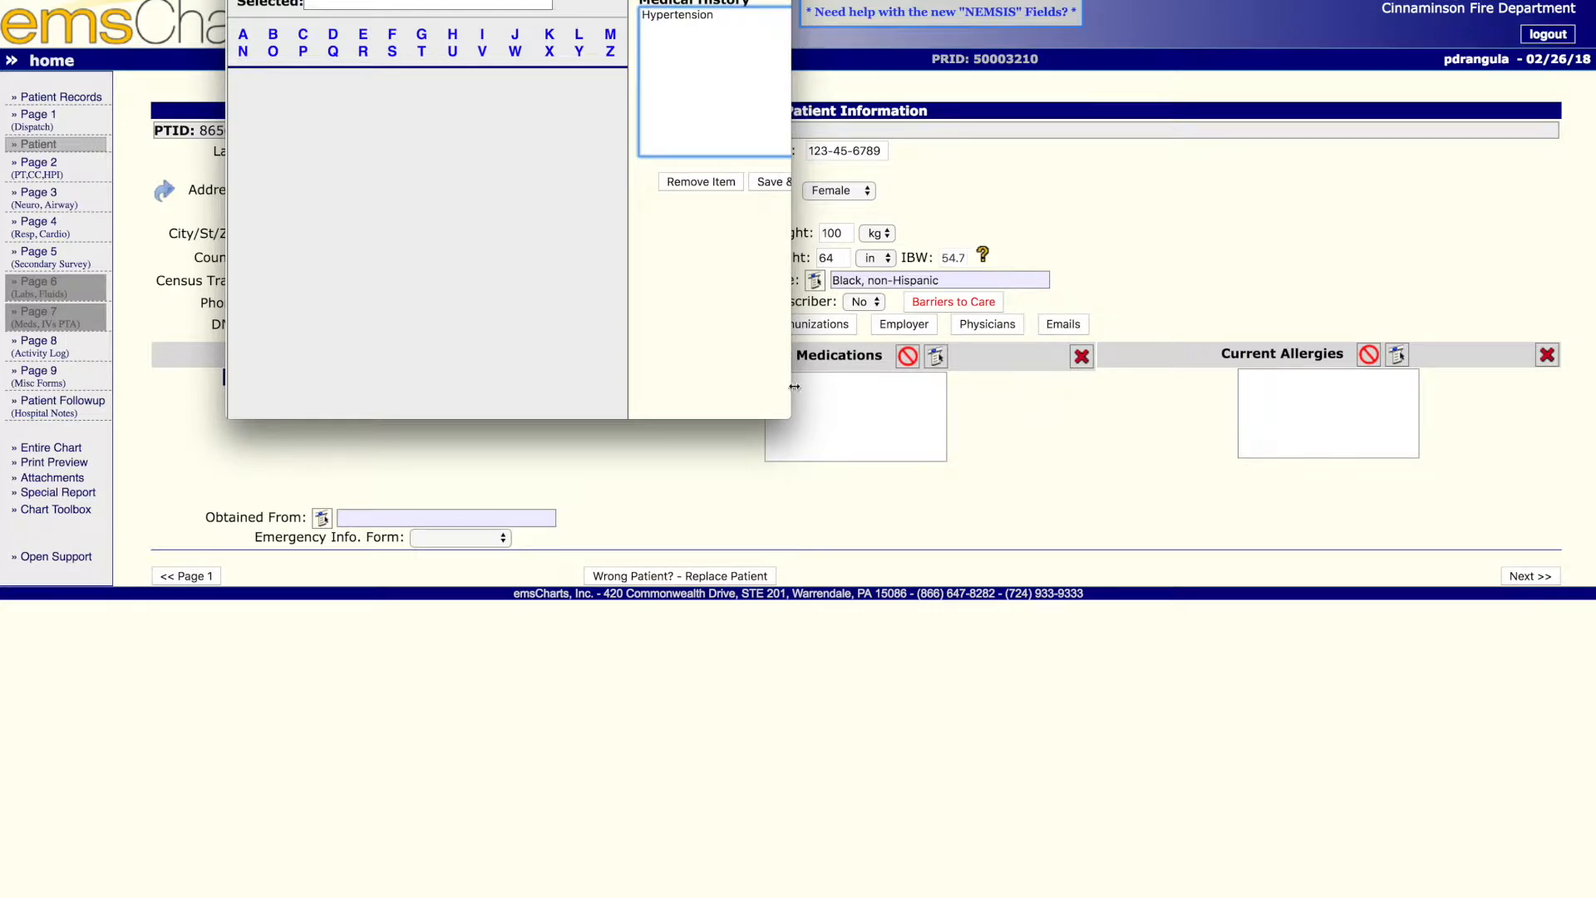
drag(788, 416, 935, 430)
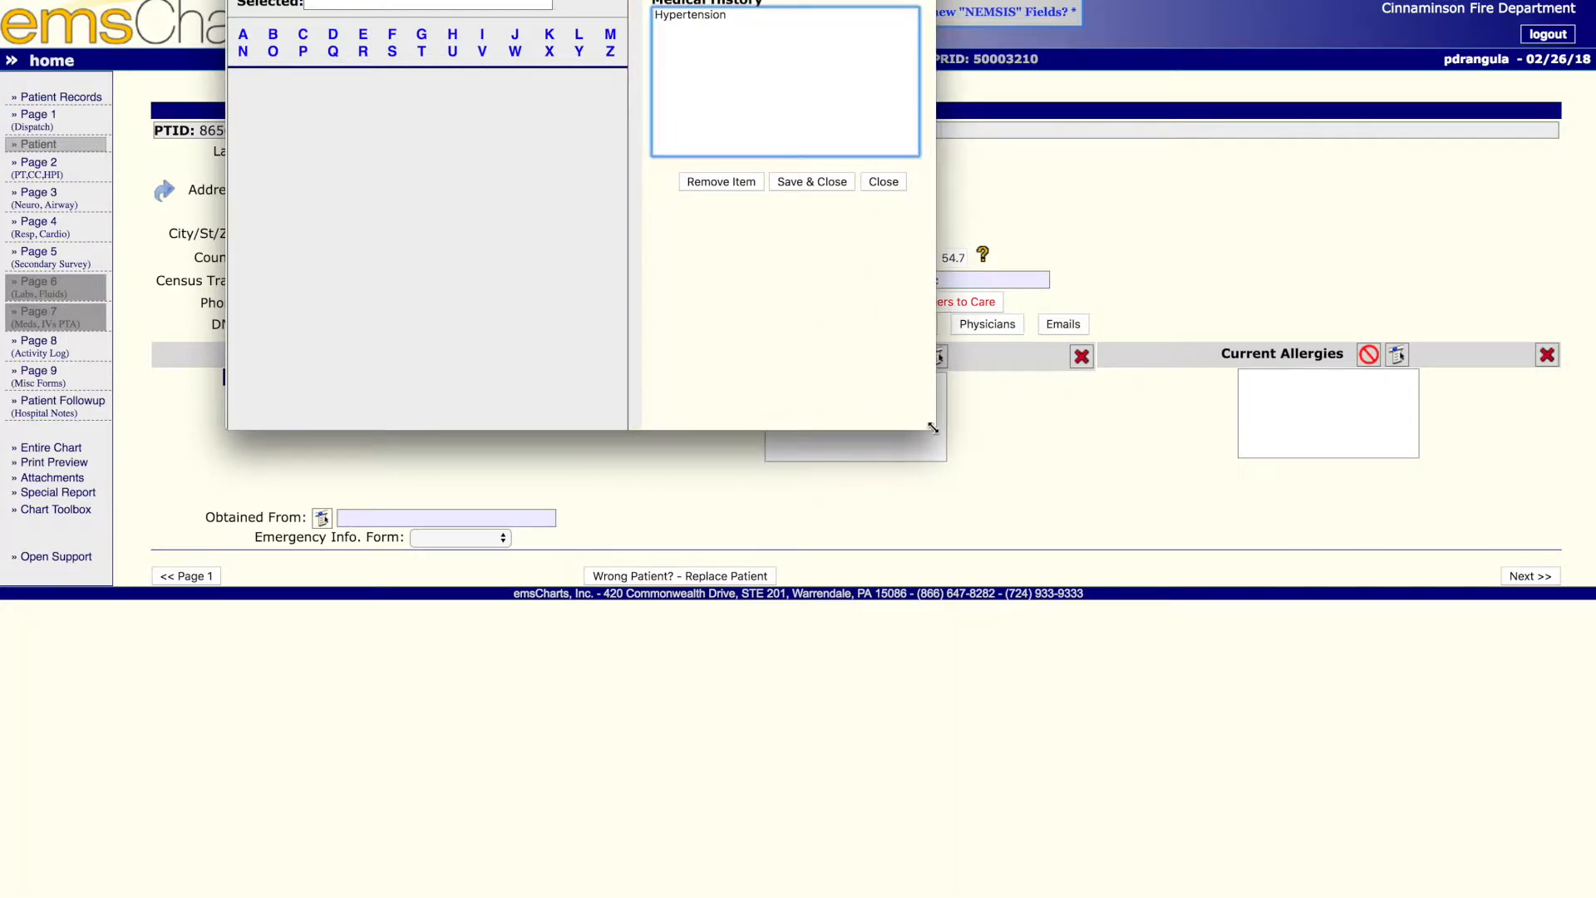
click(825, 183)
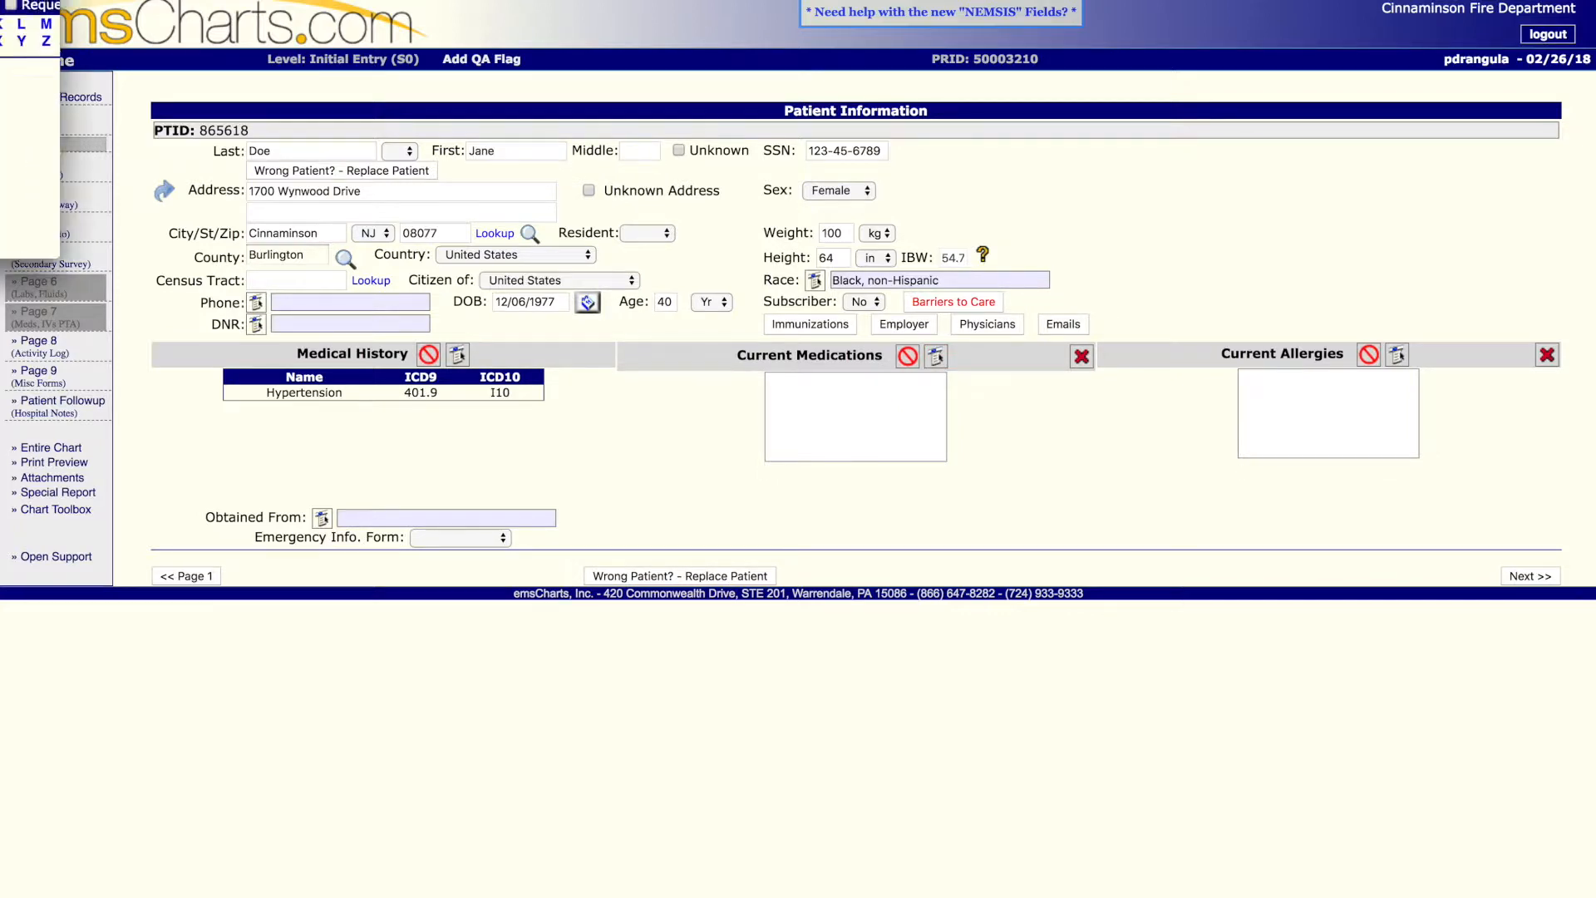
- Search the current medications picklist for "cor" and add Coreg to the patient's medications
text(cor)
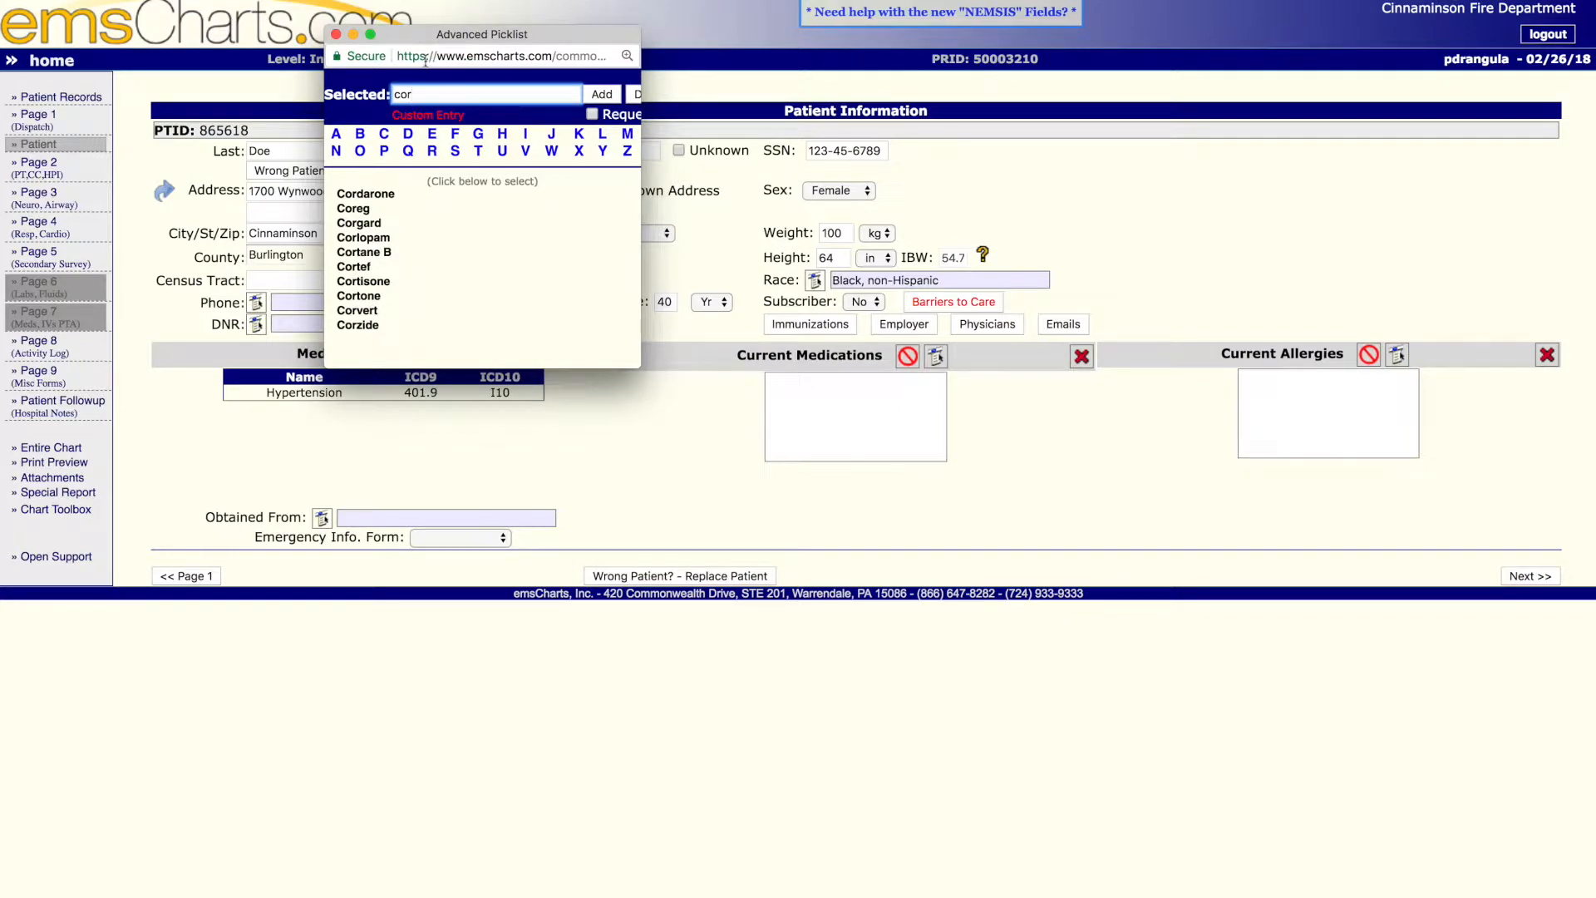
click(357, 208)
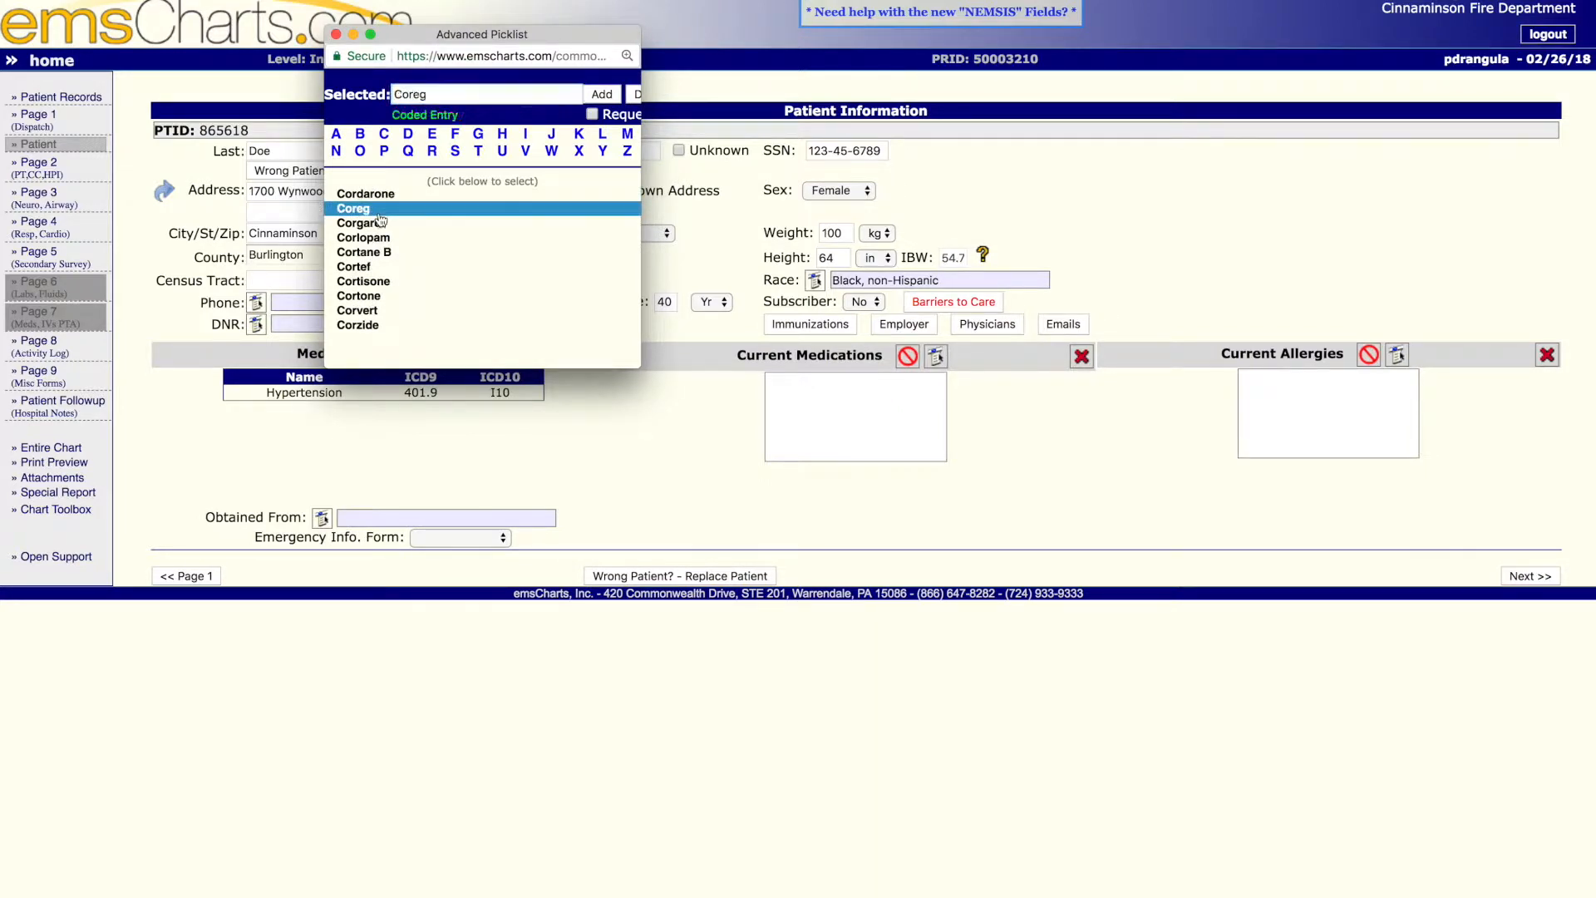
click(601, 96)
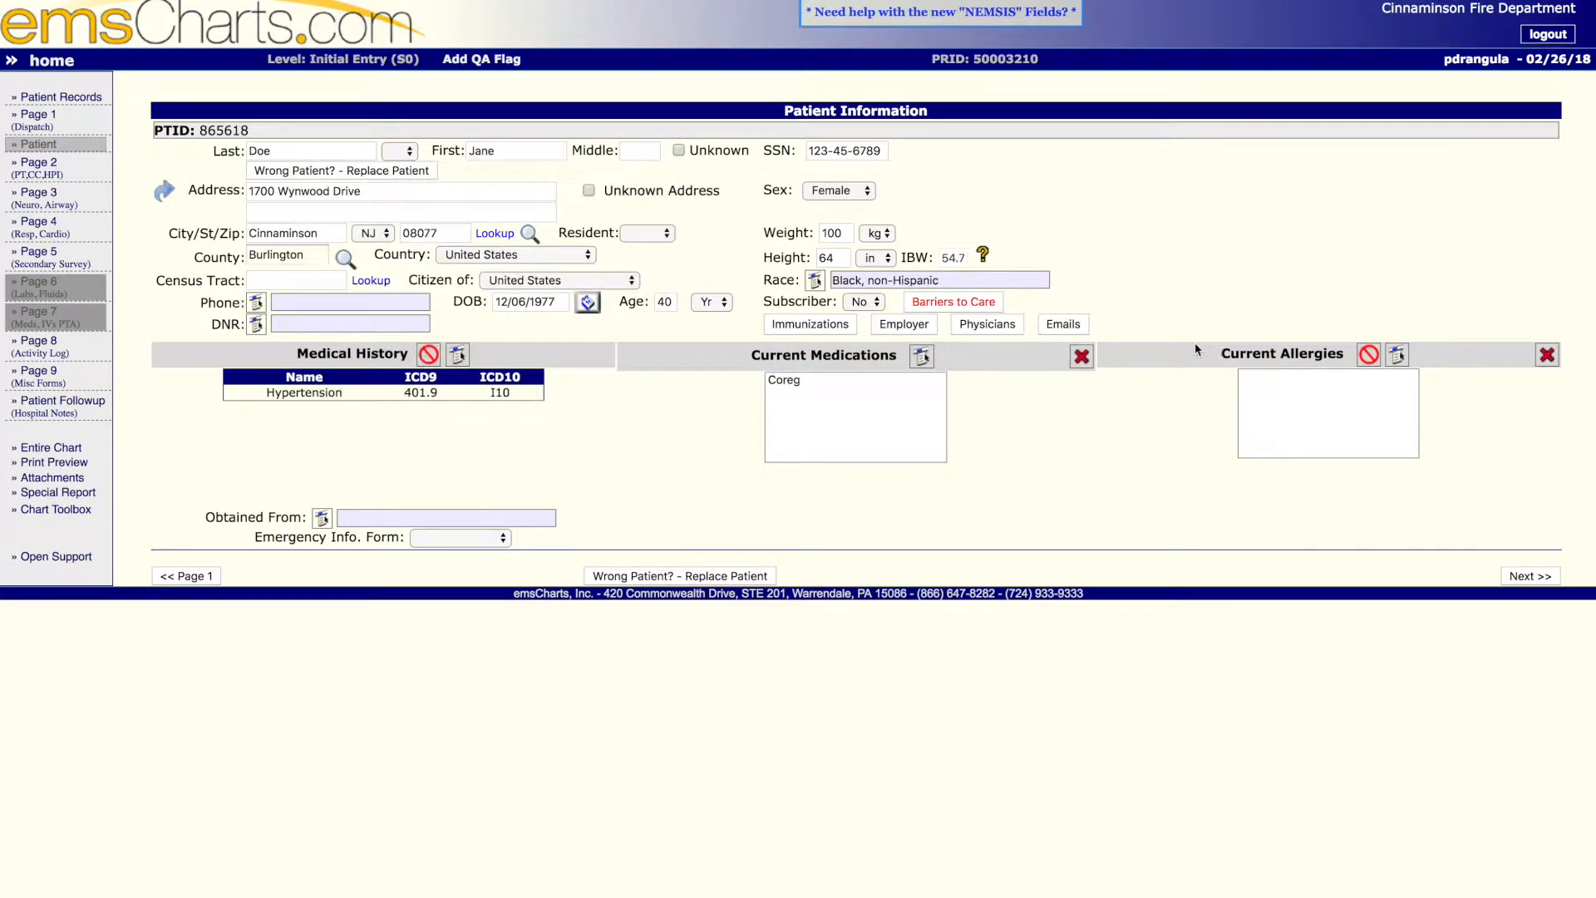
- Search the allergies picklist for "nk" and add NKDA - Reported By Facility Staff to the patient's current allergies
click(1397, 358)
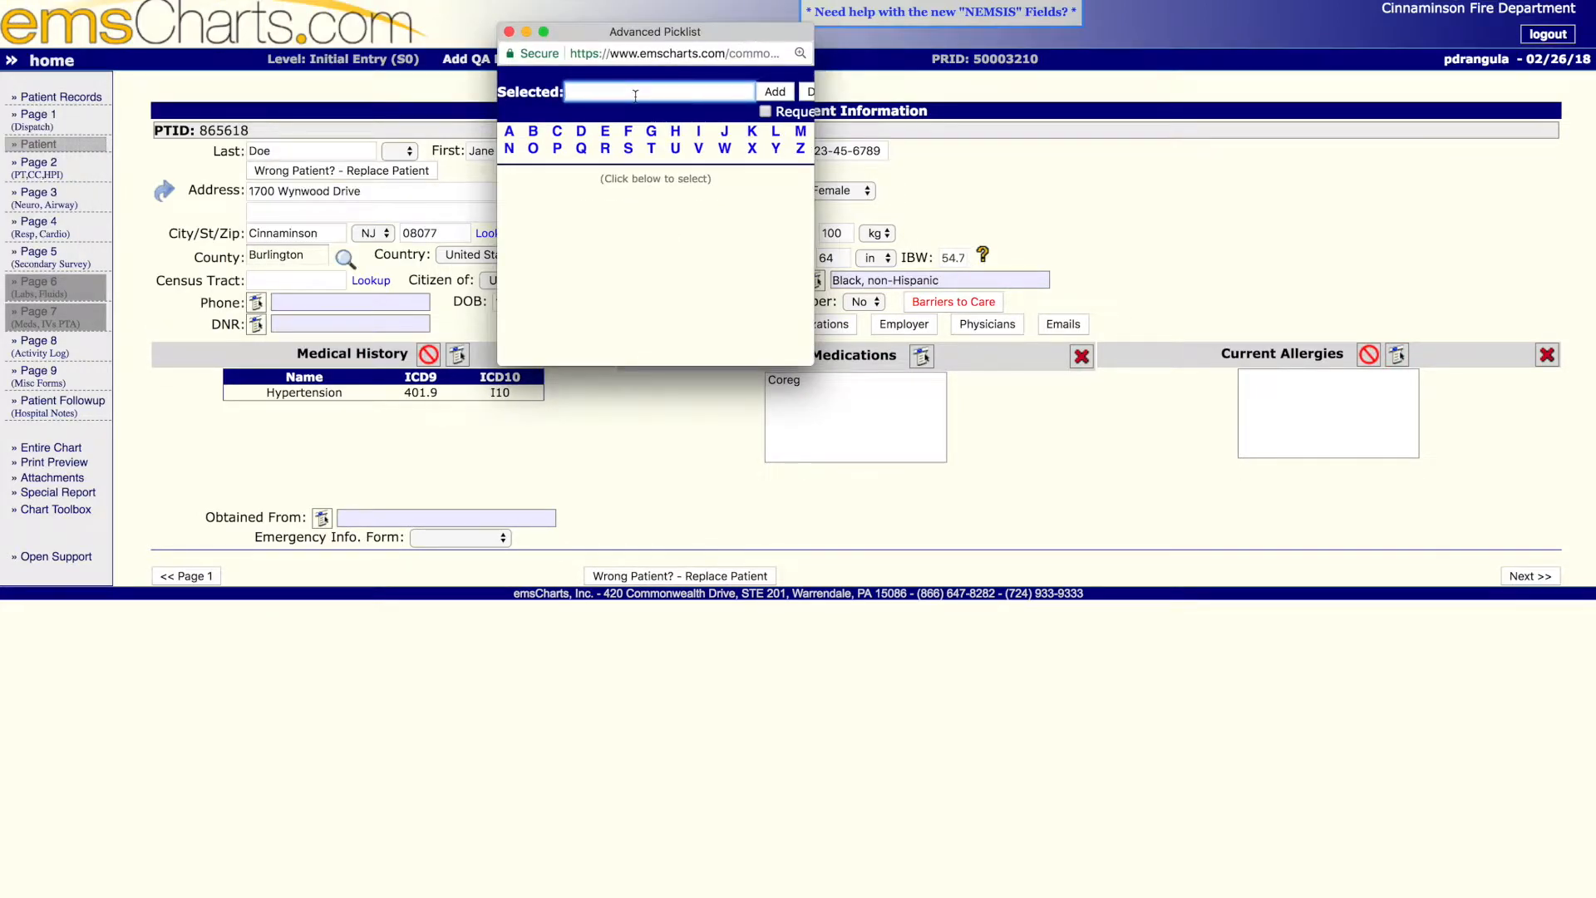
text(nk)
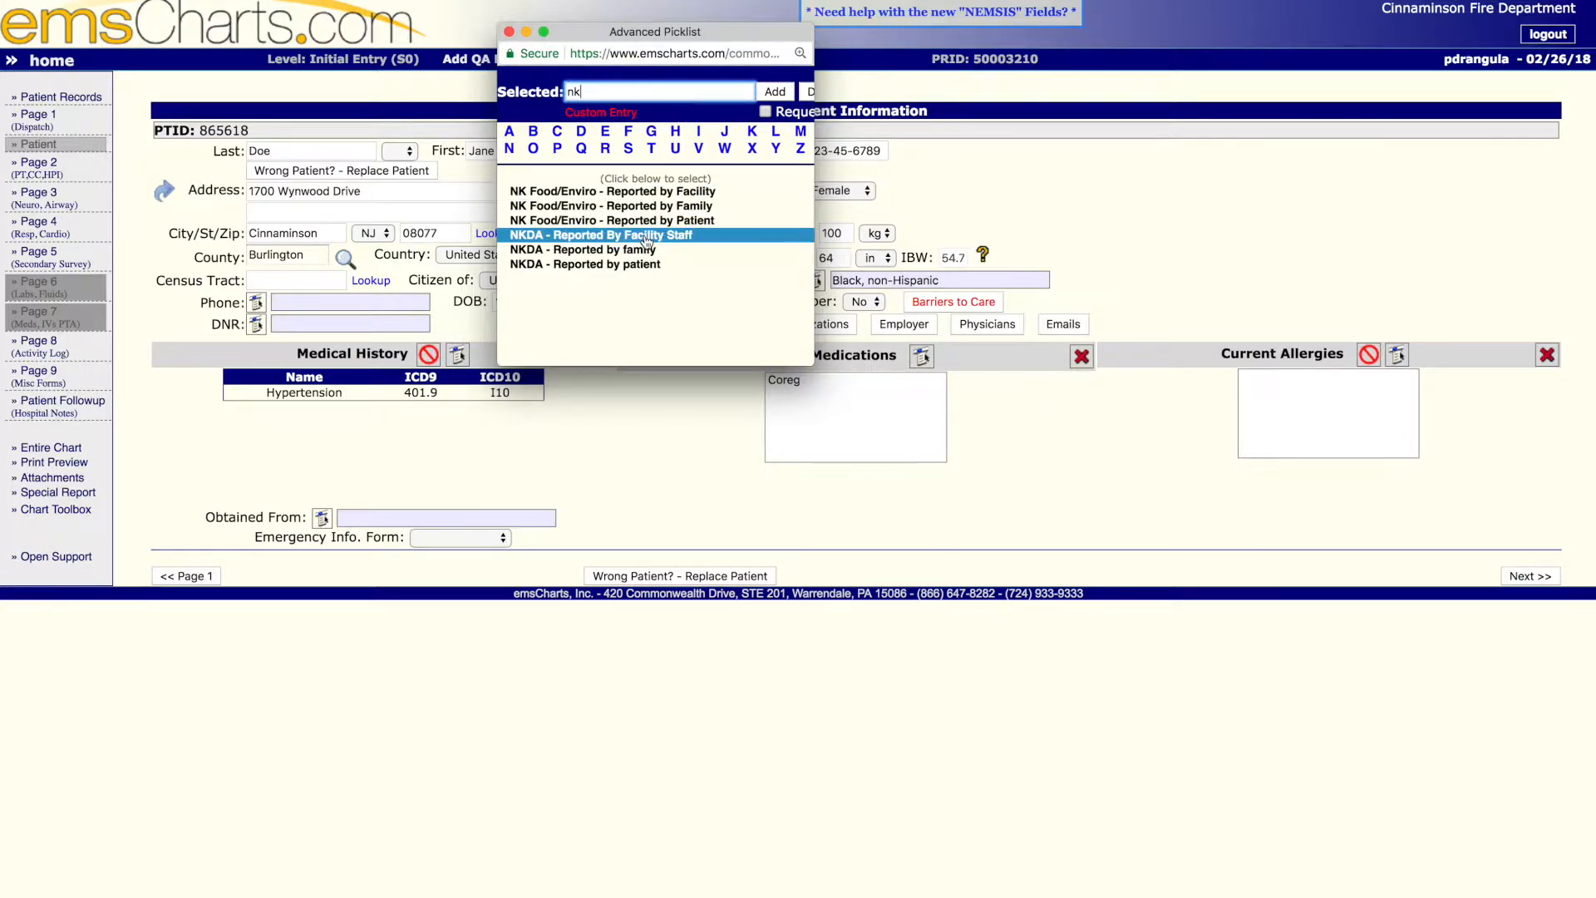
click(646, 237)
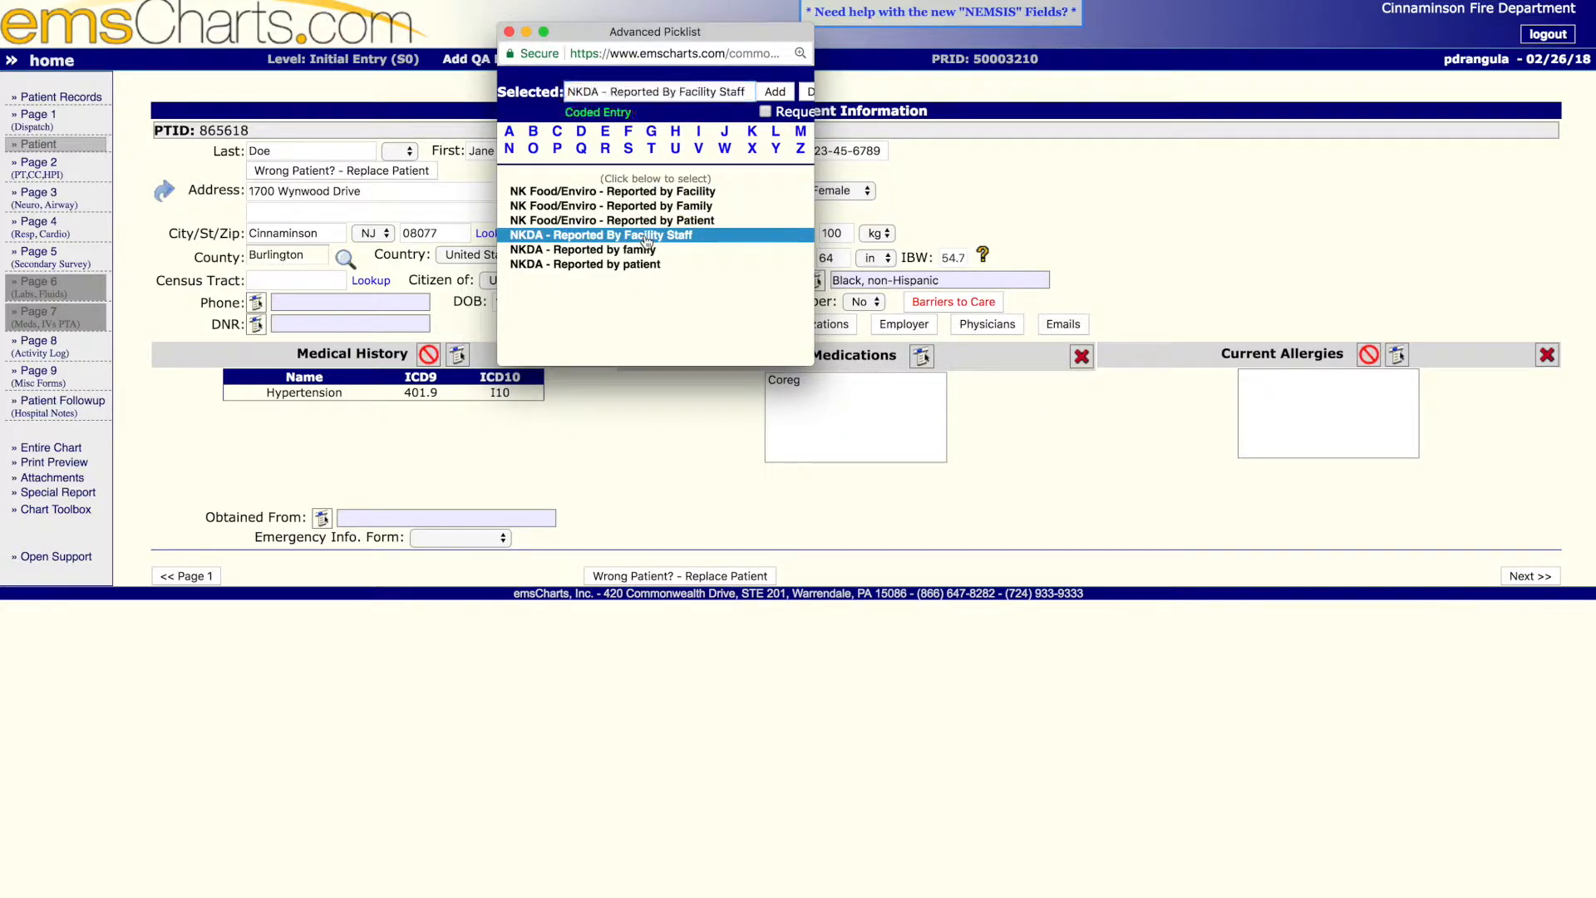
click(778, 93)
scroll(785, 98, right, 2)
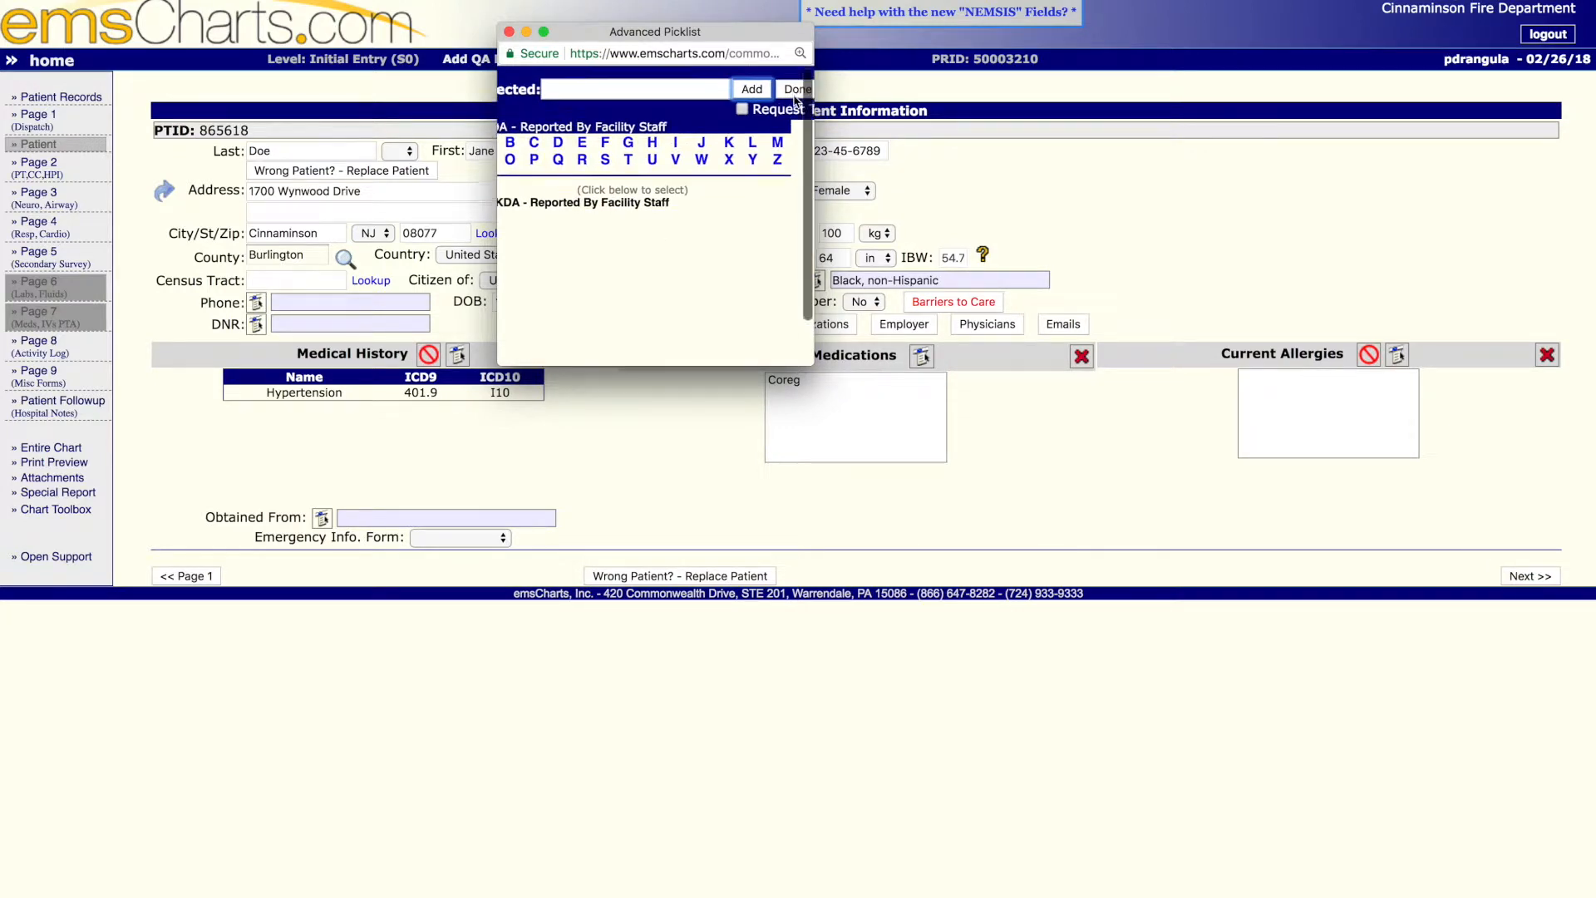
click(795, 92)
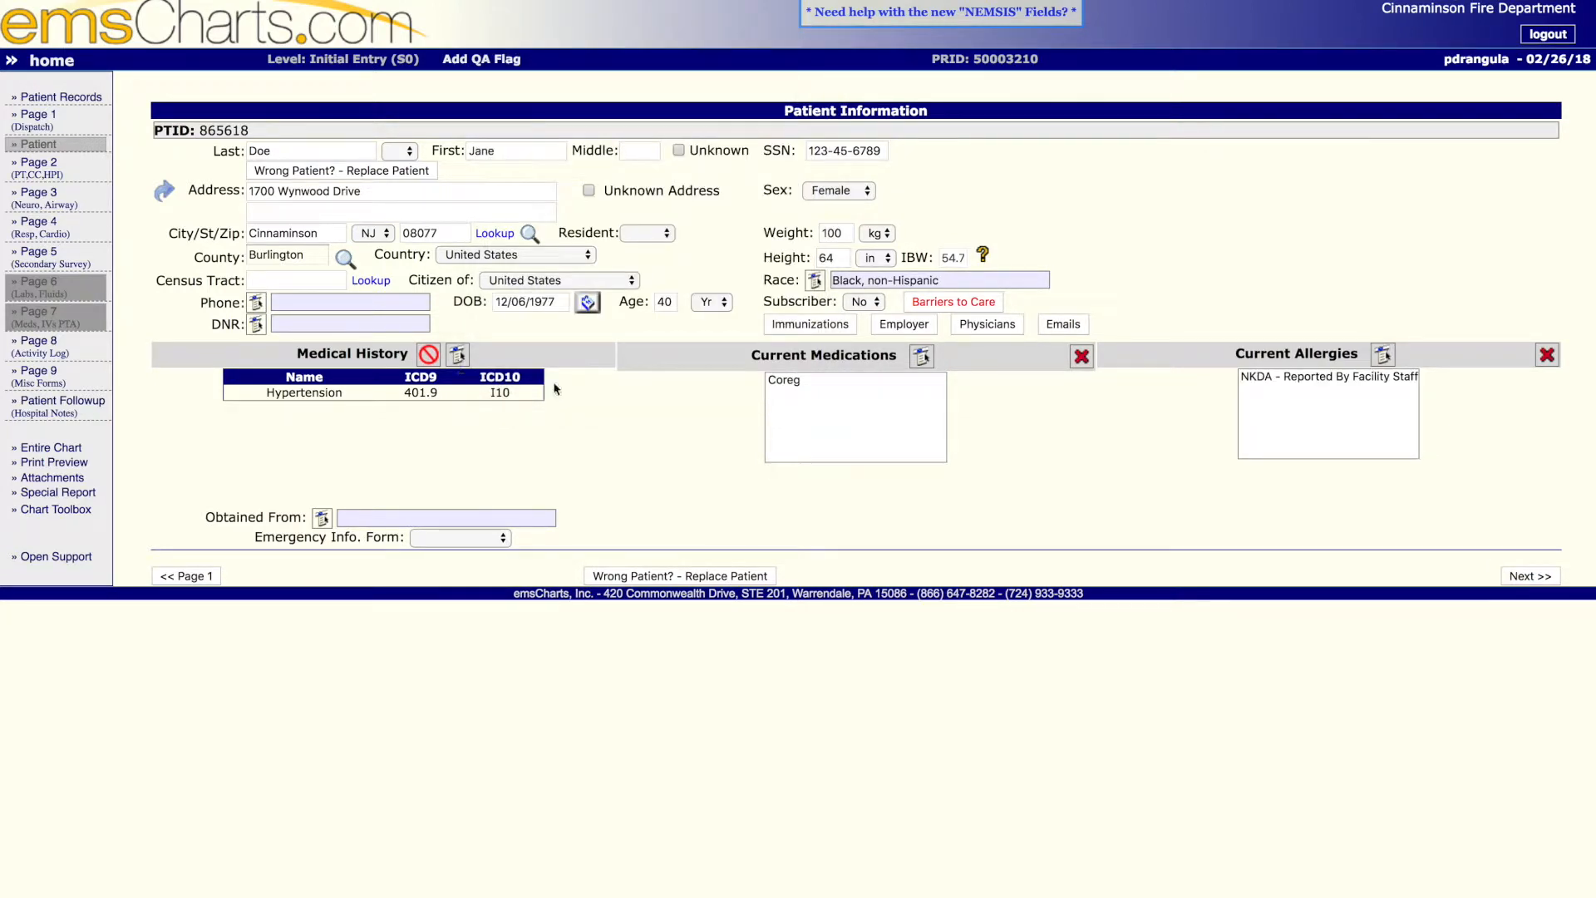
- Record Family as the source the patient's history was obtained from and save it
click(322, 517)
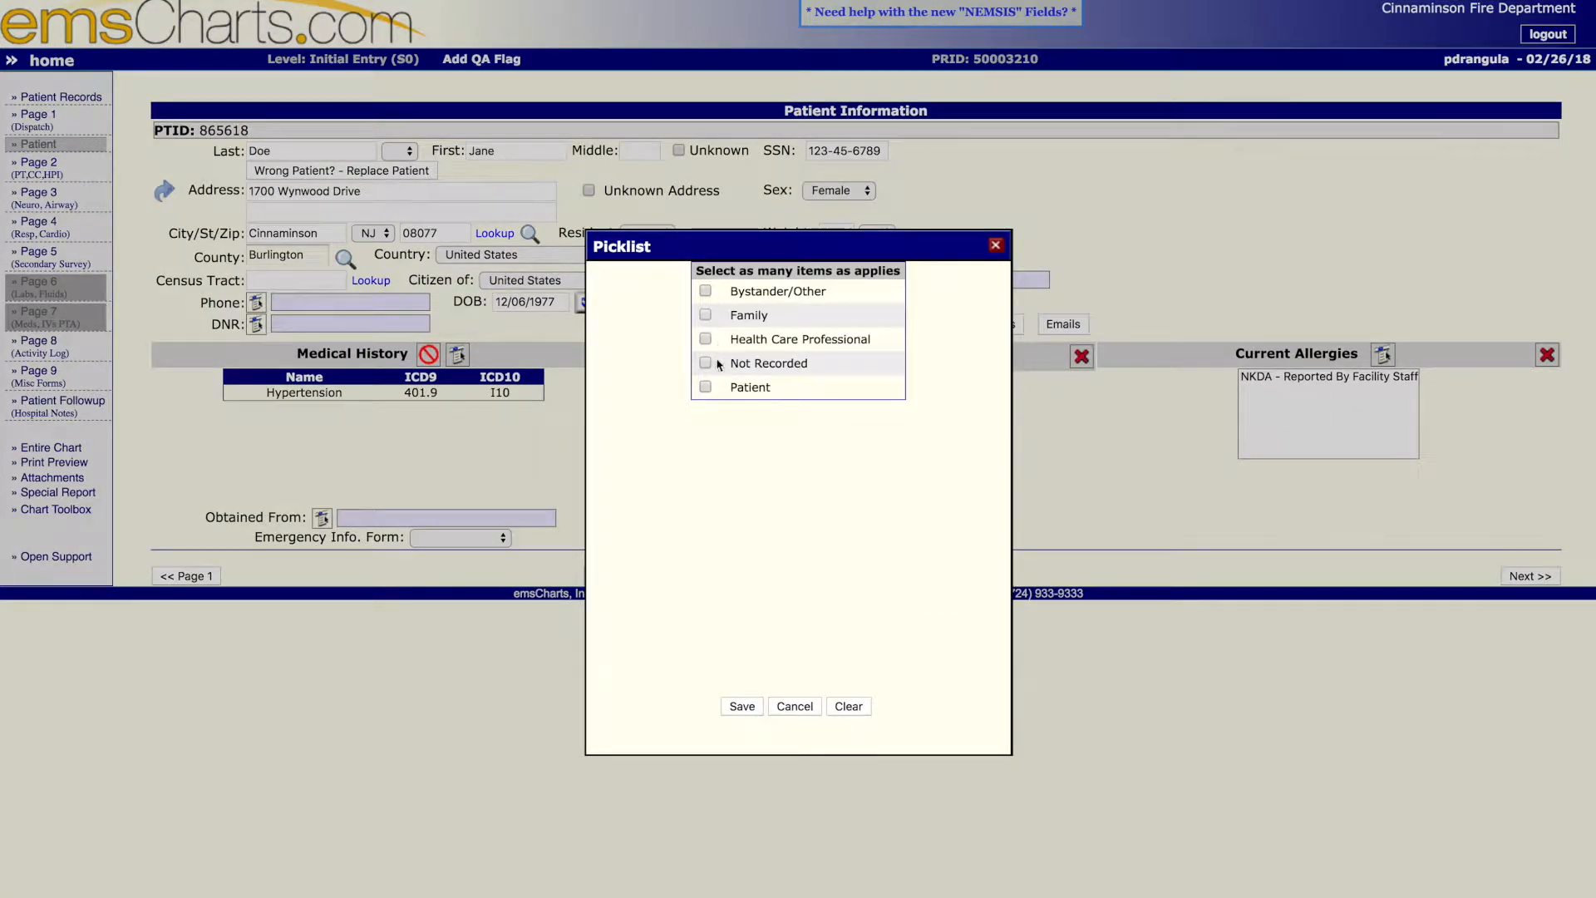
click(705, 314)
click(742, 706)
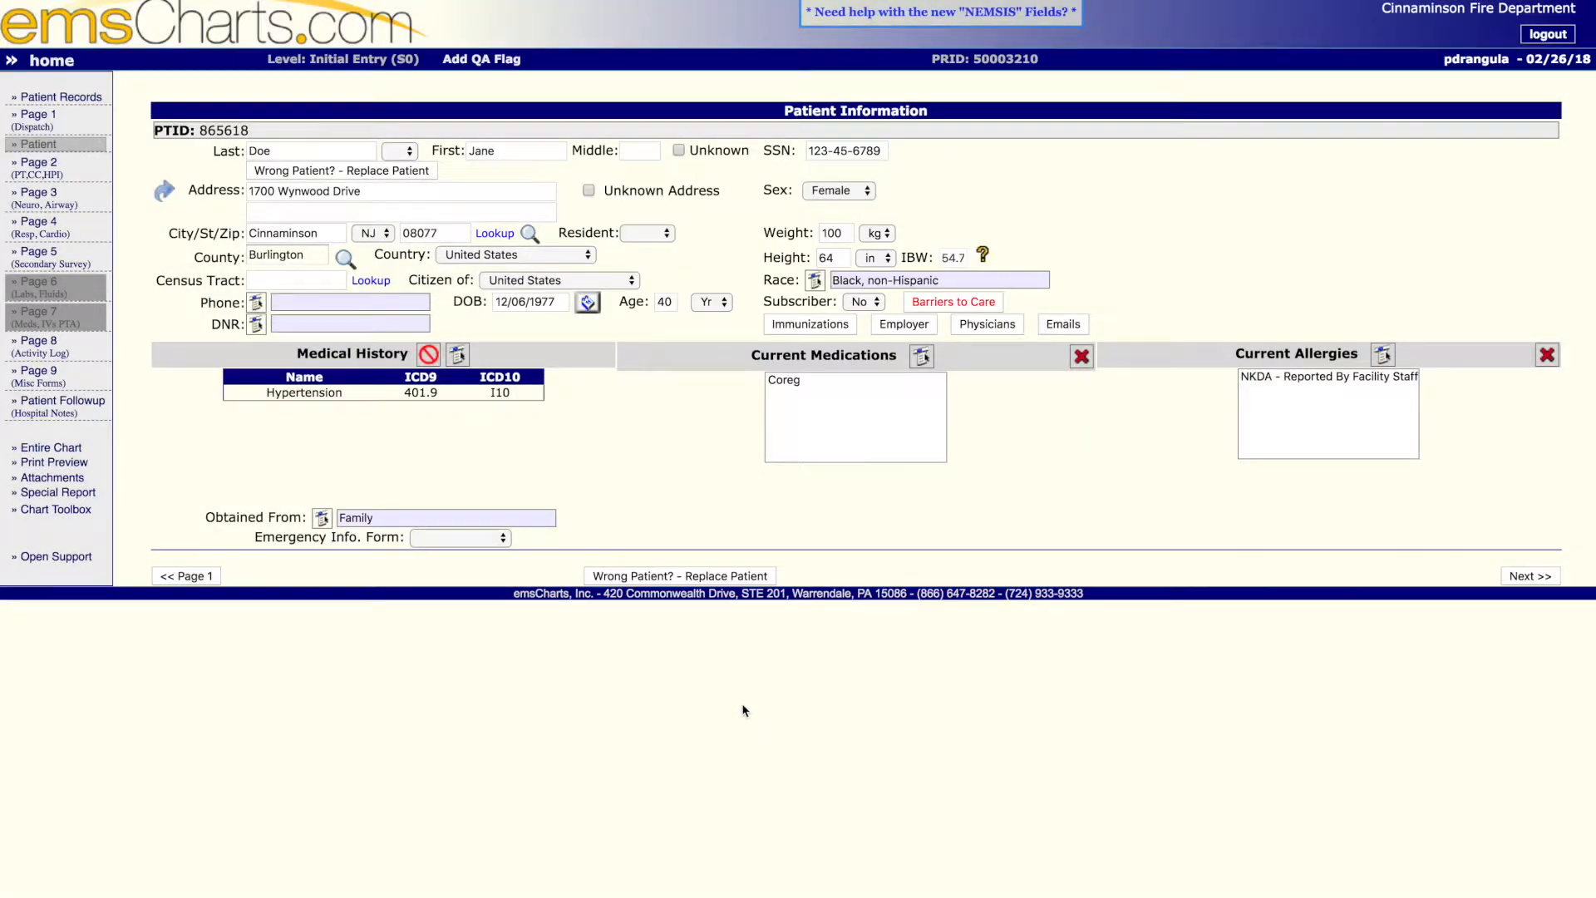
- Continue to the chart's impression and diagnosis page and save Global as the primary system
click(1530, 576)
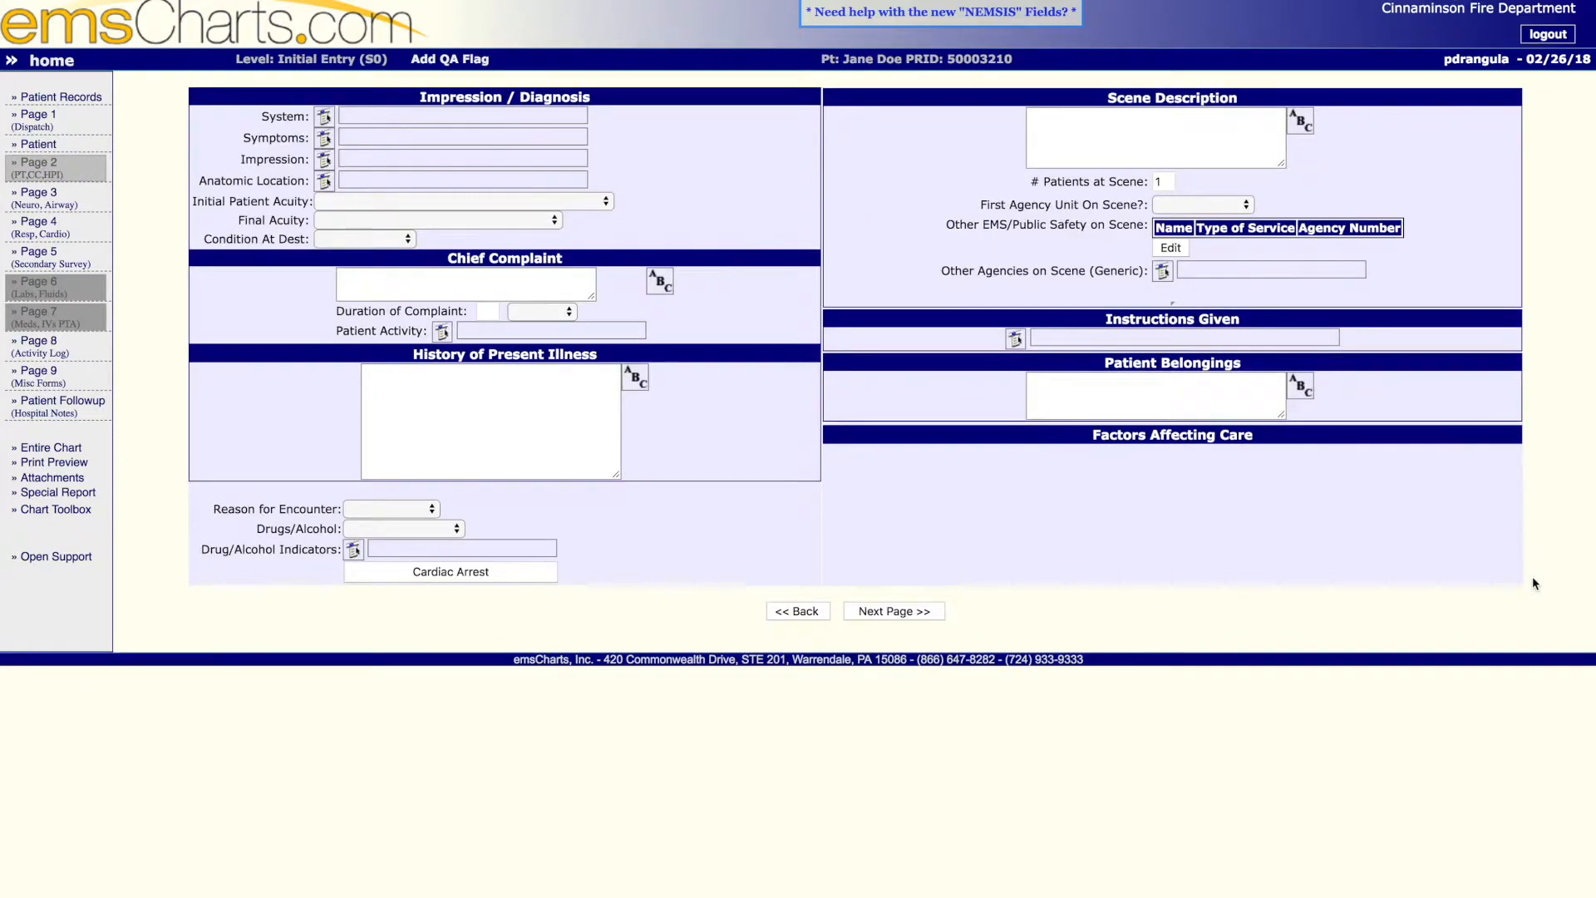
click(324, 119)
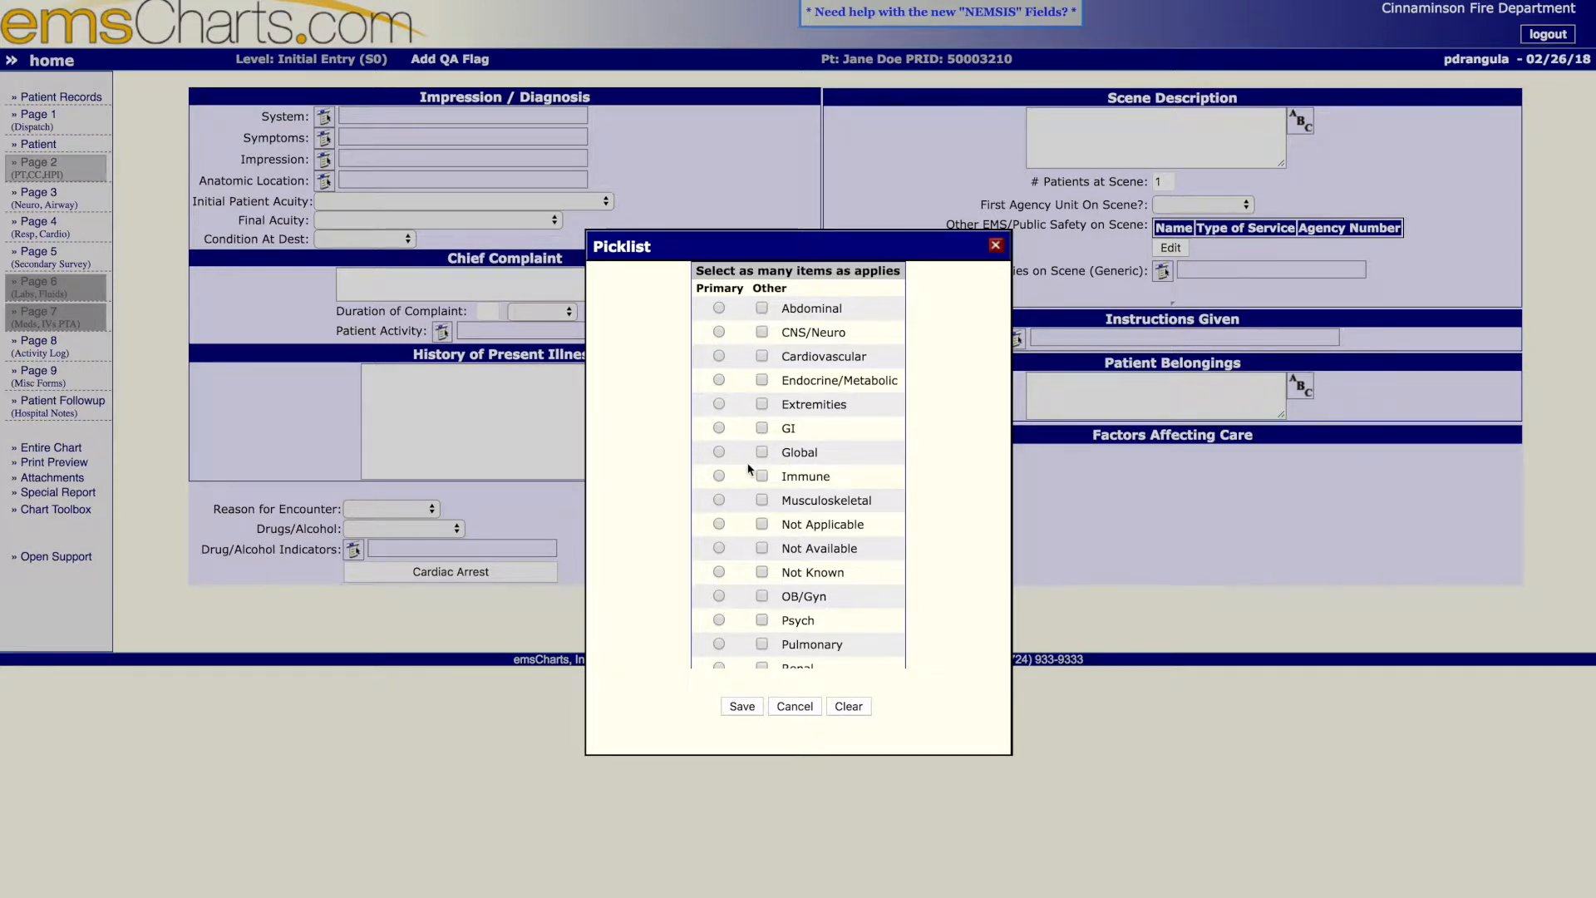
click(720, 453)
click(742, 707)
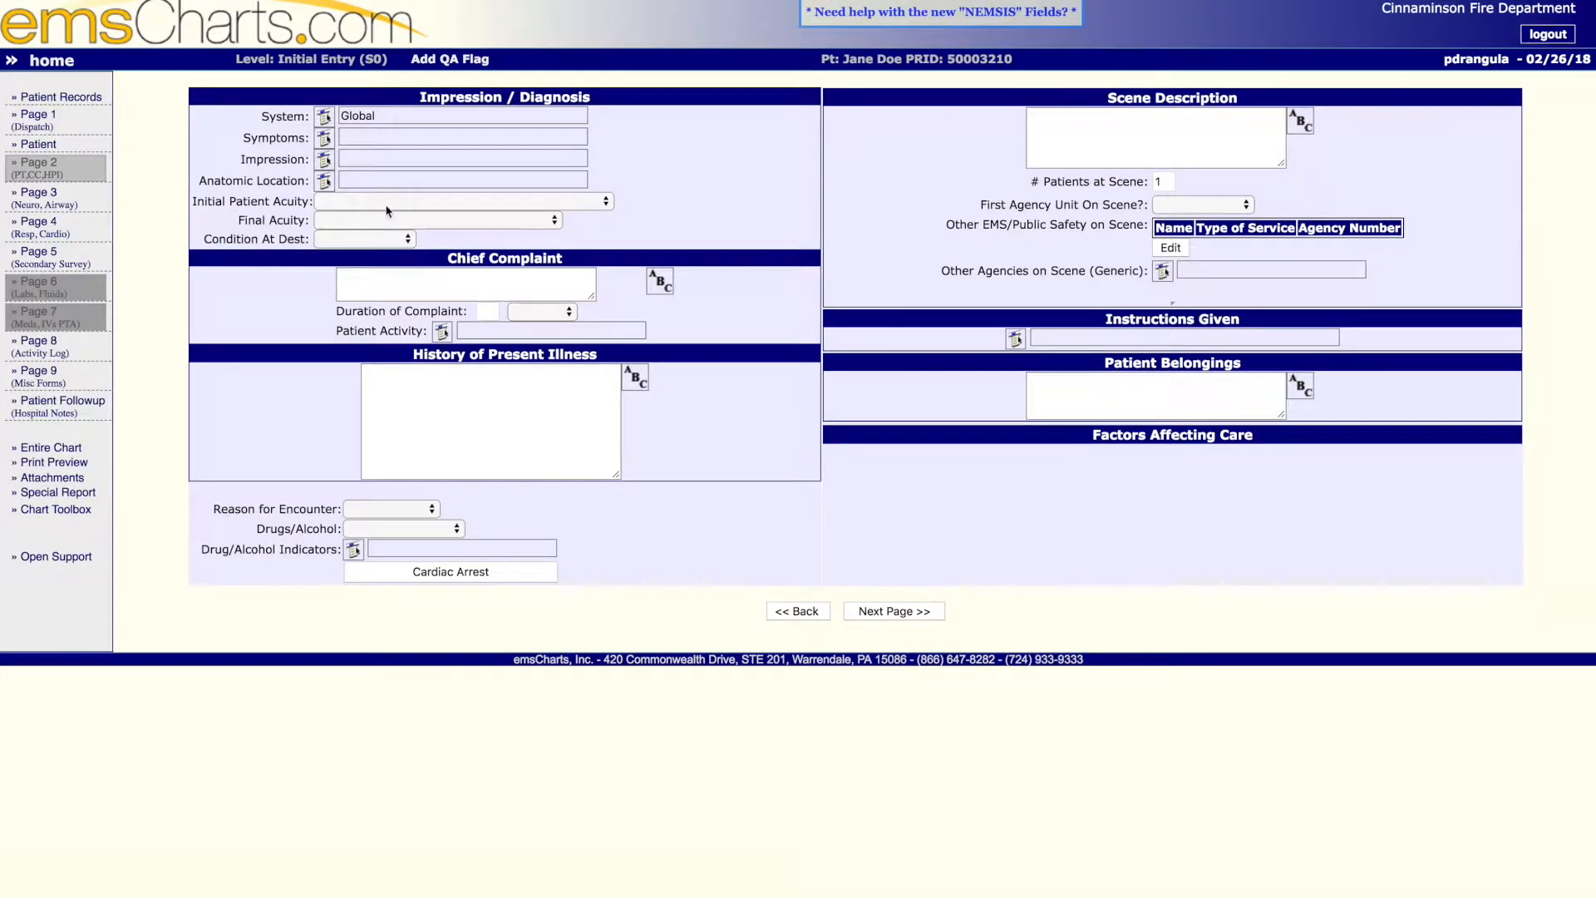
- Select Fever as the primary symptom and Vomiting as an other symptom, and save them
click(324, 139)
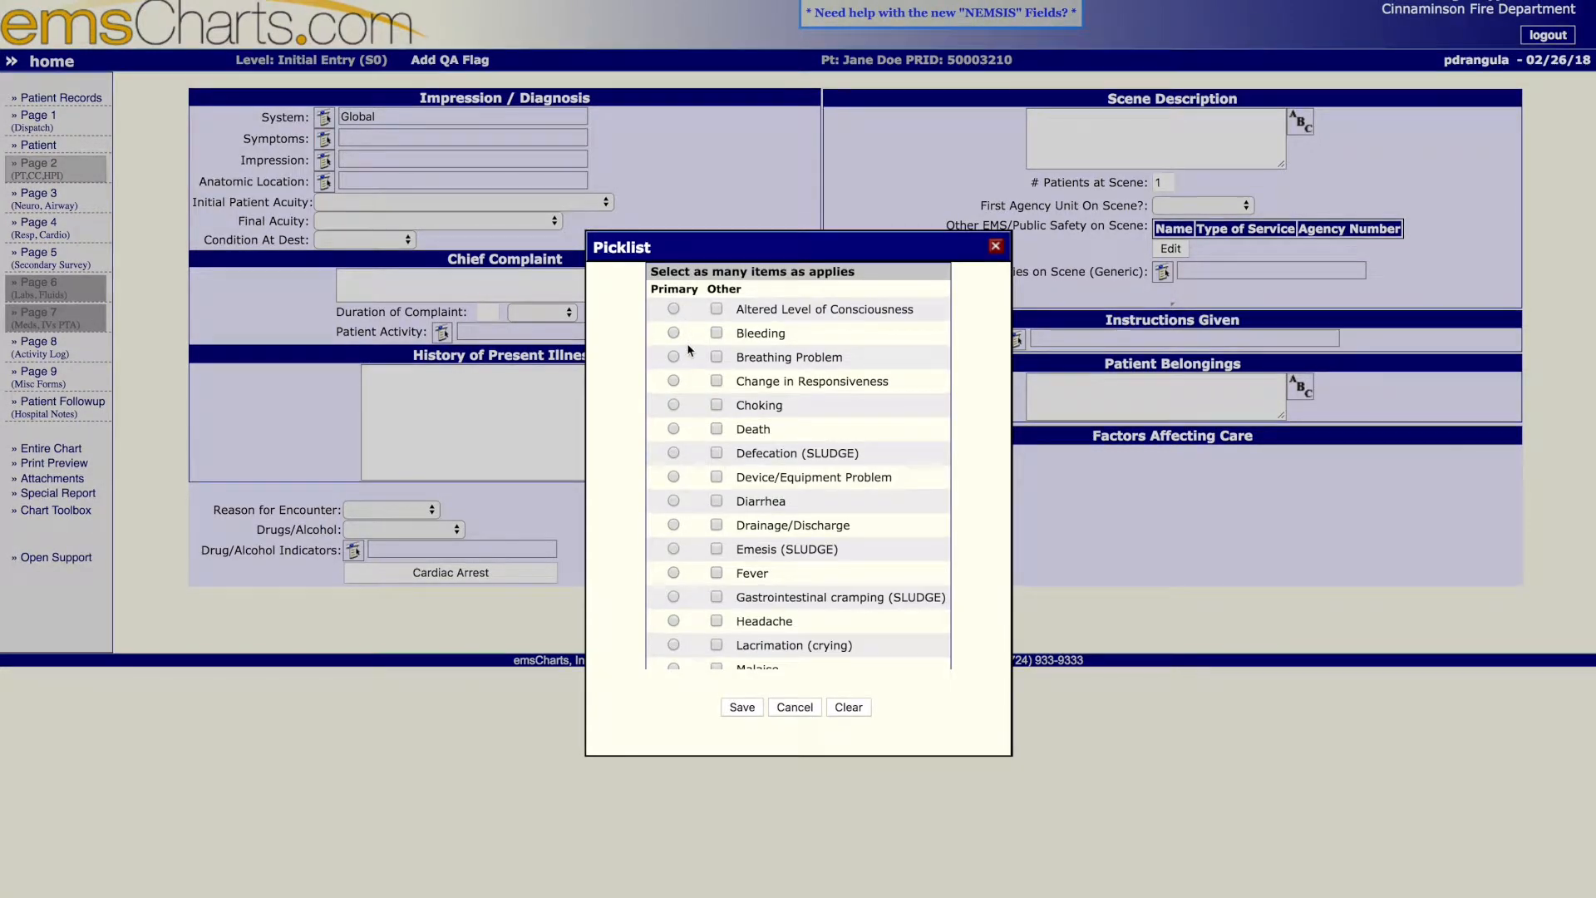
scroll(692, 382, down, 2)
scroll(692, 382, down, 4)
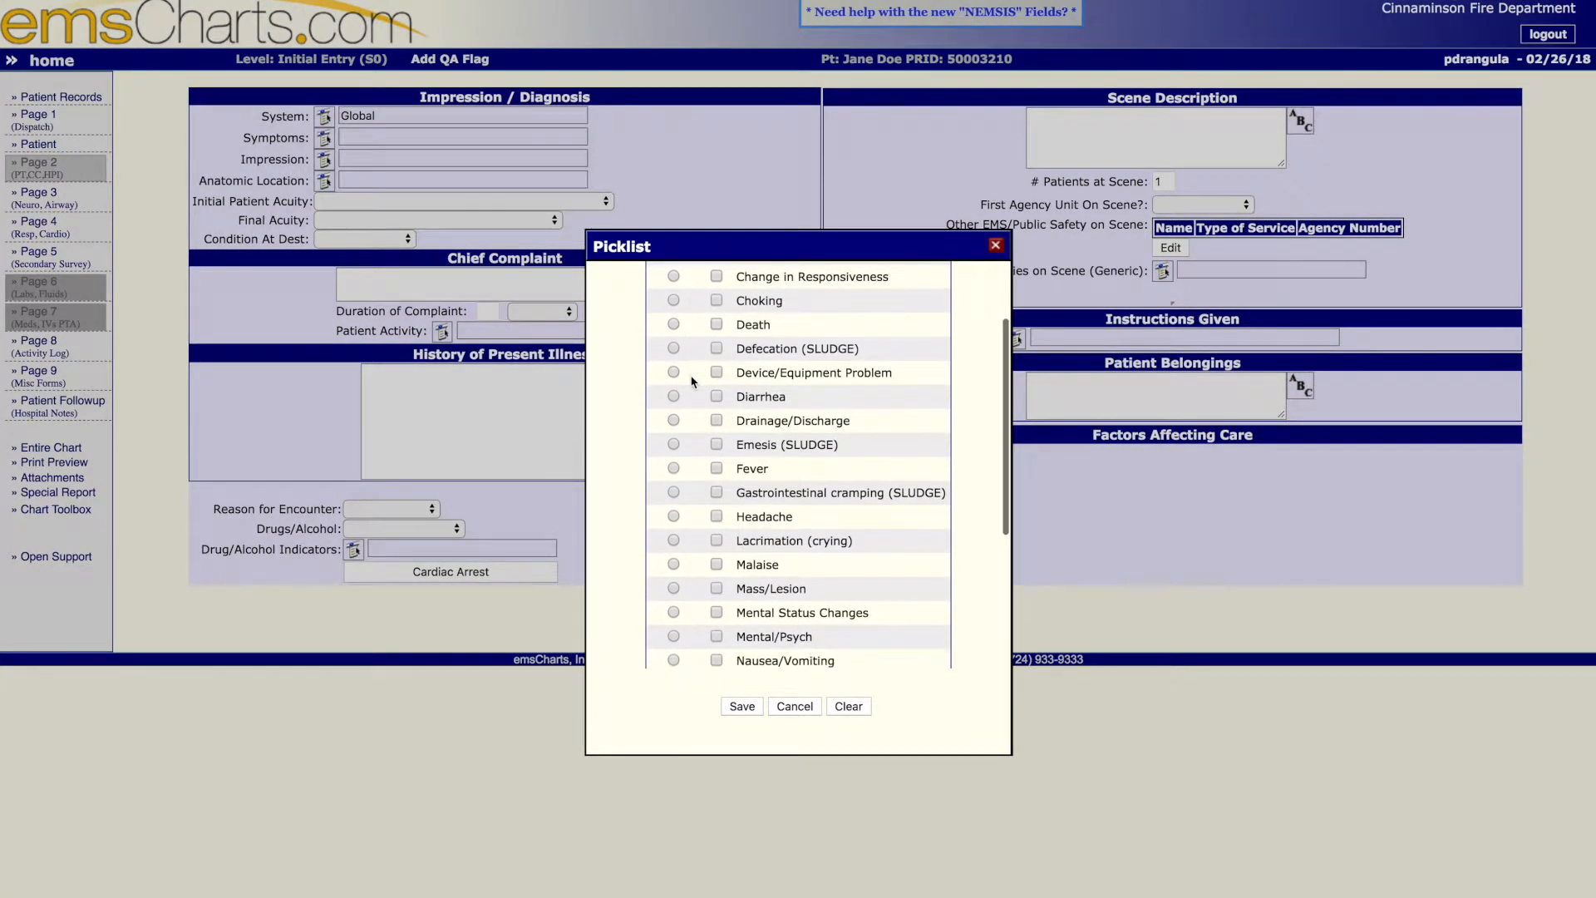
scroll(693, 382, down, 4)
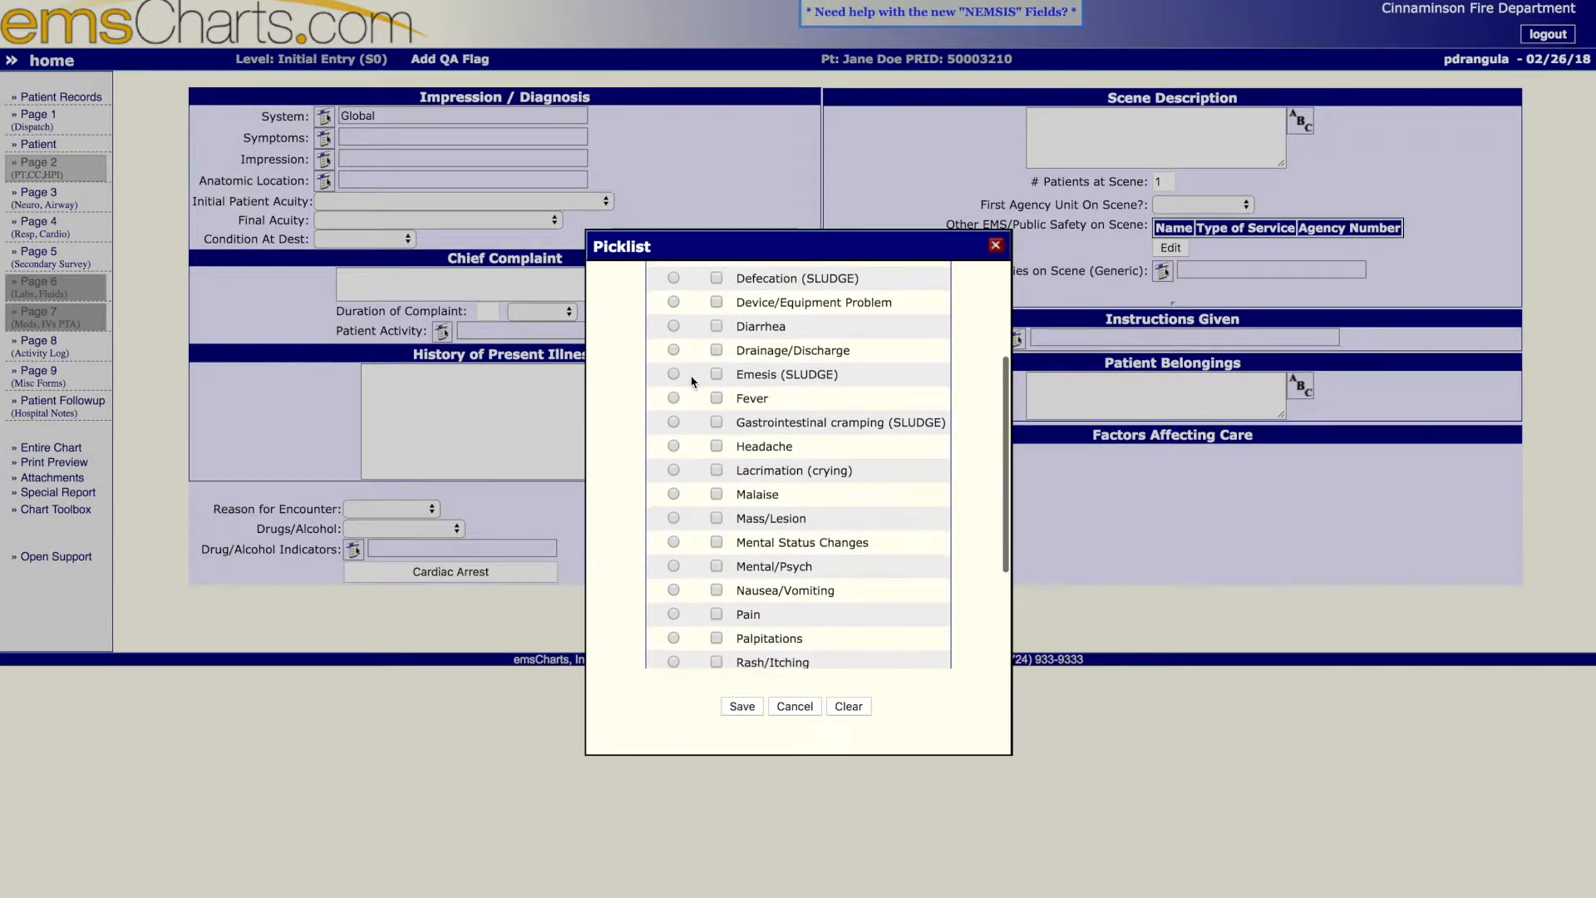
scroll(692, 382, down, 3)
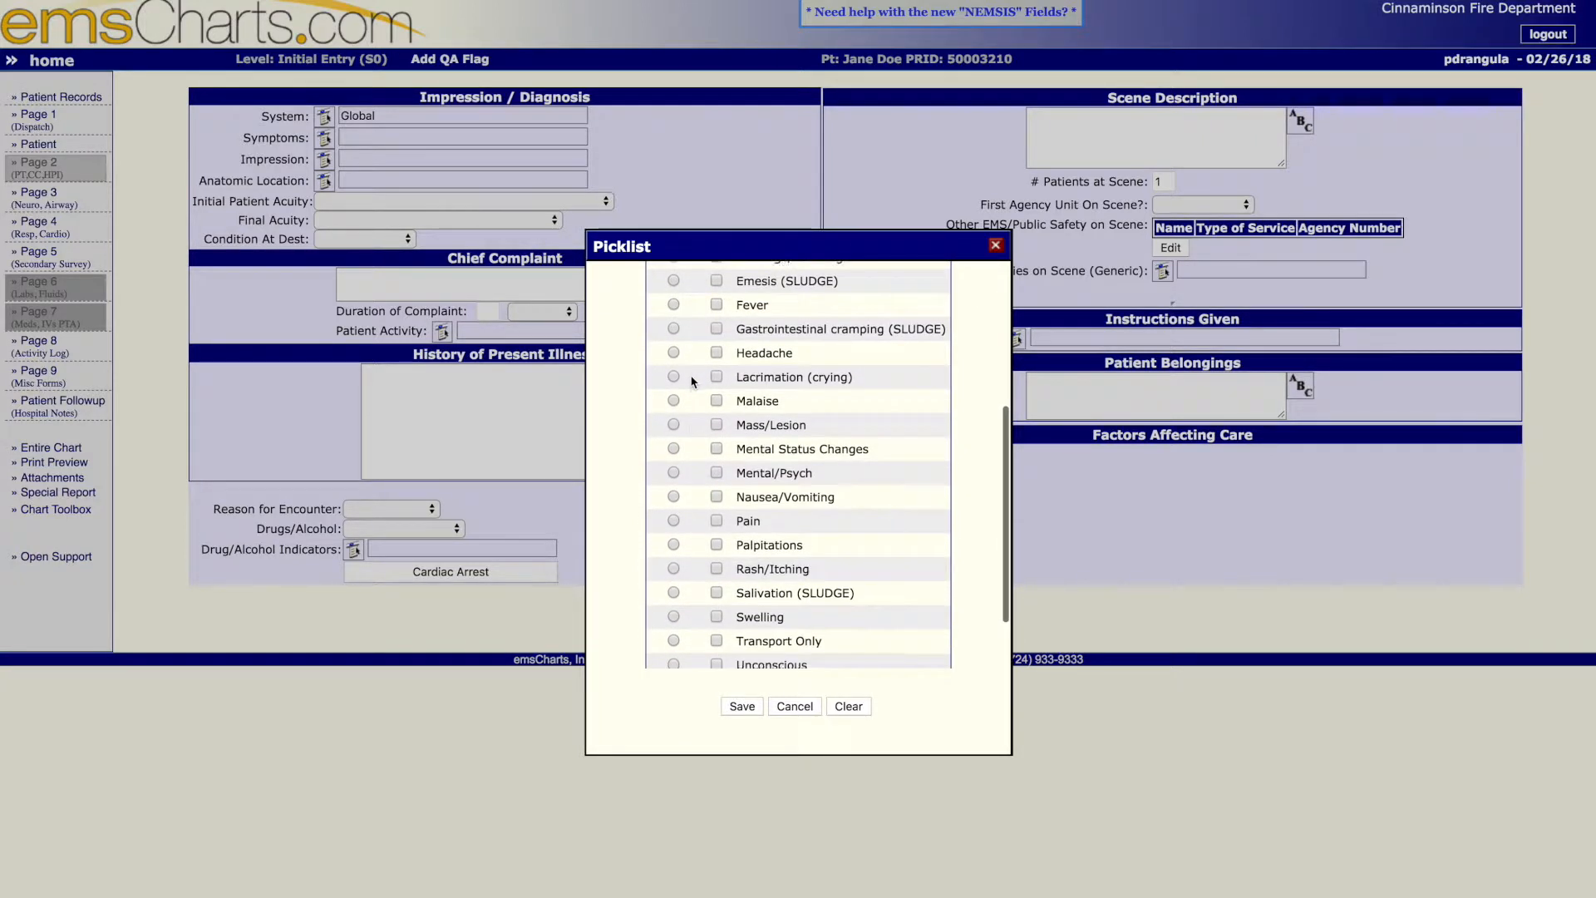
scroll(692, 382, up, 1)
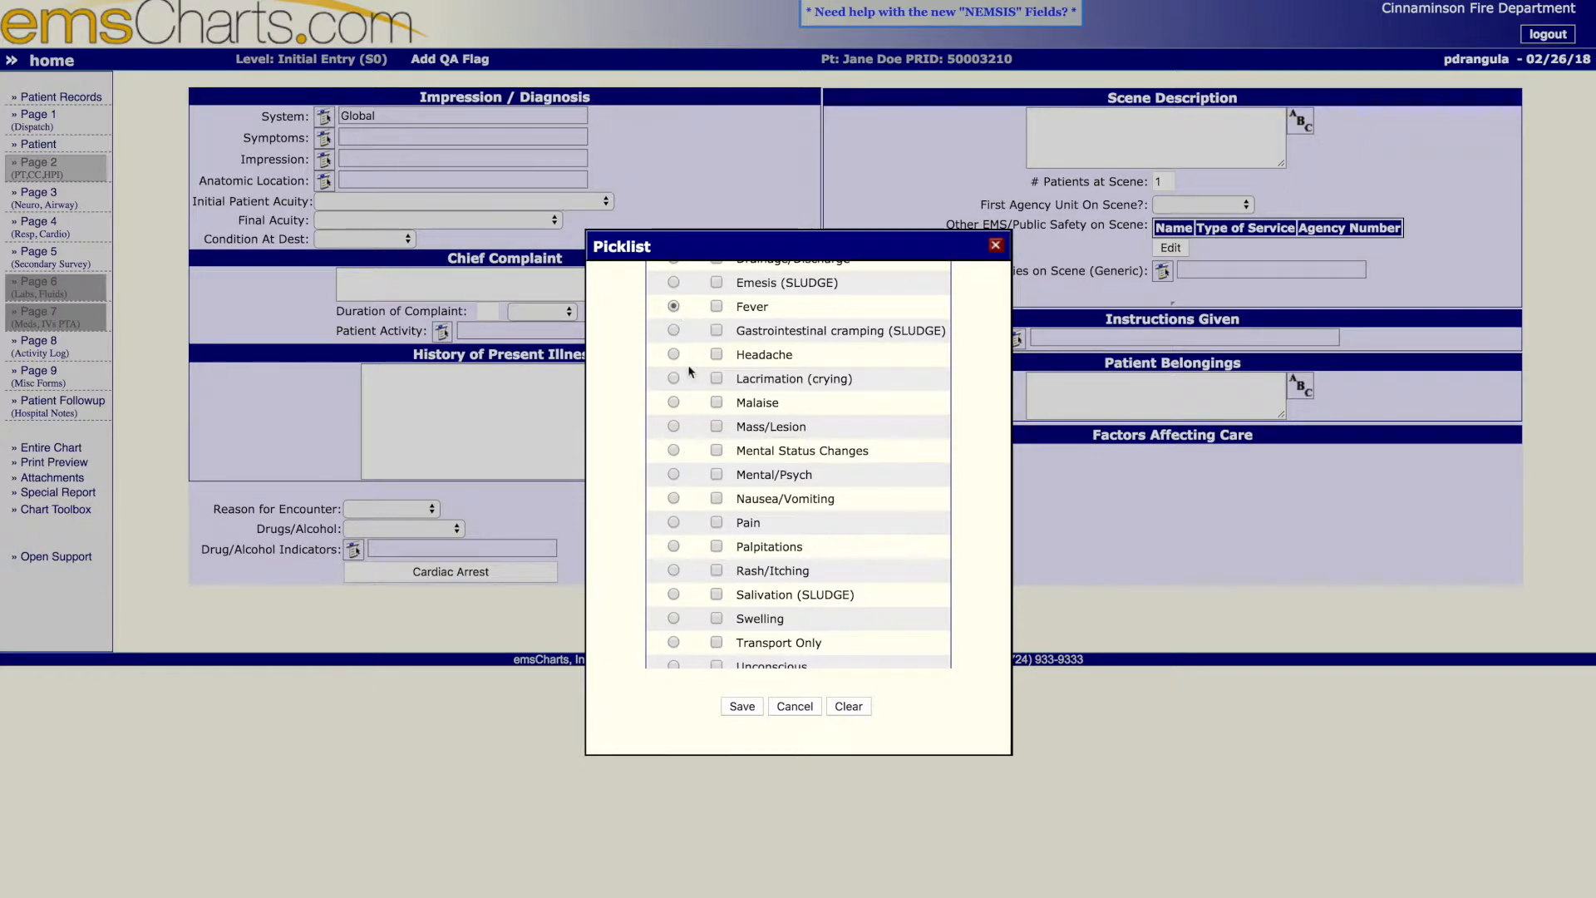
scroll(690, 366, down, 3)
scroll(694, 386, down, 1)
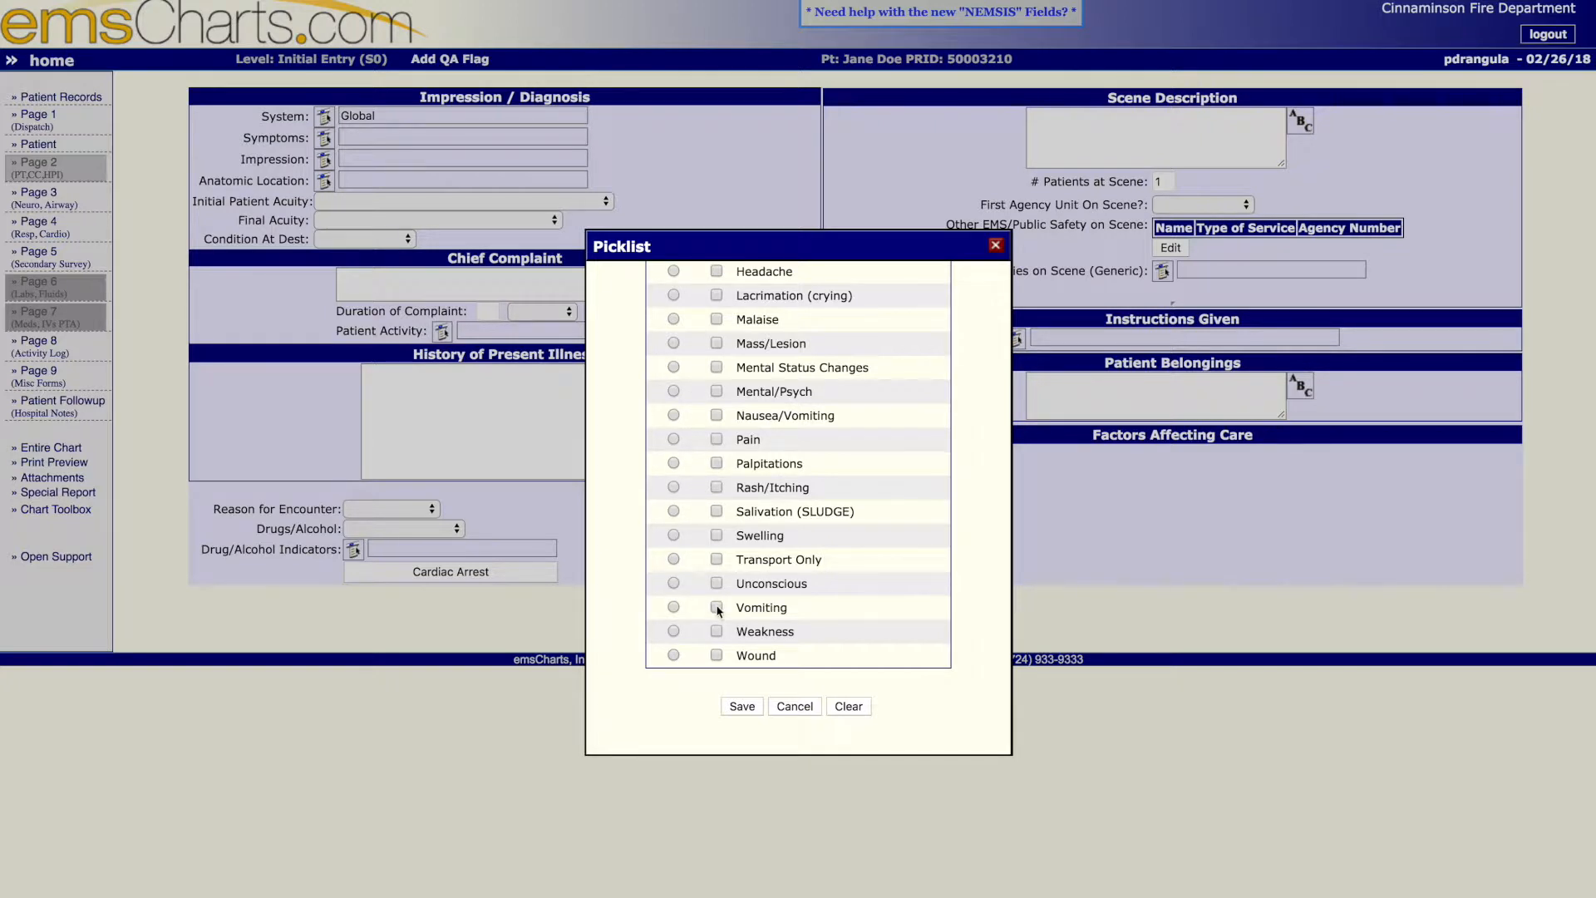
scroll(722, 597, up, 3)
scroll(722, 596, down, 3)
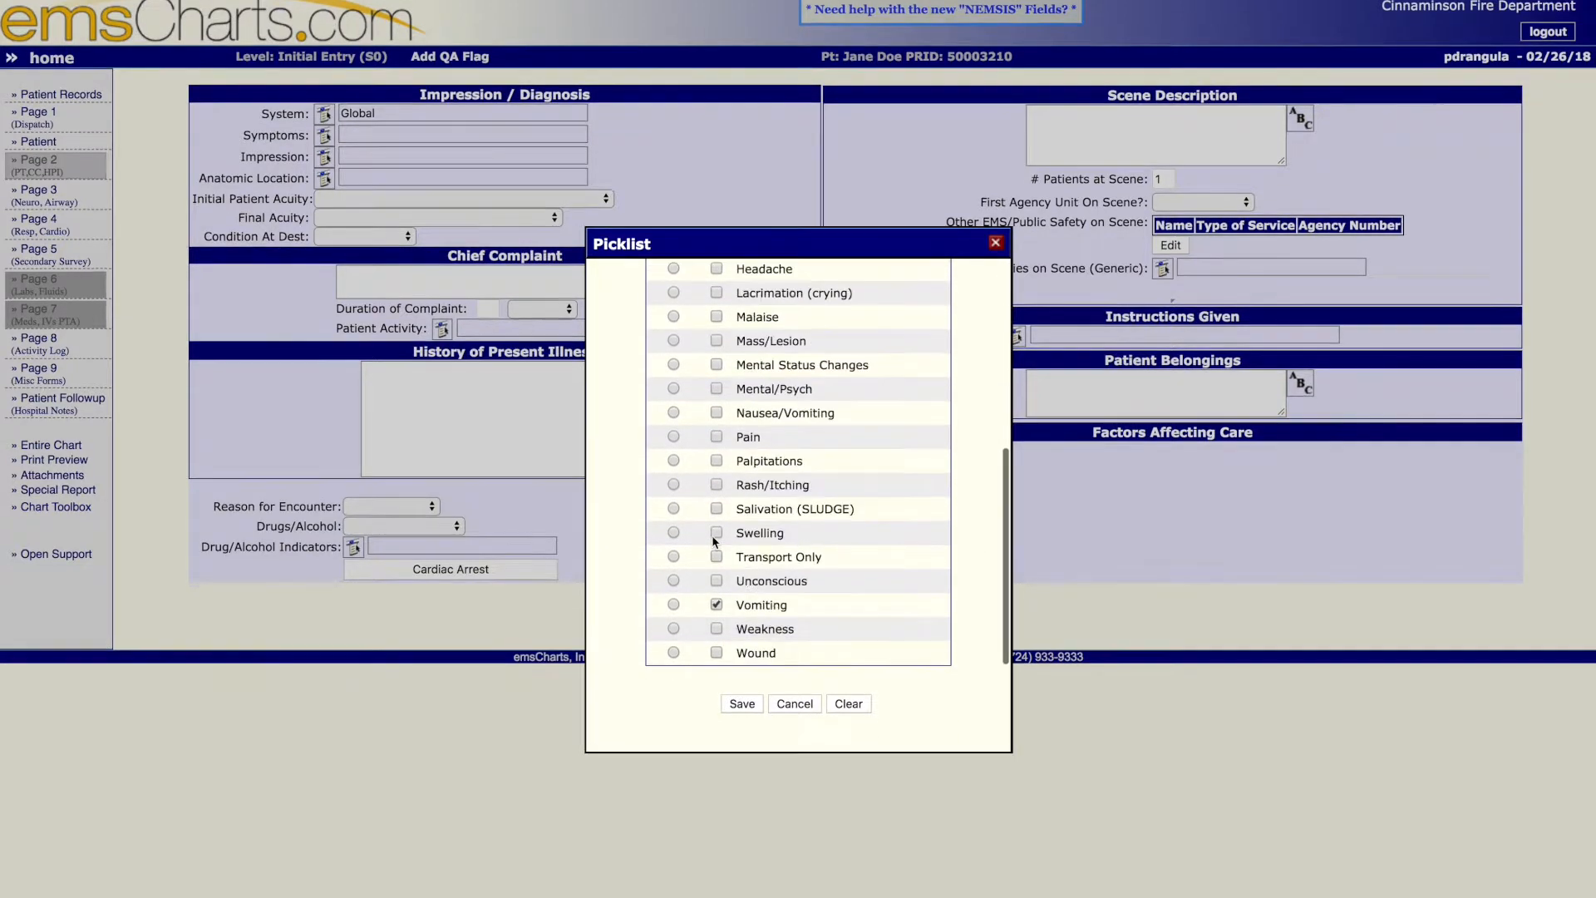
click(743, 707)
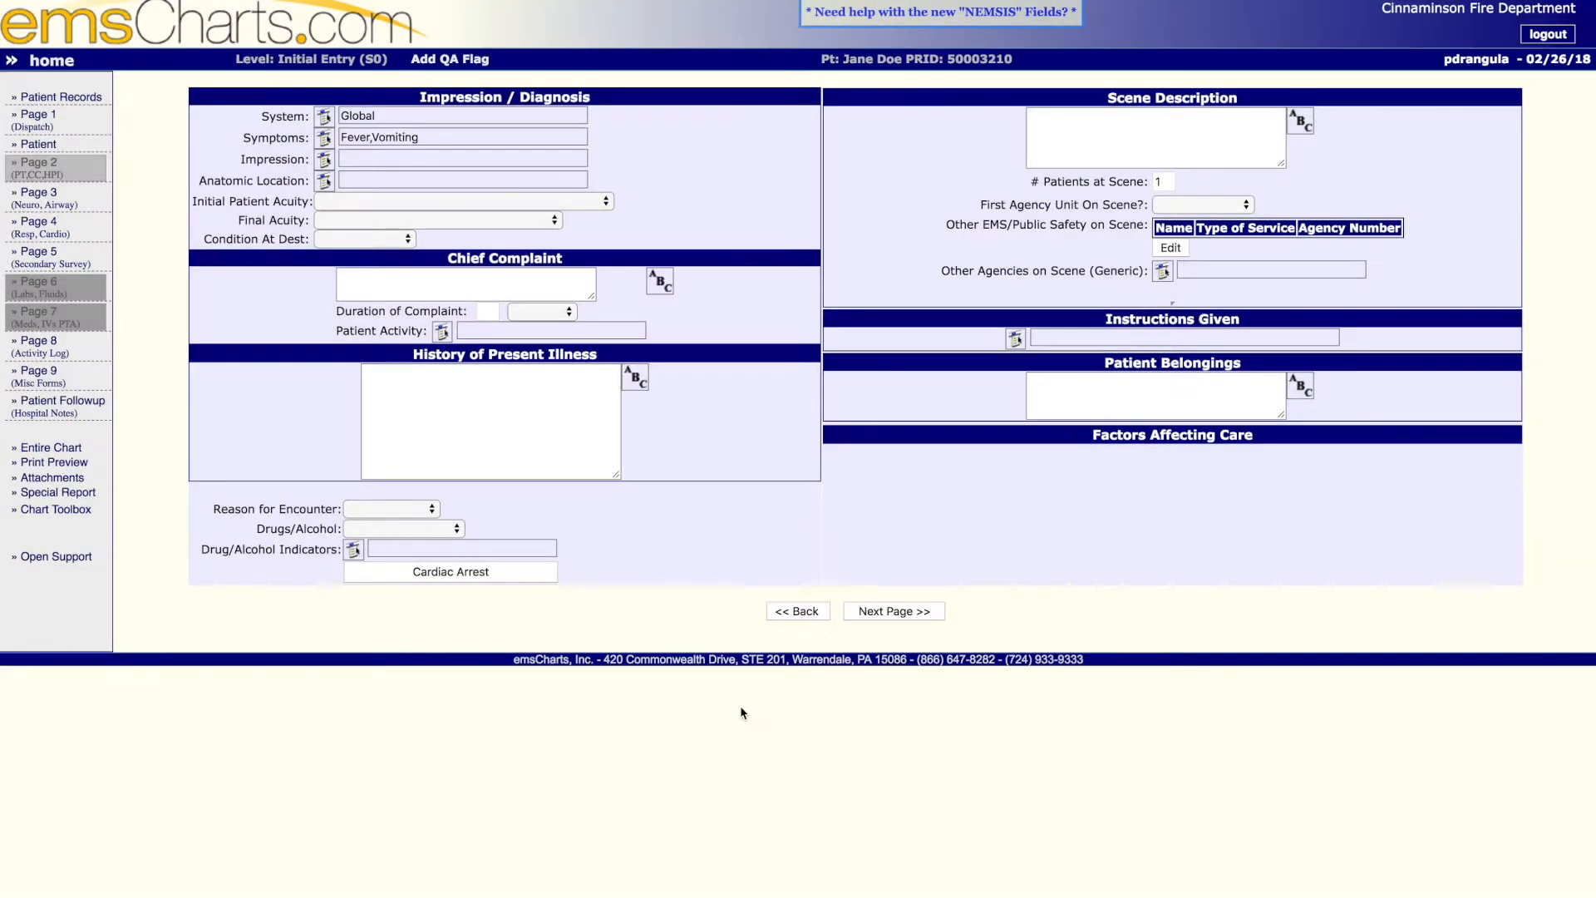
- Look through the impression picklist, select Not Applicable as the primary impression and save it
click(324, 159)
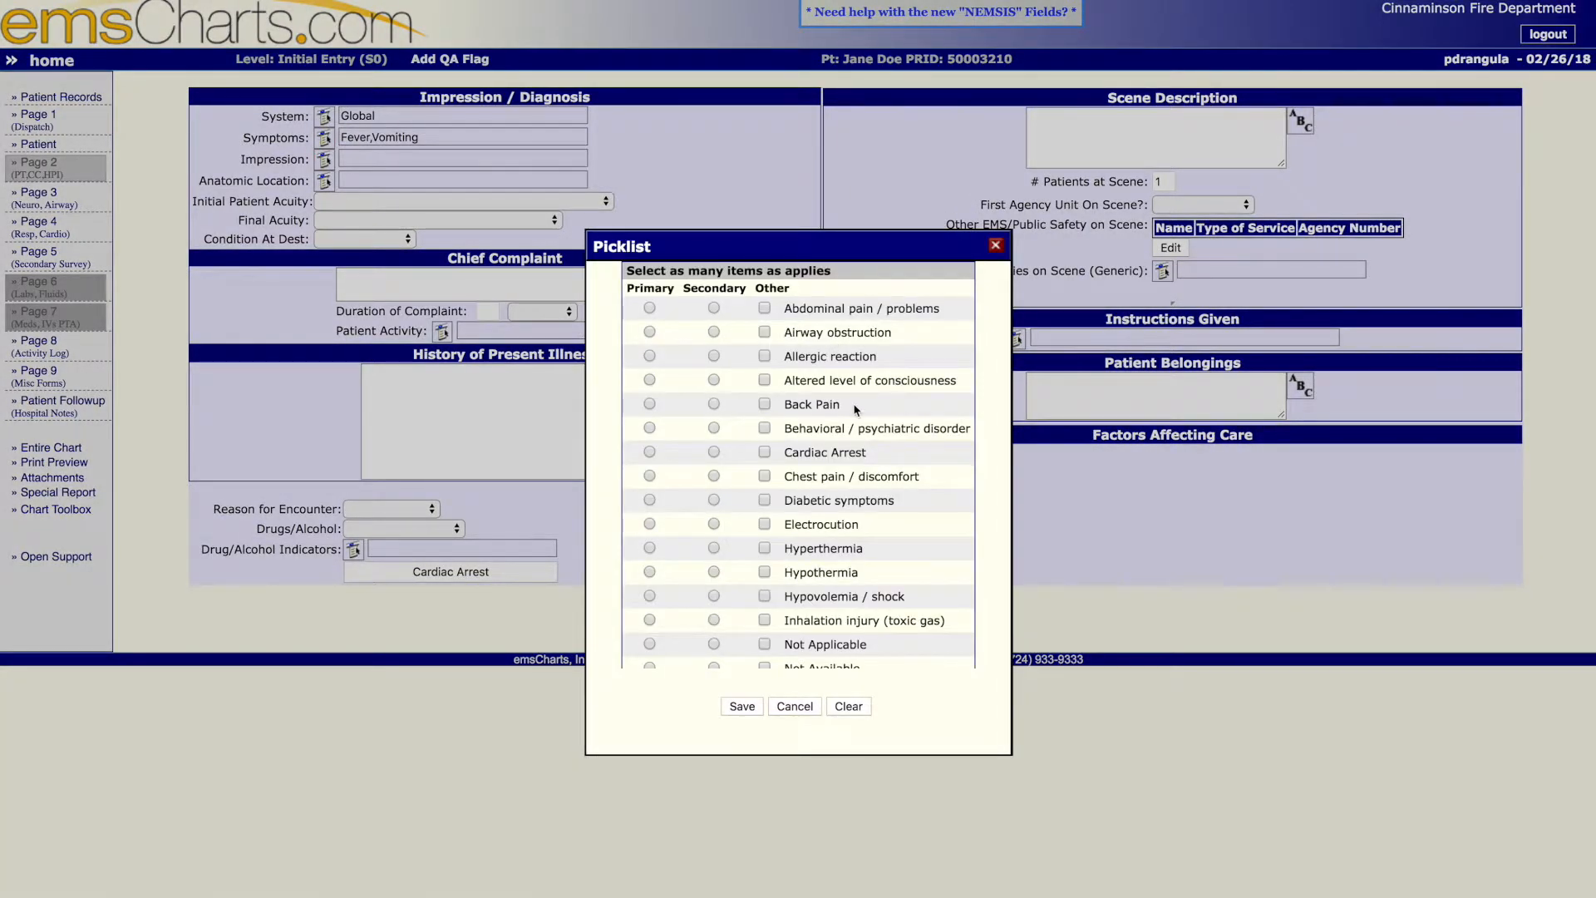
scroll(863, 423, down, 1)
scroll(863, 422, down, 1)
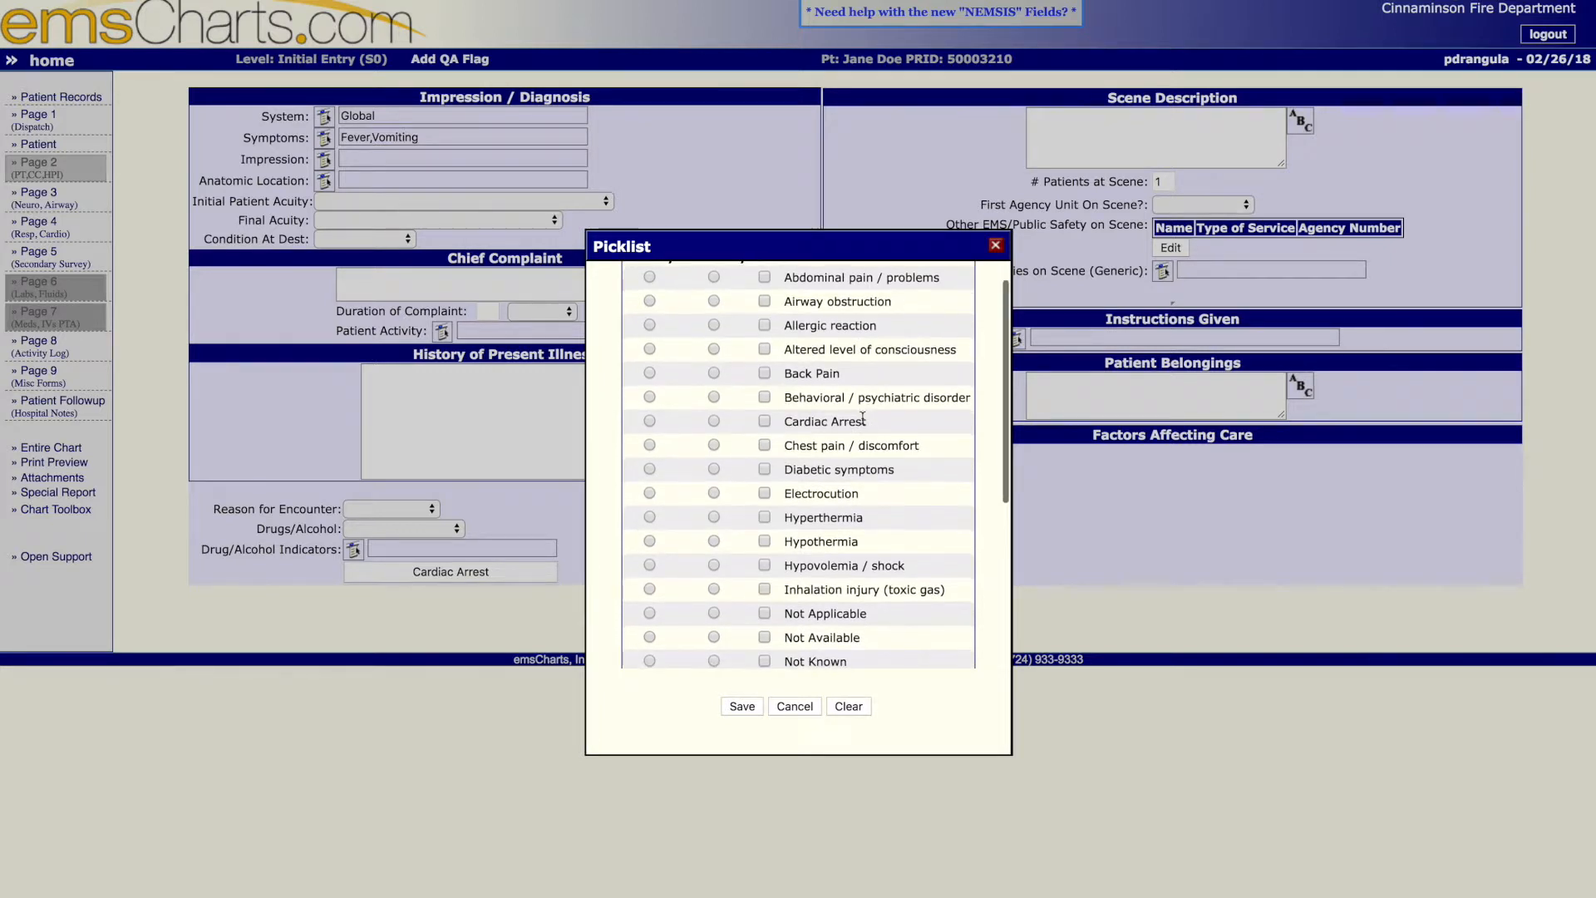
scroll(863, 418, down, 4)
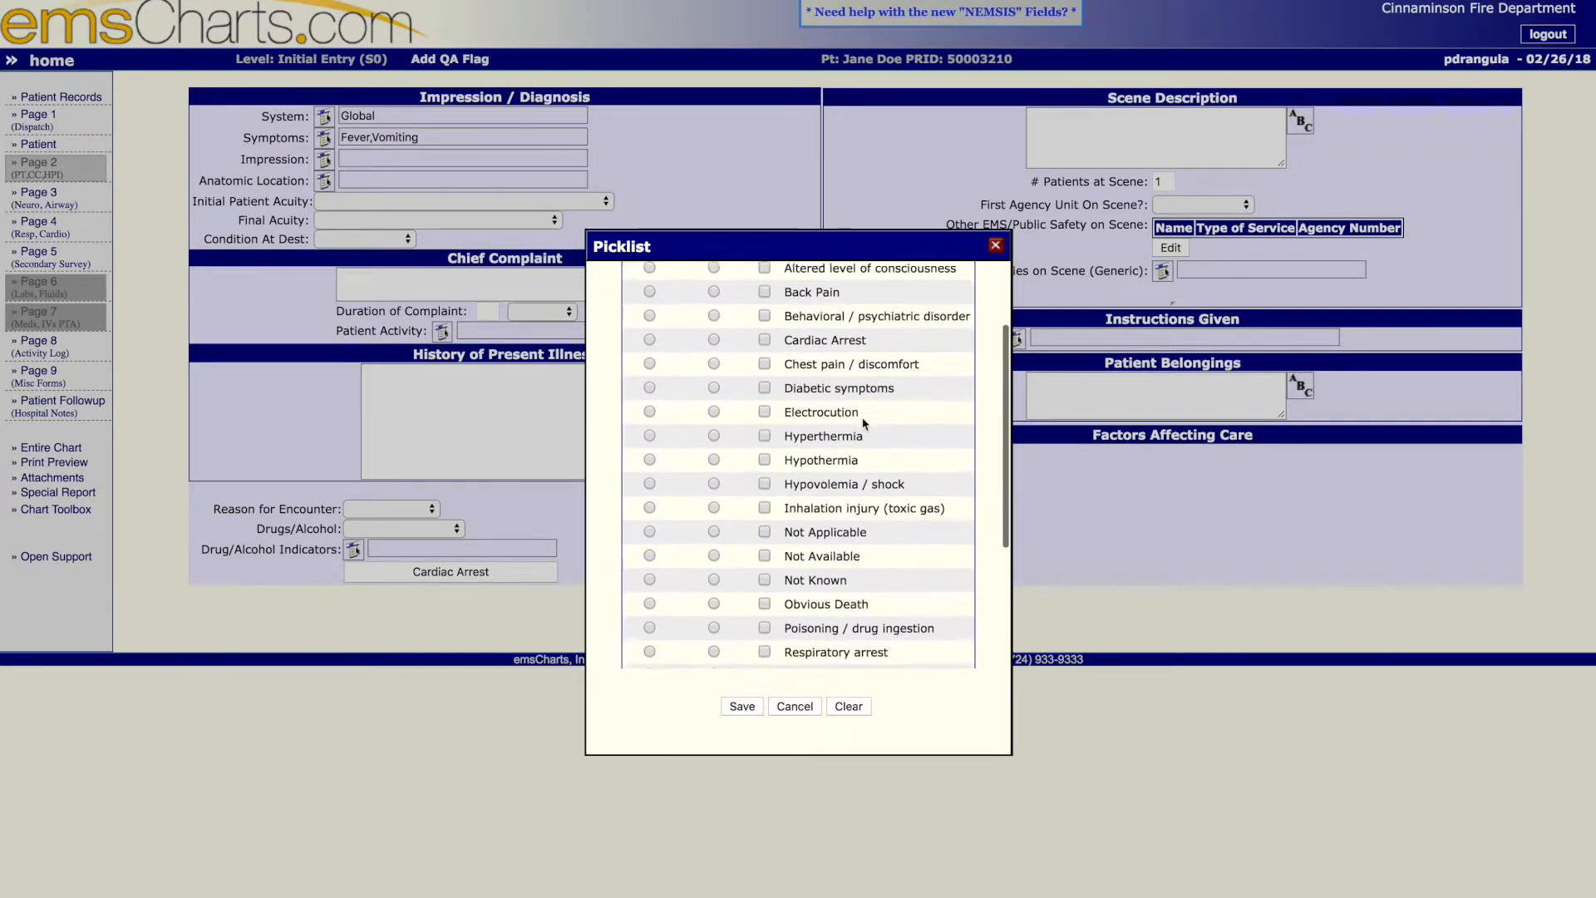
scroll(863, 422, down, 2)
scroll(863, 421, down, 4)
scroll(863, 423, down, 2)
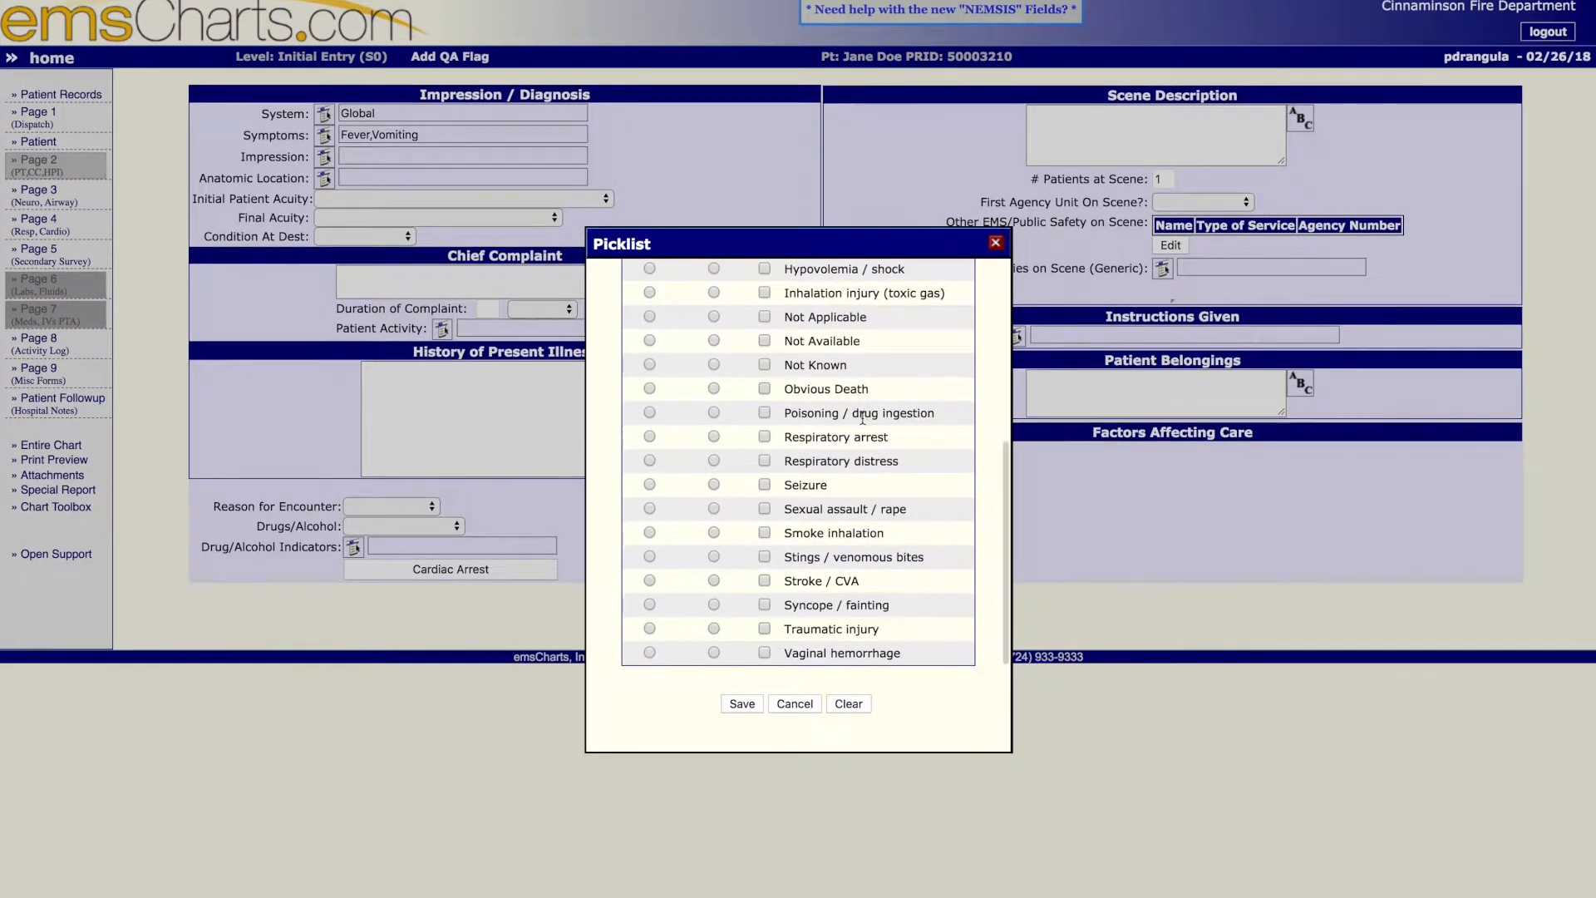
scroll(863, 417, up, 1)
scroll(863, 420, up, 2)
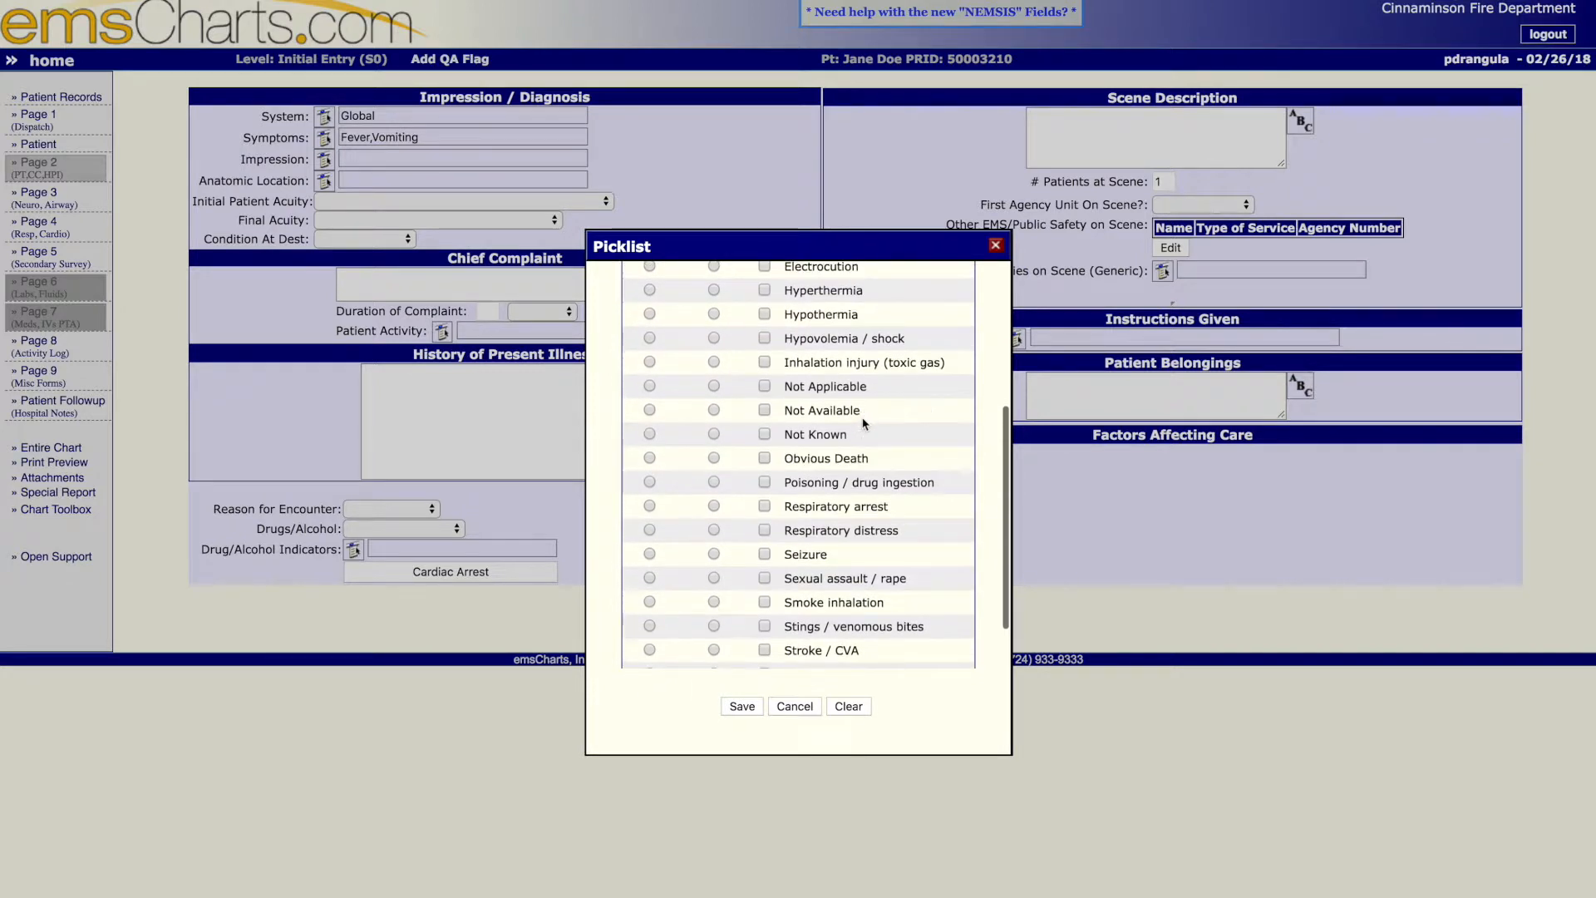
scroll(862, 423, up, 2)
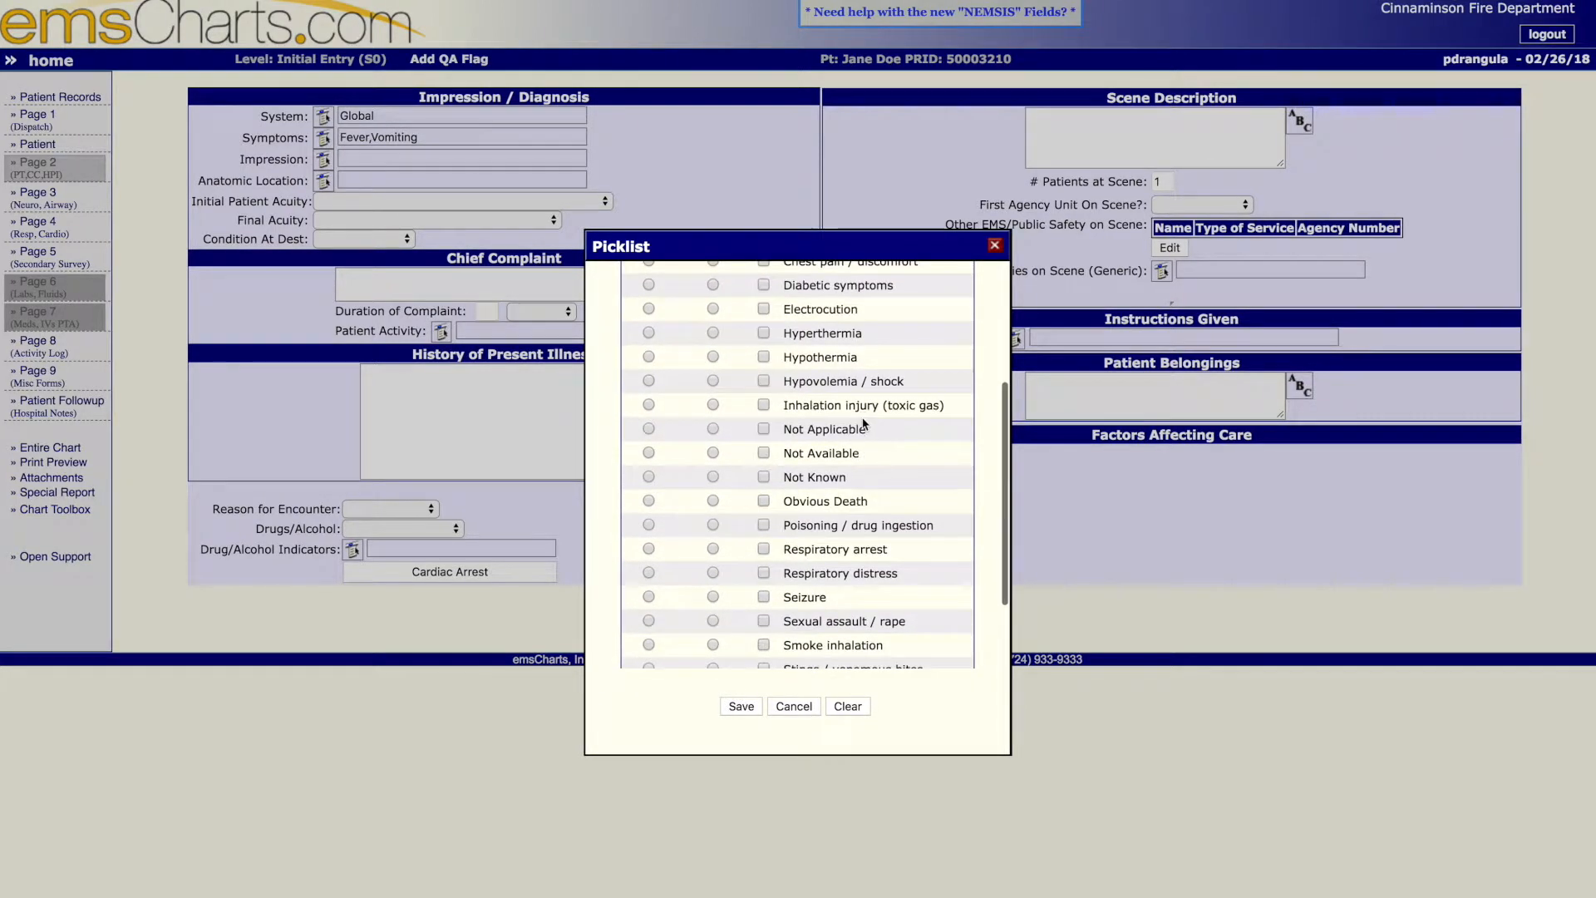
scroll(862, 420, up, 1)
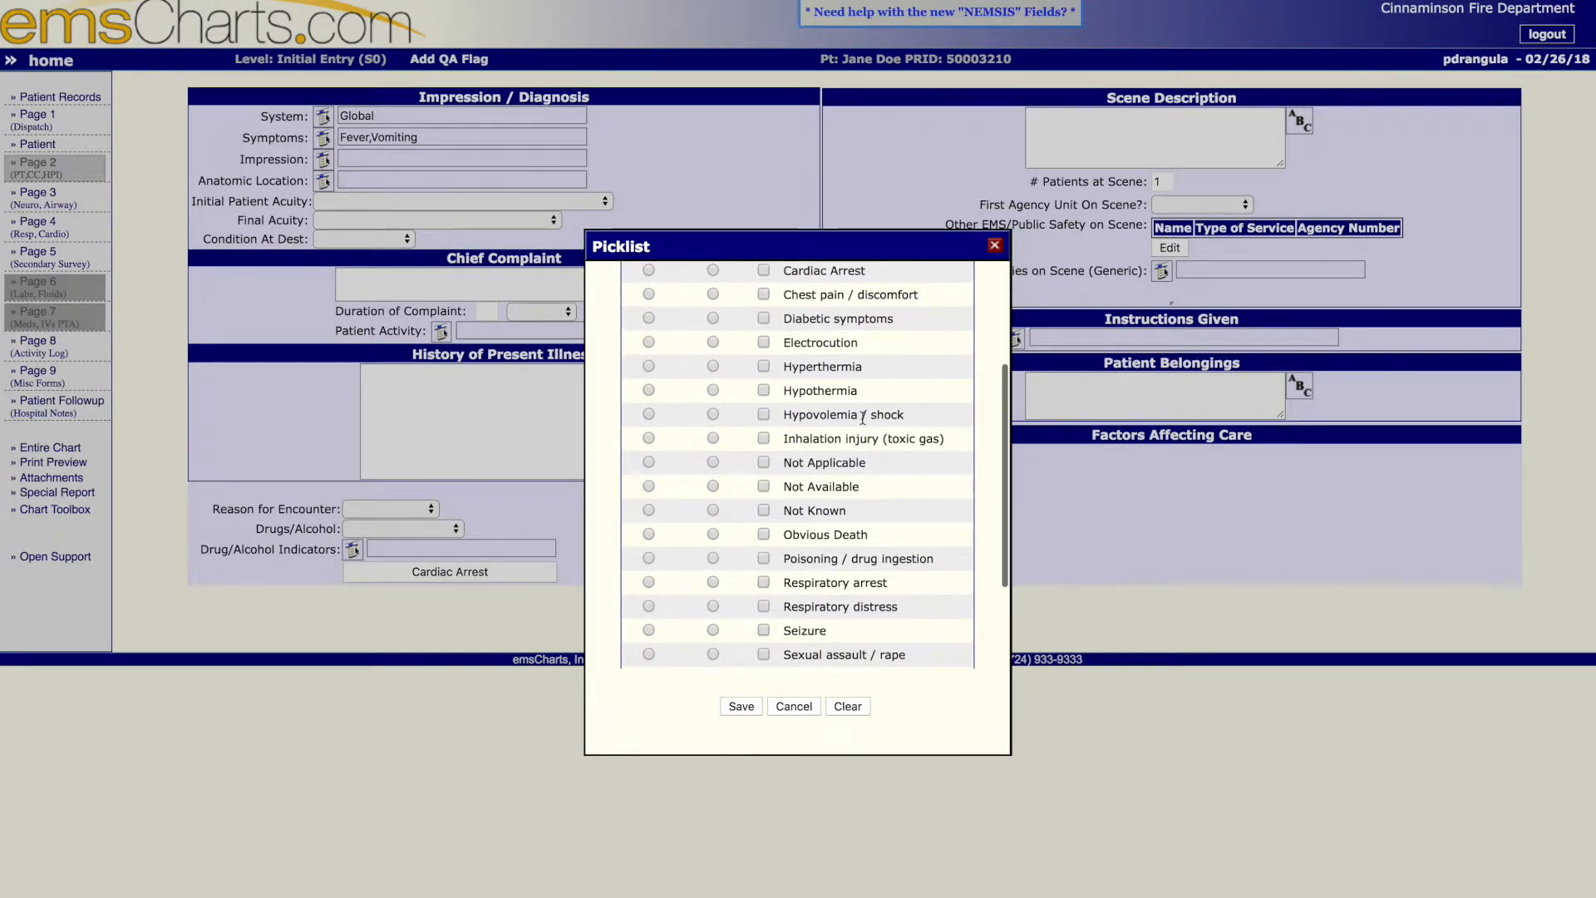
scroll(864, 423, up, 1)
scroll(863, 423, up, 2)
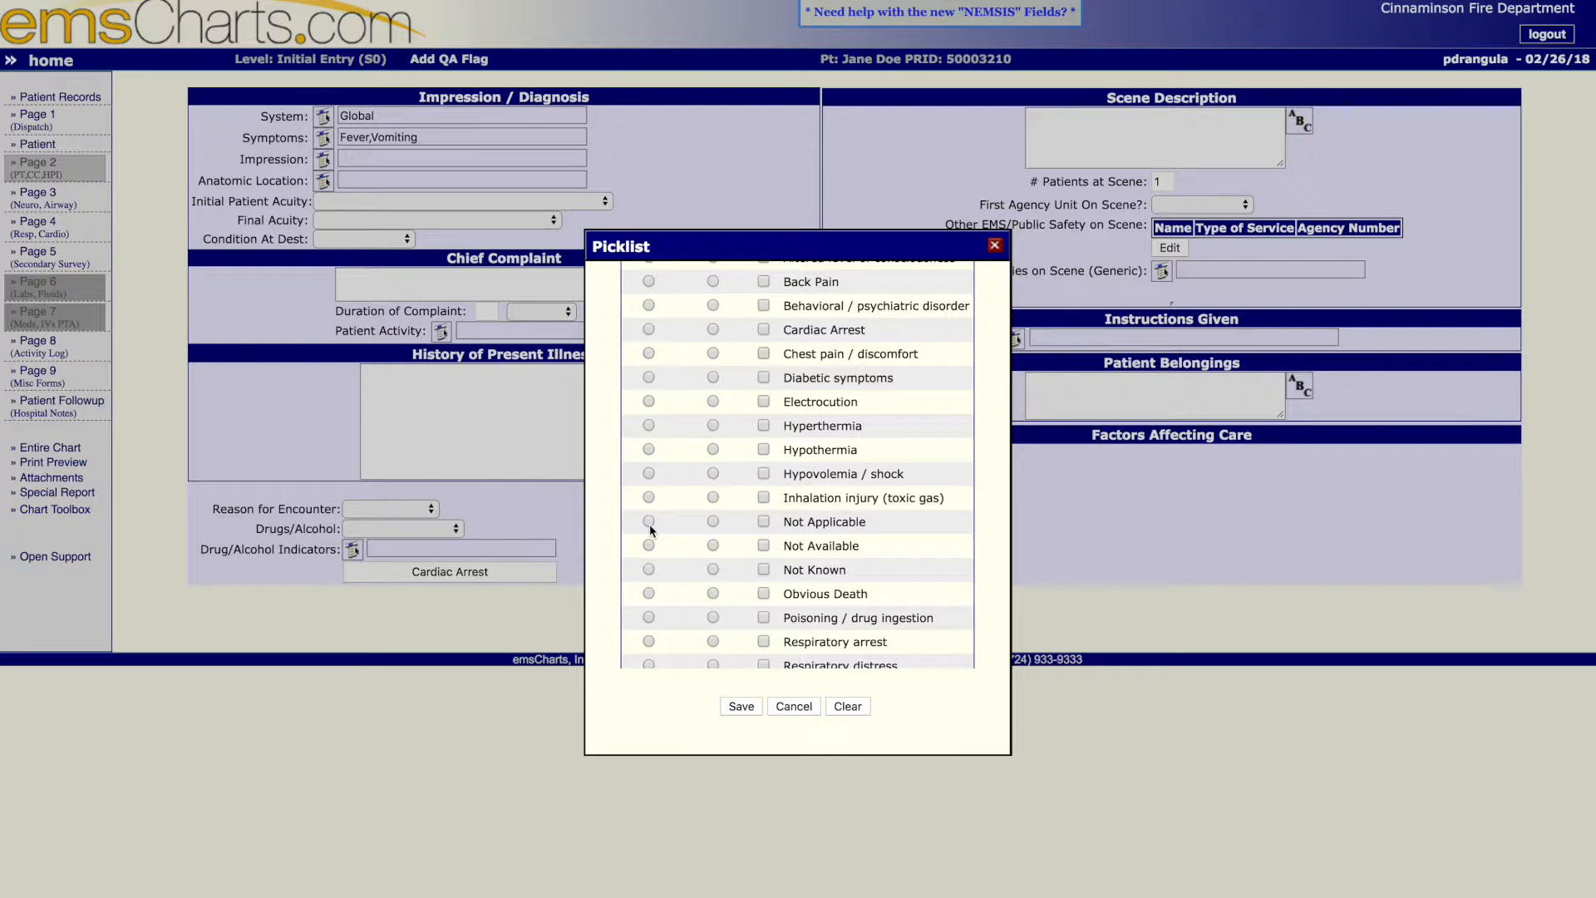
click(650, 523)
click(751, 712)
- Set the anatomic location to General/Global and save it
click(324, 180)
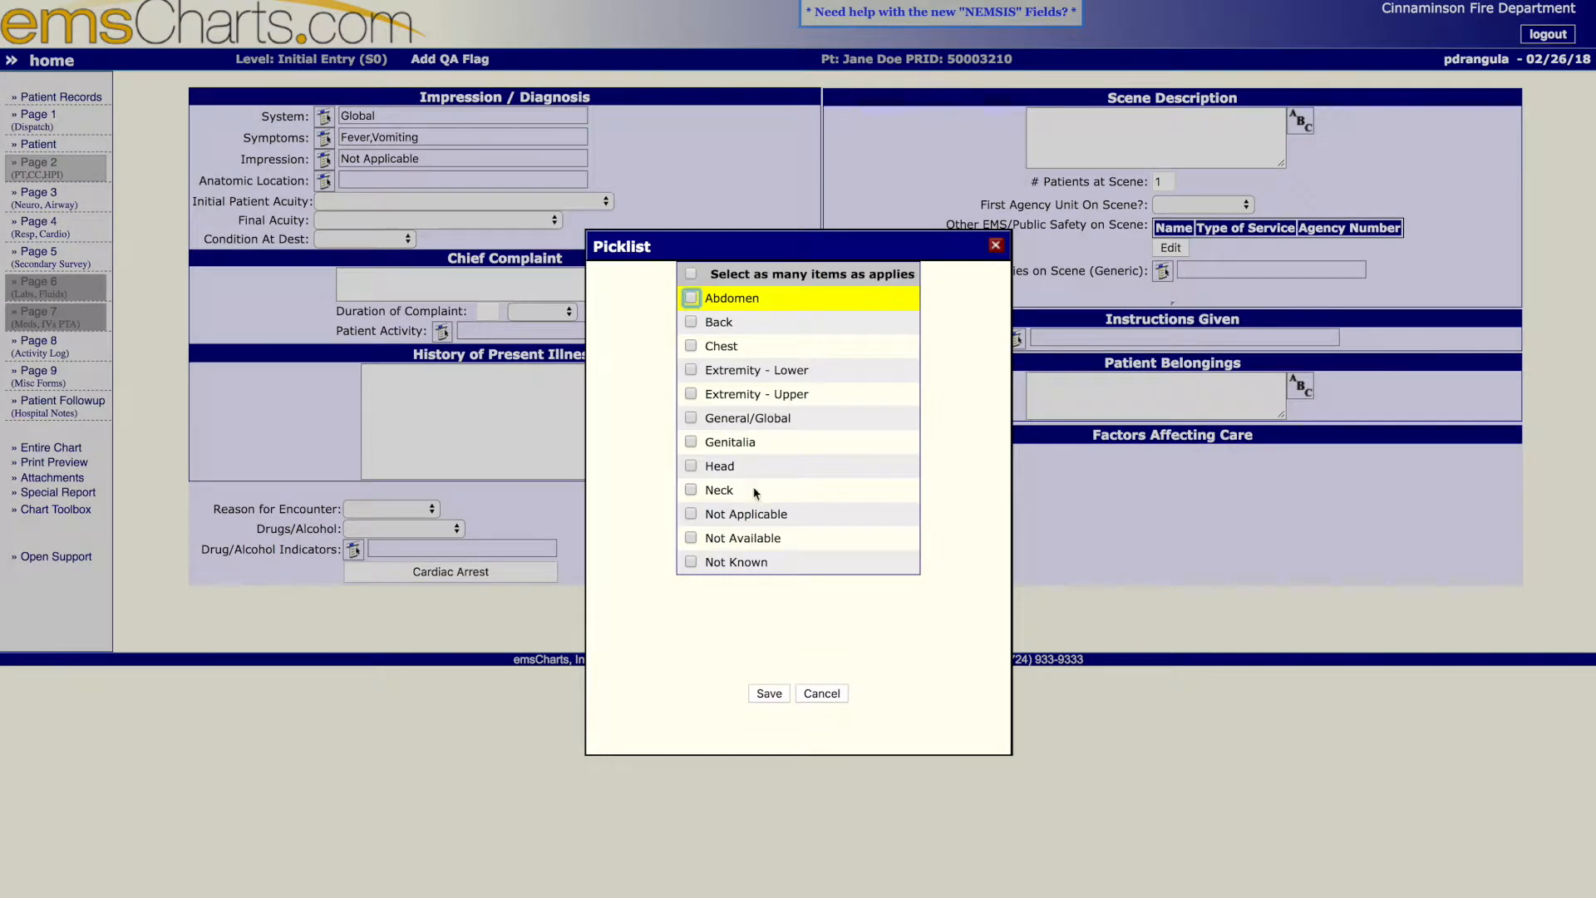
click(692, 419)
click(766, 694)
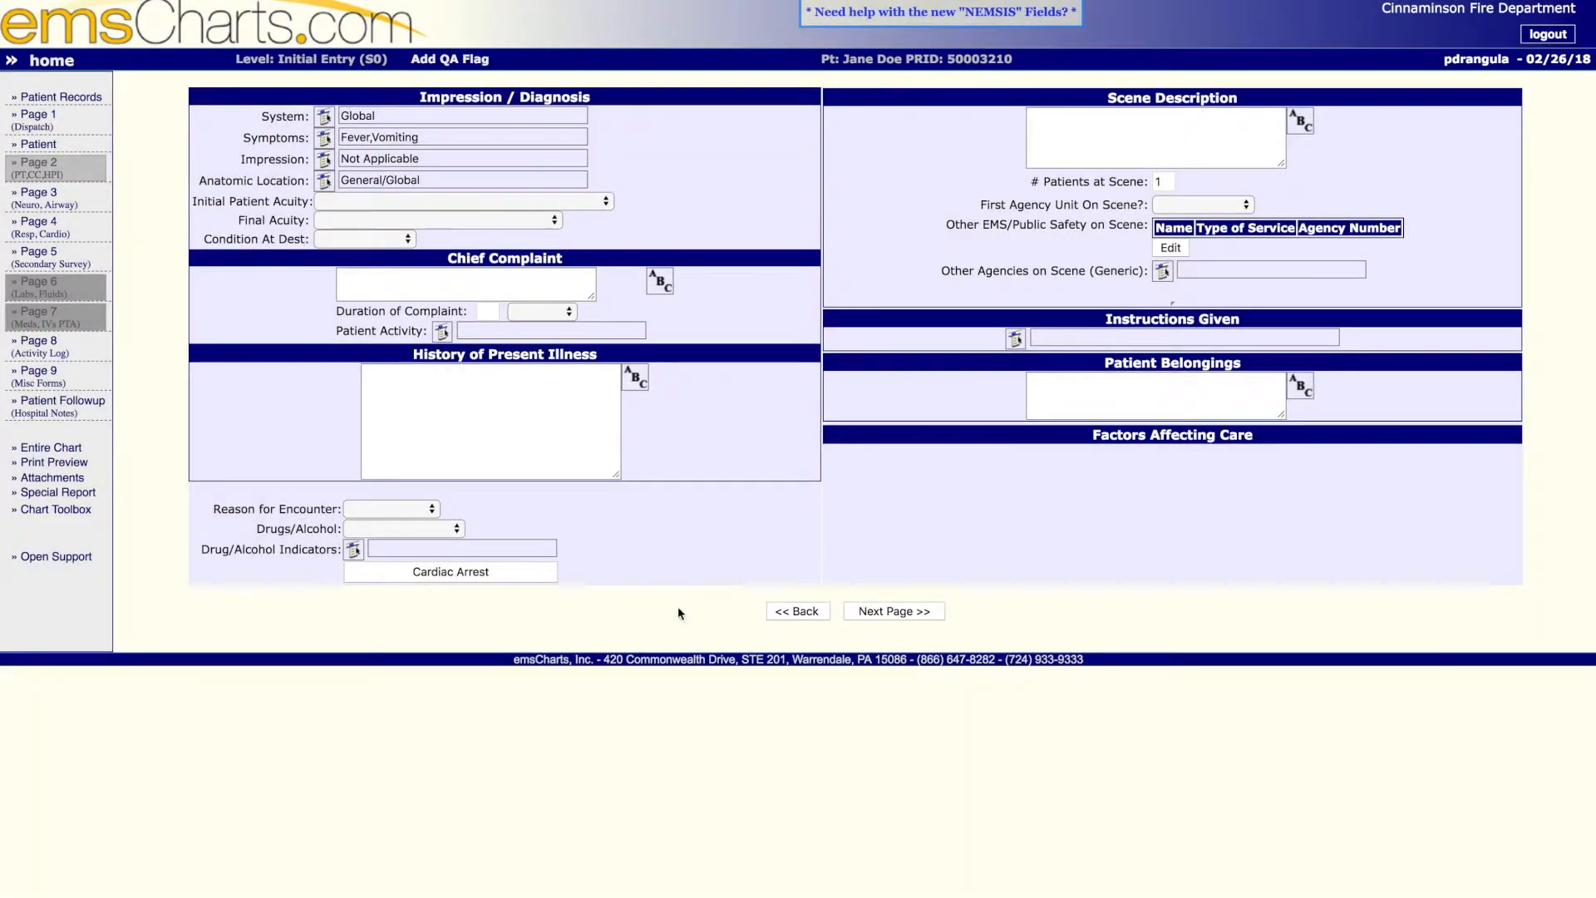
- Set both the initial patient acuity and final acuity to Lower Acuity (Green), and the condition at destination to Unchanged
click(425, 202)
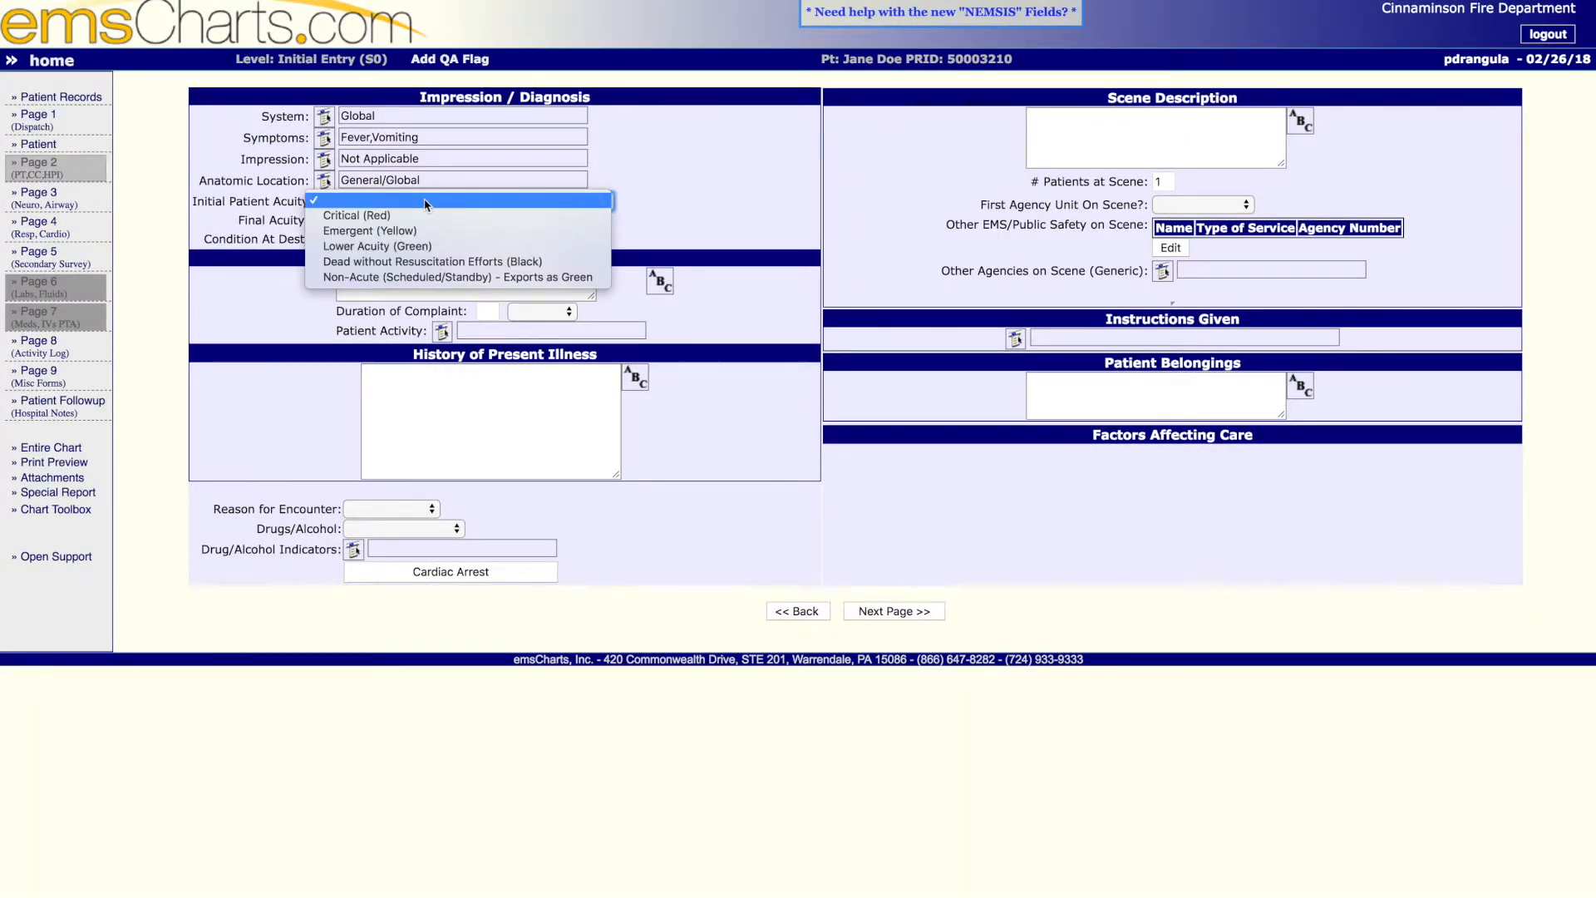
click(413, 247)
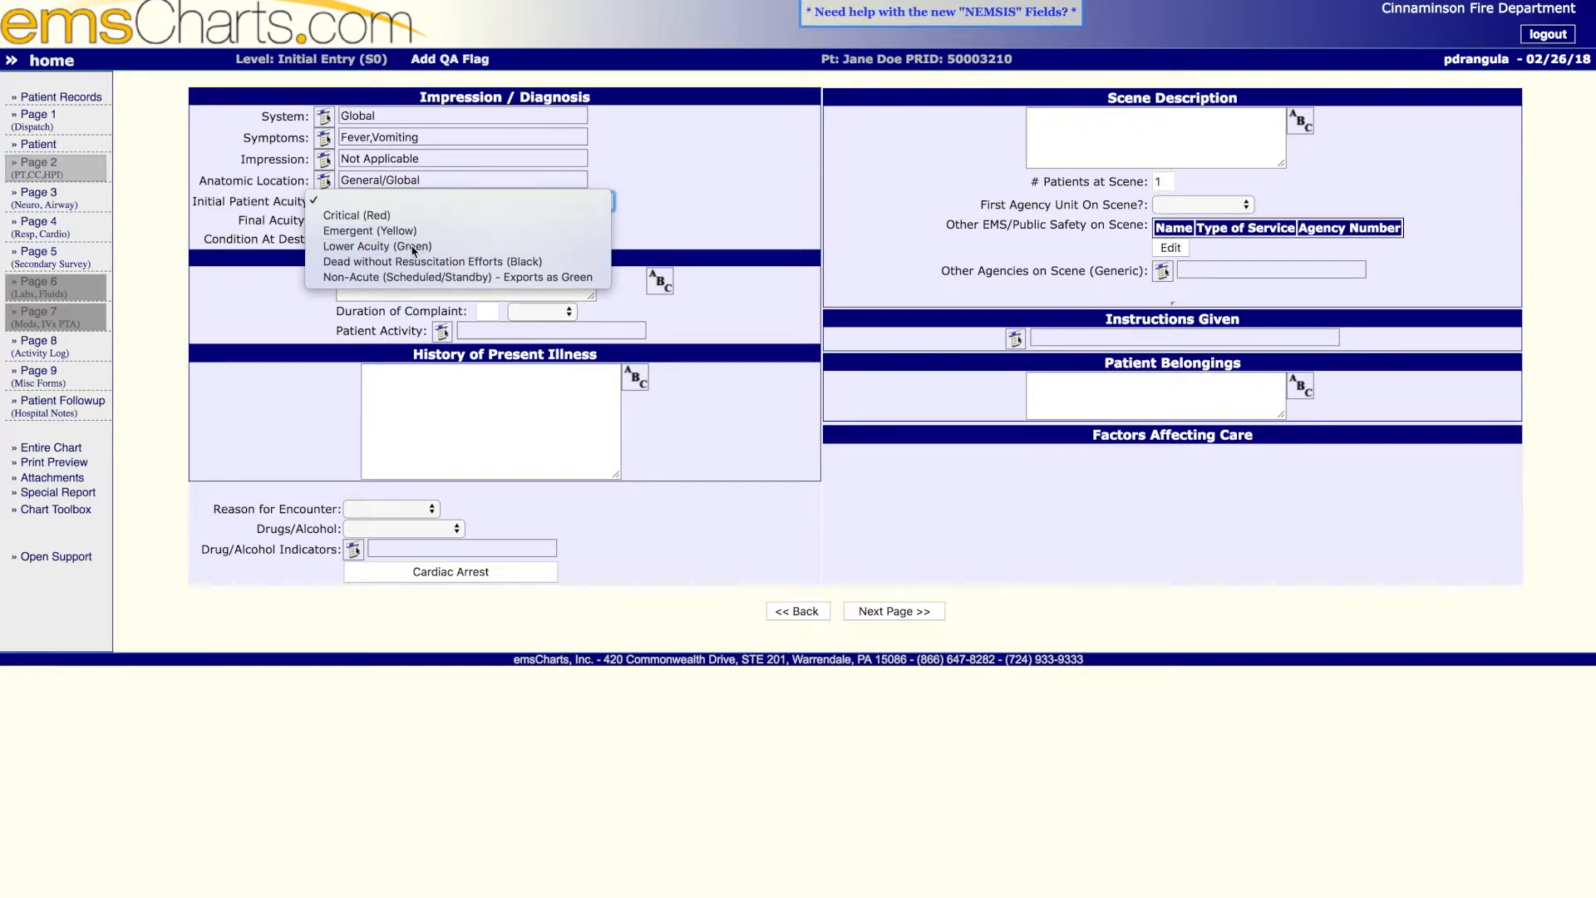
click(411, 220)
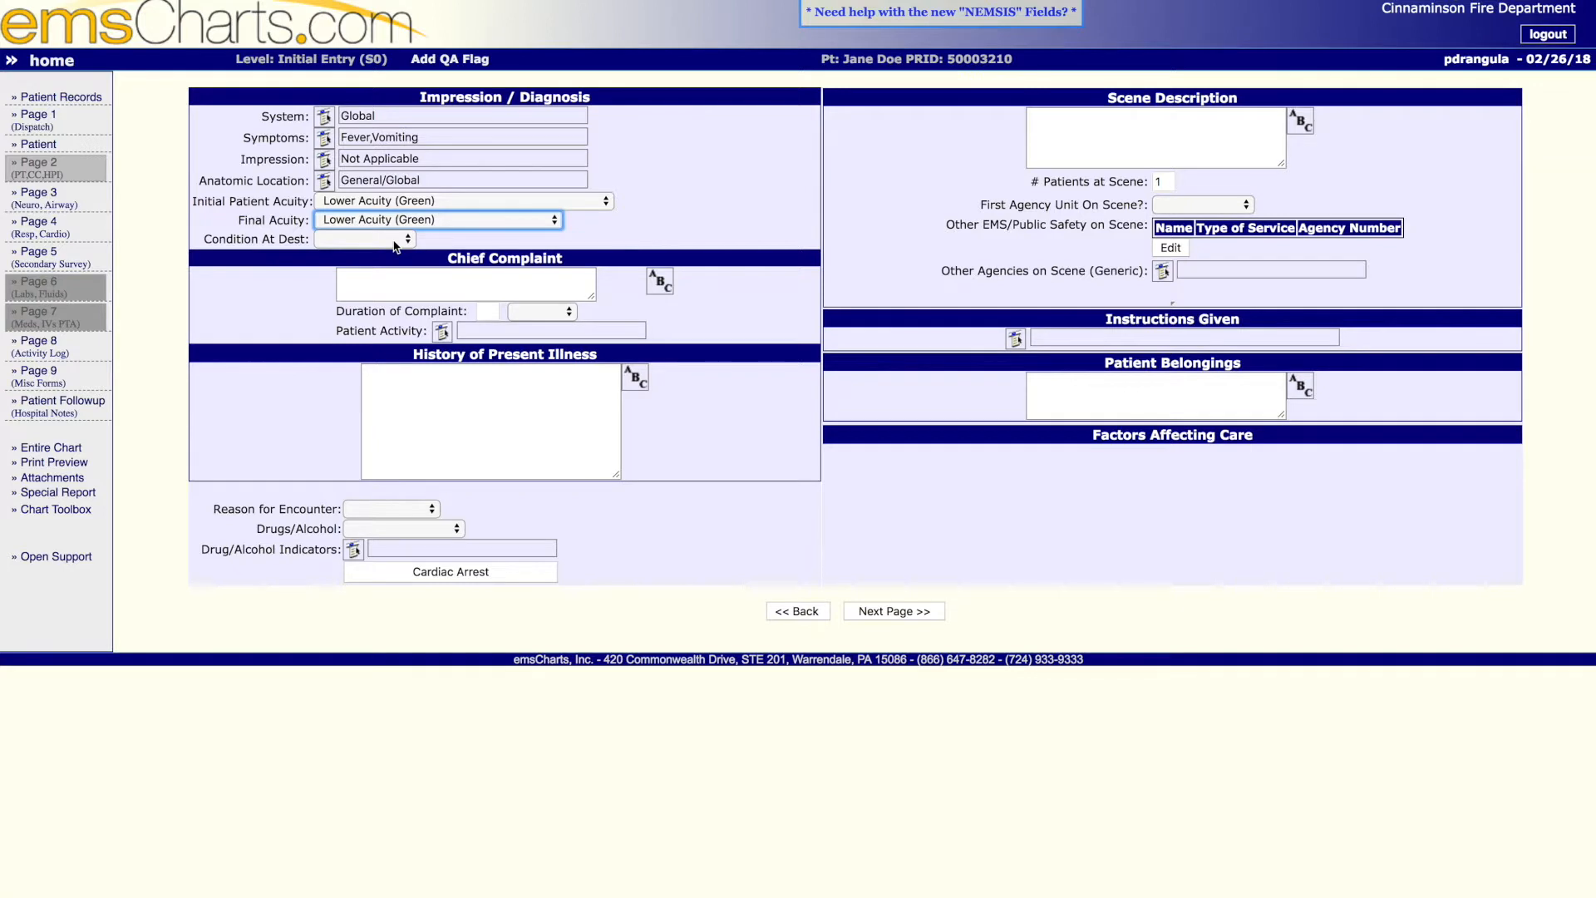
click(396, 241)
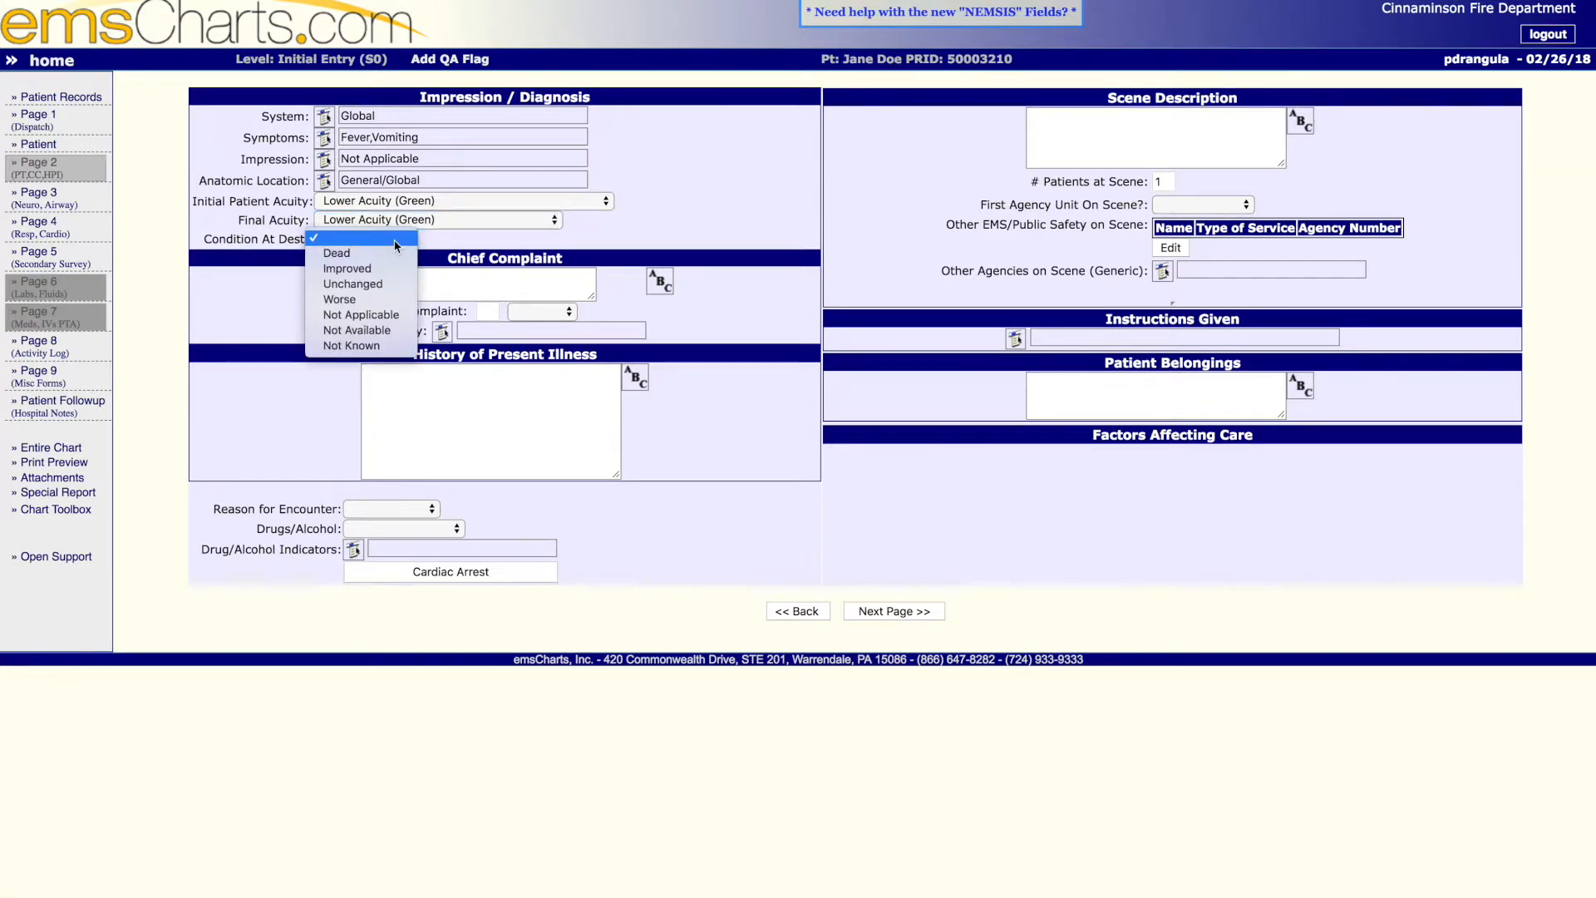
click(365, 283)
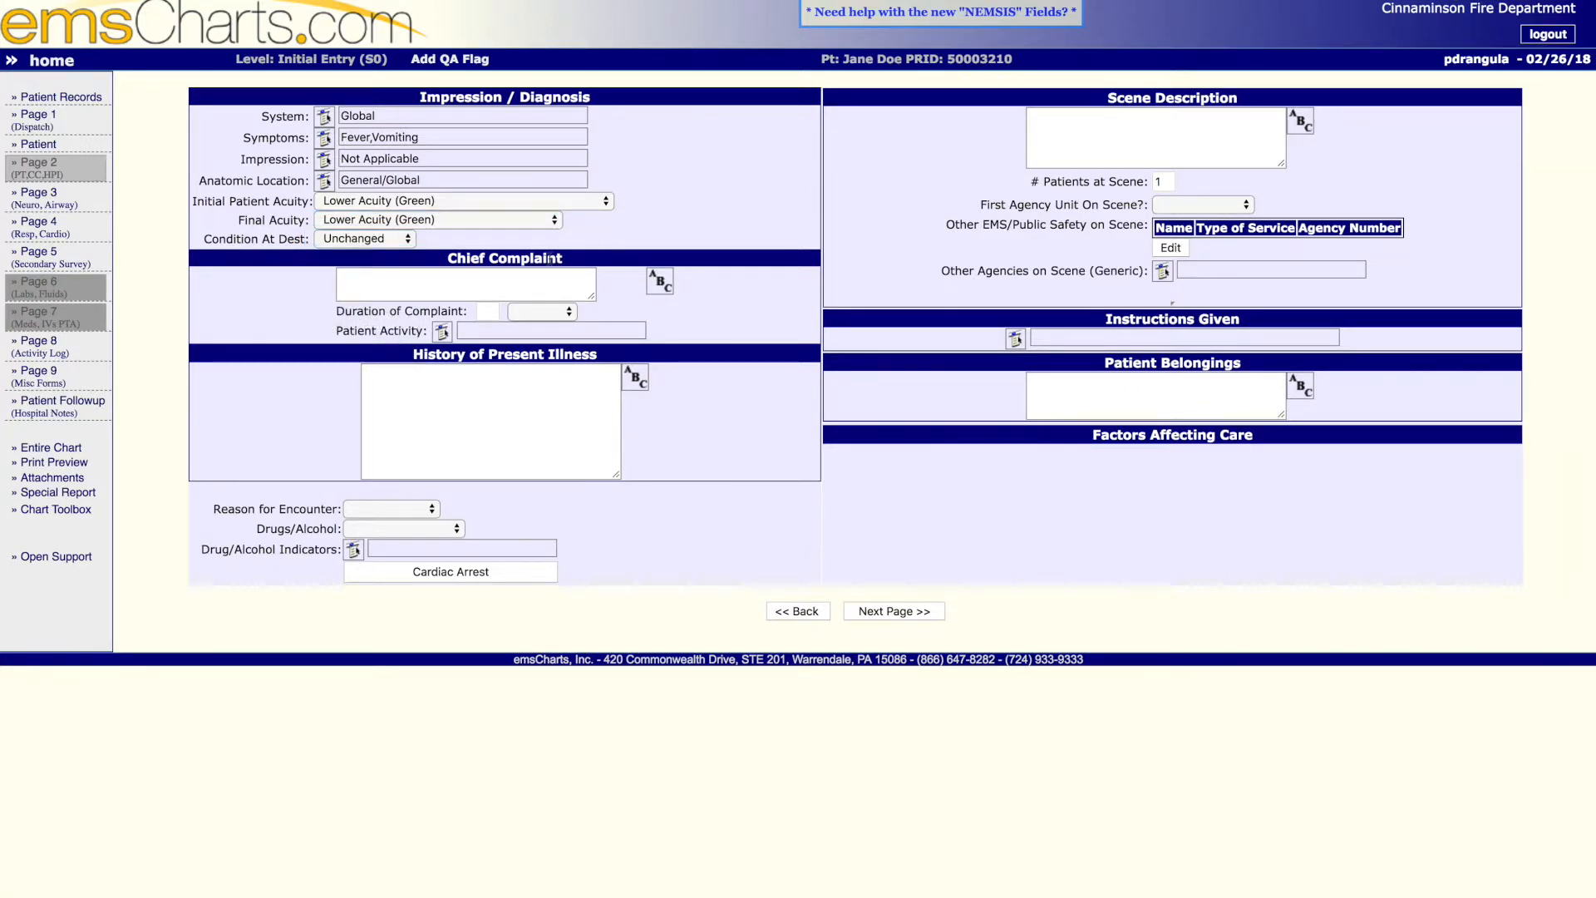
- Enter "Not feeling well" as the chief complaint with a duration of 5 hours
click(499, 284)
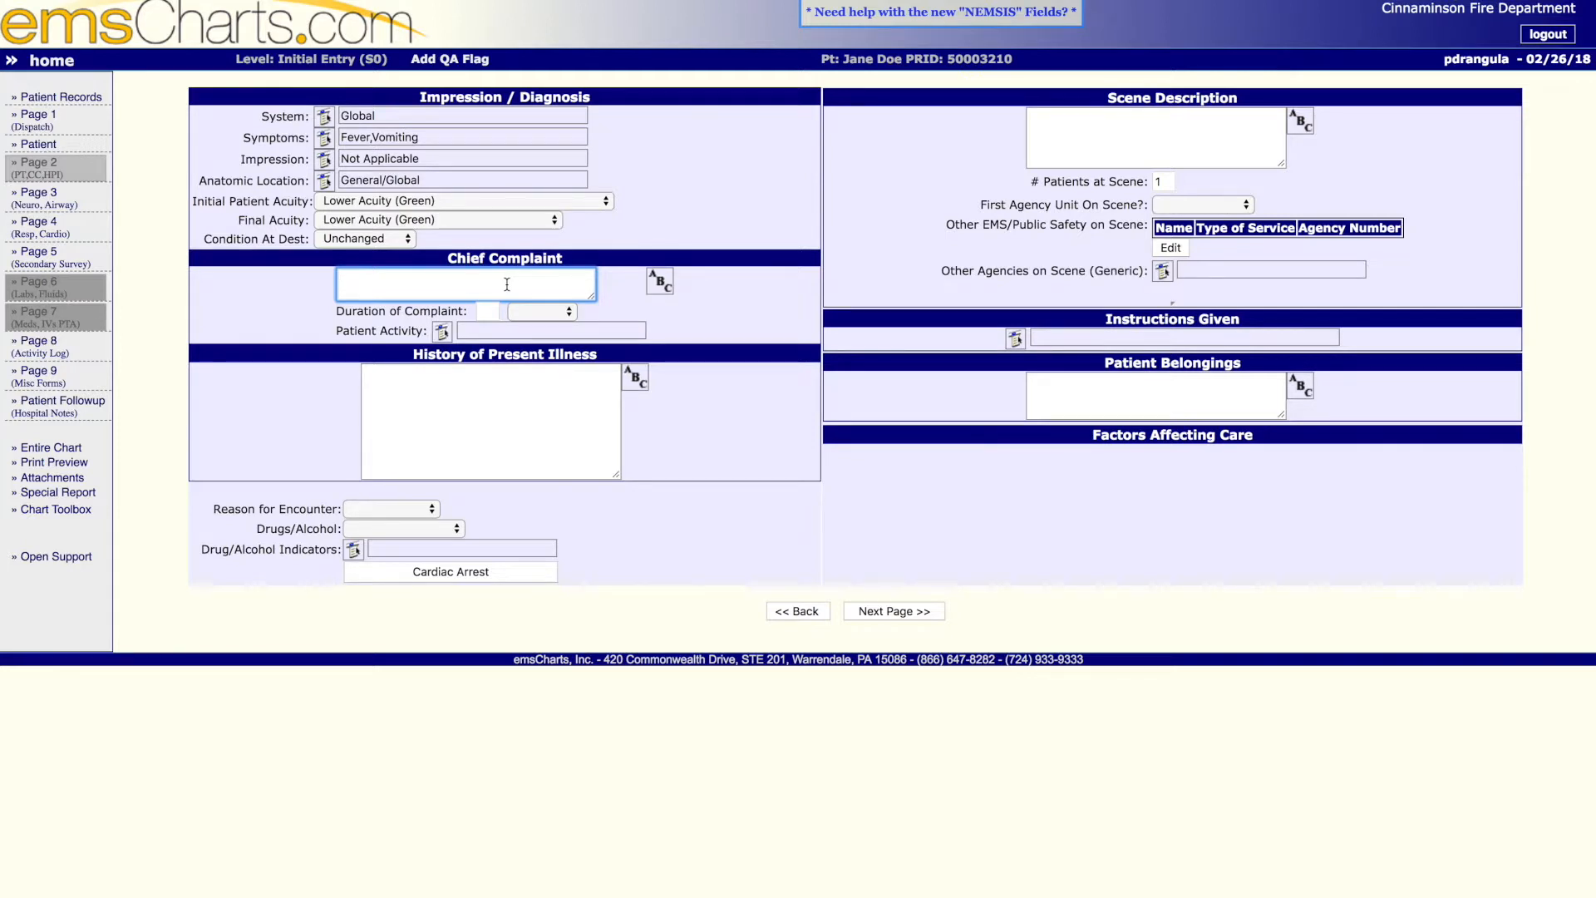
text(Not feeling well)
key(Tab)
text(5)
key(Tab)
key(h)
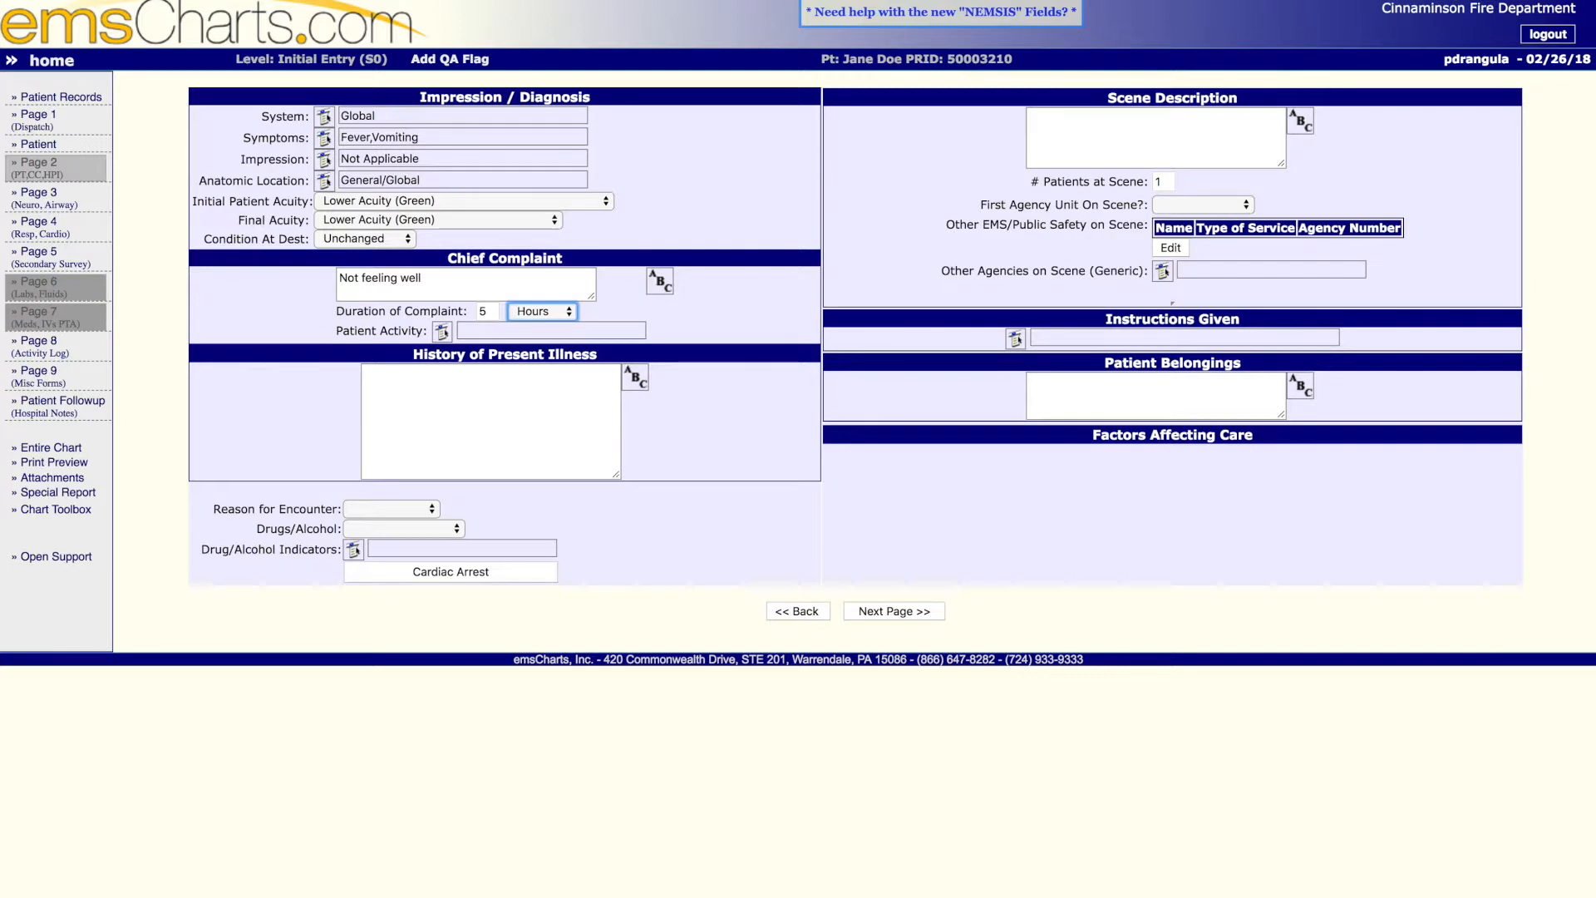
- Keep the complaint duration in hours and begin the history of present illness with "Pt was not feeling well over the last few days."
click(554, 315)
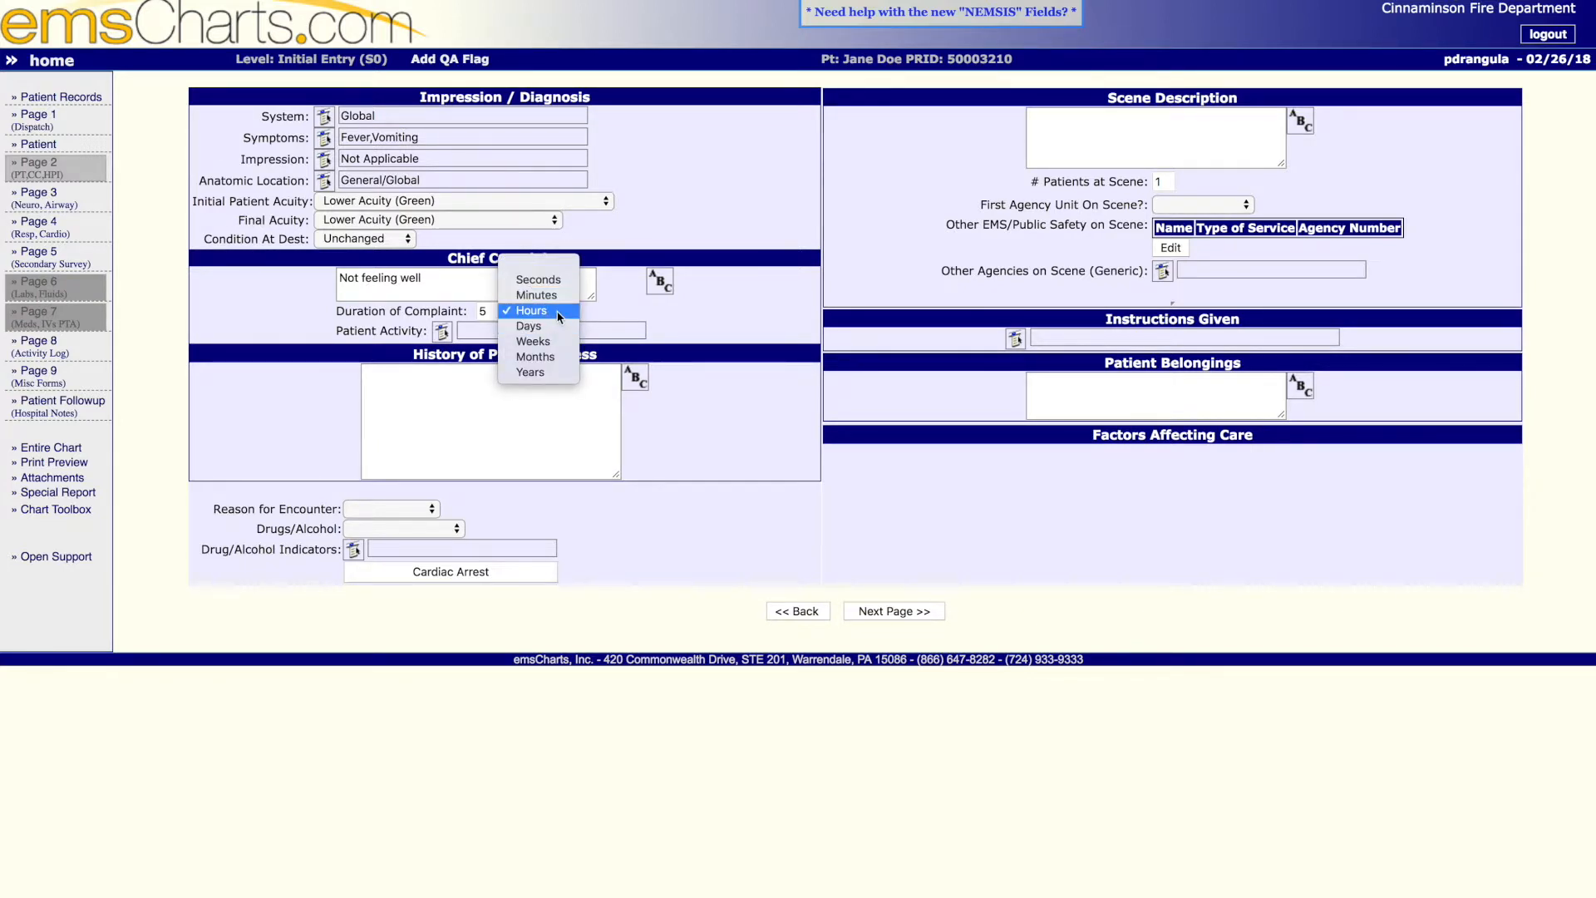
click(558, 317)
click(511, 375)
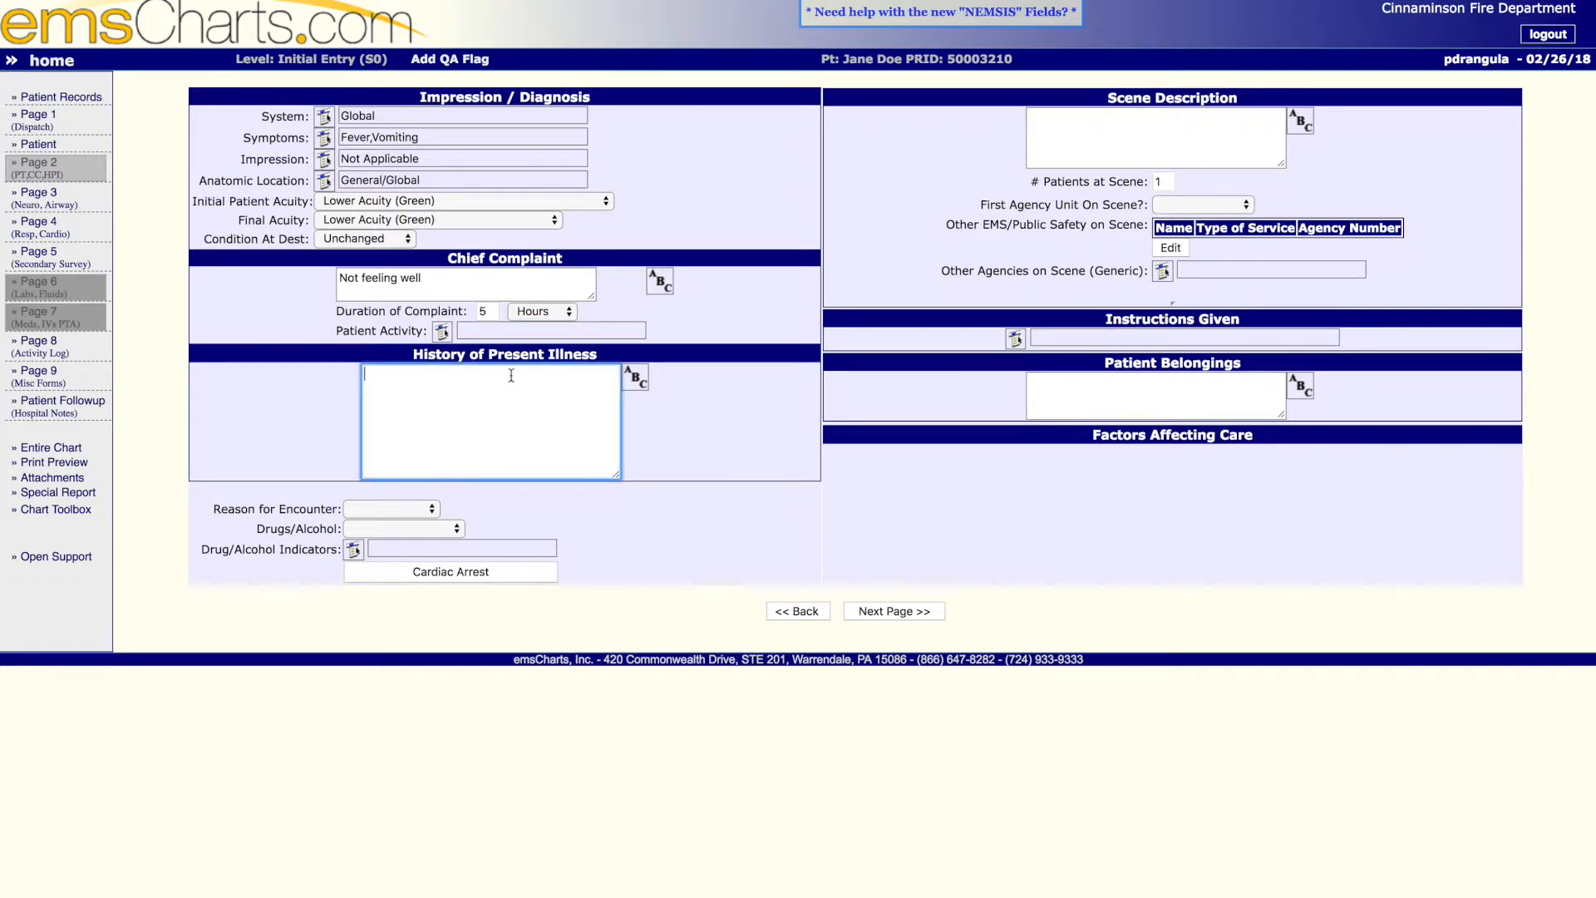
text(Pt was not feeling well over the last few days. )
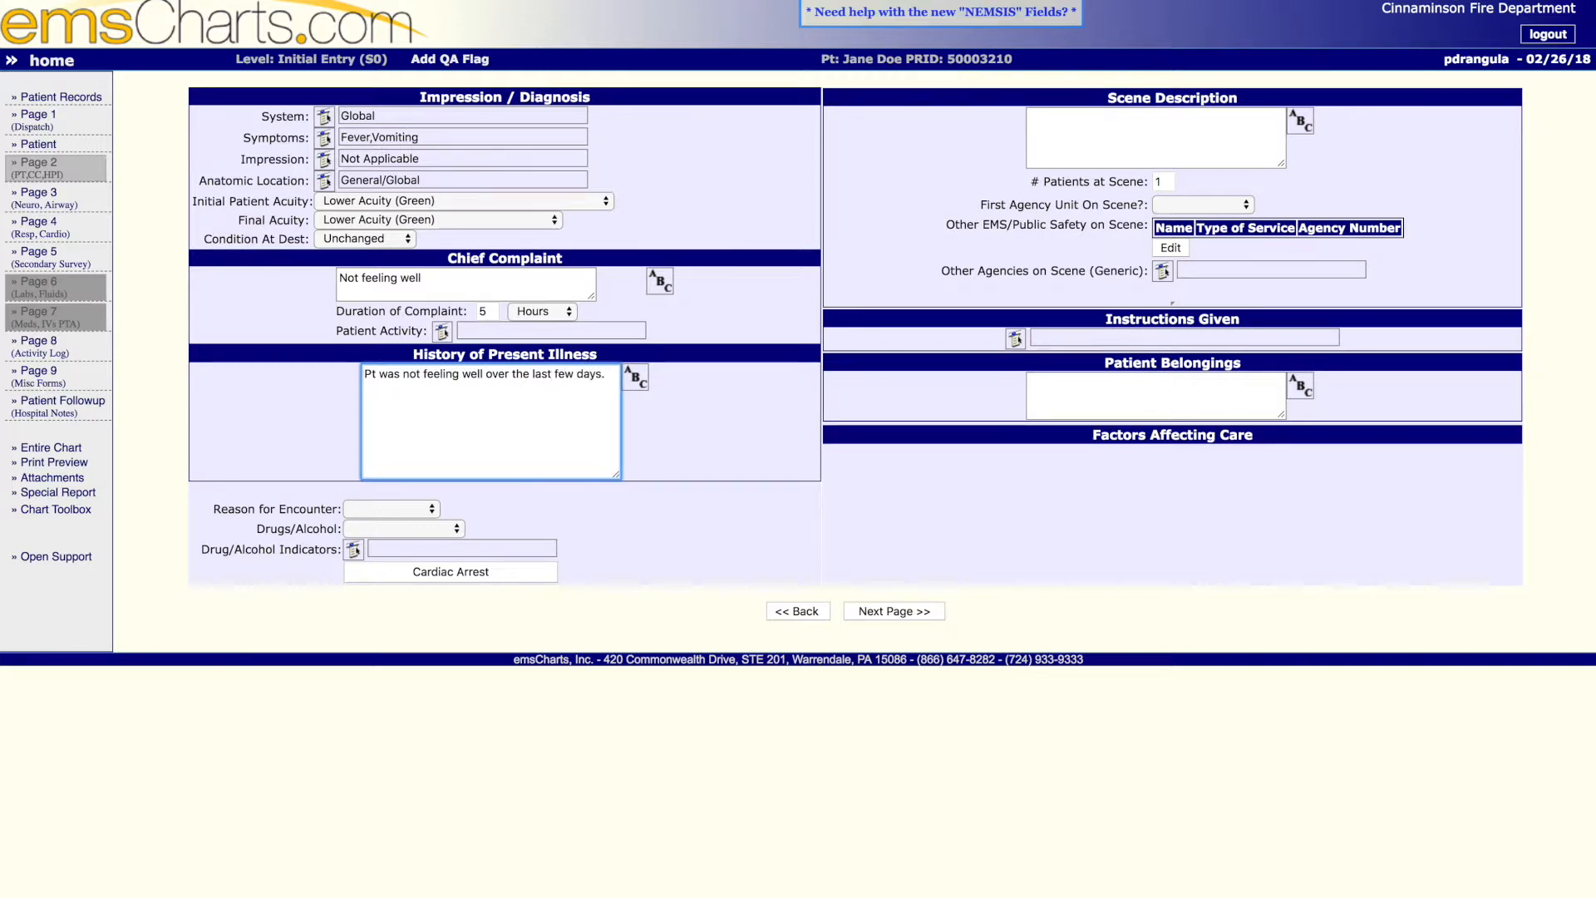
text(However earlier on date of dispatch the pt)
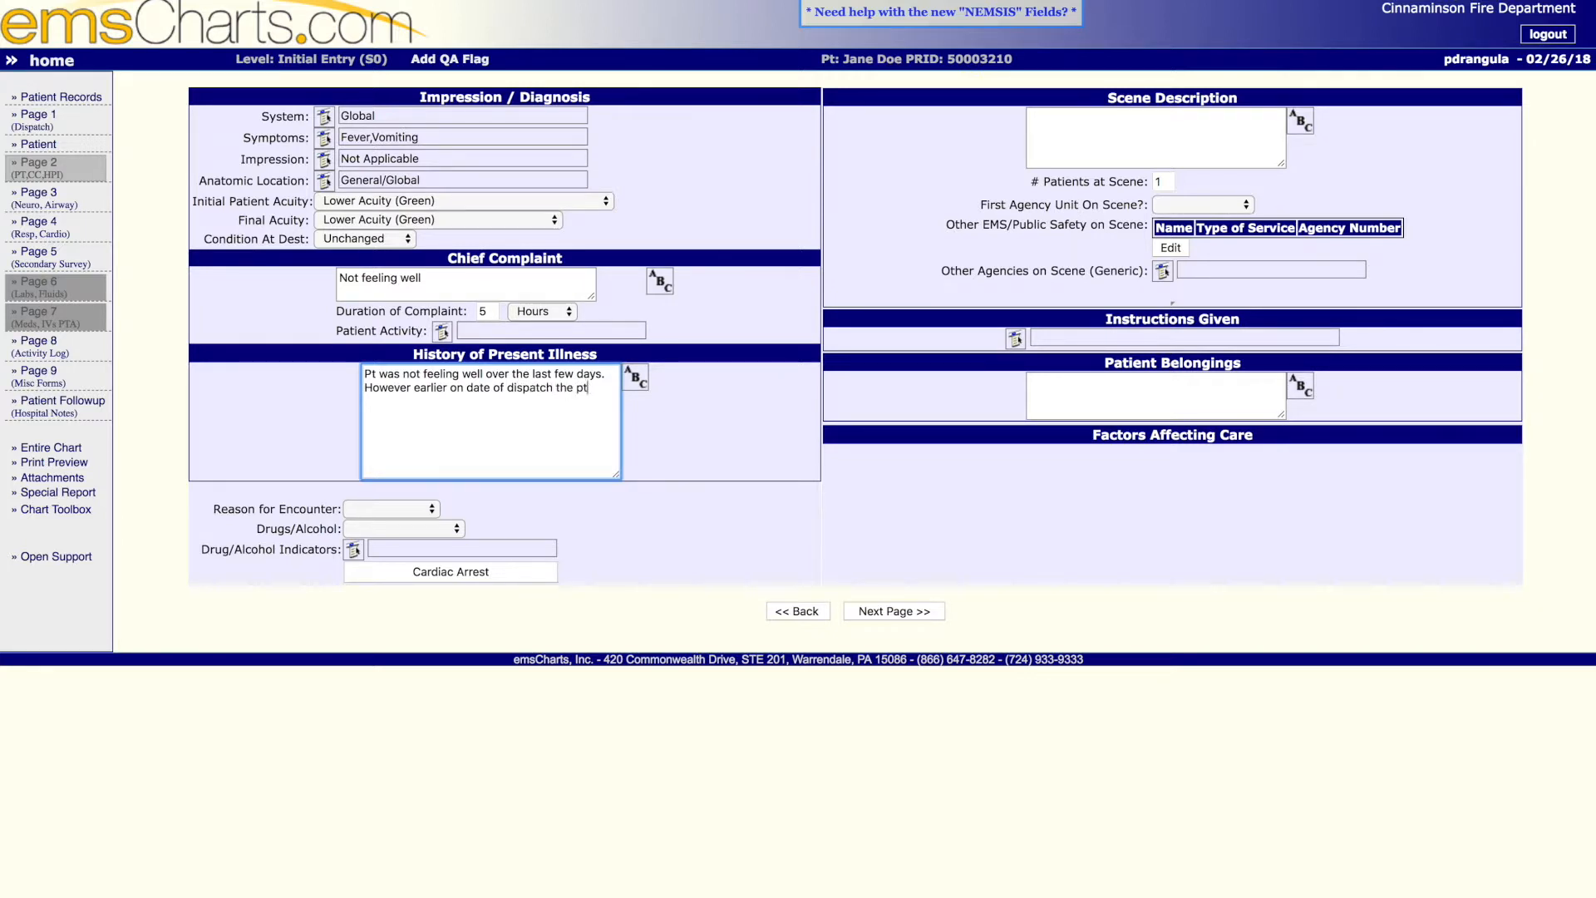
text(rstarted to experience a fever and vomit)
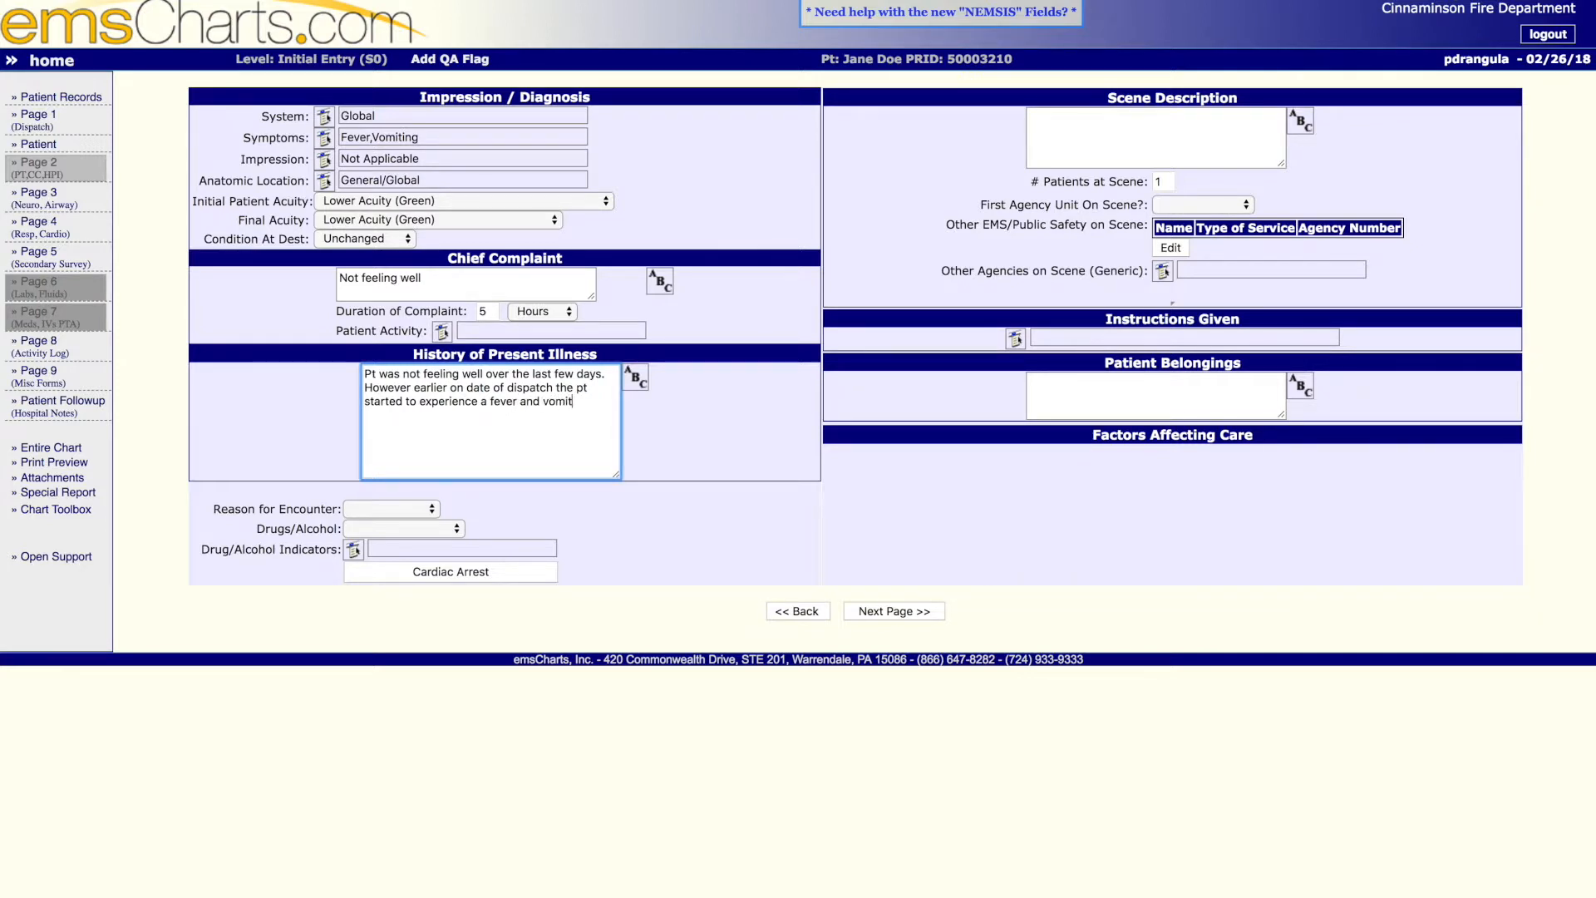
text(ing. Family called 911 for assistance.)
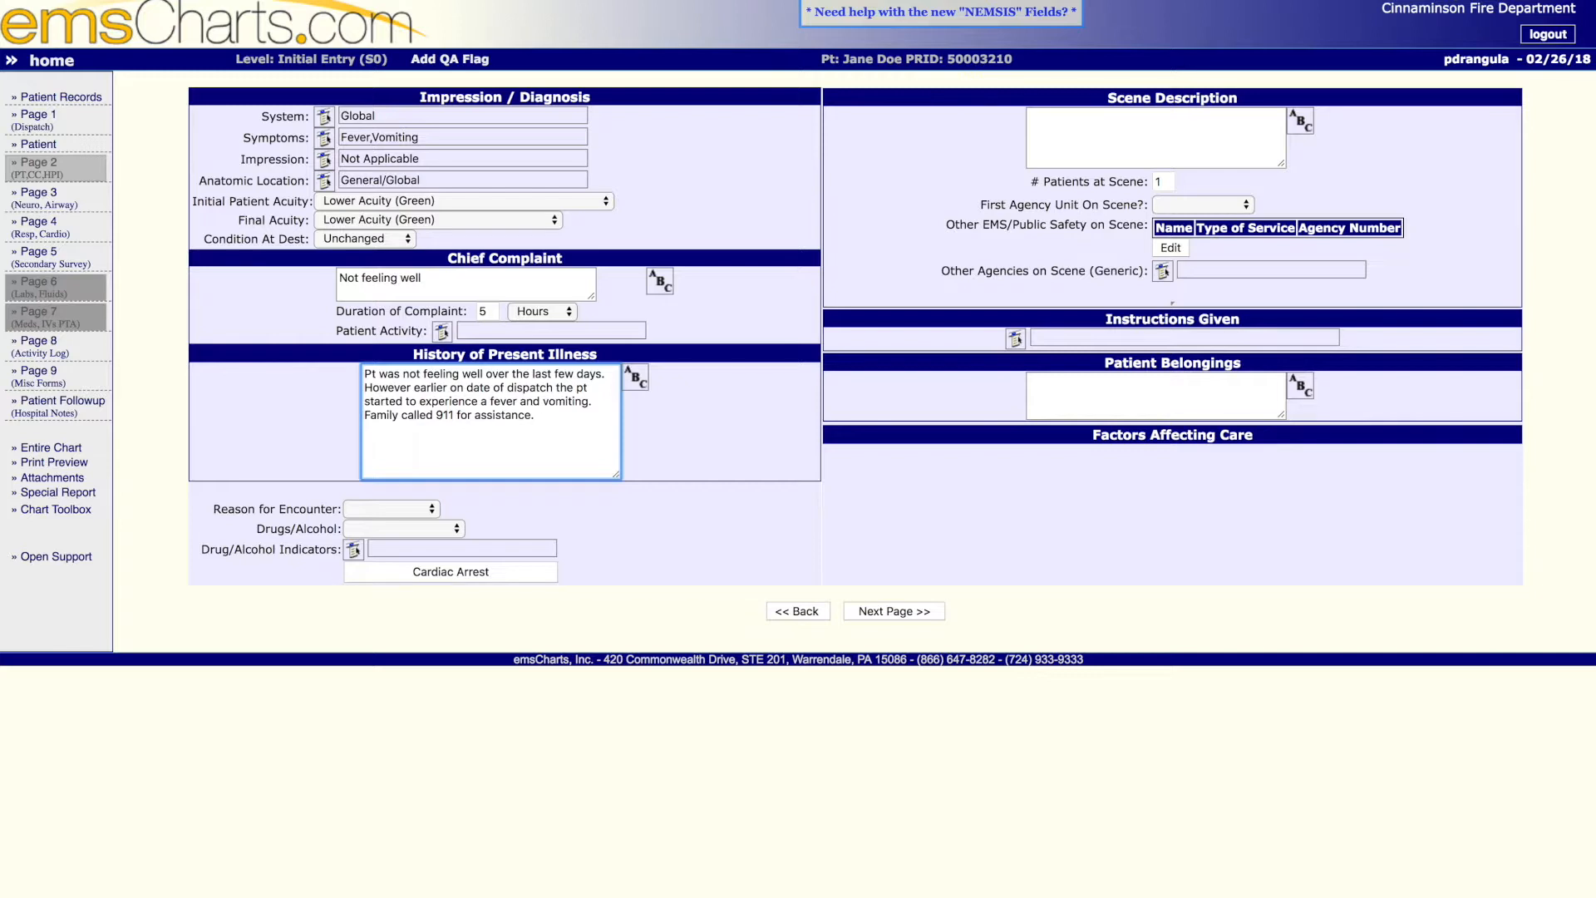
- Set the reason for encounter to Non-Injury, and both drugs/alcohol and the drug/alcohol indicators to None
click(433, 510)
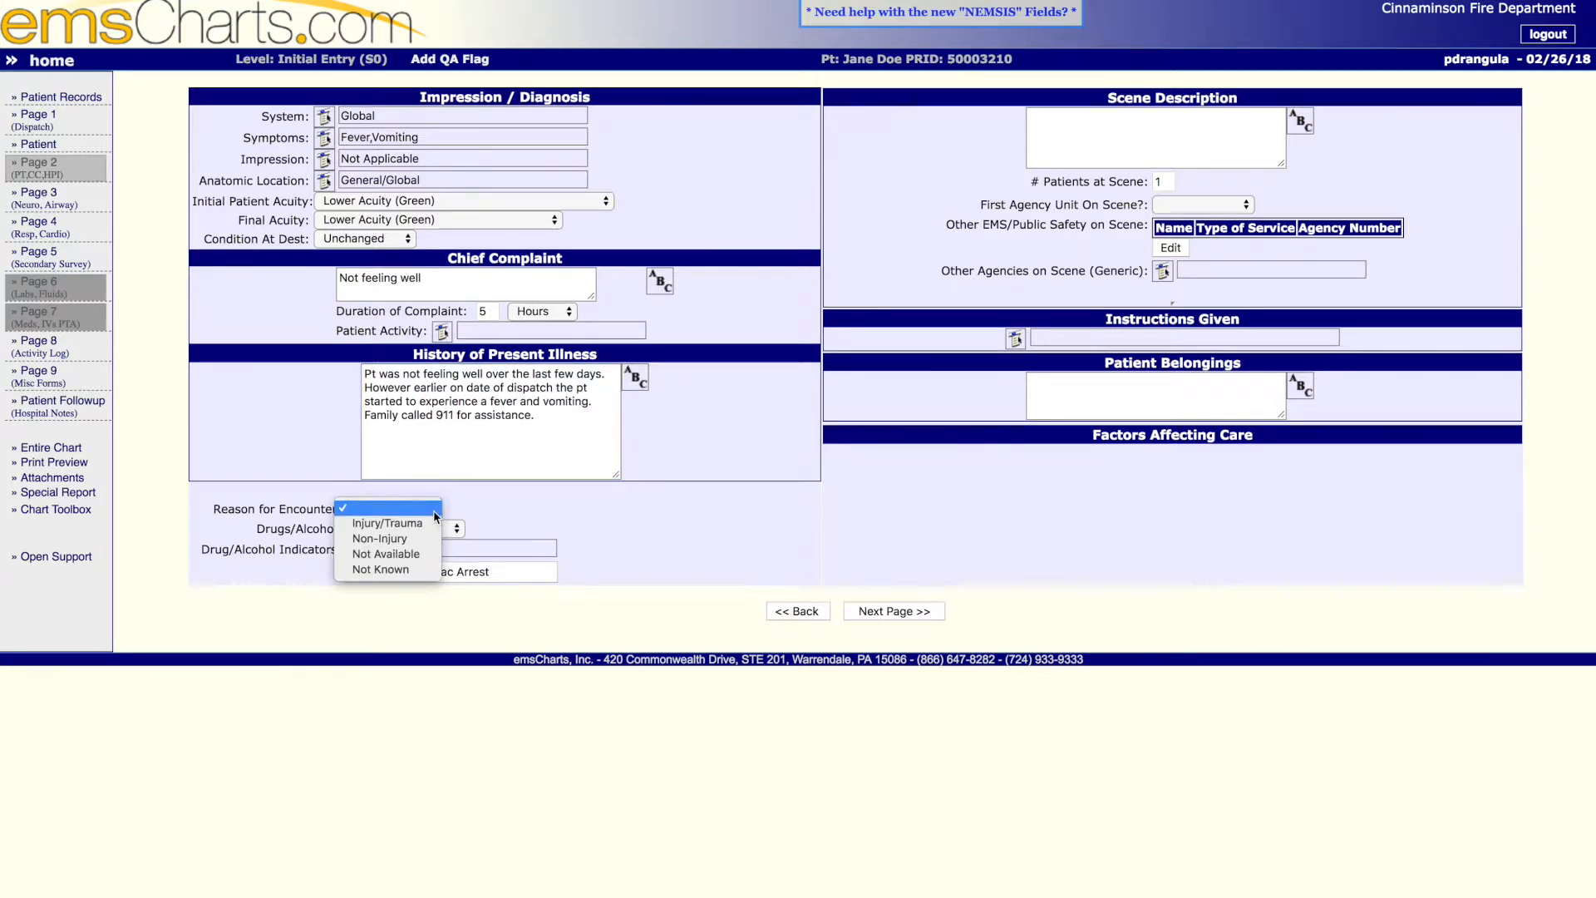
click(432, 539)
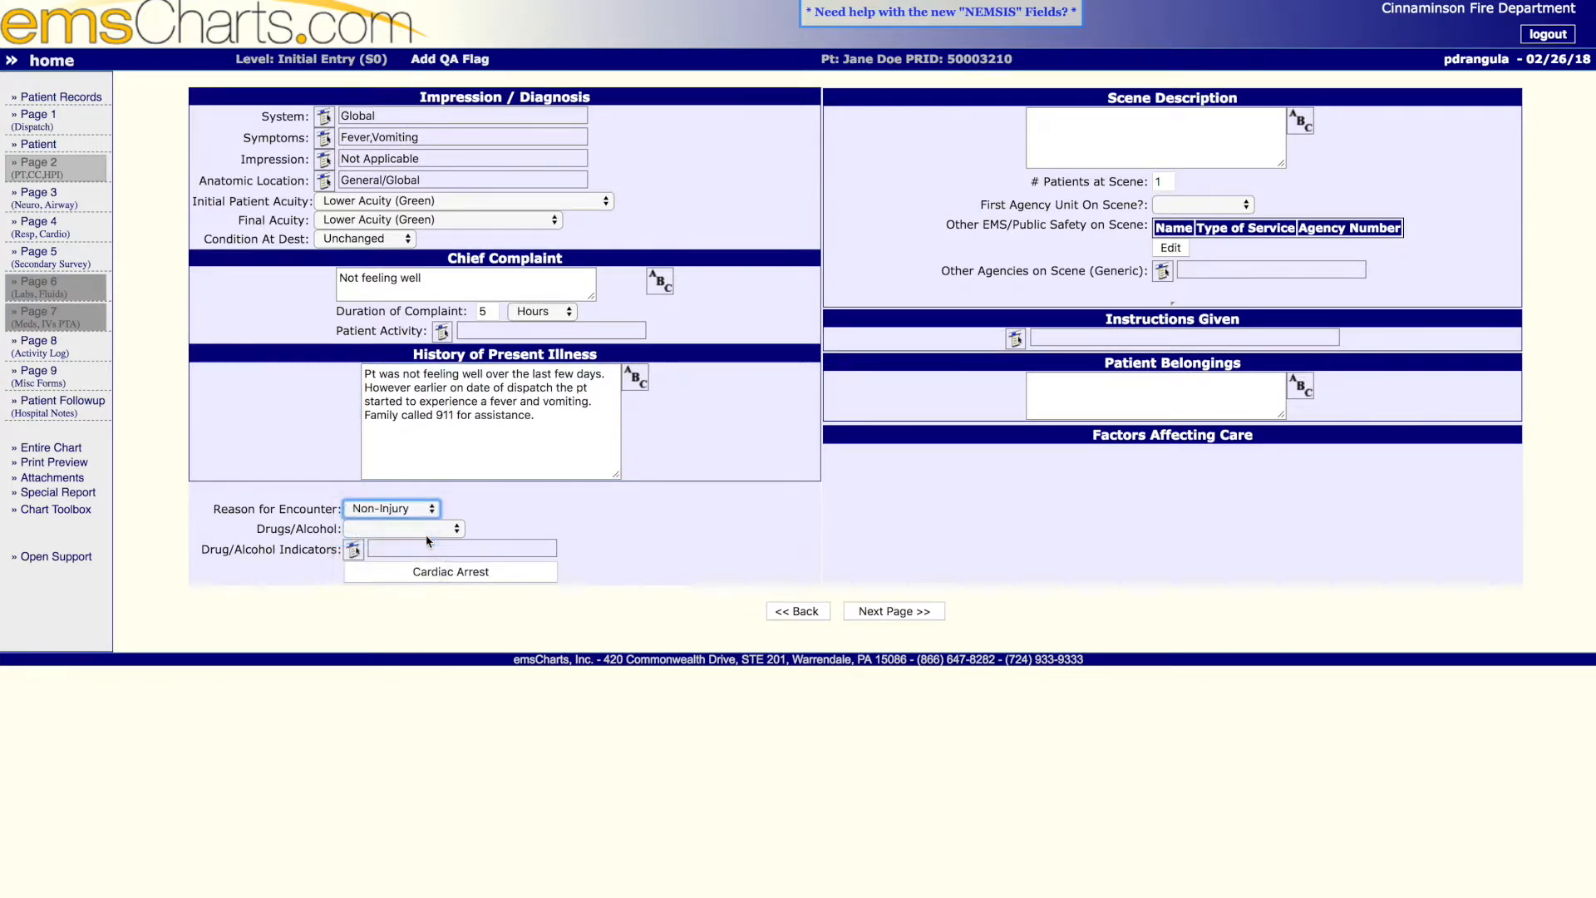
click(433, 529)
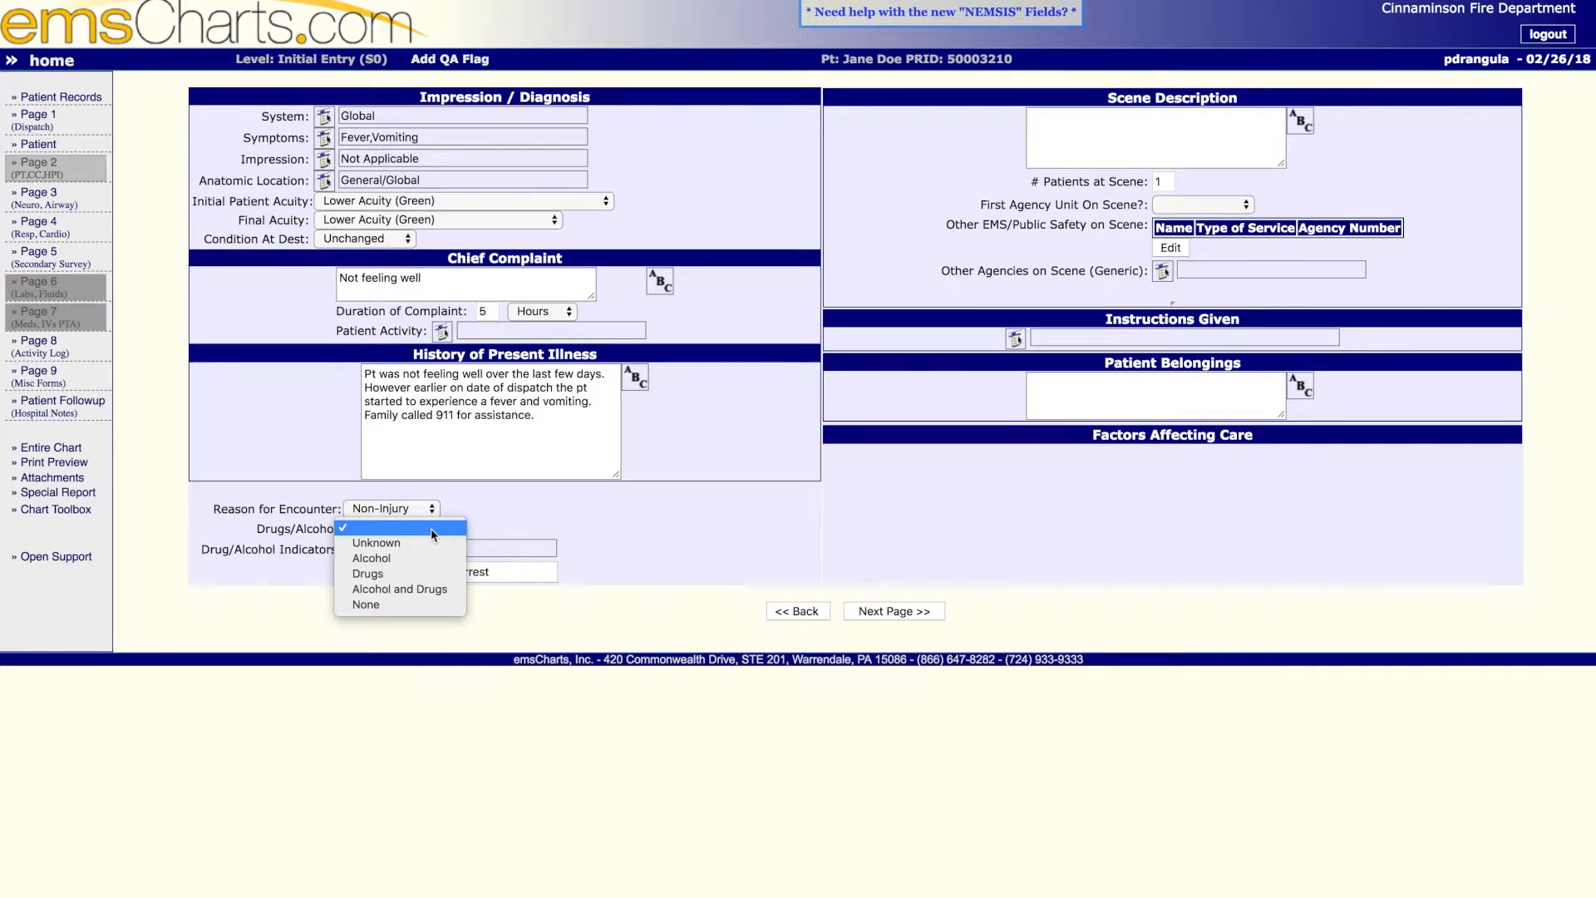
click(387, 613)
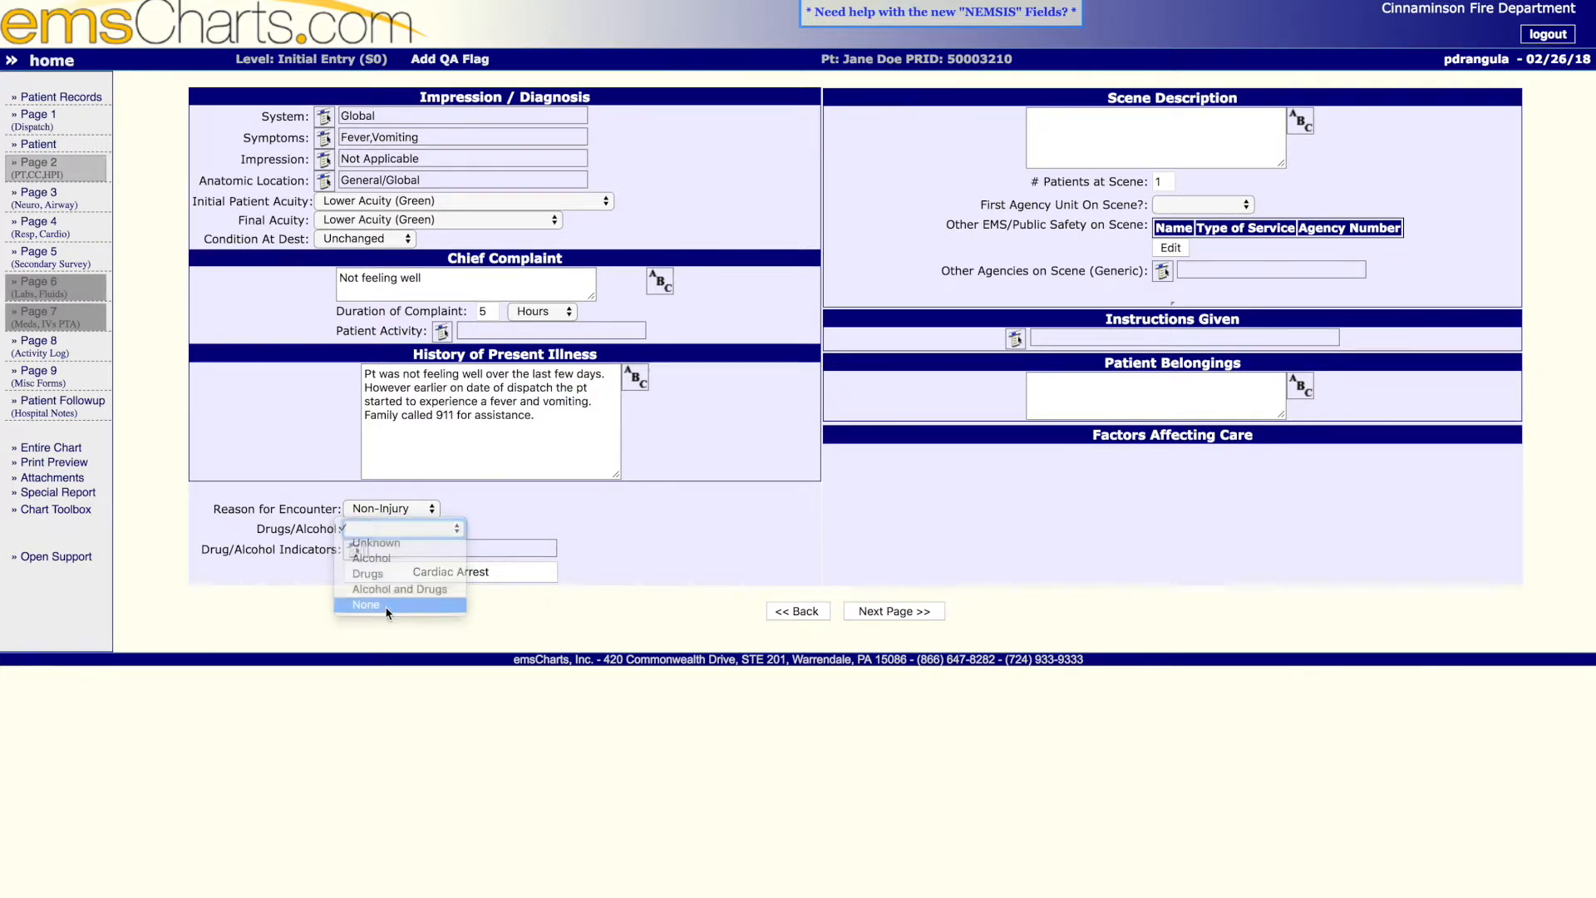
click(353, 550)
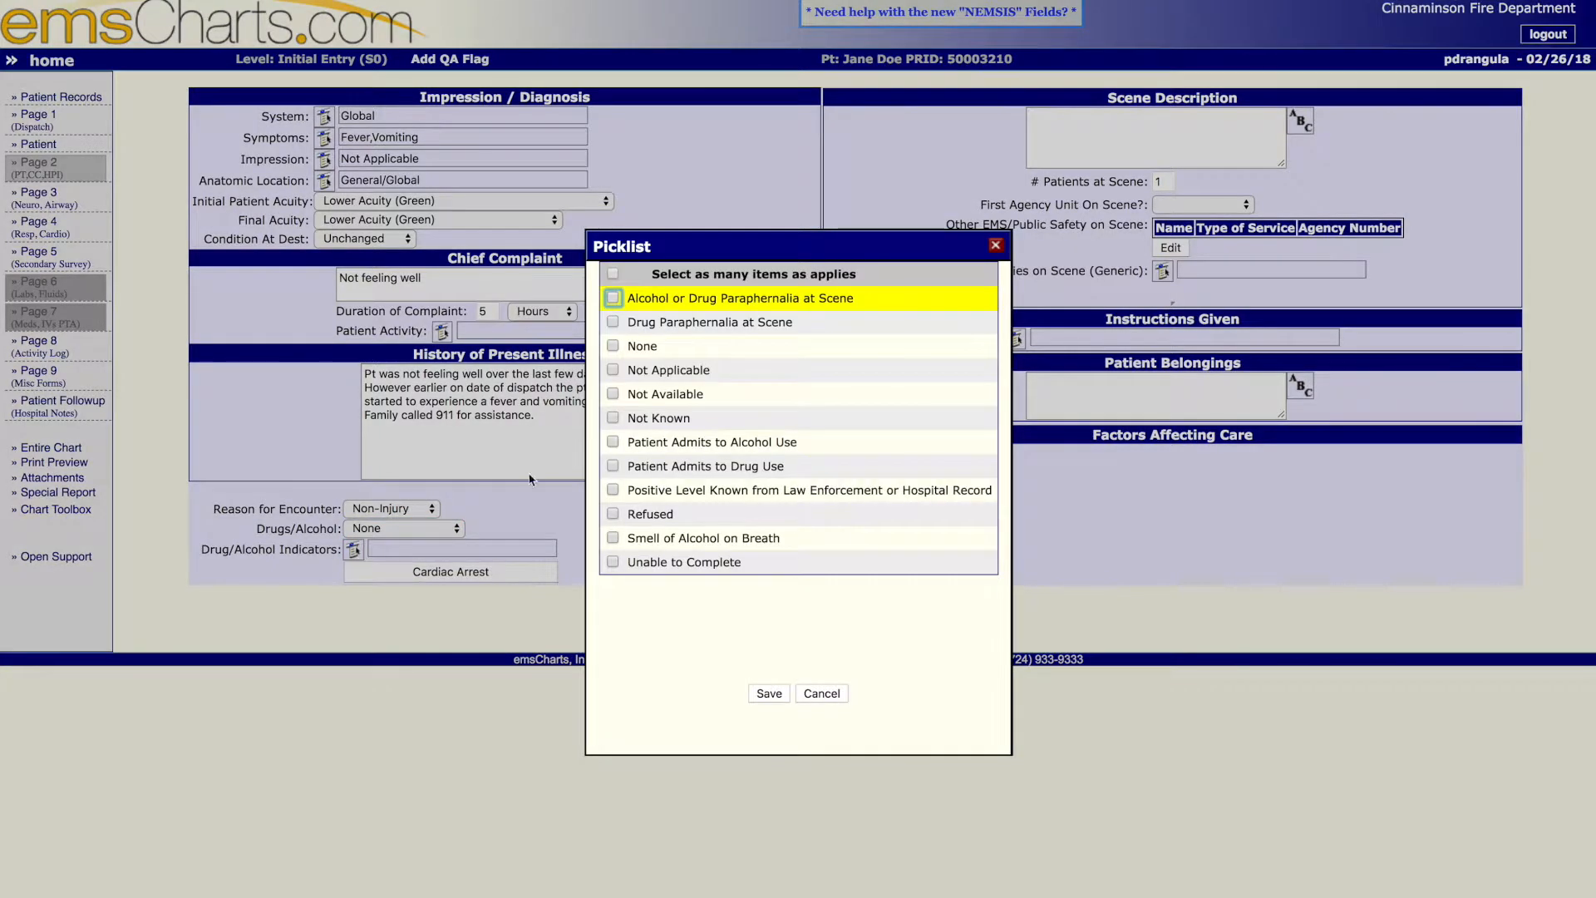
click(612, 346)
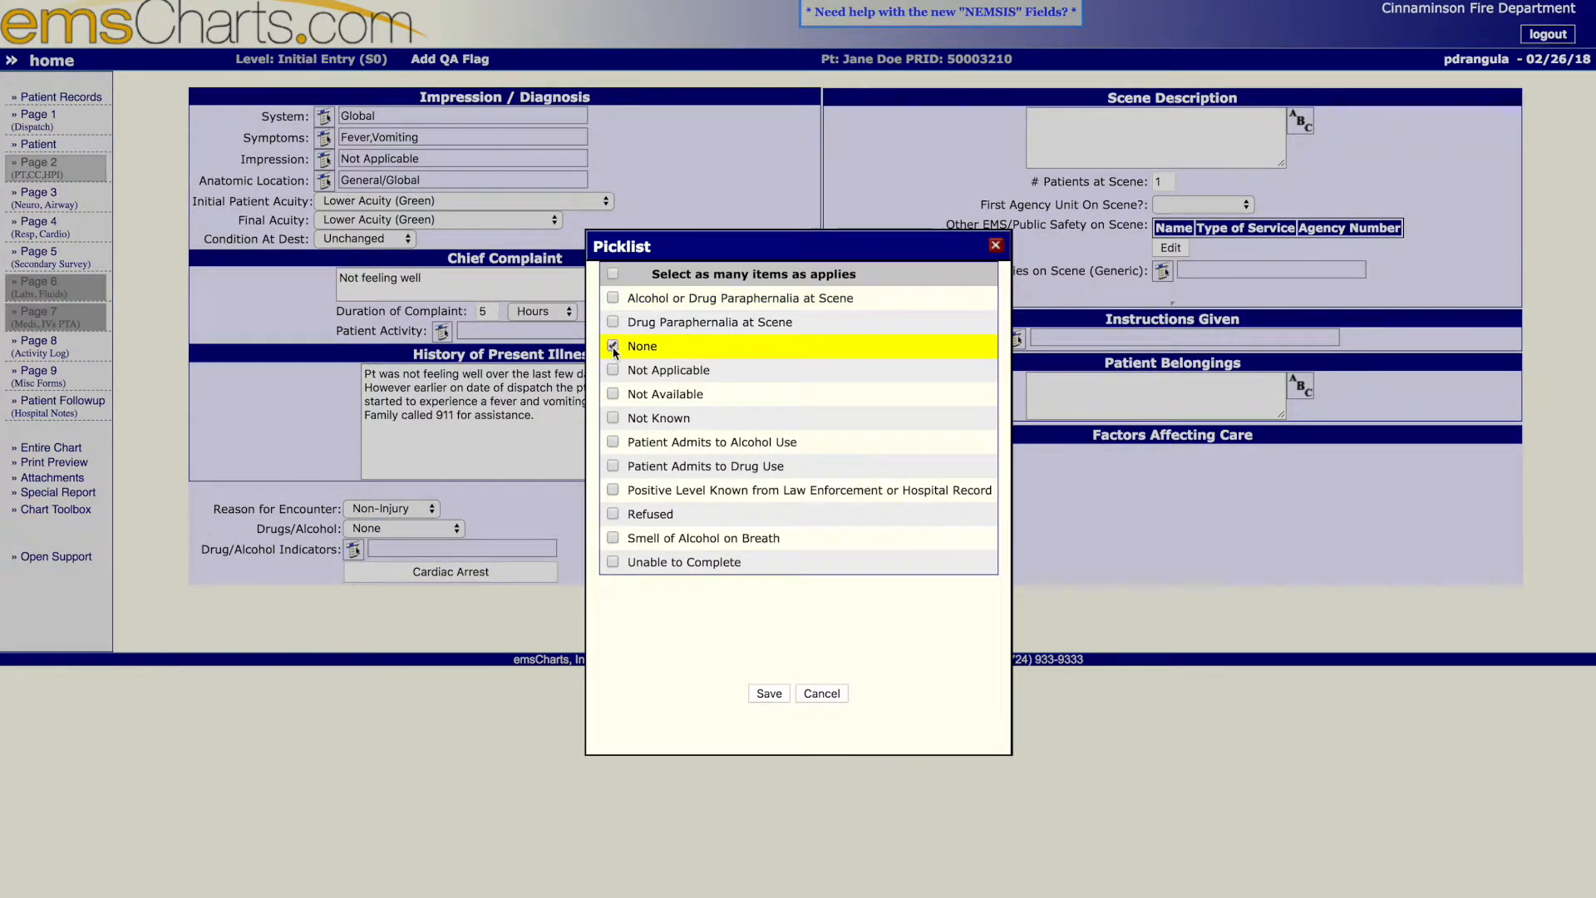
click(769, 694)
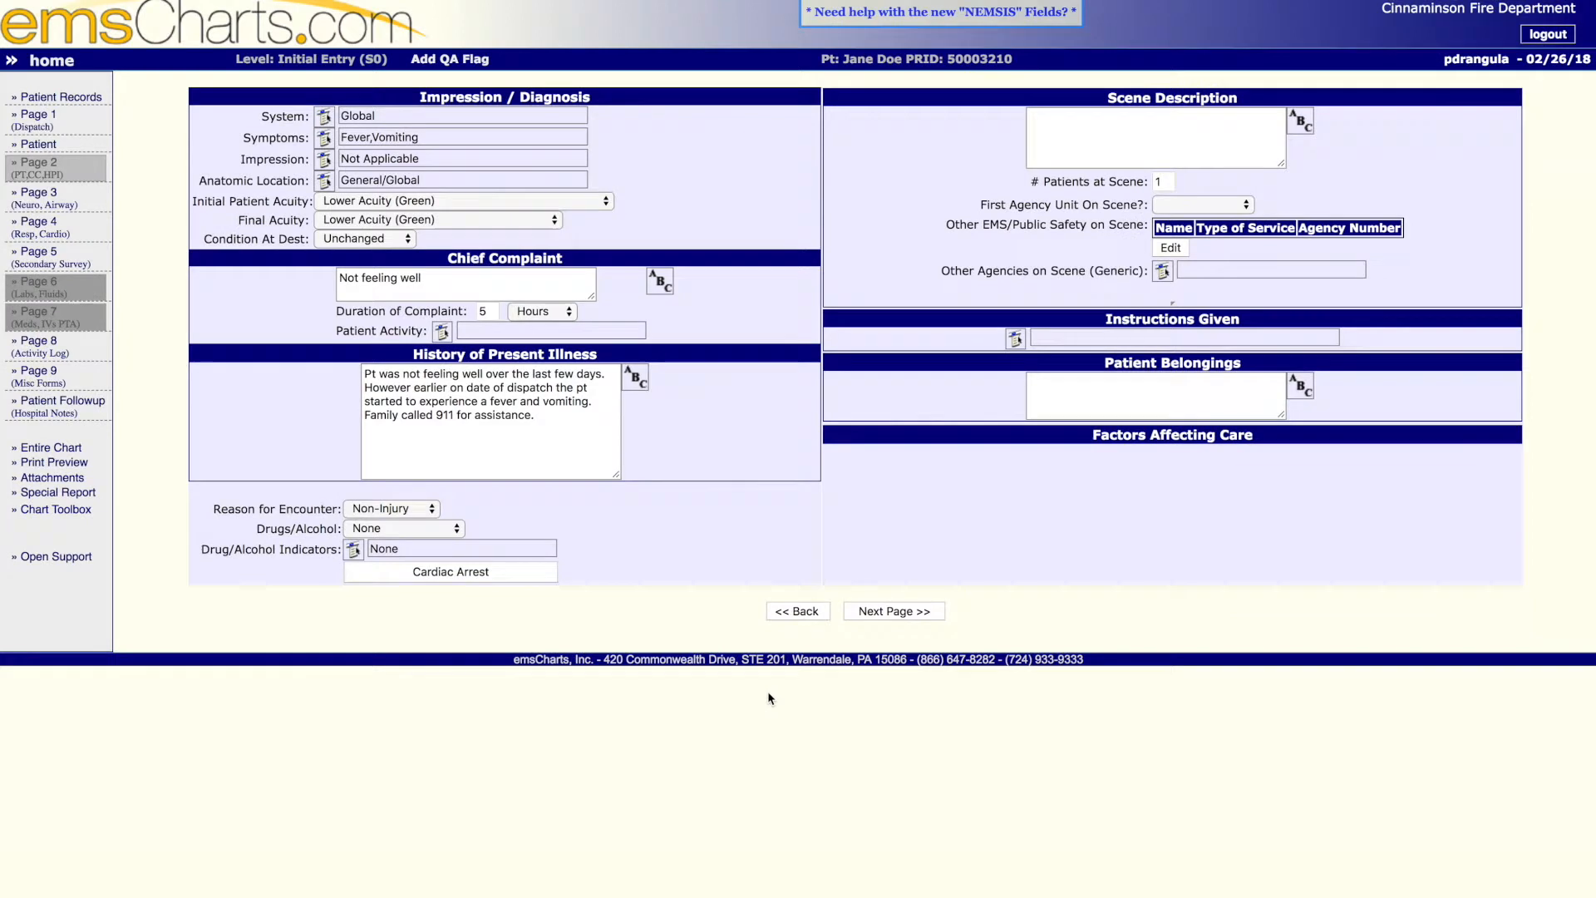
- Enter the scene description "Pt sitting in chair CAOx3 with a bucket in their lap."
click(1195, 159)
text(Pt )
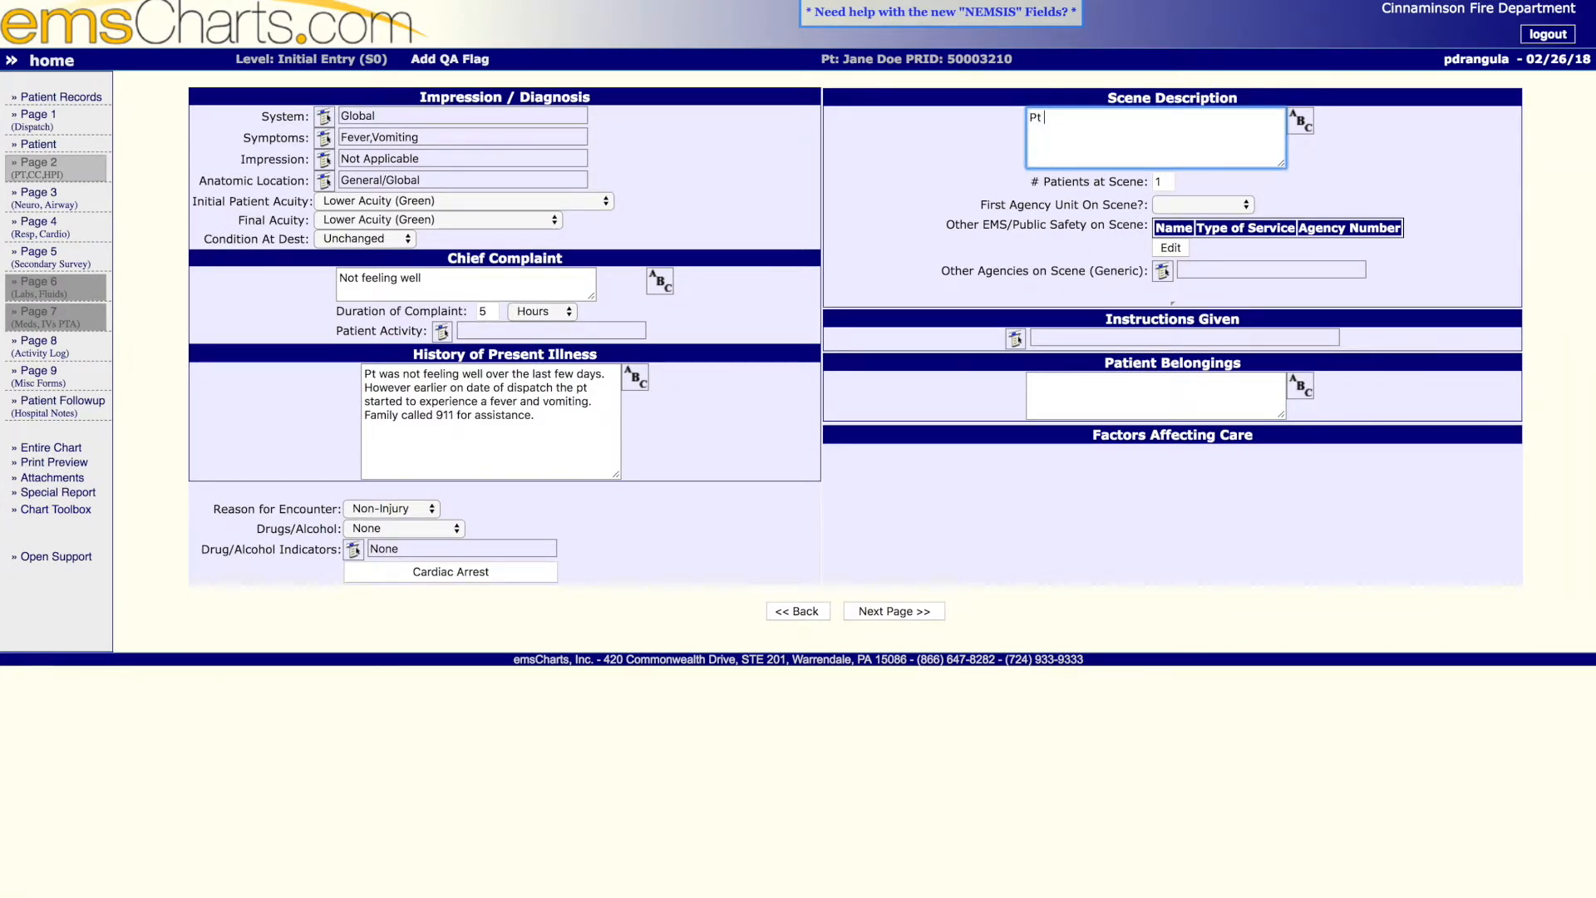
text(sitting in chair CAOx3 with a bucket in)
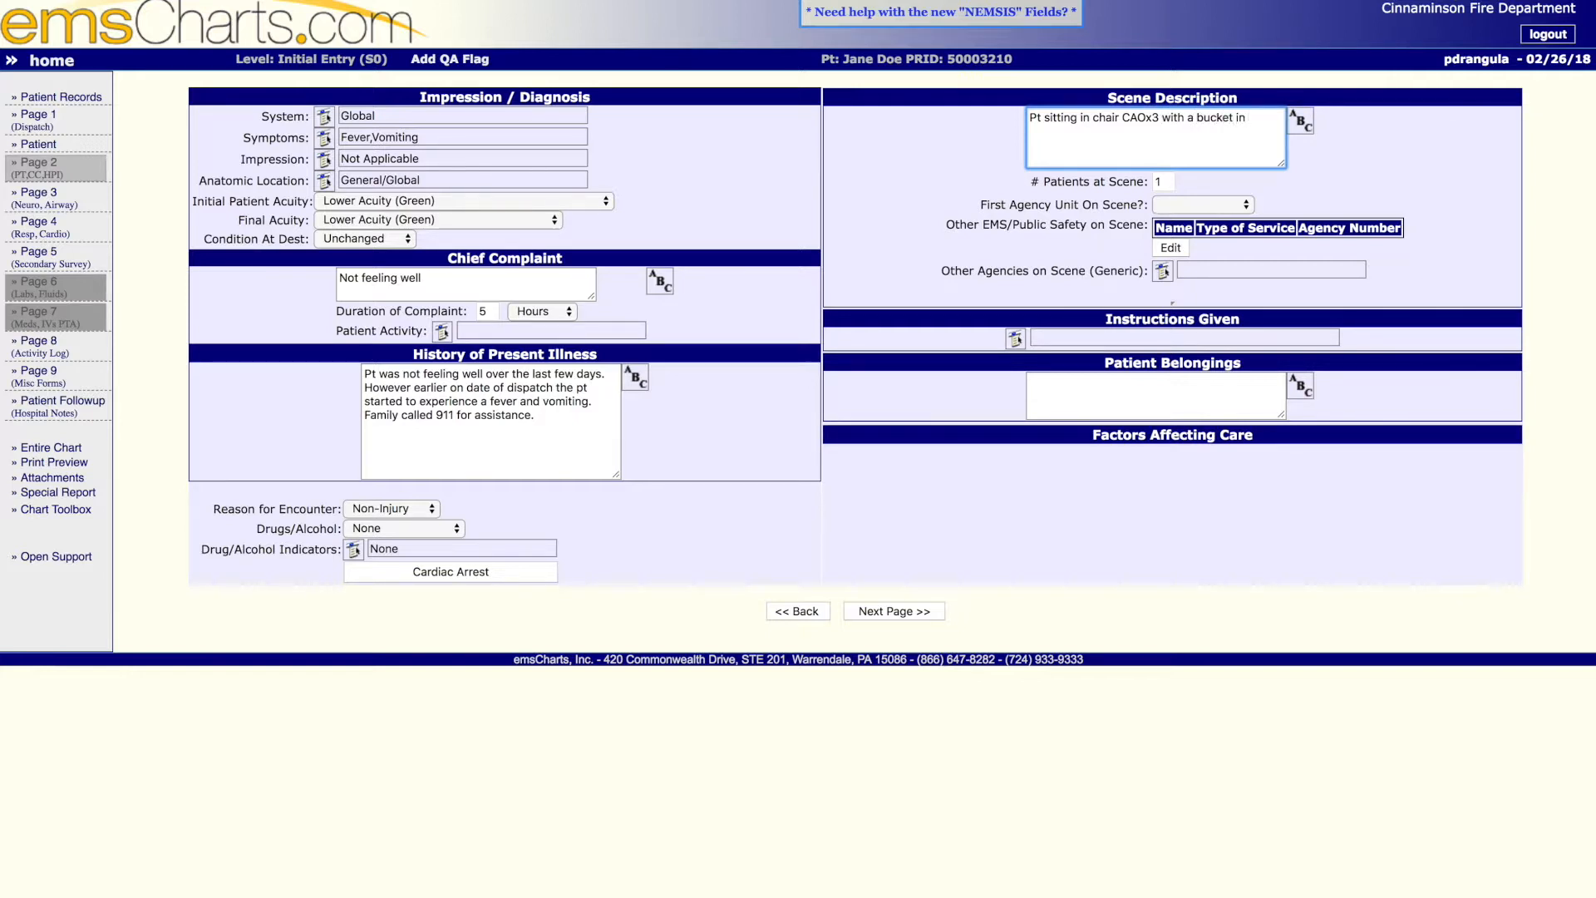
text( their lap.)
- Leave one patient at the scene and set First Agency Unit On Scene to Yes
click(1164, 180)
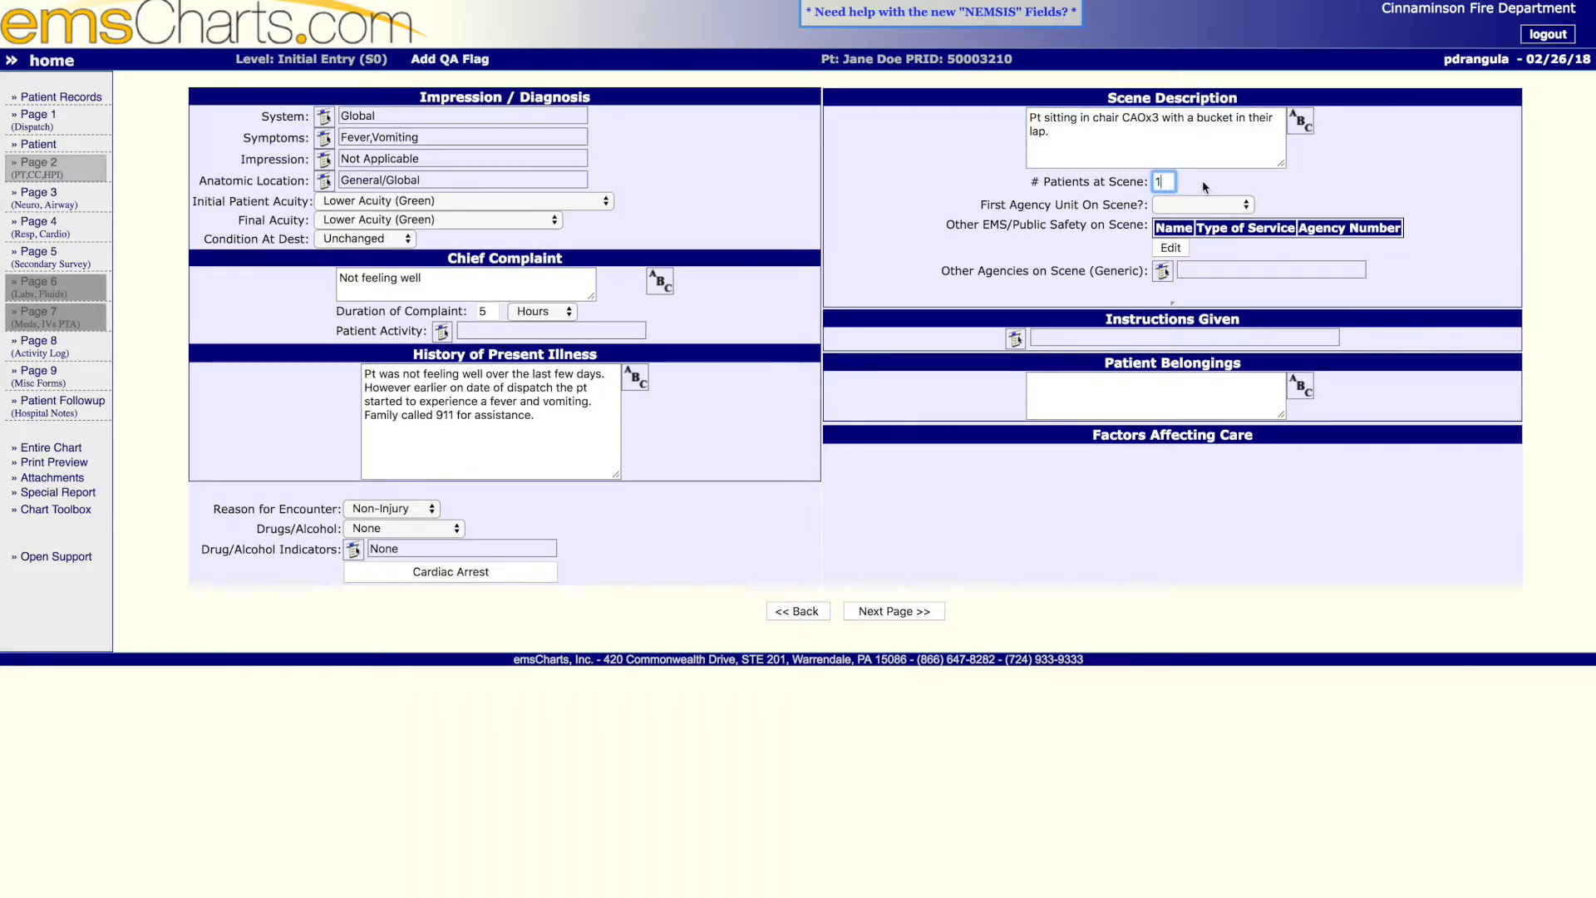
click(1196, 205)
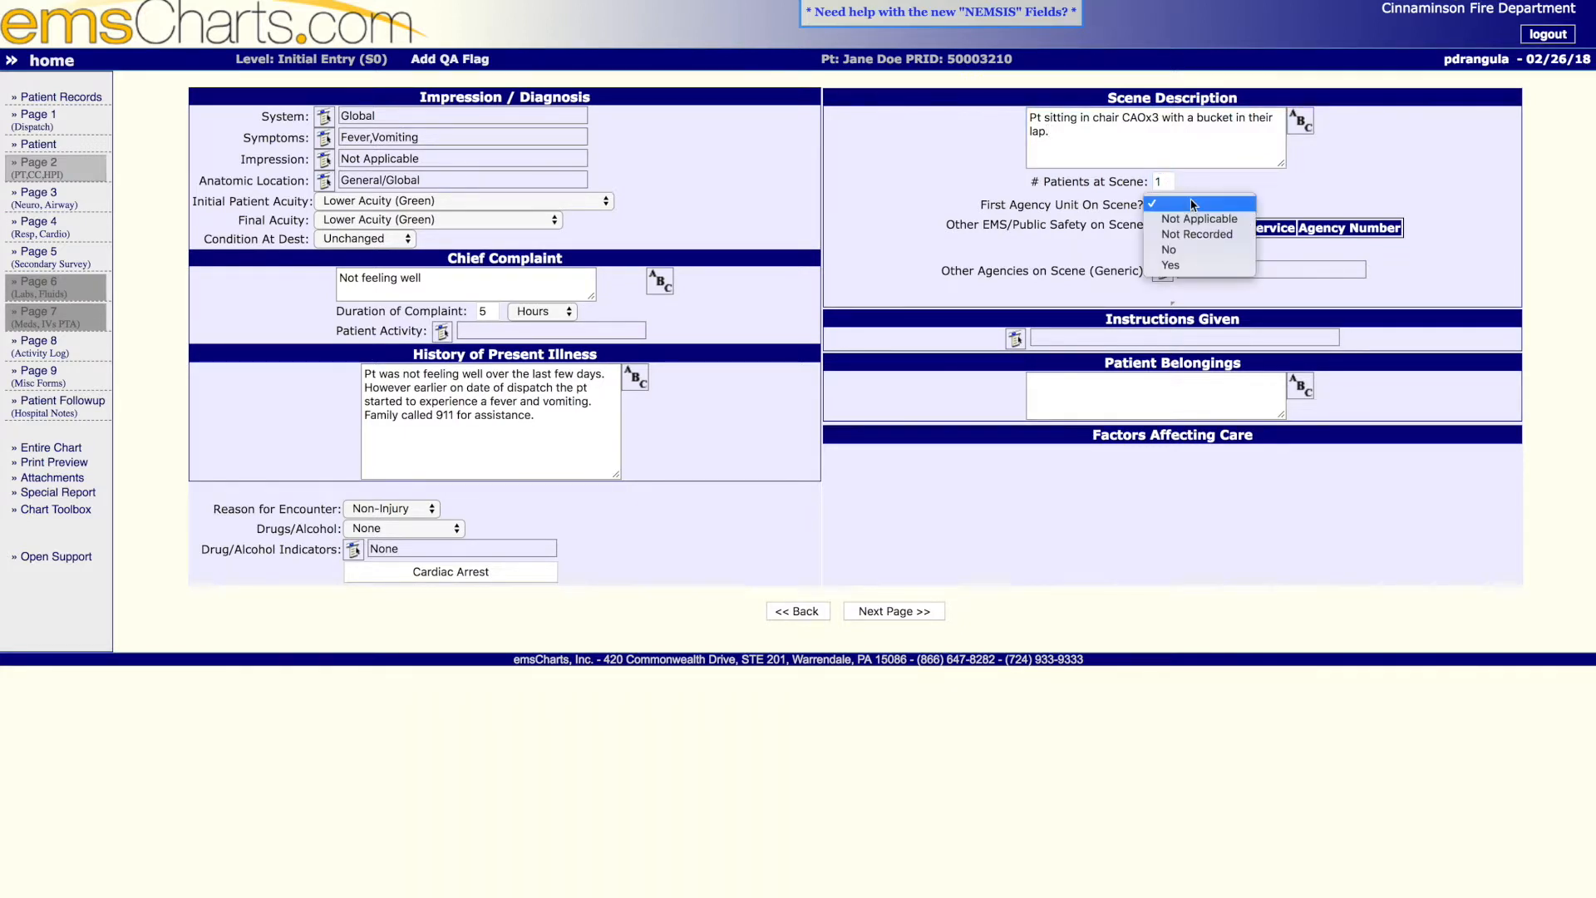
click(1184, 266)
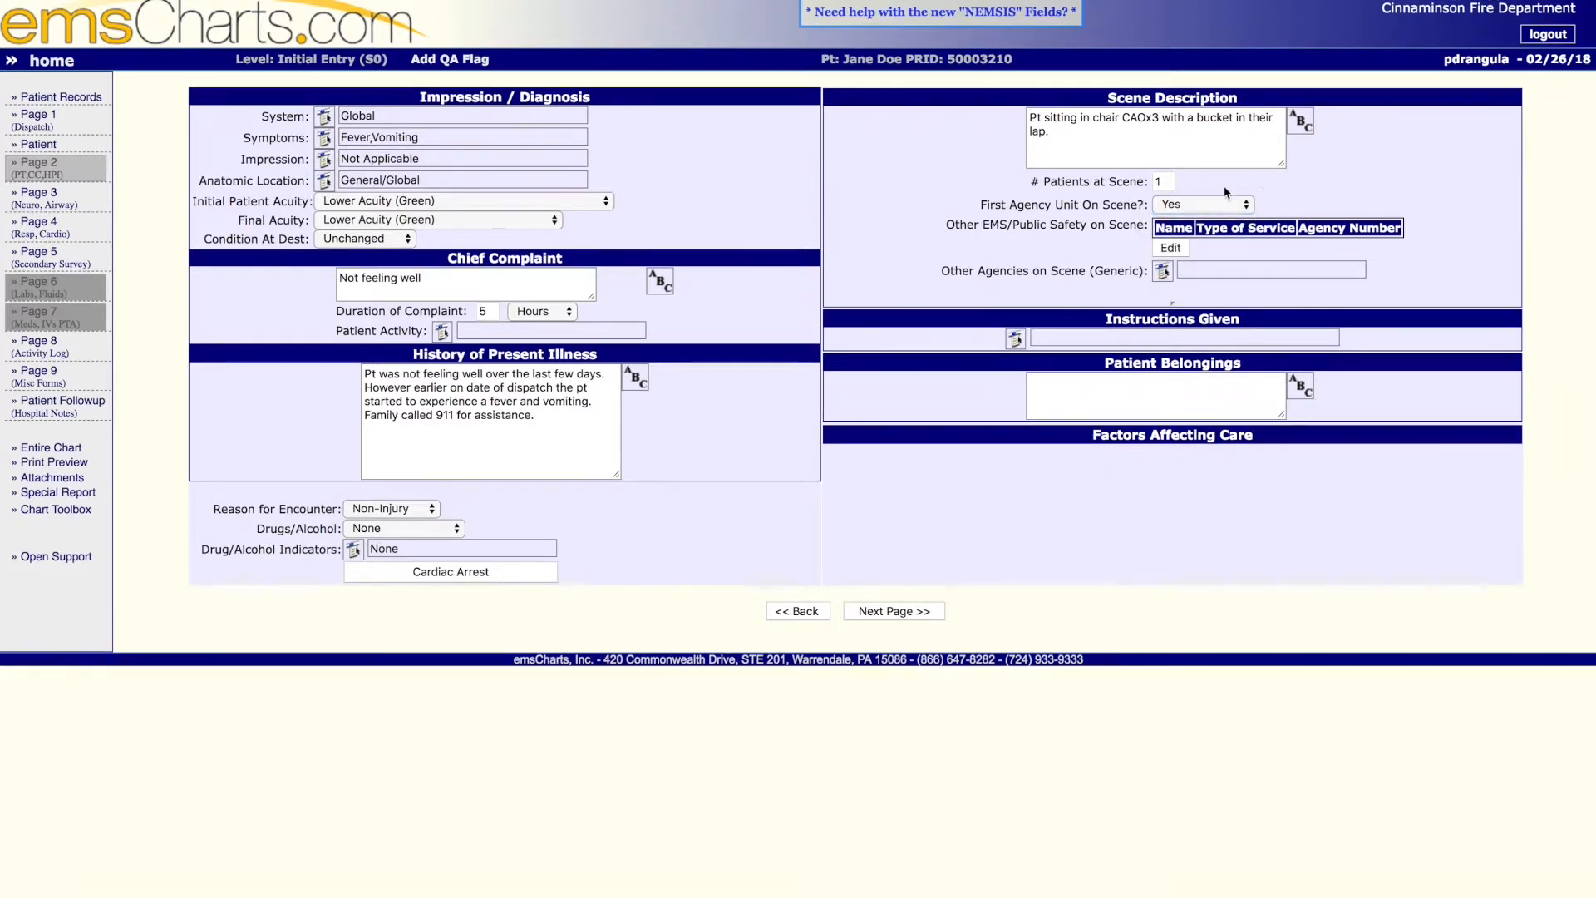
- Add Palmyra Ambulance Association as an Other EMS Agency on scene with agency number 8092, and close the agency dialog
click(1182, 251)
click(690, 285)
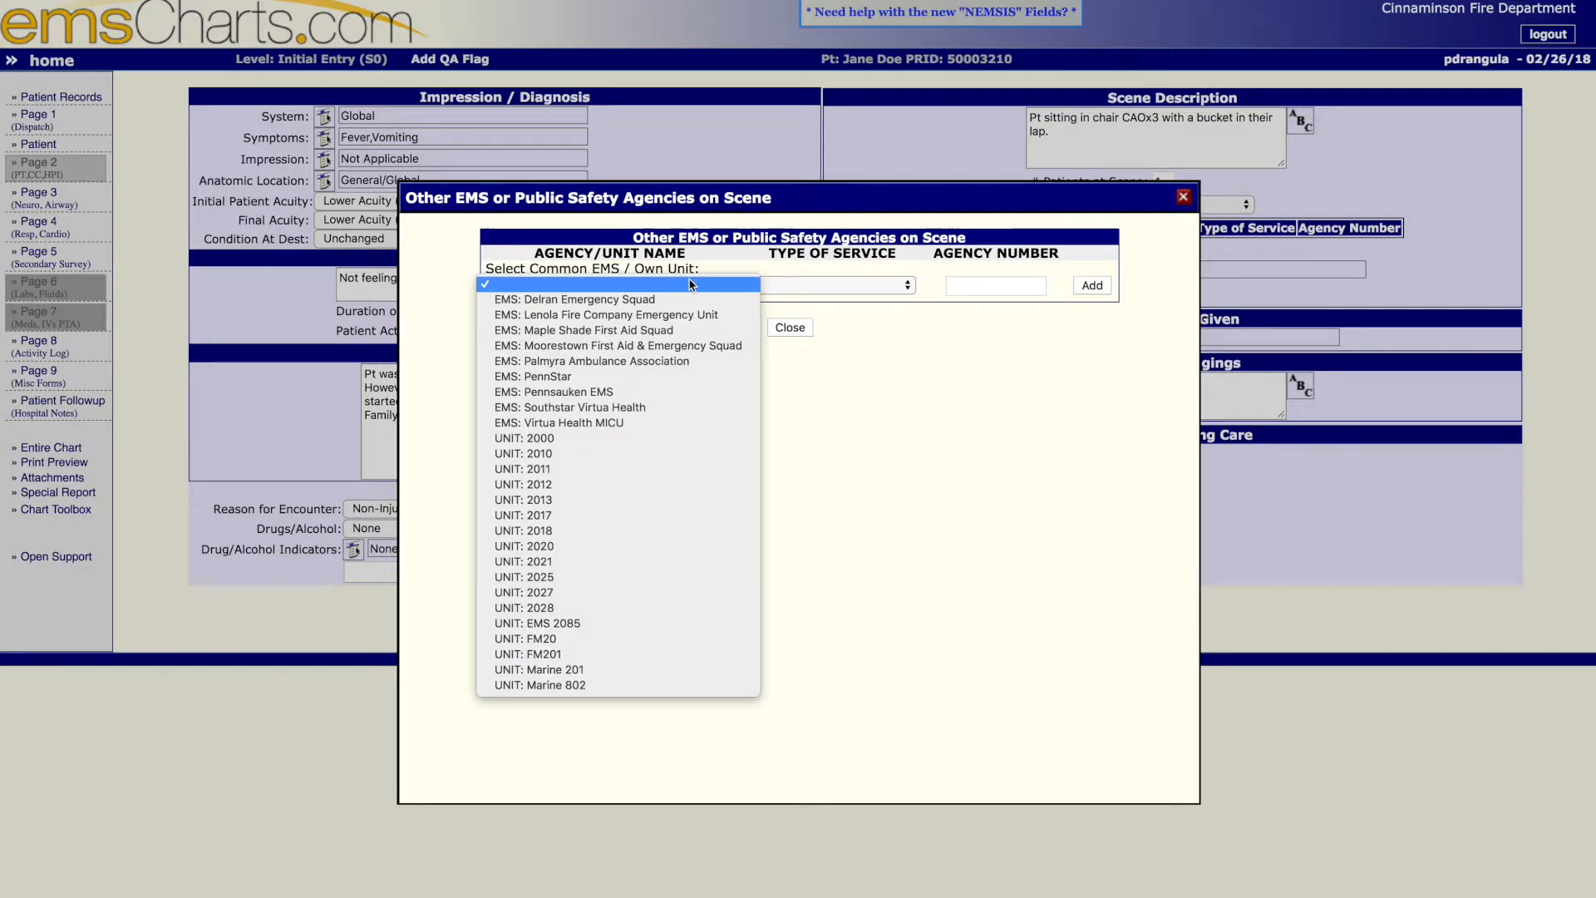
click(602, 362)
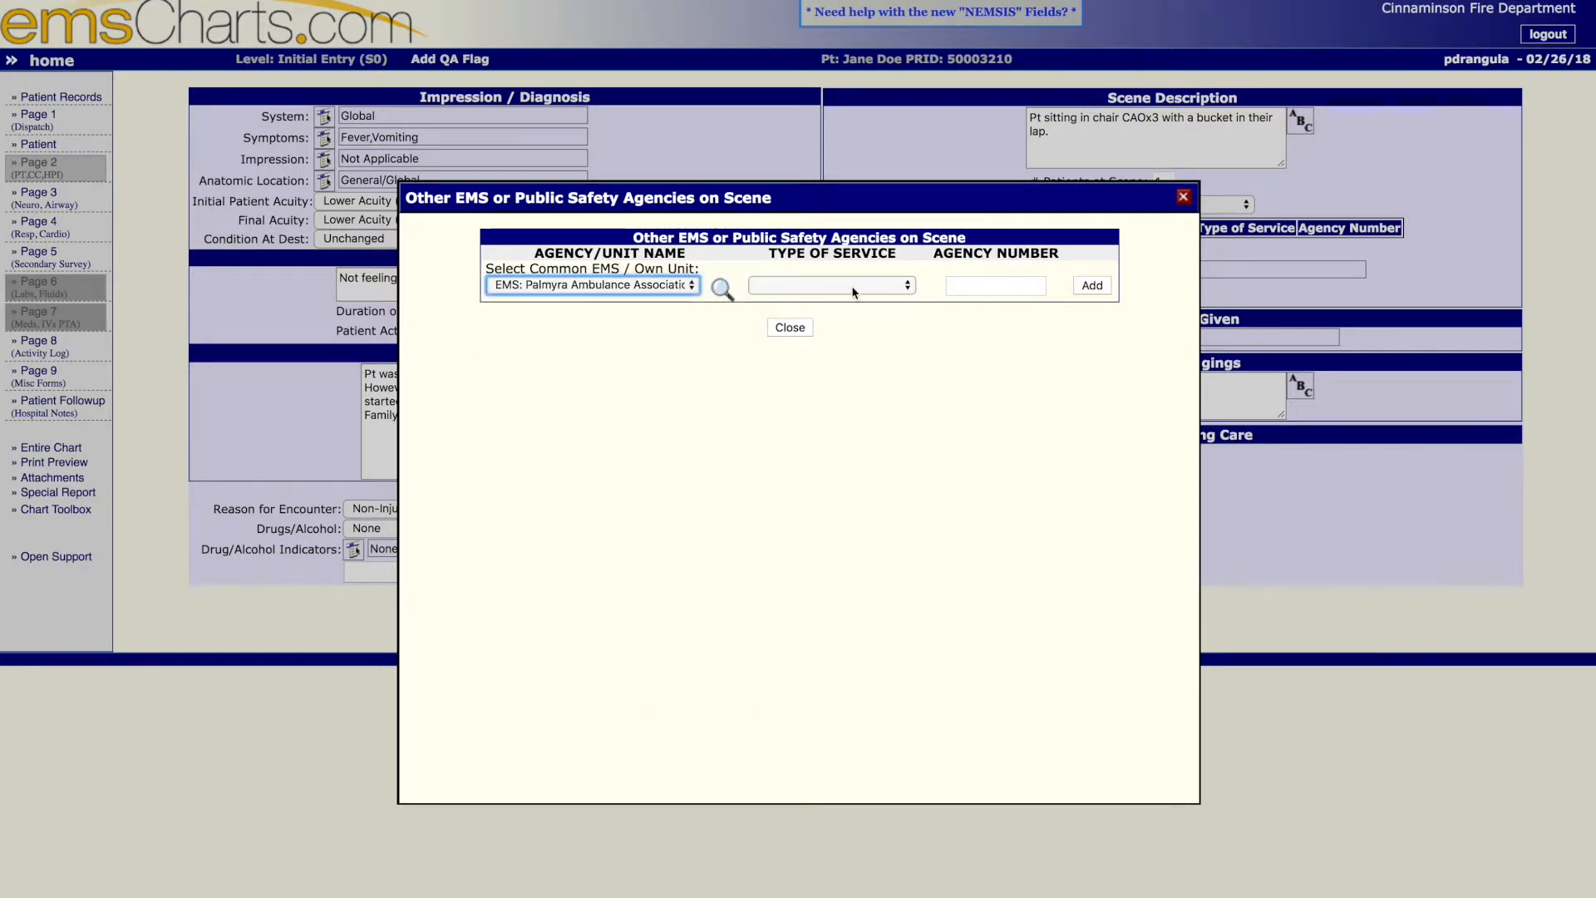
click(854, 291)
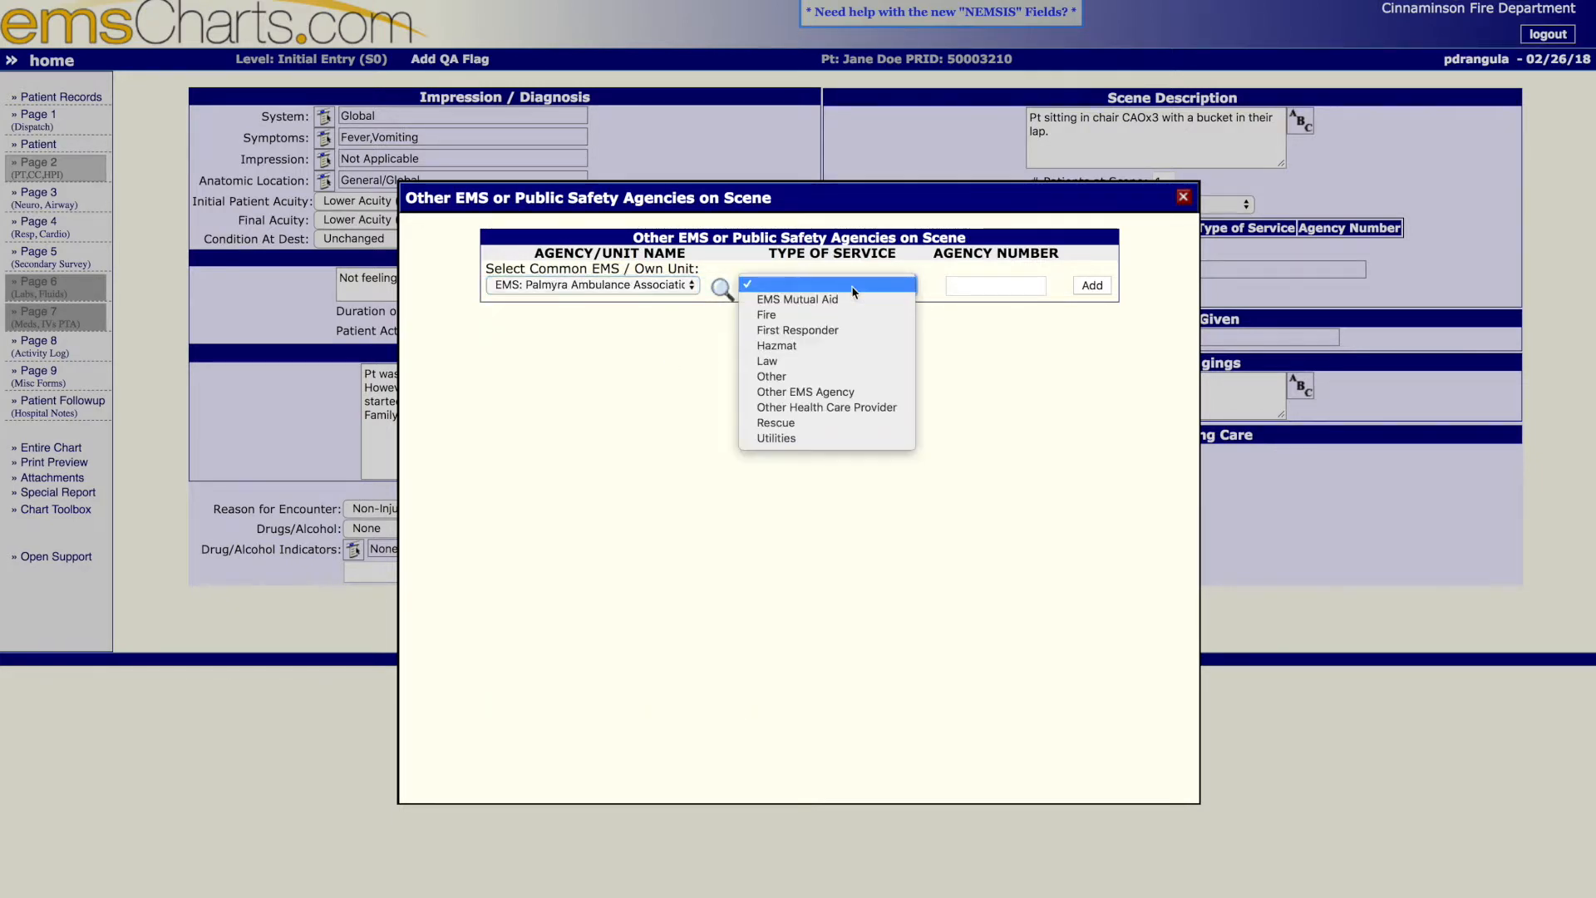
click(847, 393)
click(978, 288)
text(8092)
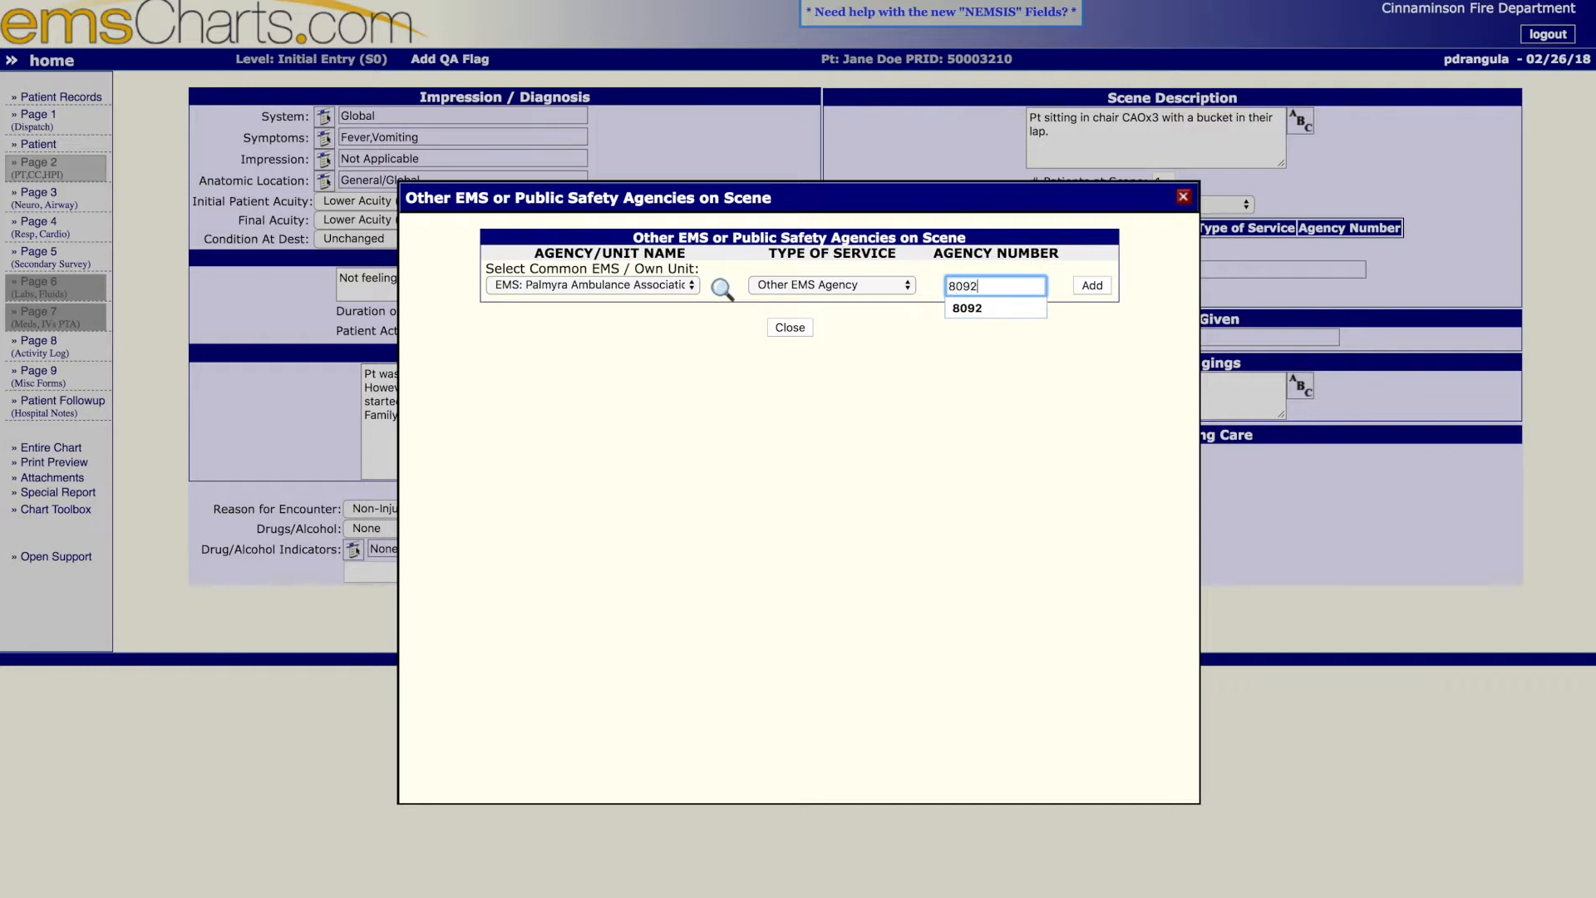
key(Tab)
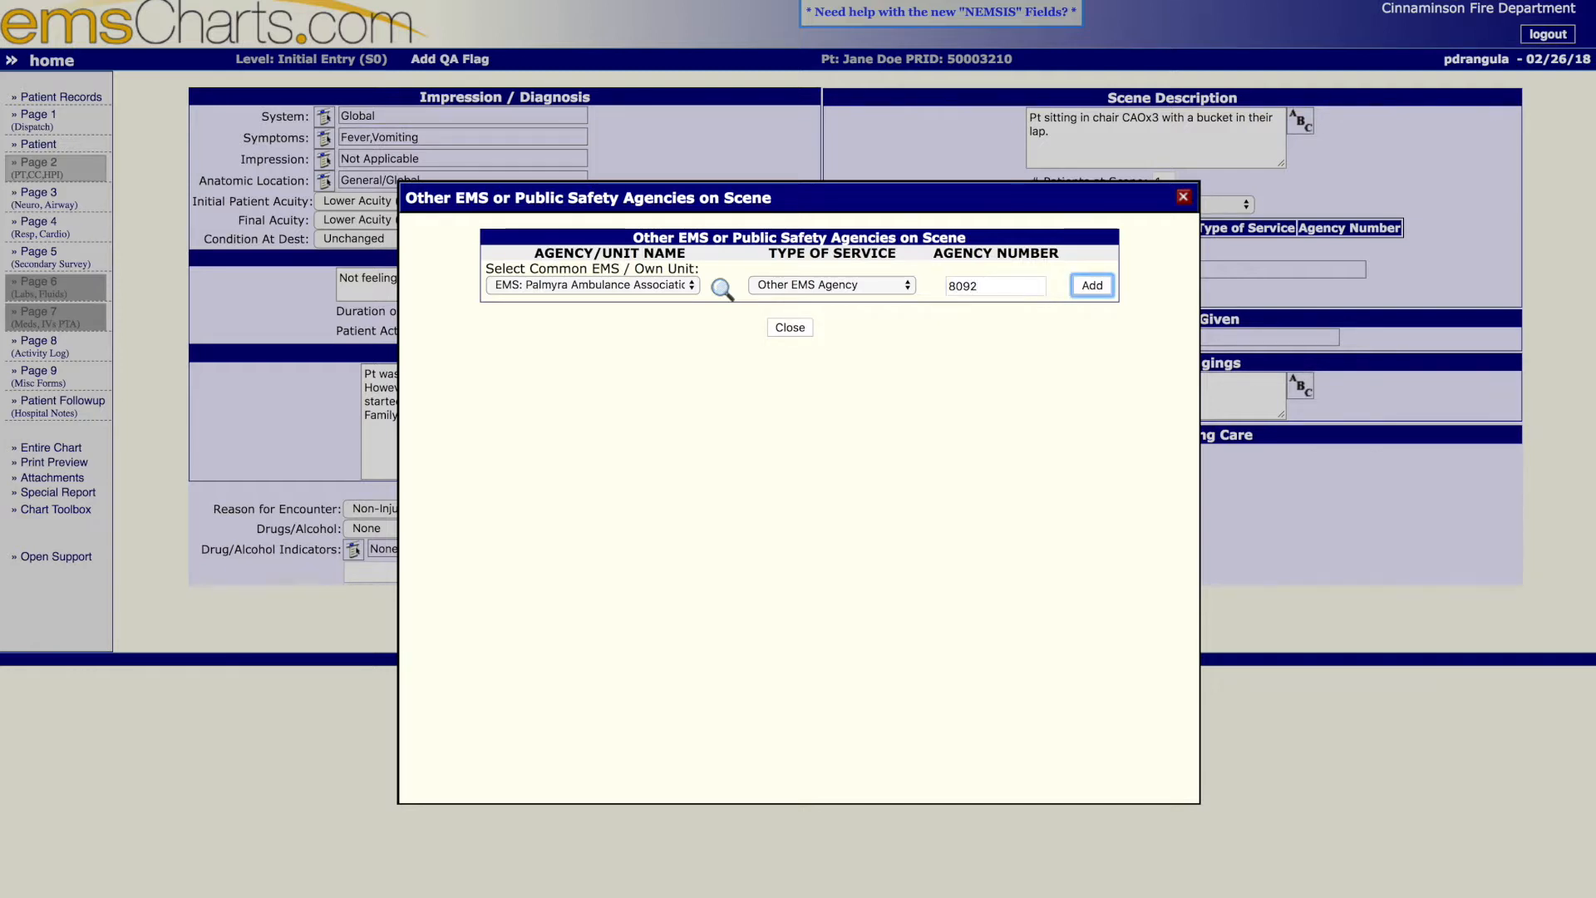
key(Return)
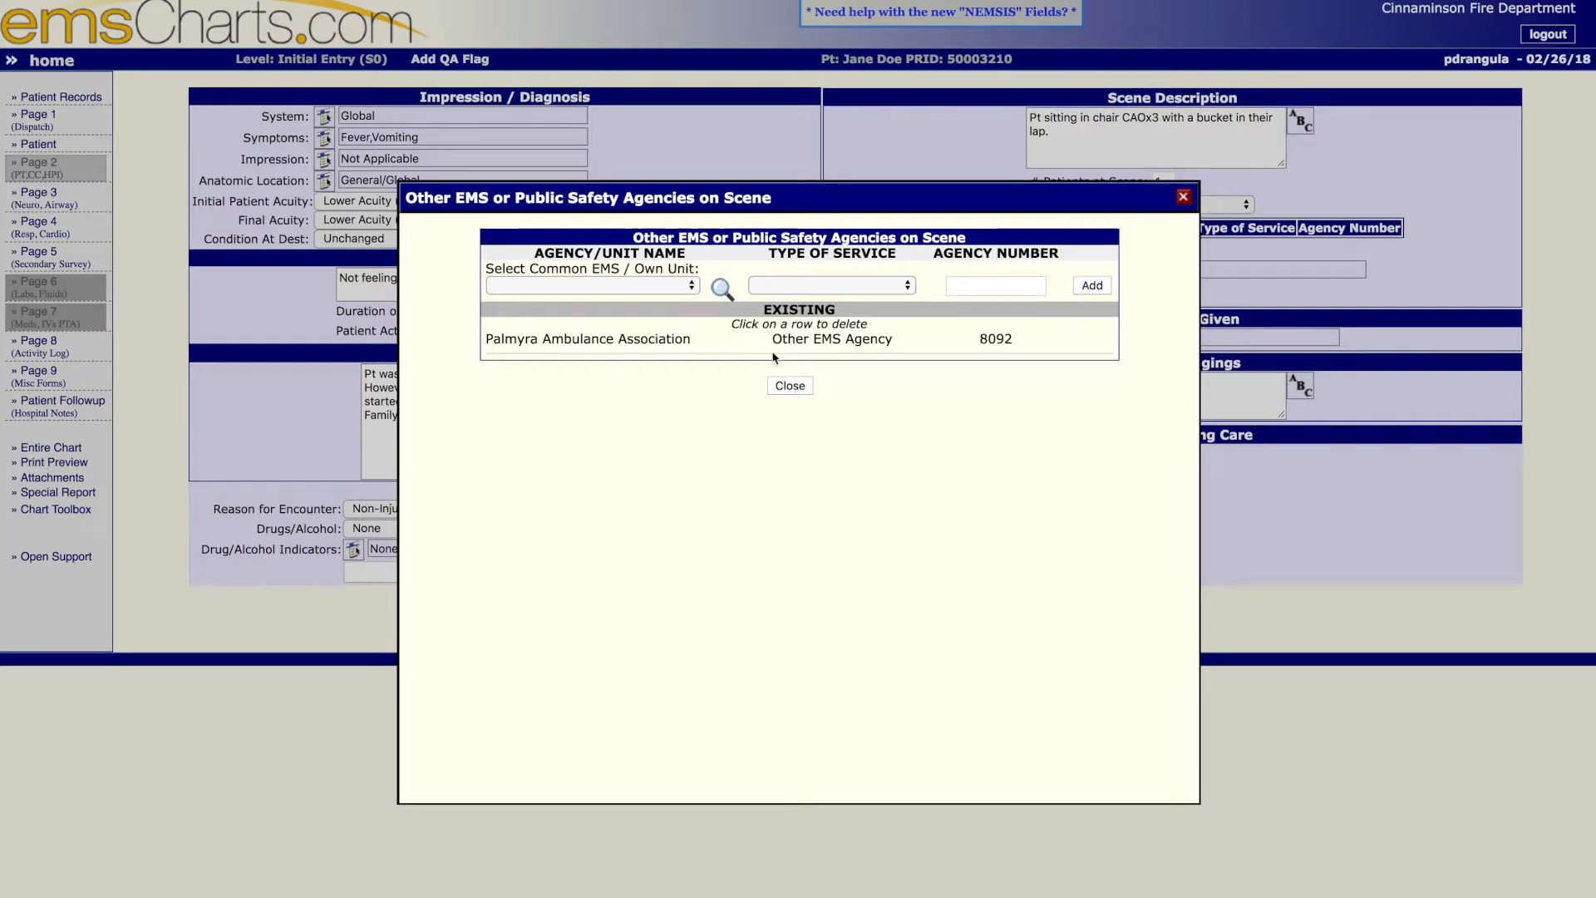
click(690, 286)
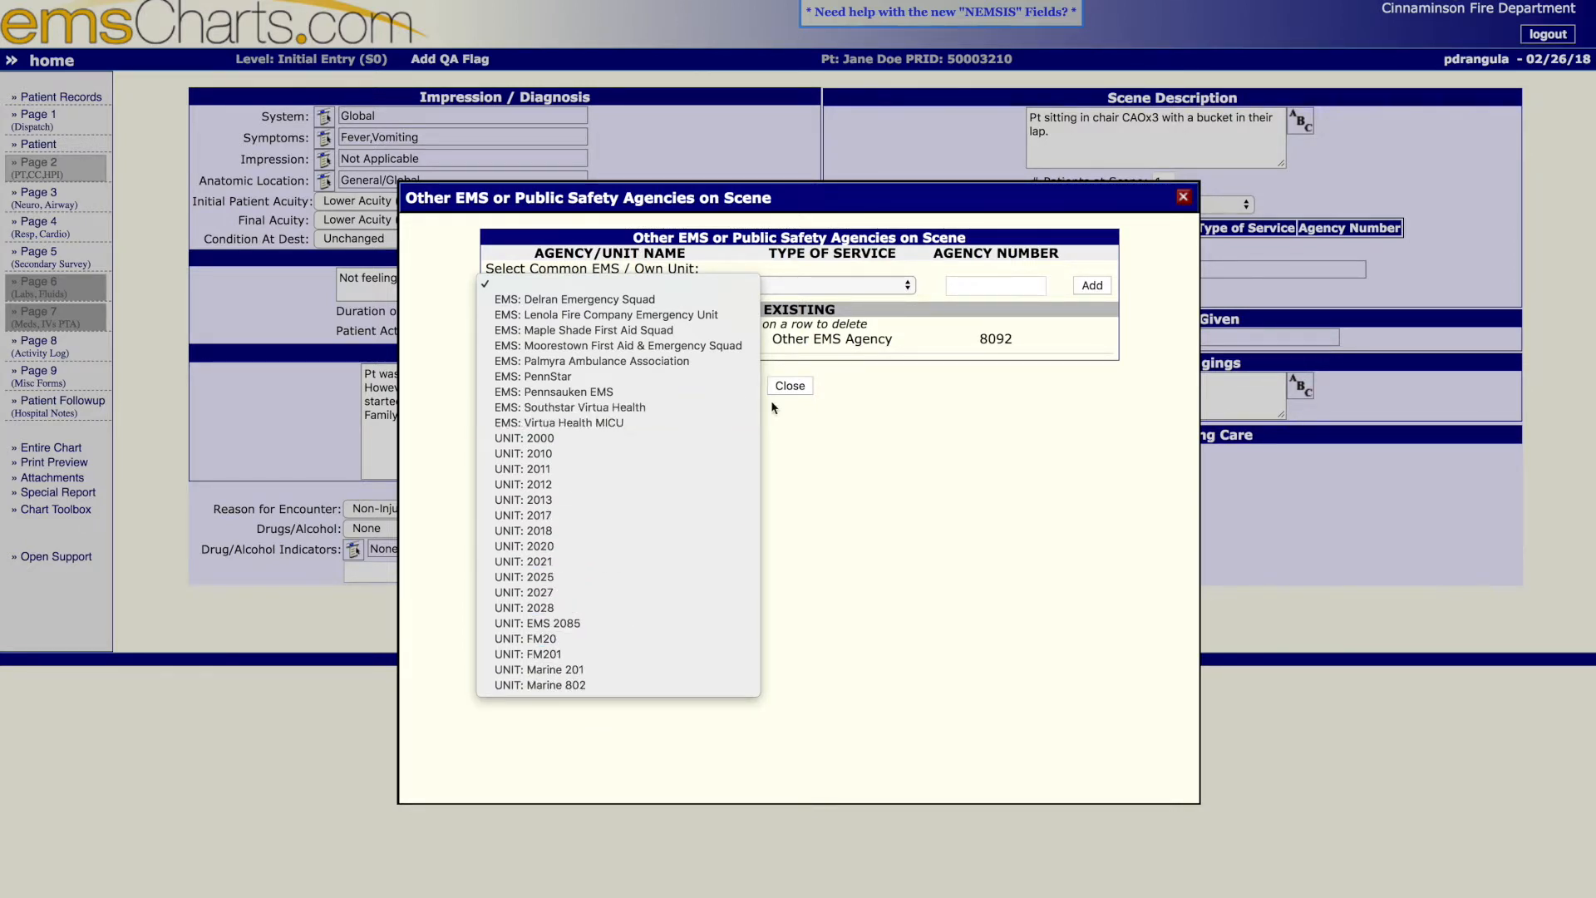
click(801, 389)
click(801, 391)
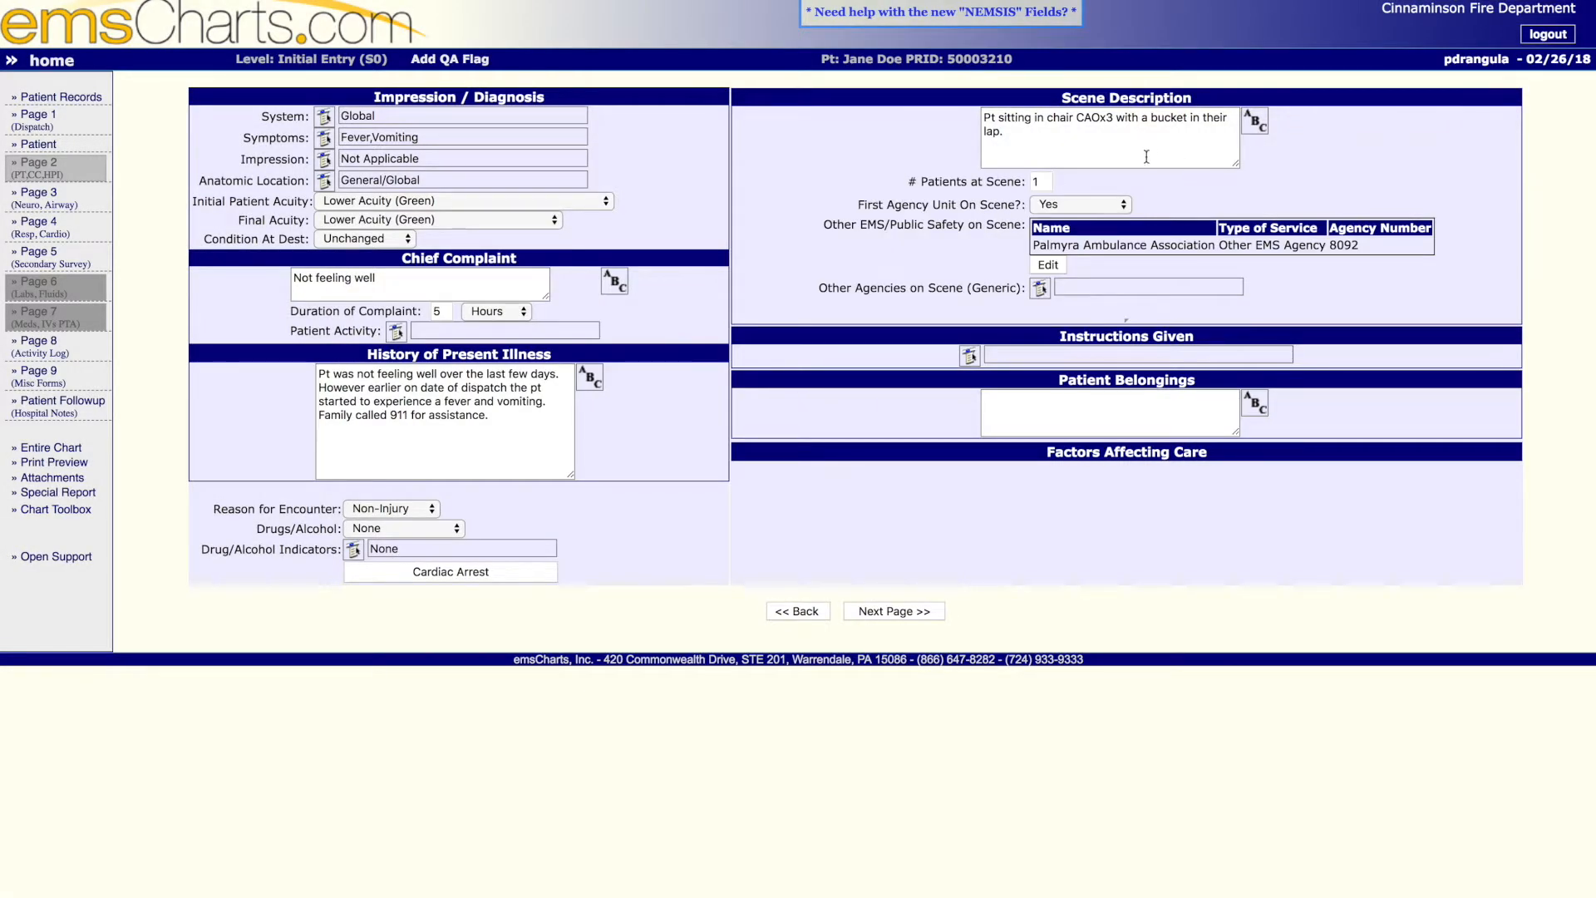
- Record Law as the generic other agency on scene and enter CPDx2 as the law enforcement number
click(1042, 289)
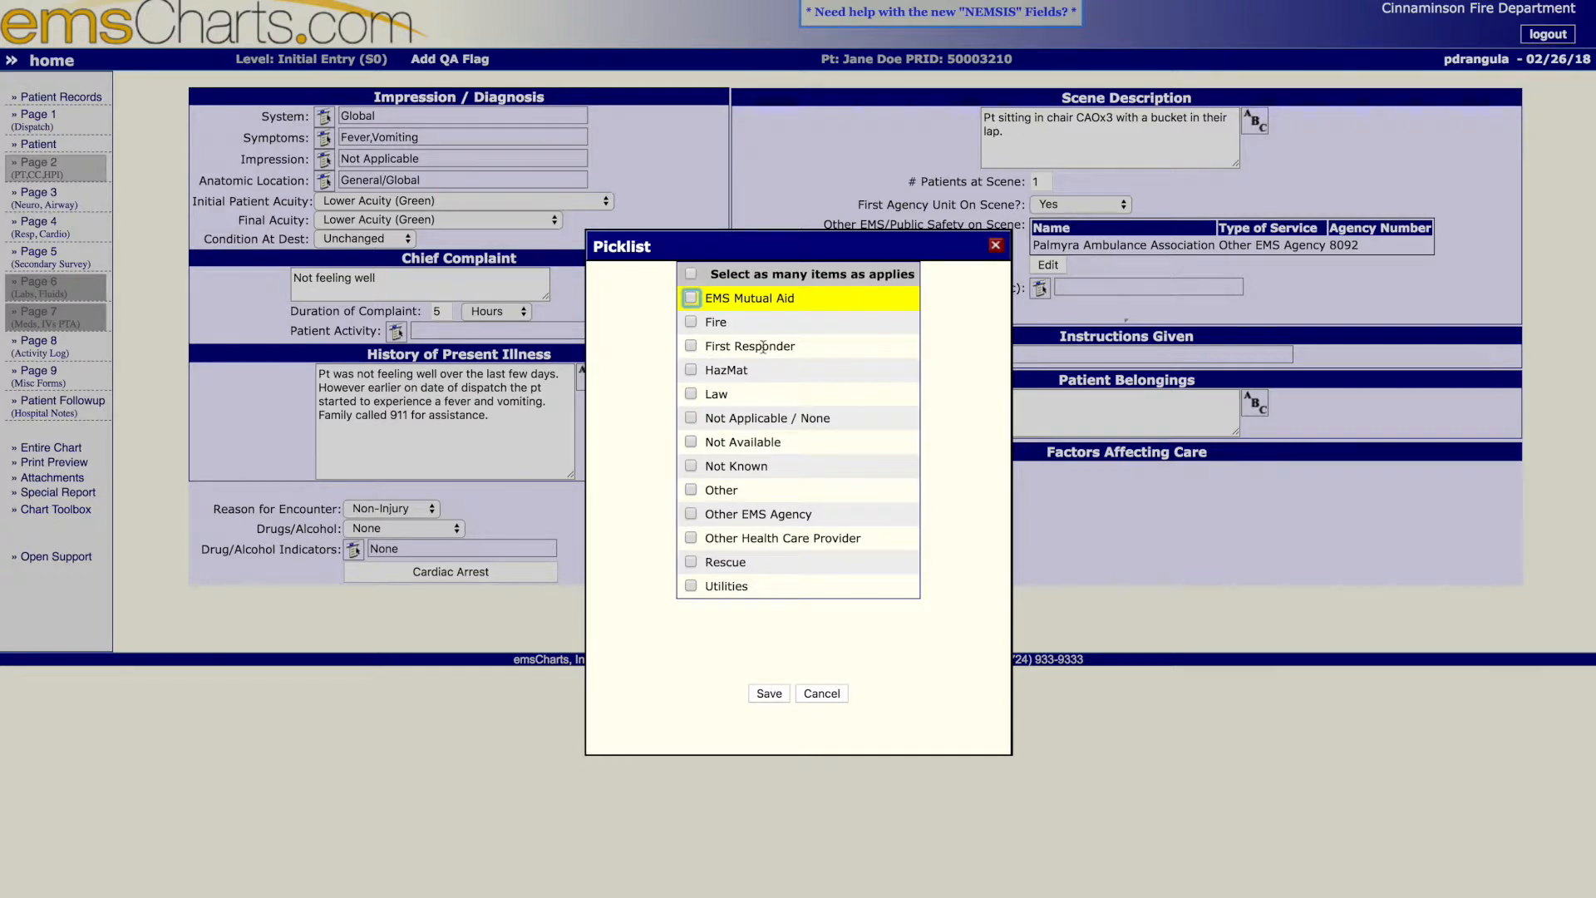
click(690, 396)
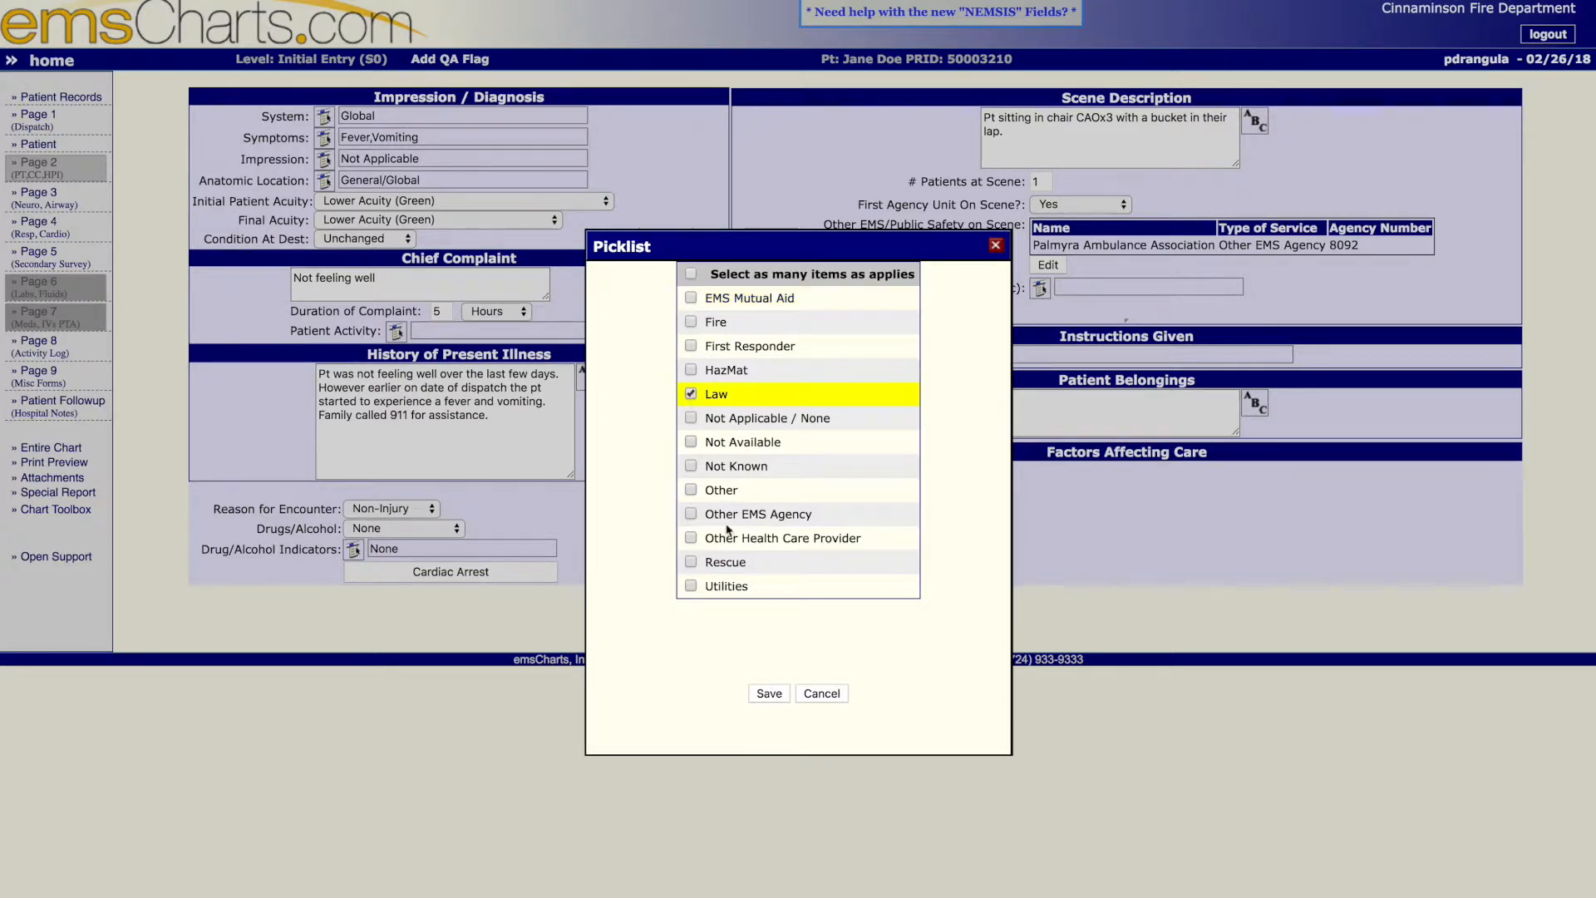
click(766, 698)
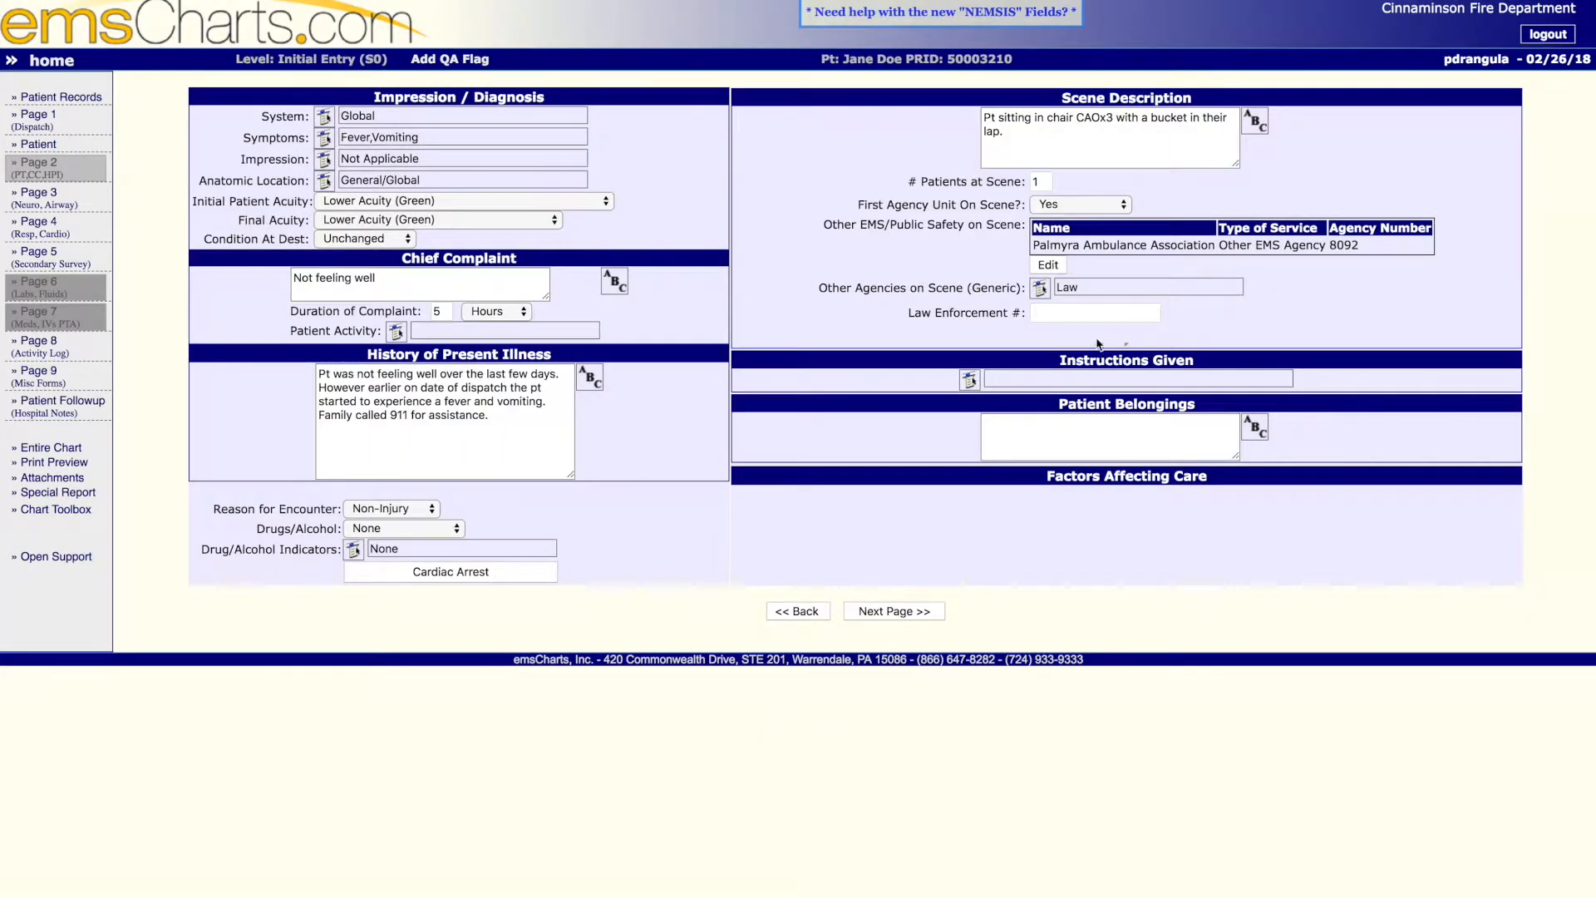
click(1045, 307)
text(C)
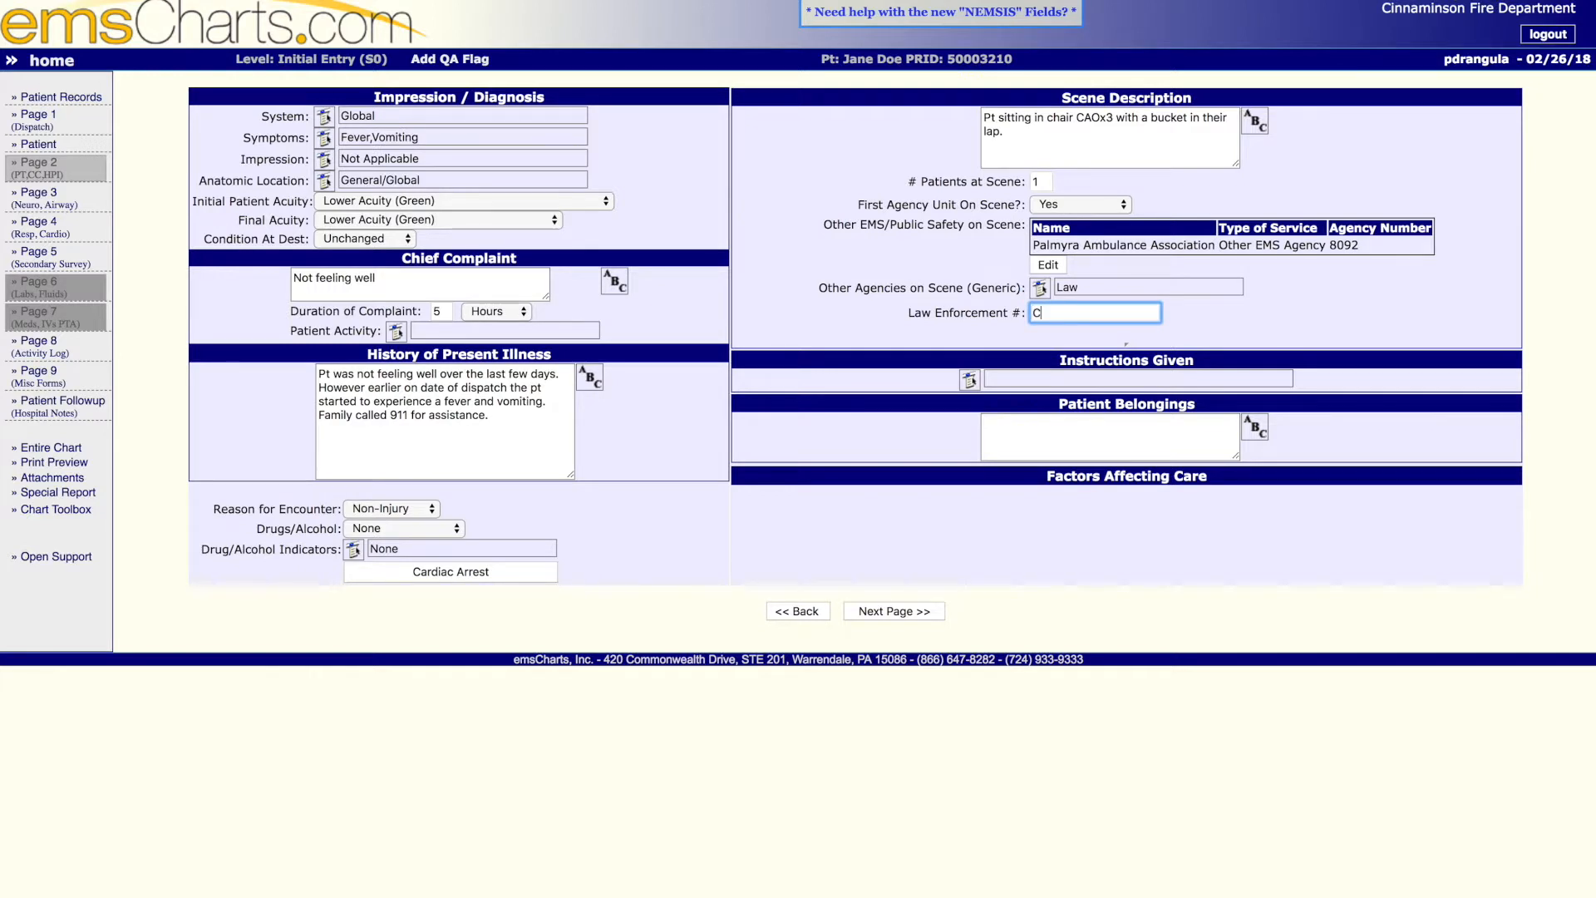
text(PDx2)
click(1193, 348)
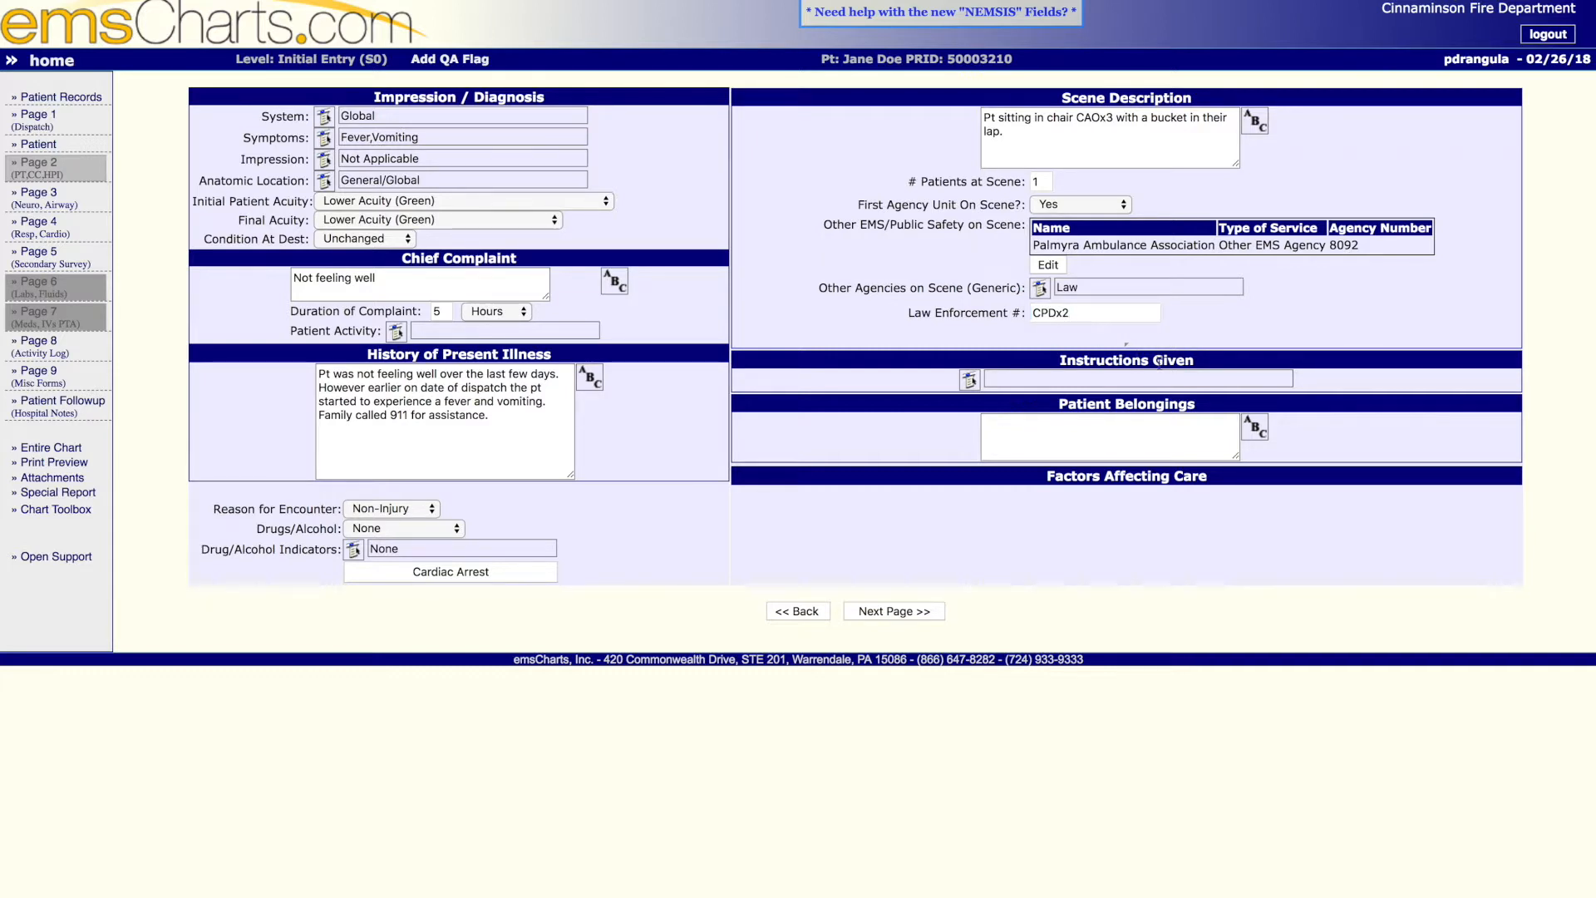
- Enter "Cell Phone" as the patient belongings and continue to the next chart page, ignoring the spell-check flag on CAOx3
click(1091, 424)
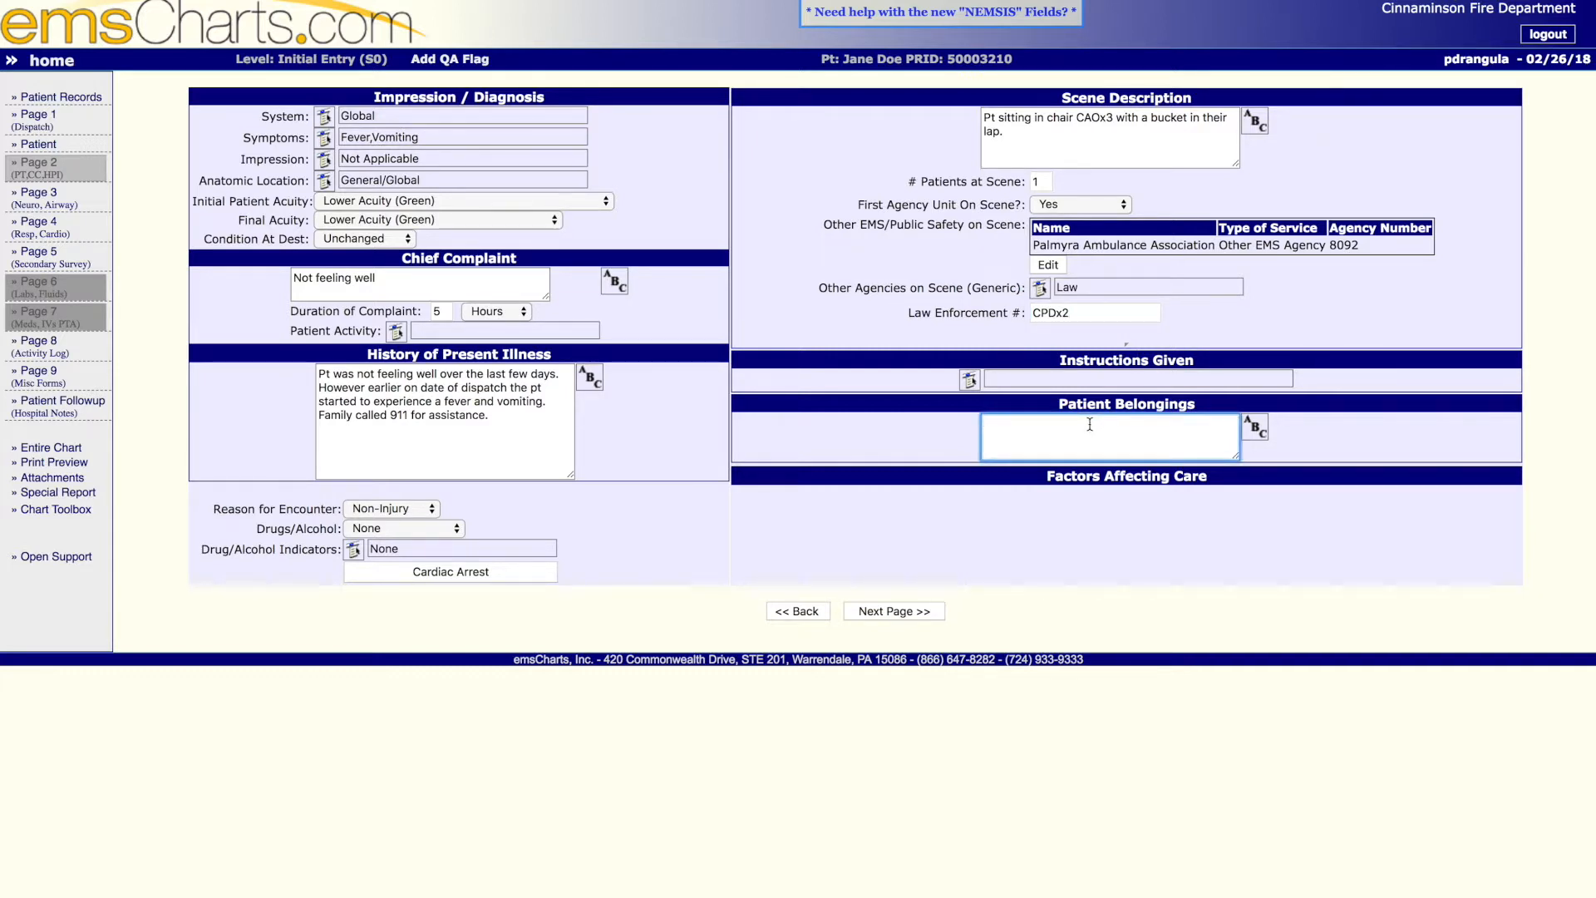
text(Cell Phone)
click(888, 613)
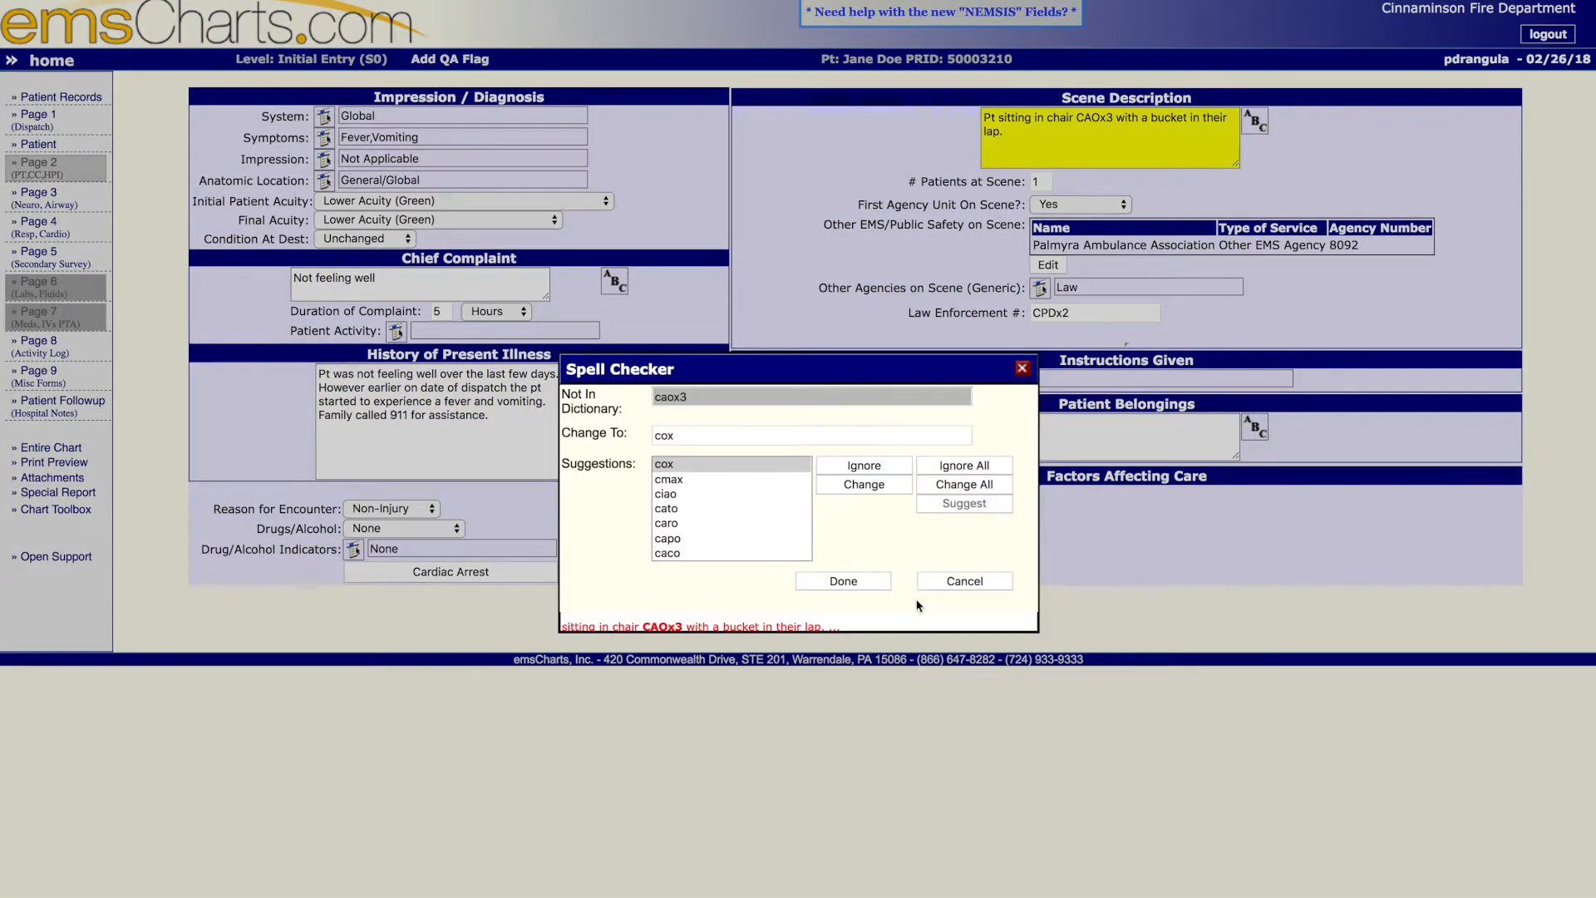
click(869, 466)
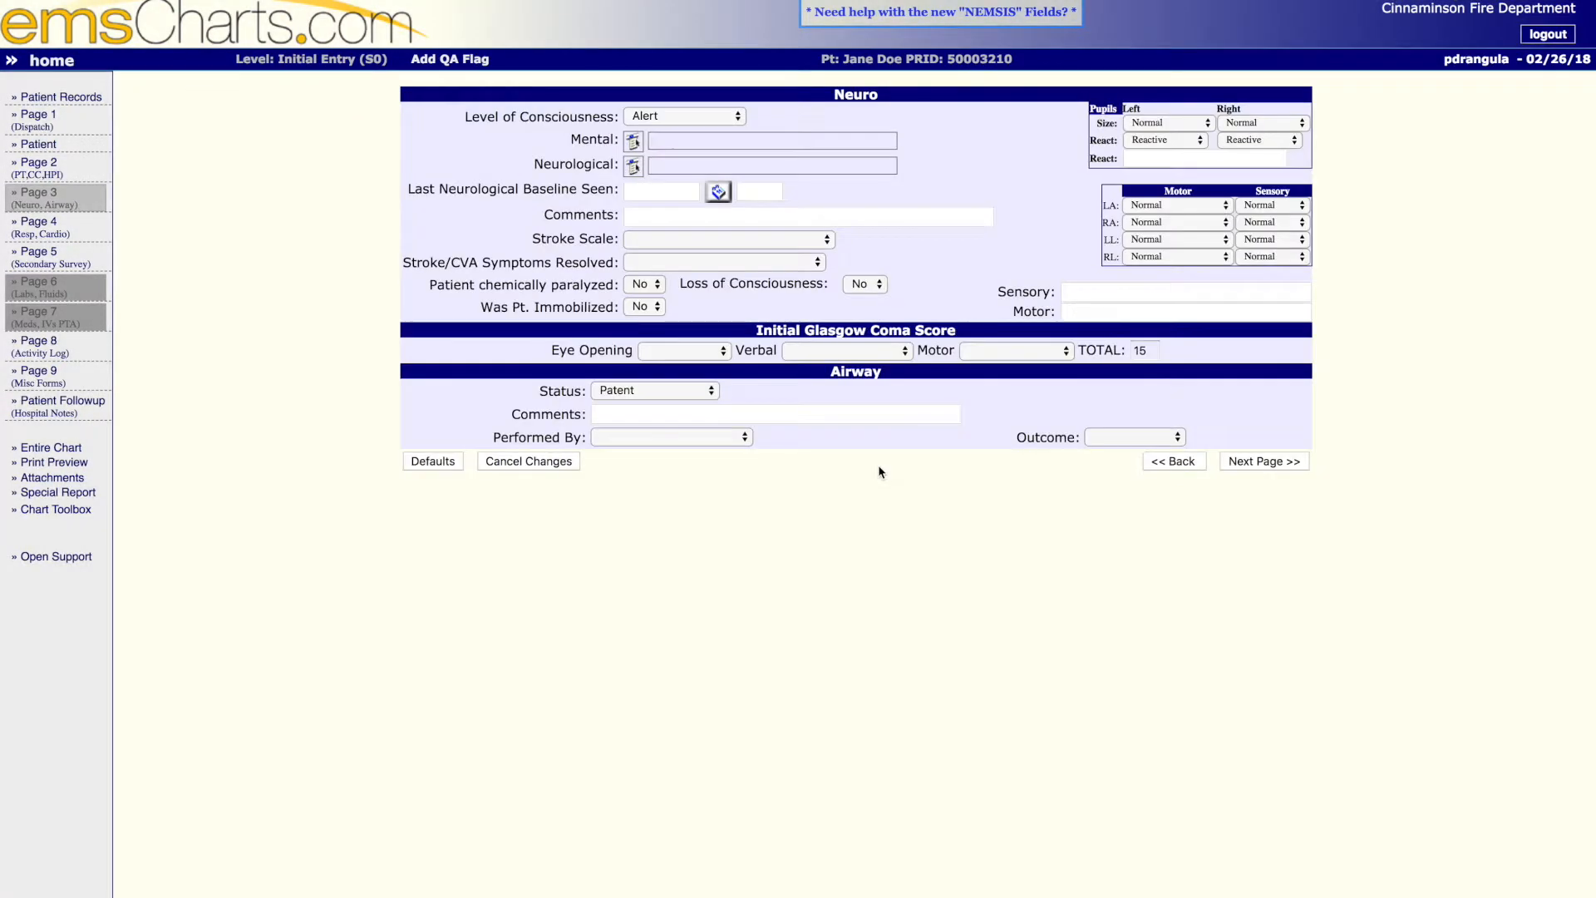
- Record the patient's mental status as Oriented-Event, Oriented-Person, Oriented-Place and Oriented-Time, and save the selection
click(633, 139)
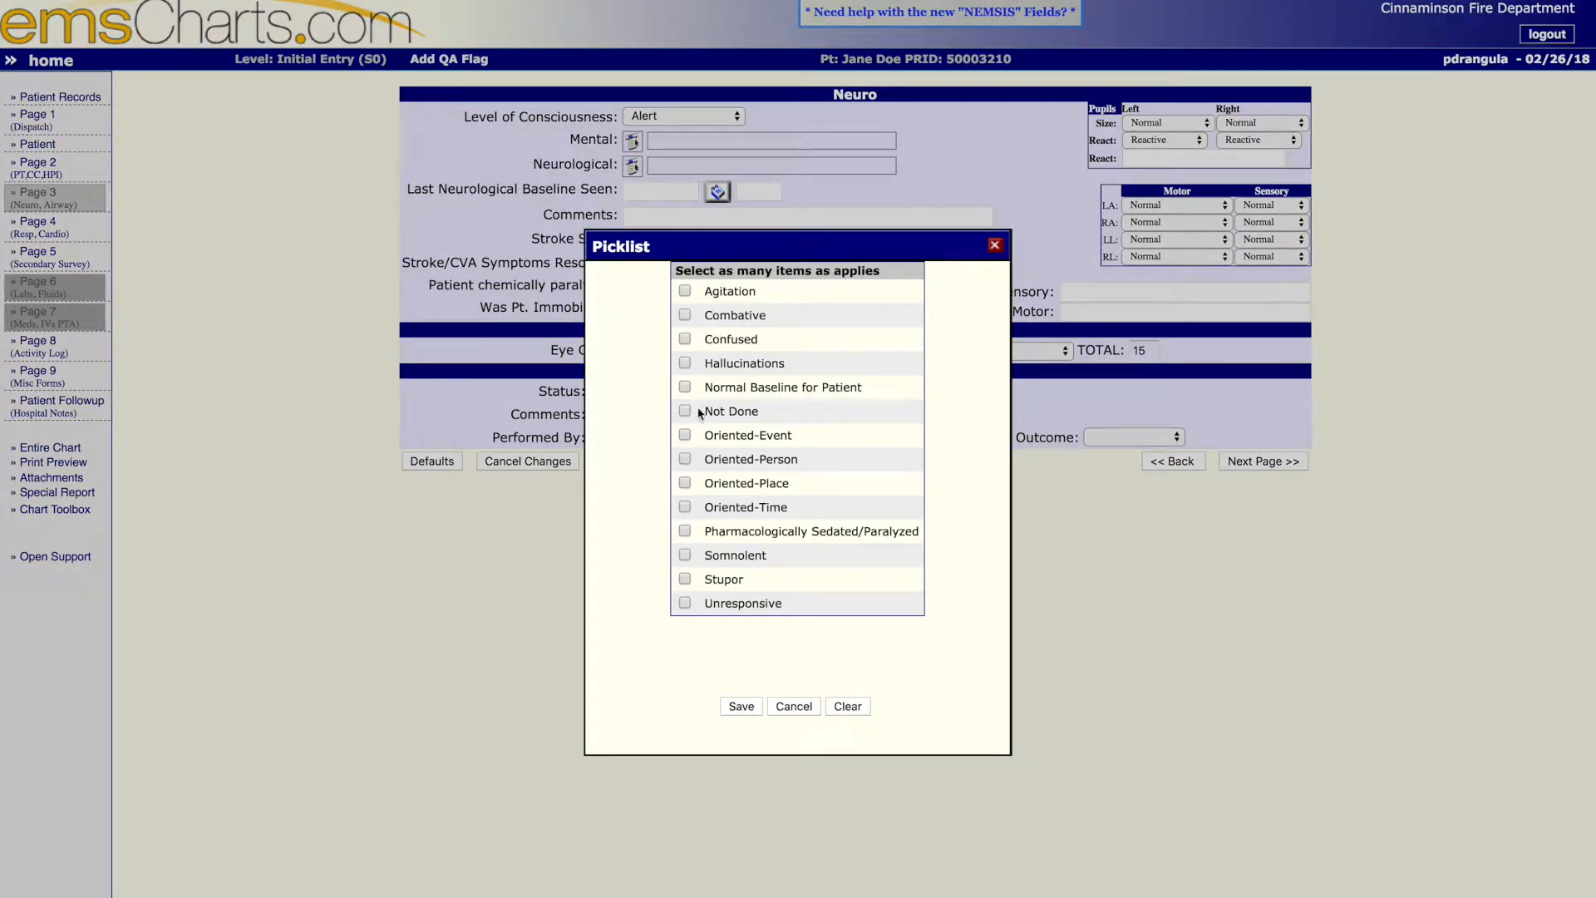
click(685, 434)
click(684, 459)
click(686, 483)
click(686, 507)
click(732, 714)
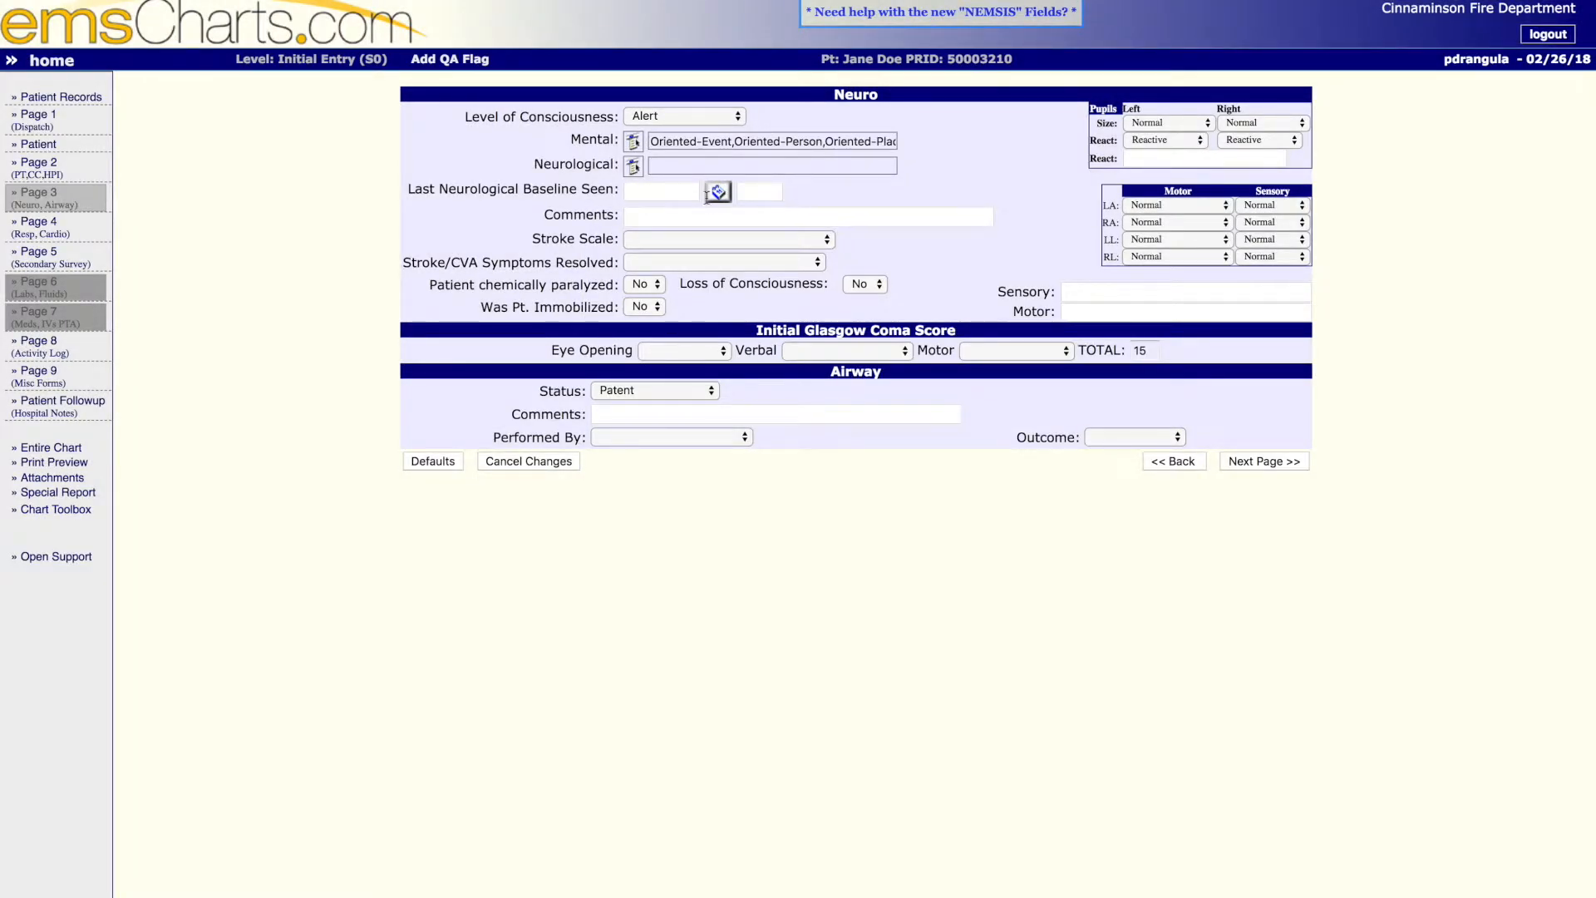
- Record Speech Normal as the neurological finding and set the Last Neurological Baseline Seen date to 02/26/2018
click(634, 169)
scroll(745, 553, down, 2)
scroll(745, 552, down, 2)
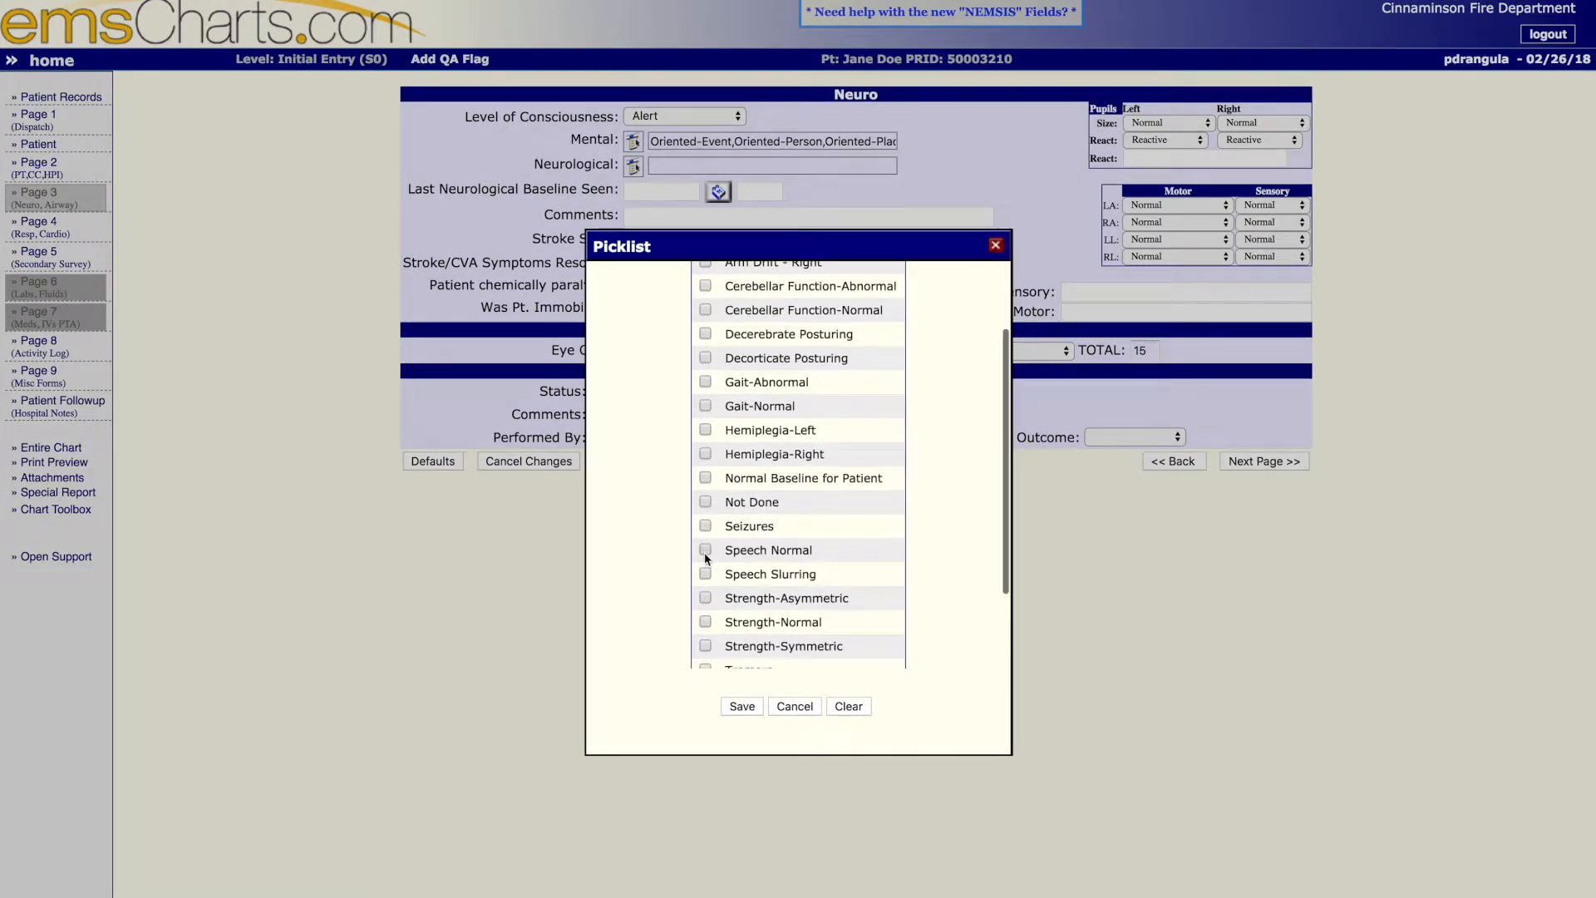
click(744, 706)
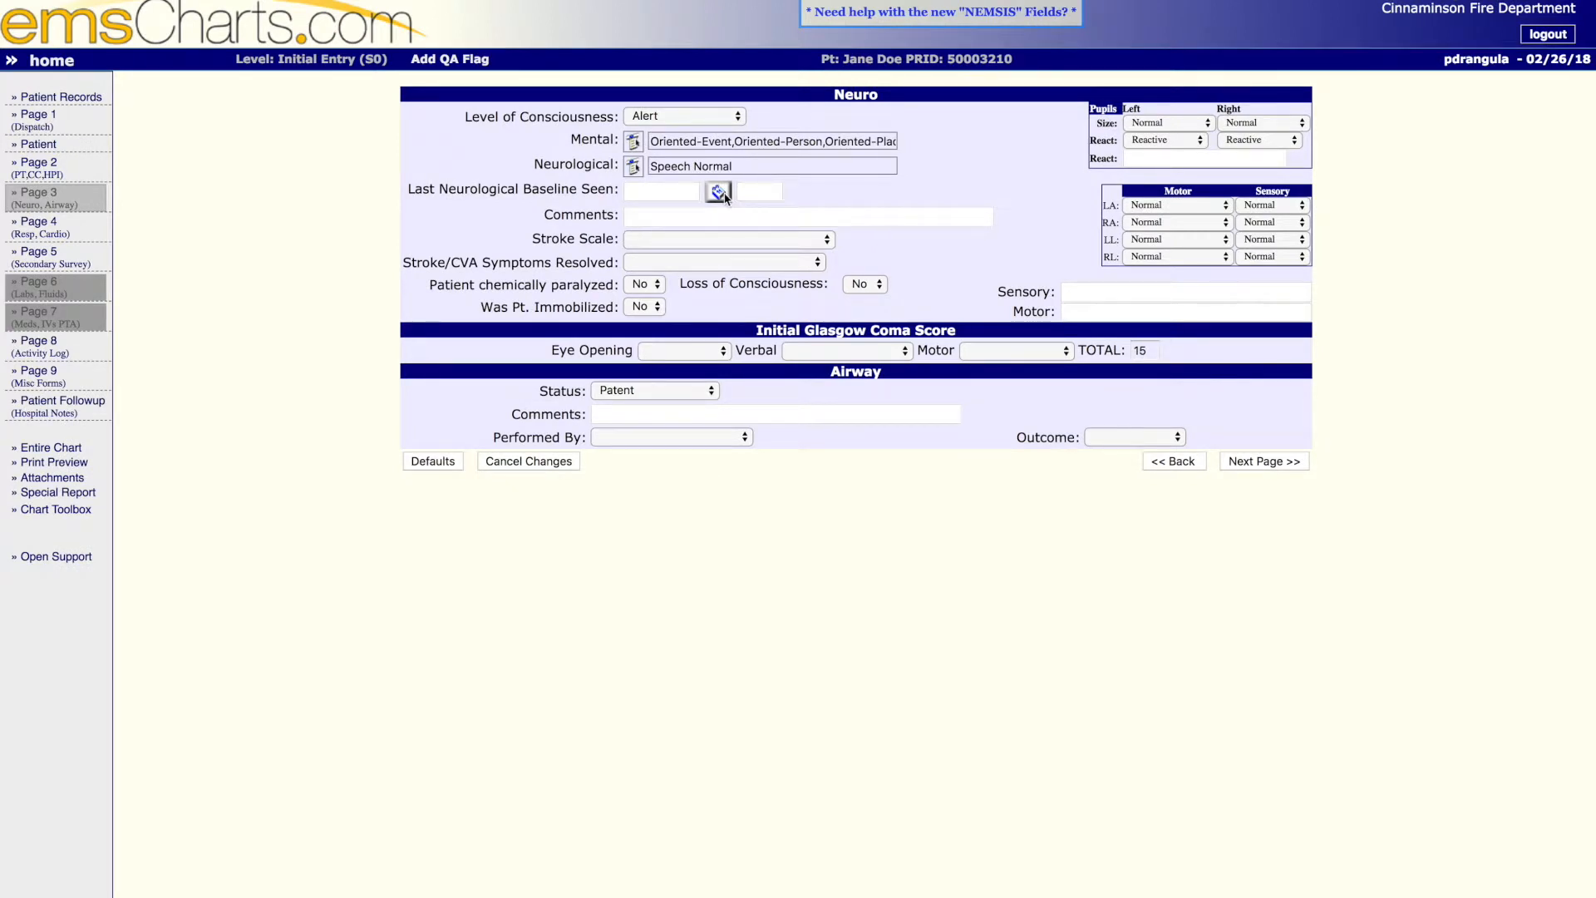
drag(414, 5, 606, 4)
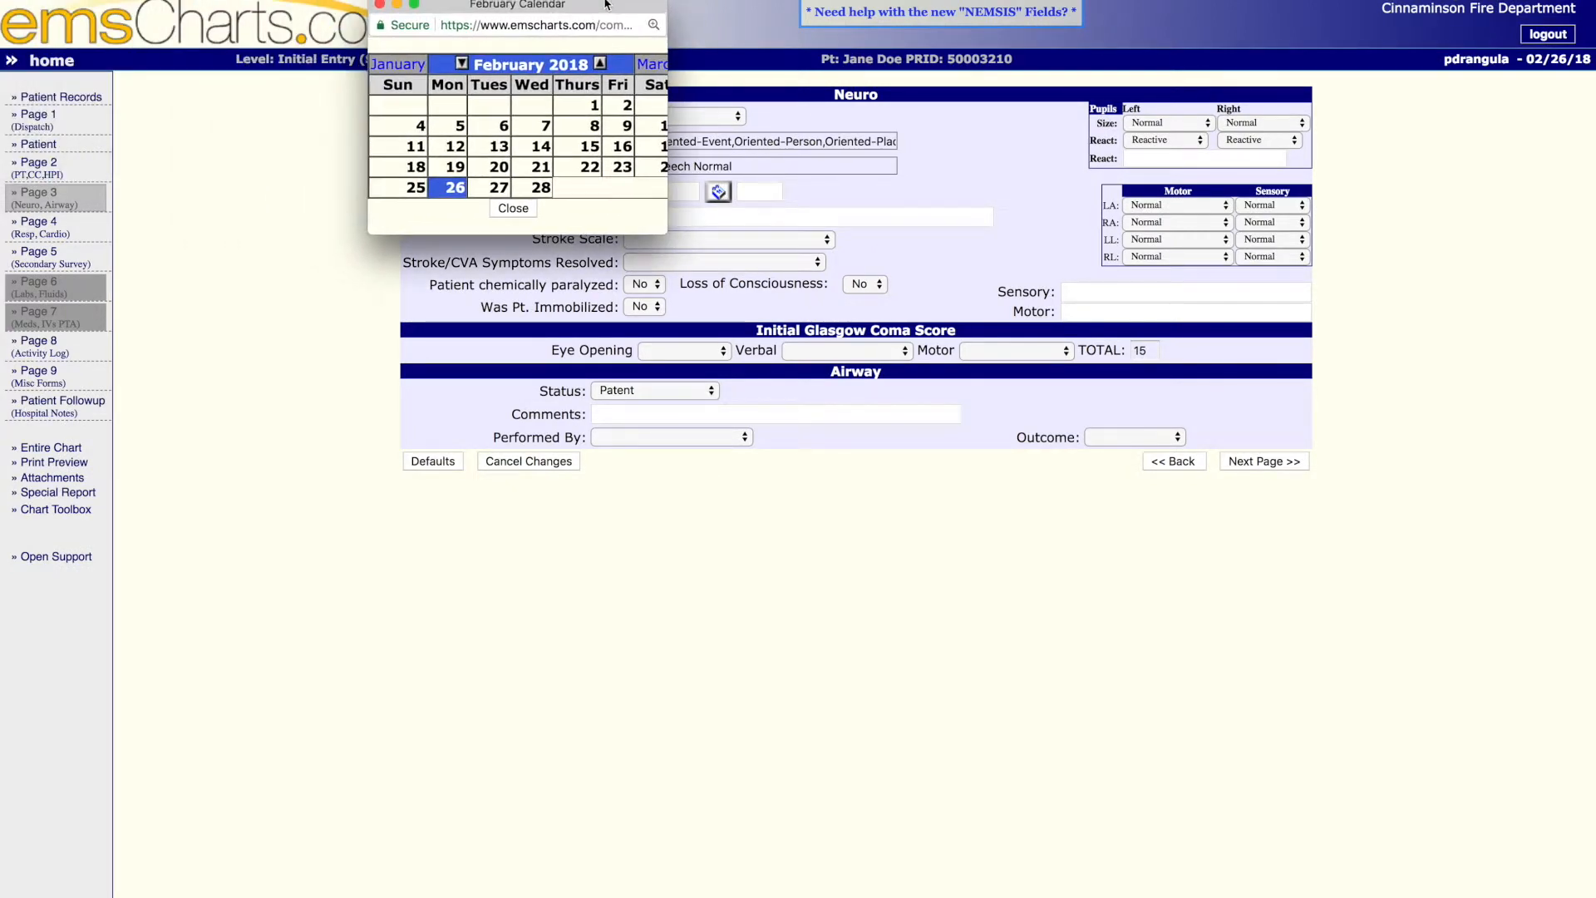
click(451, 186)
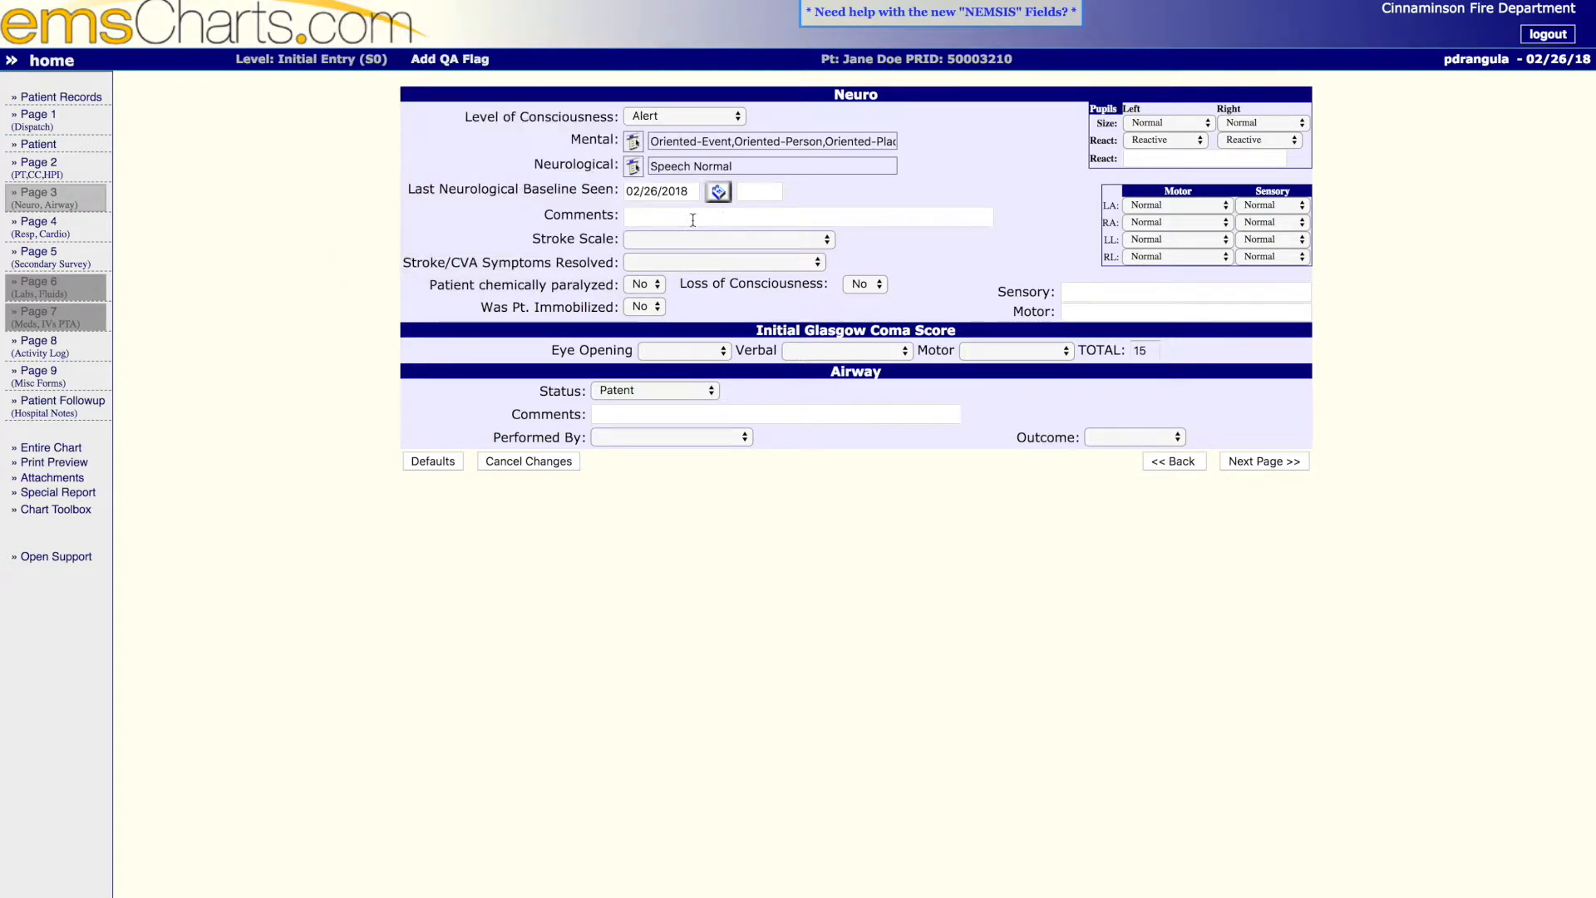
- Set the Stroke Scale to Cincinnati Negative and Stroke/CVA Symptoms Resolved to Not Applicable
click(723, 239)
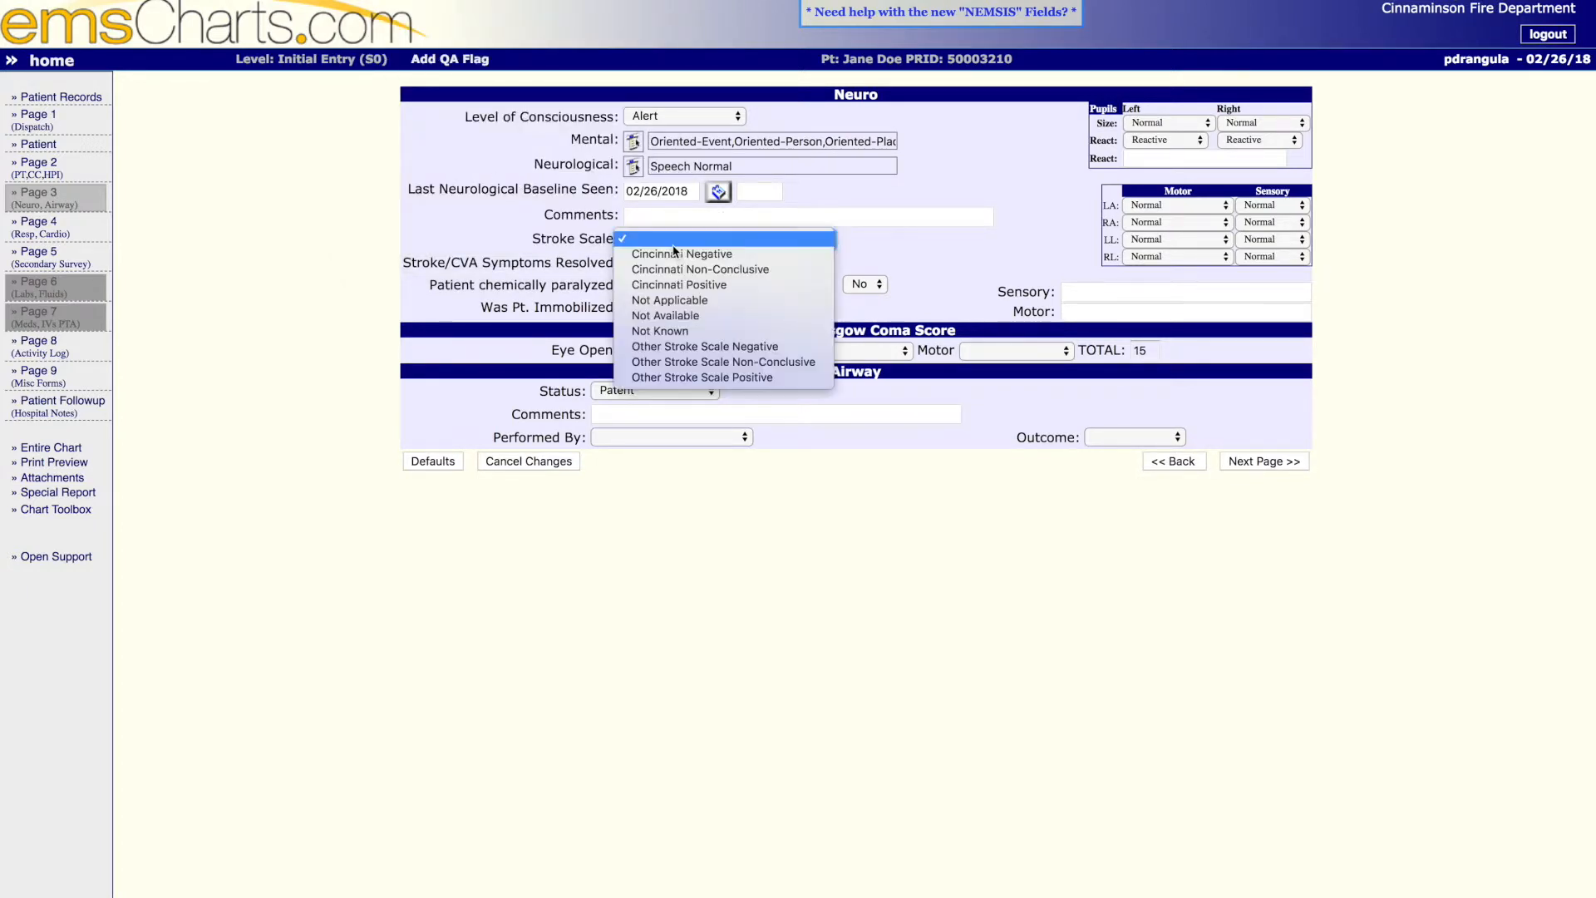
click(761, 250)
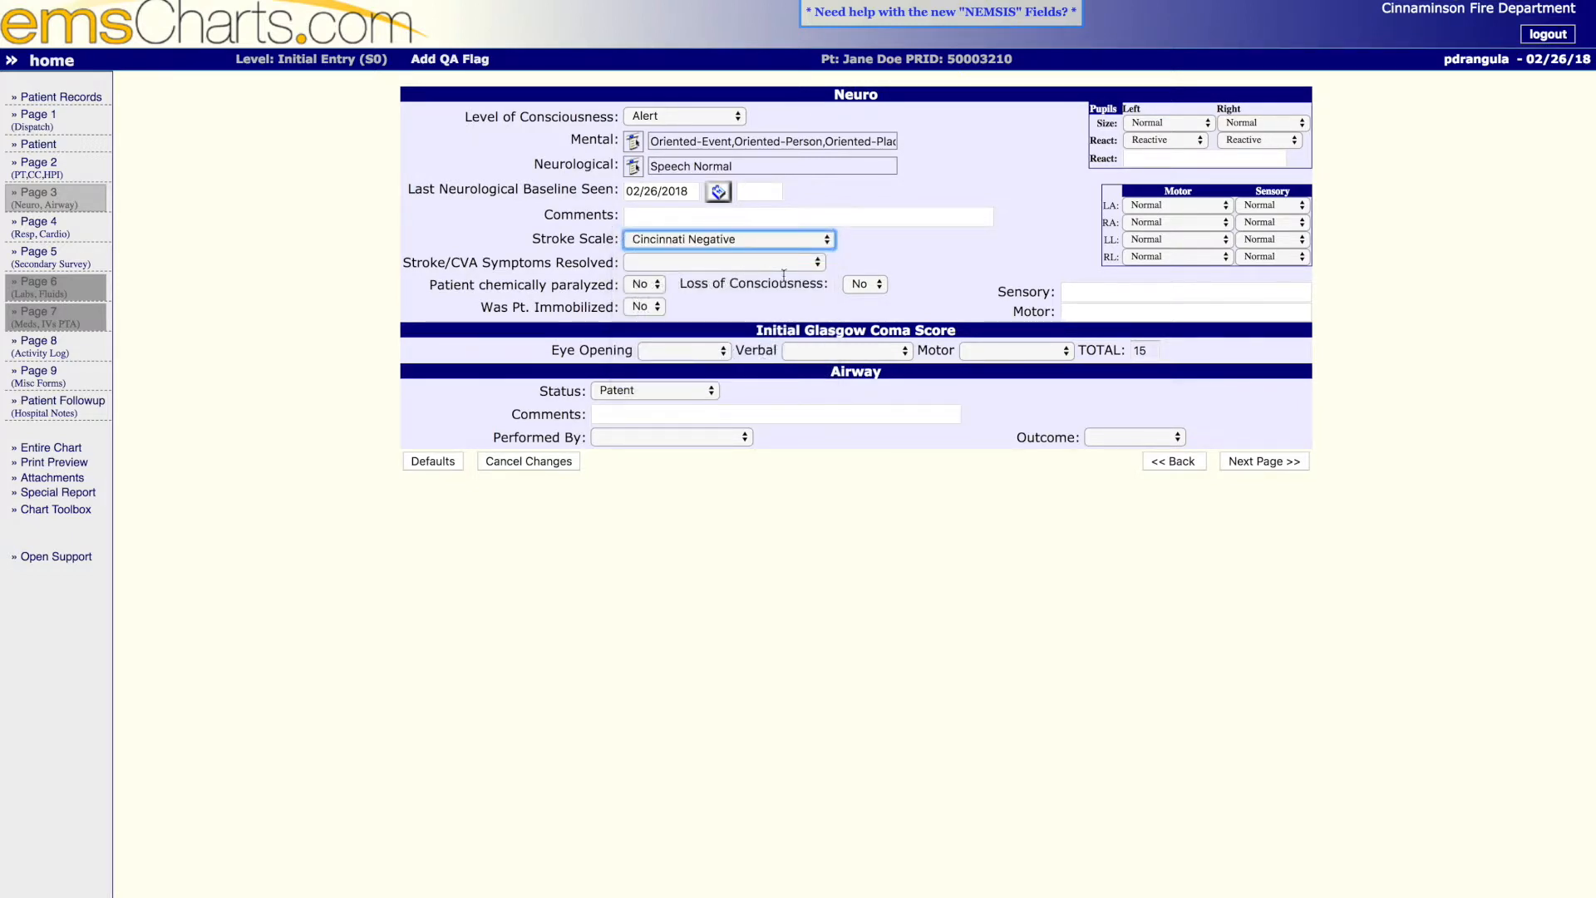
click(718, 263)
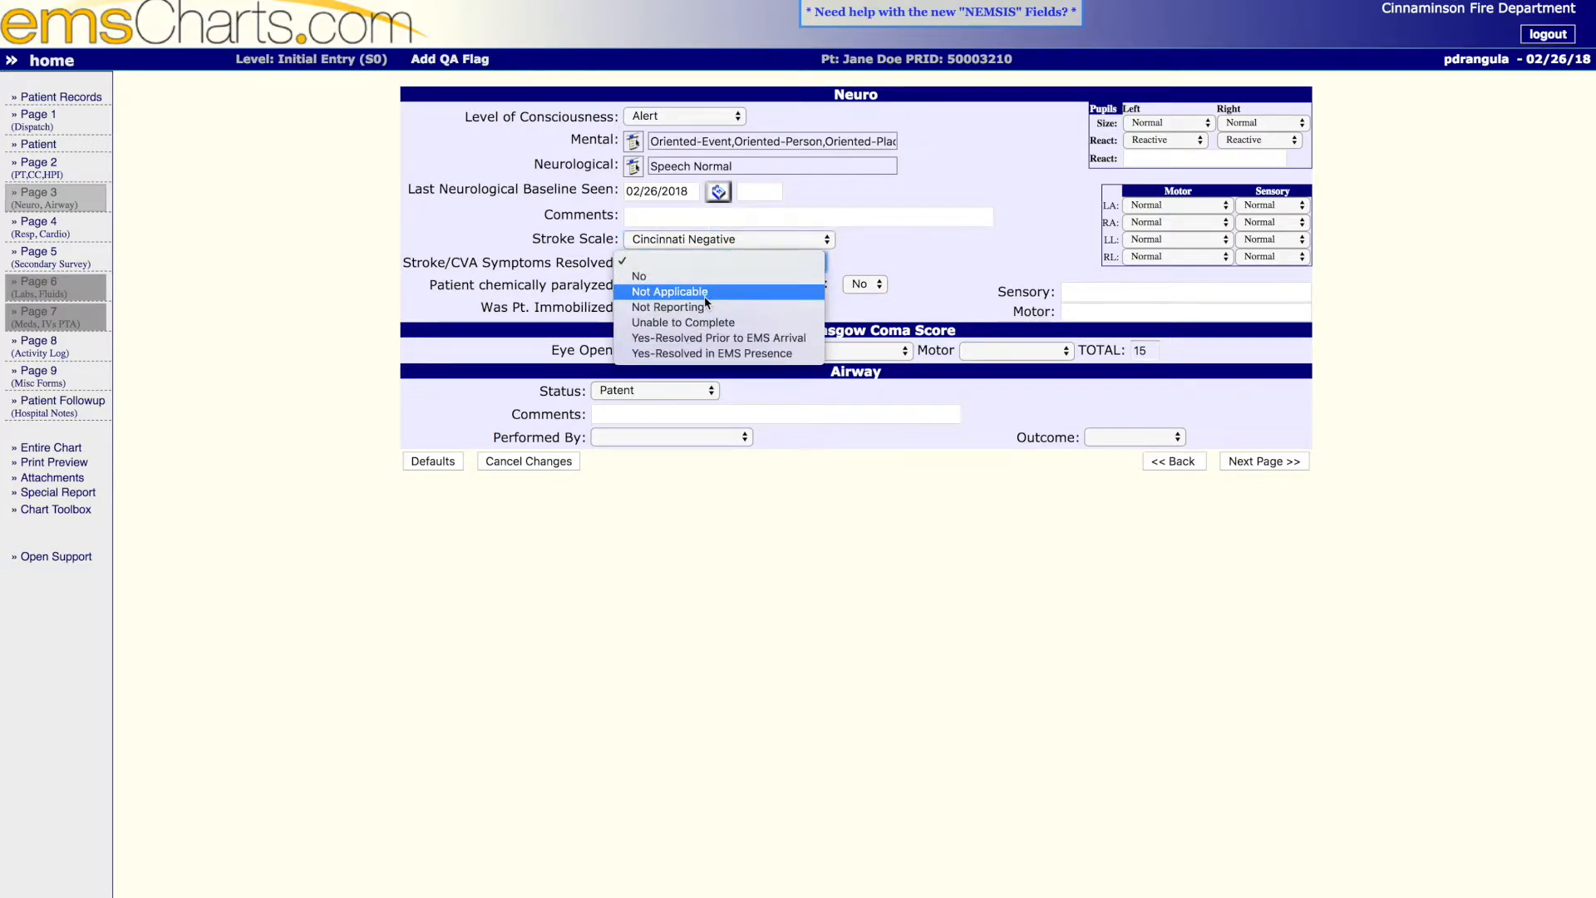
click(705, 296)
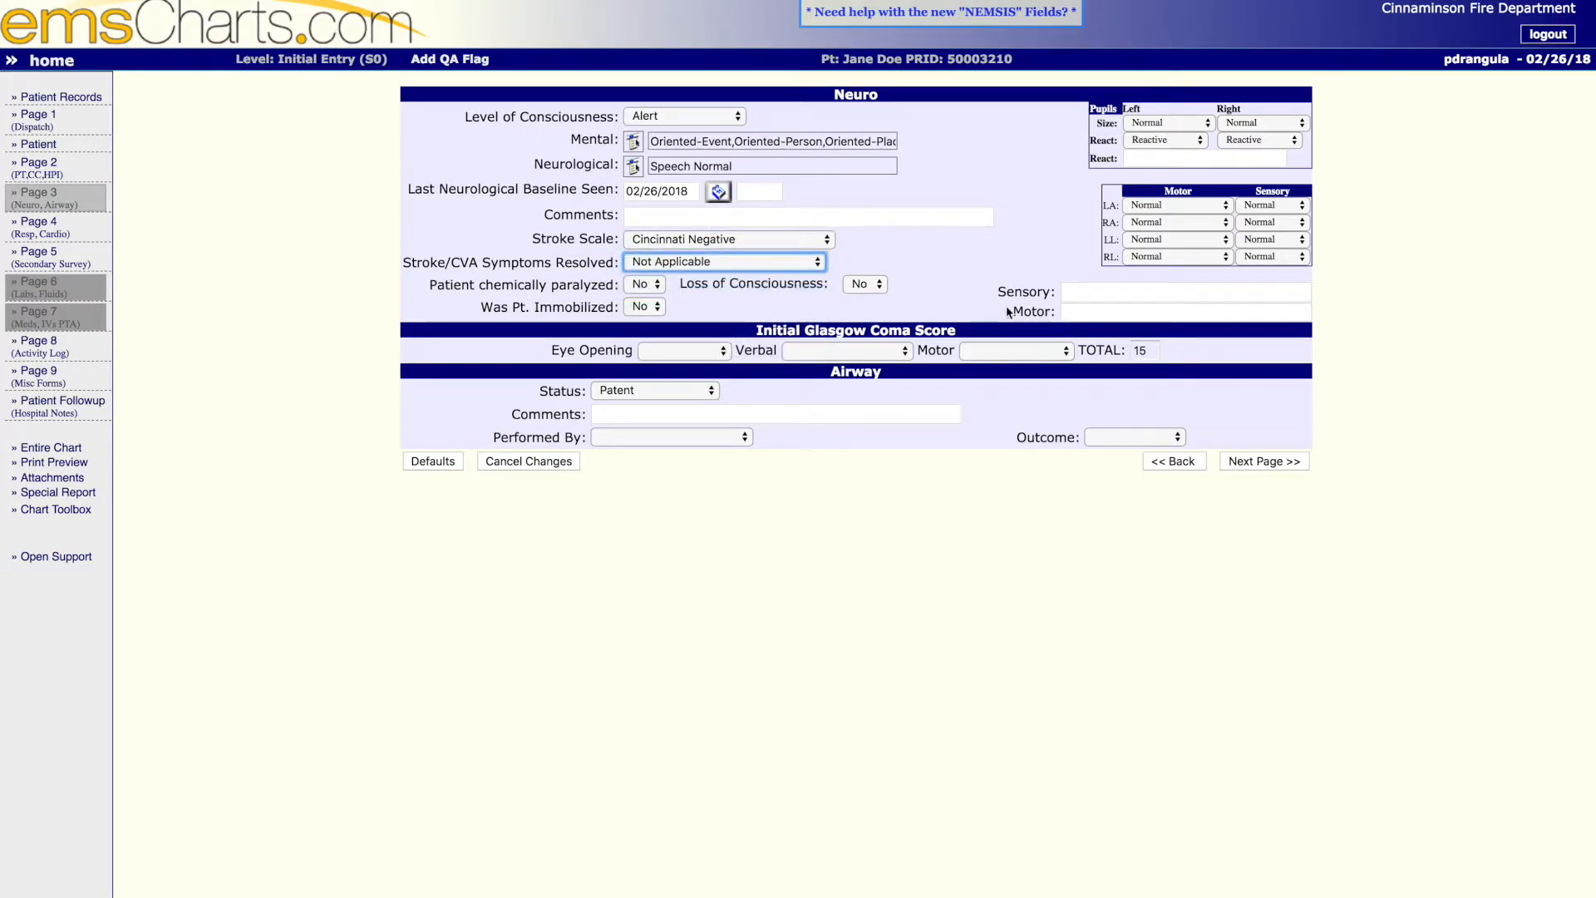
- Check the size and reaction choices for both pupils, keeping size at Normal and reaction at Reactive
click(1174, 127)
click(1174, 127)
click(1262, 123)
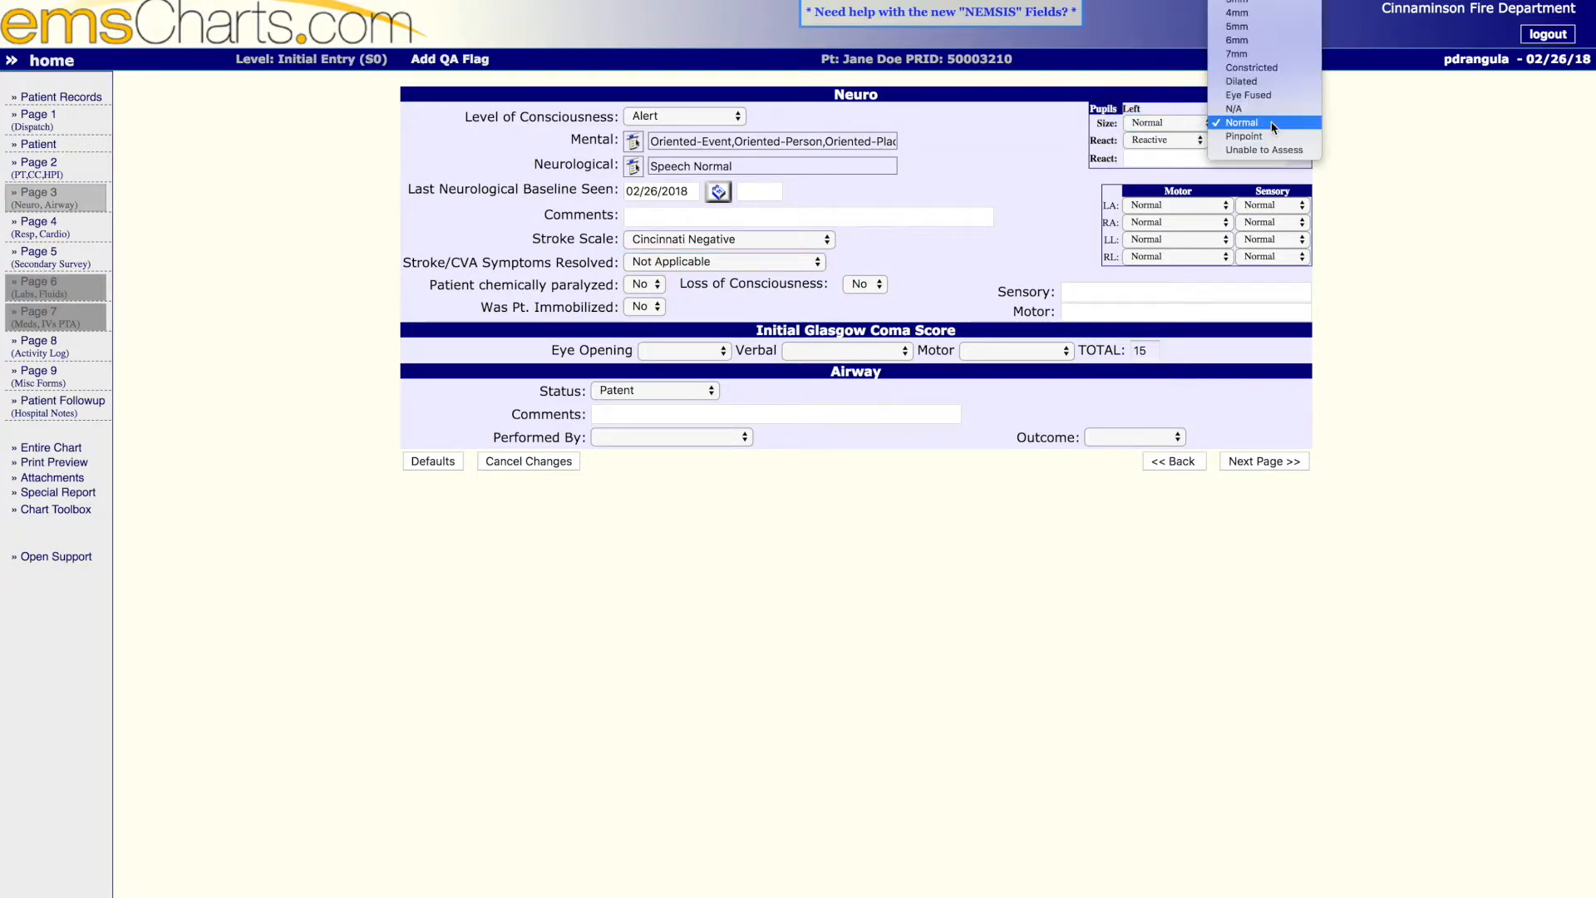
click(1238, 123)
click(1172, 143)
click(1189, 143)
click(1256, 143)
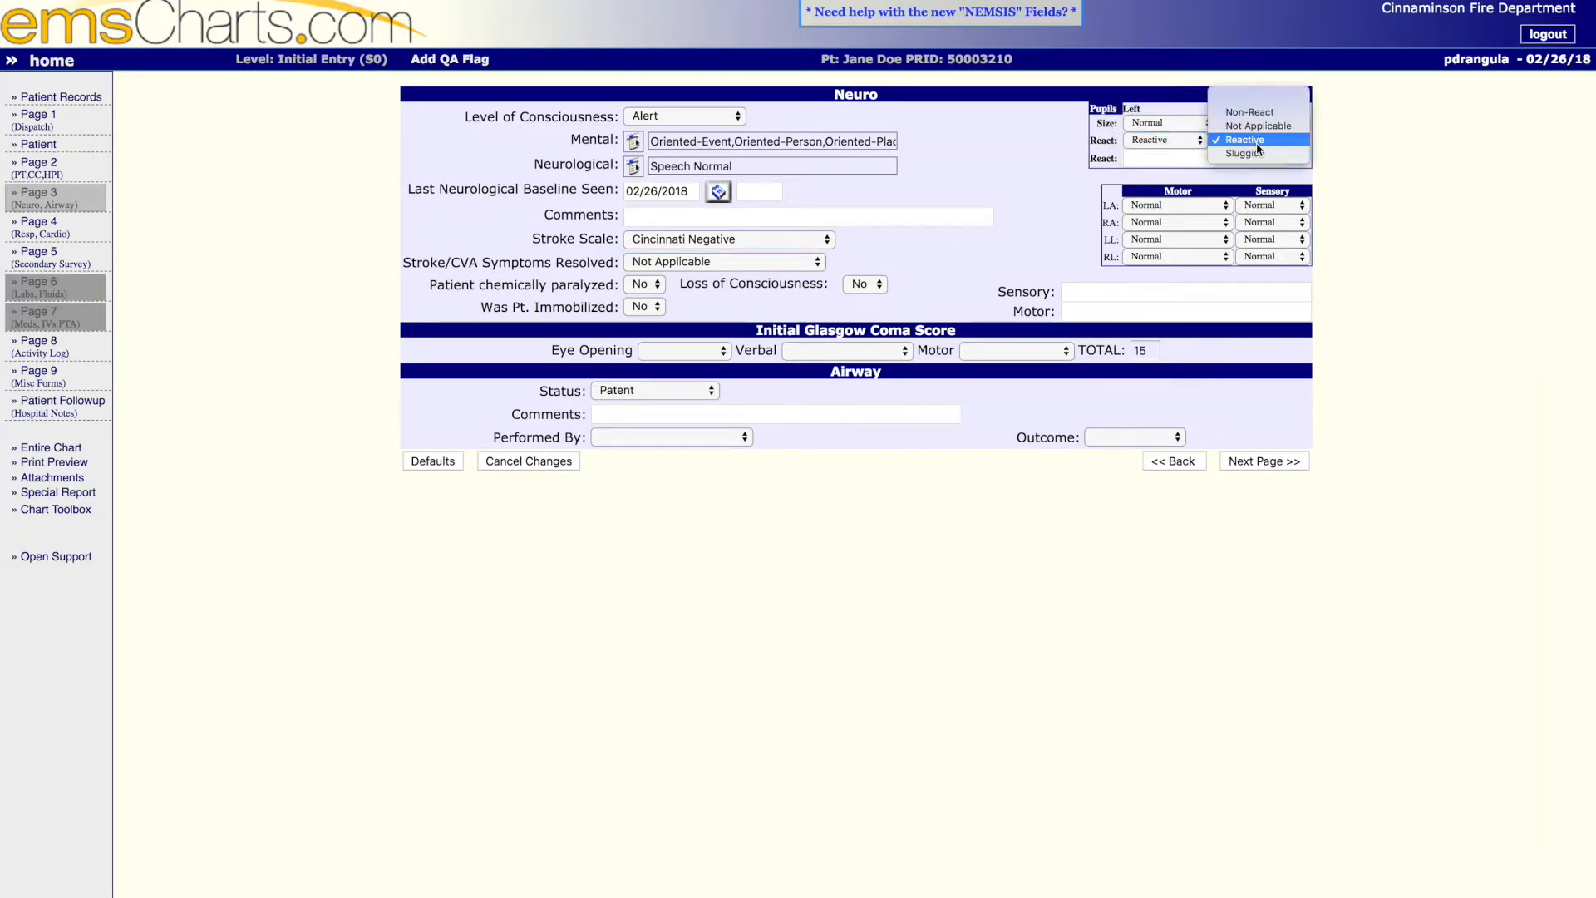
click(1222, 169)
- Check the motor and sensory choices for the left arm (LA), keeping both at Normal
click(1180, 206)
click(1197, 215)
click(1274, 206)
click(1268, 208)
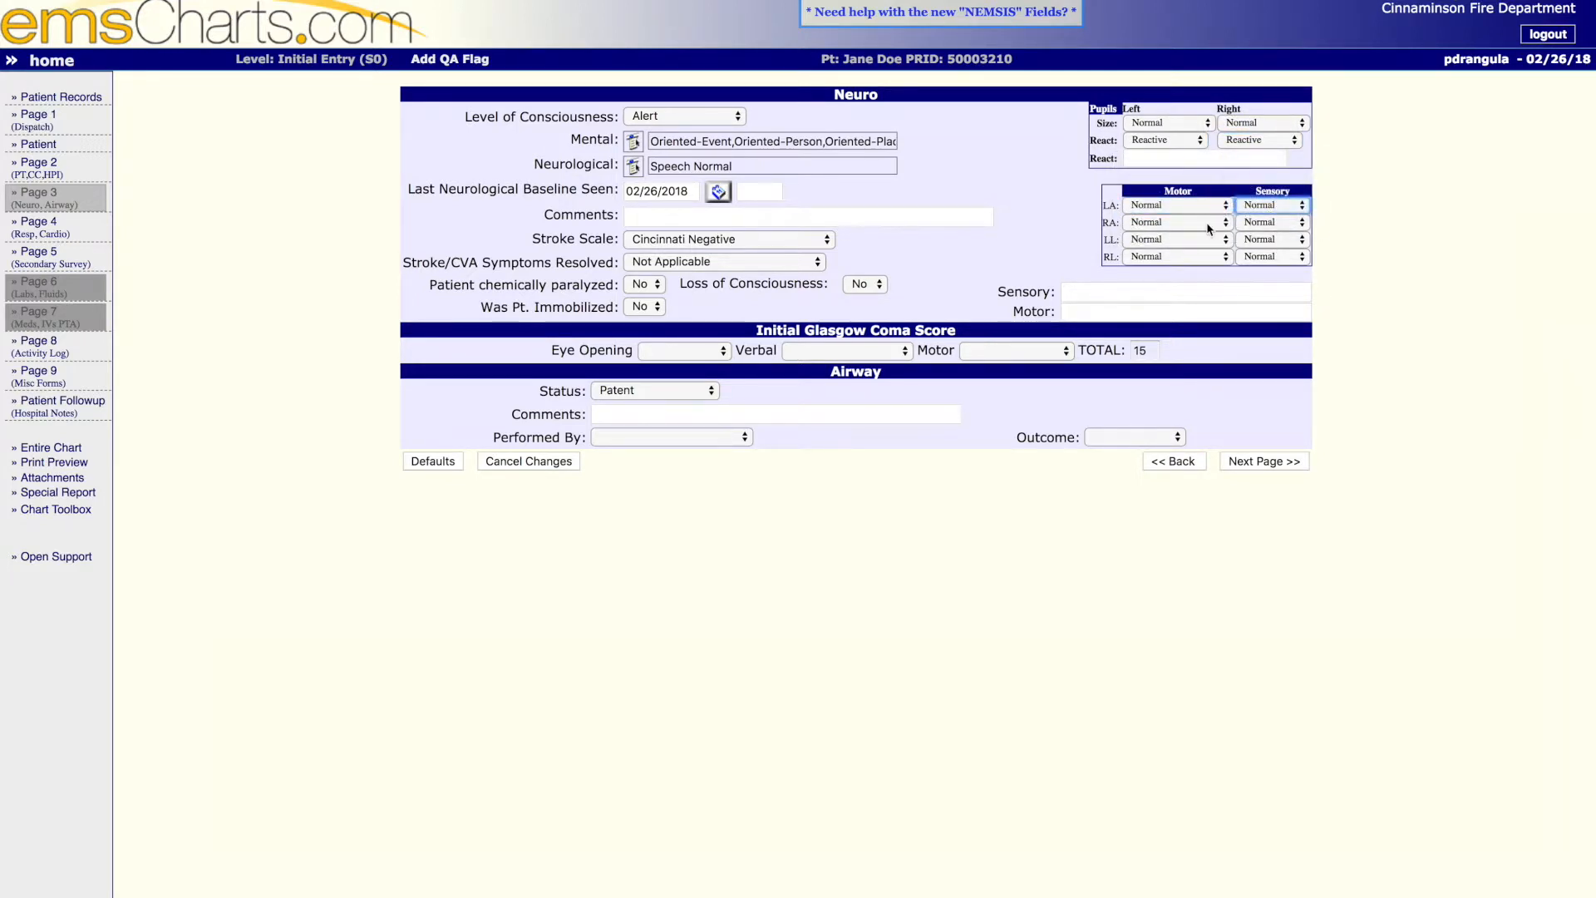
- Set the initial Glasgow Coma Score to Spontaneous eye opening, Oriented verbal and Obeys Command motor response
click(672, 351)
click(679, 289)
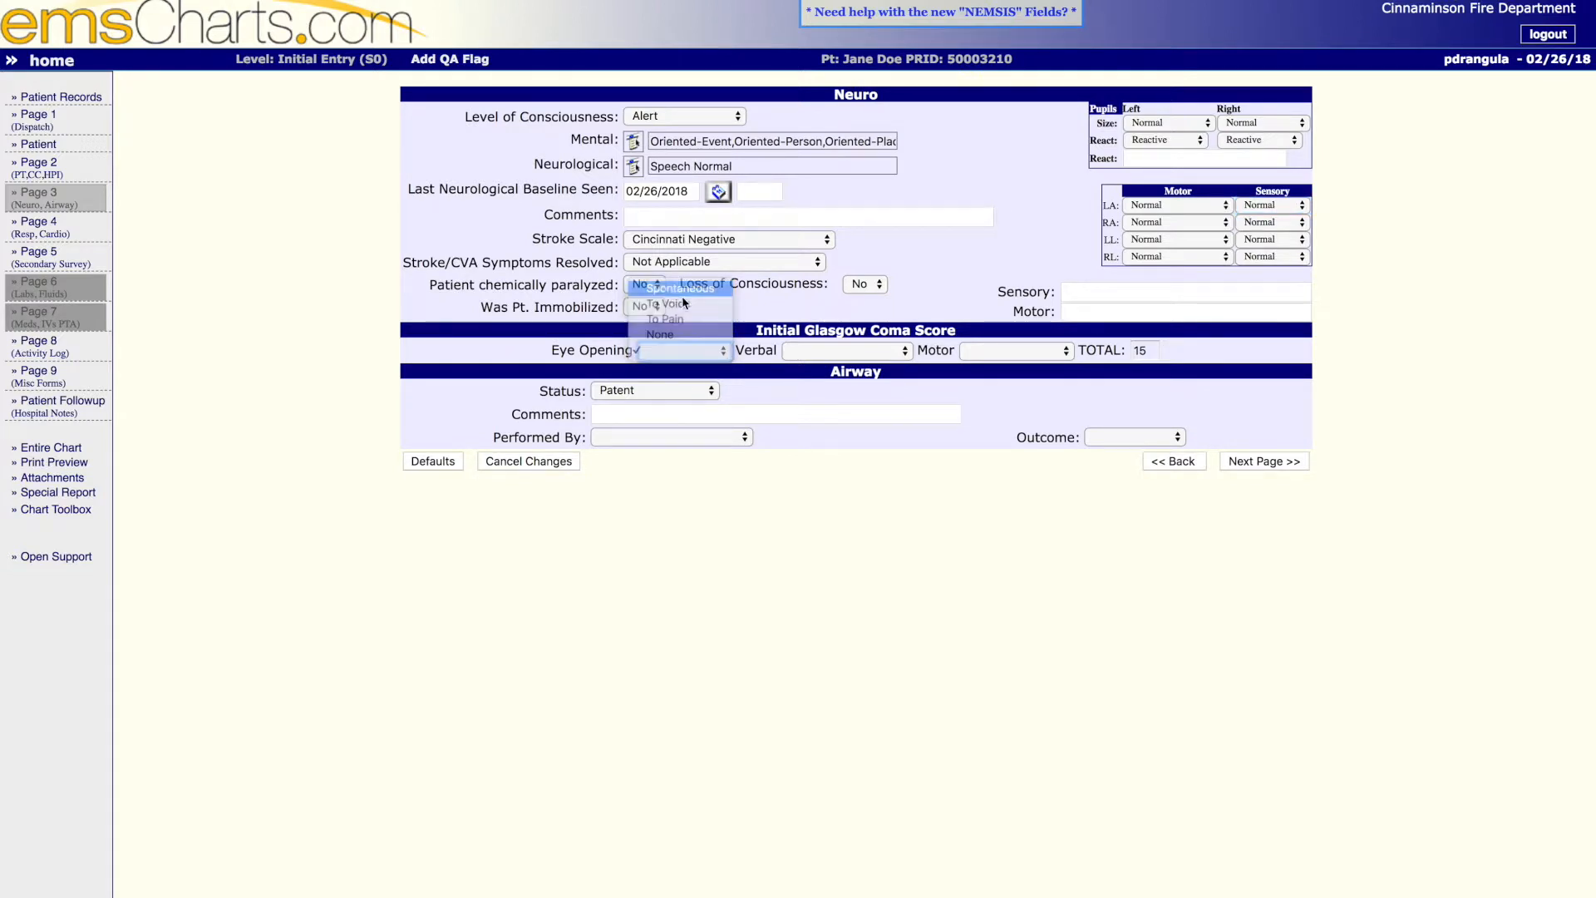
click(846, 351)
click(882, 267)
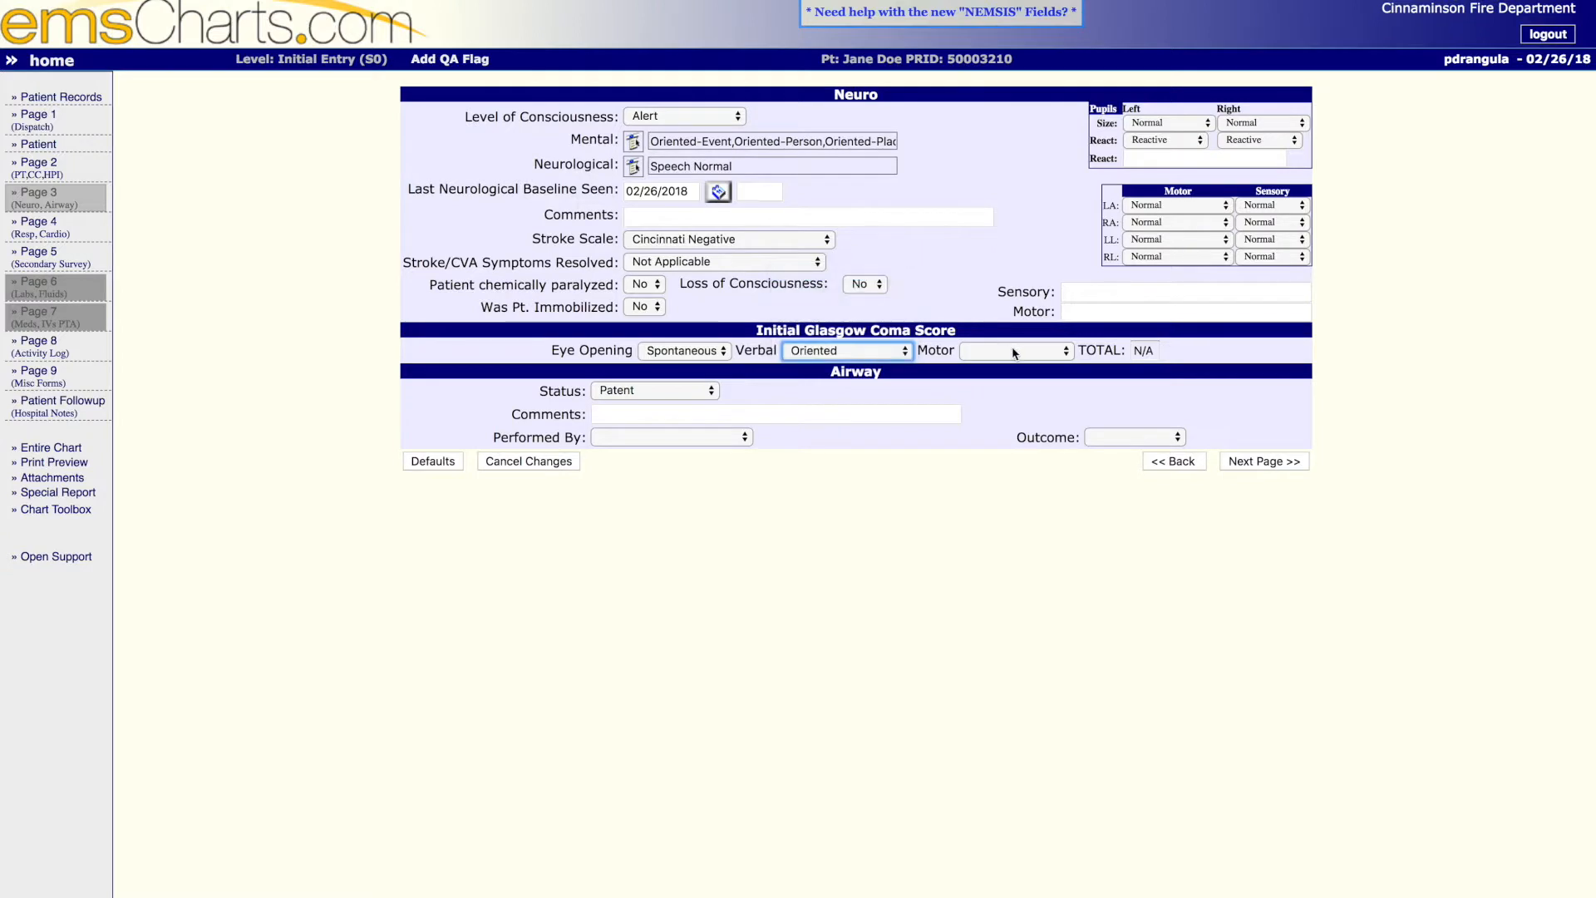
click(1014, 352)
click(1032, 259)
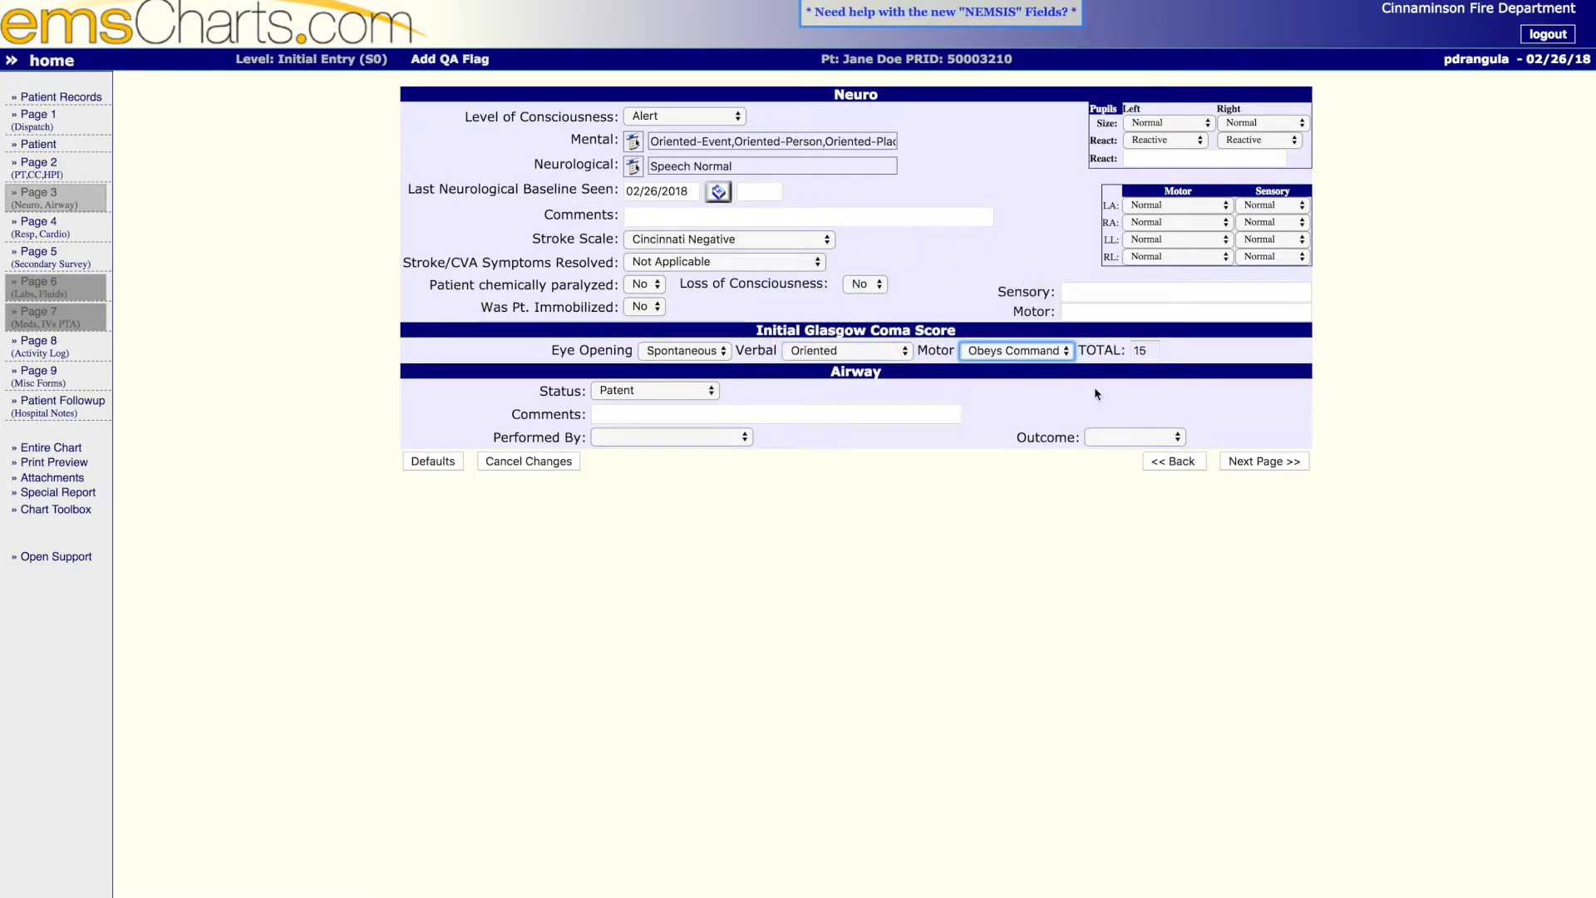
click(1152, 361)
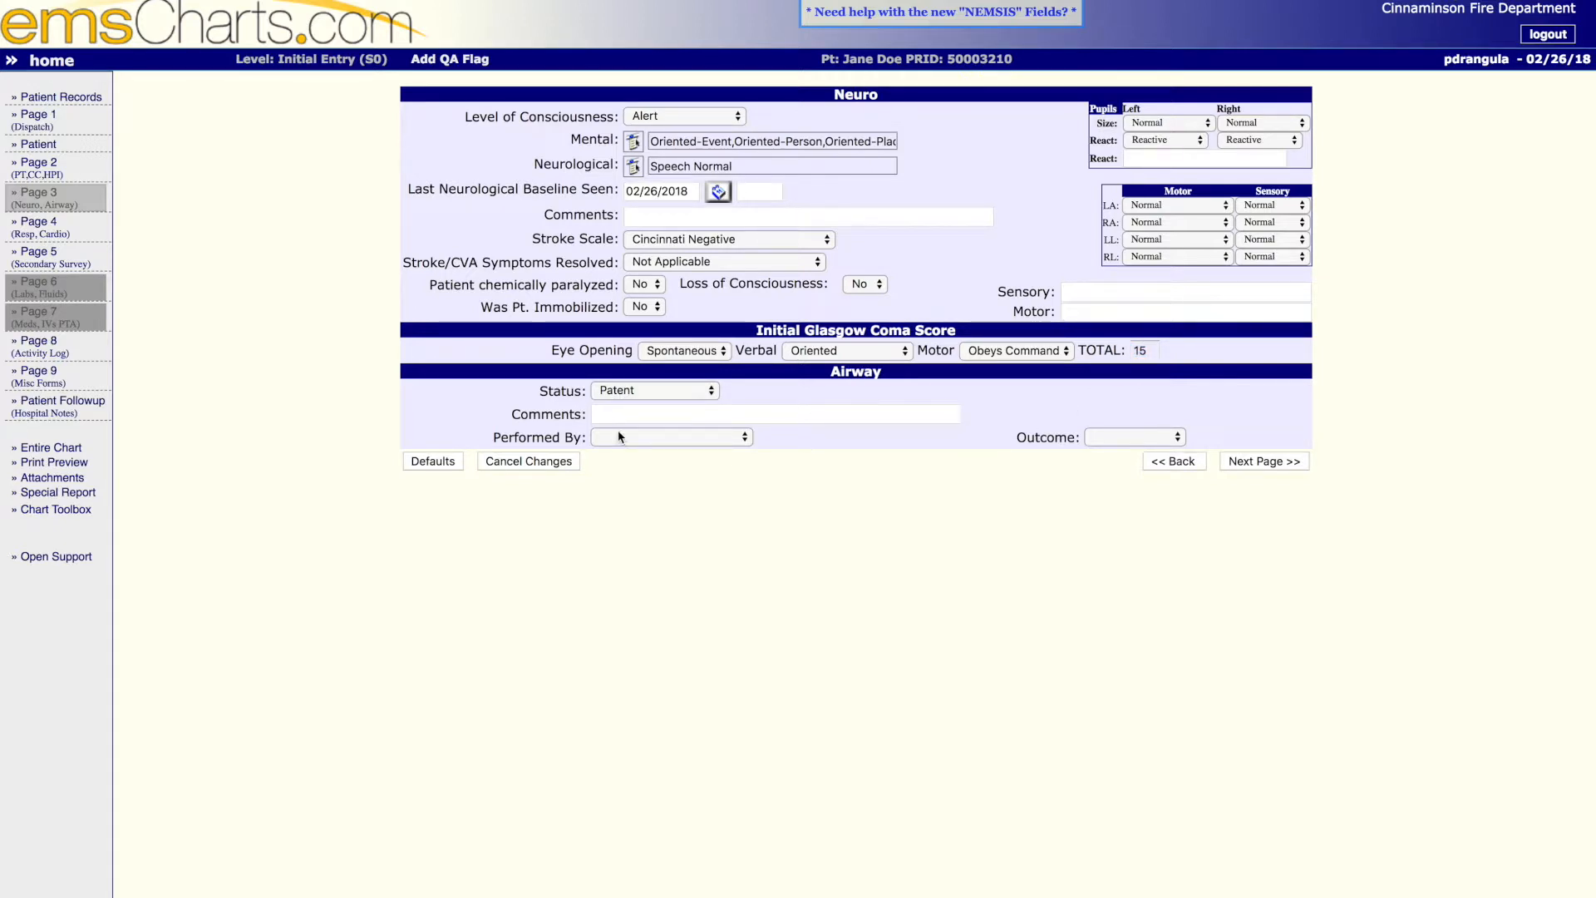
- Keep the airway status at Patent and continue to the respiratory and cardiovascular page
click(636, 391)
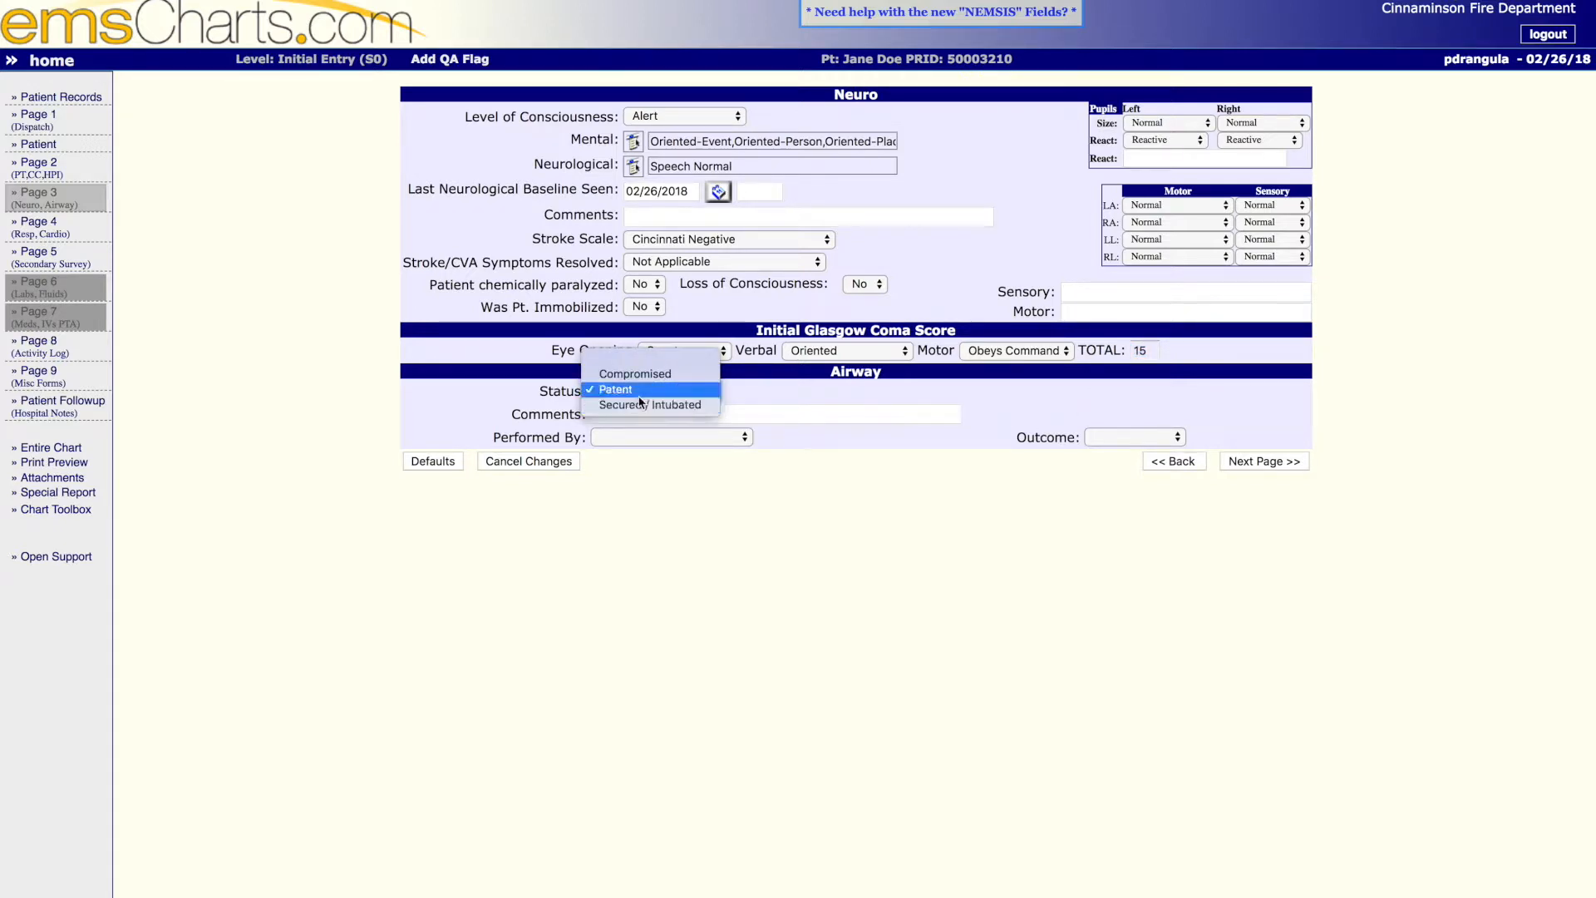
click(644, 389)
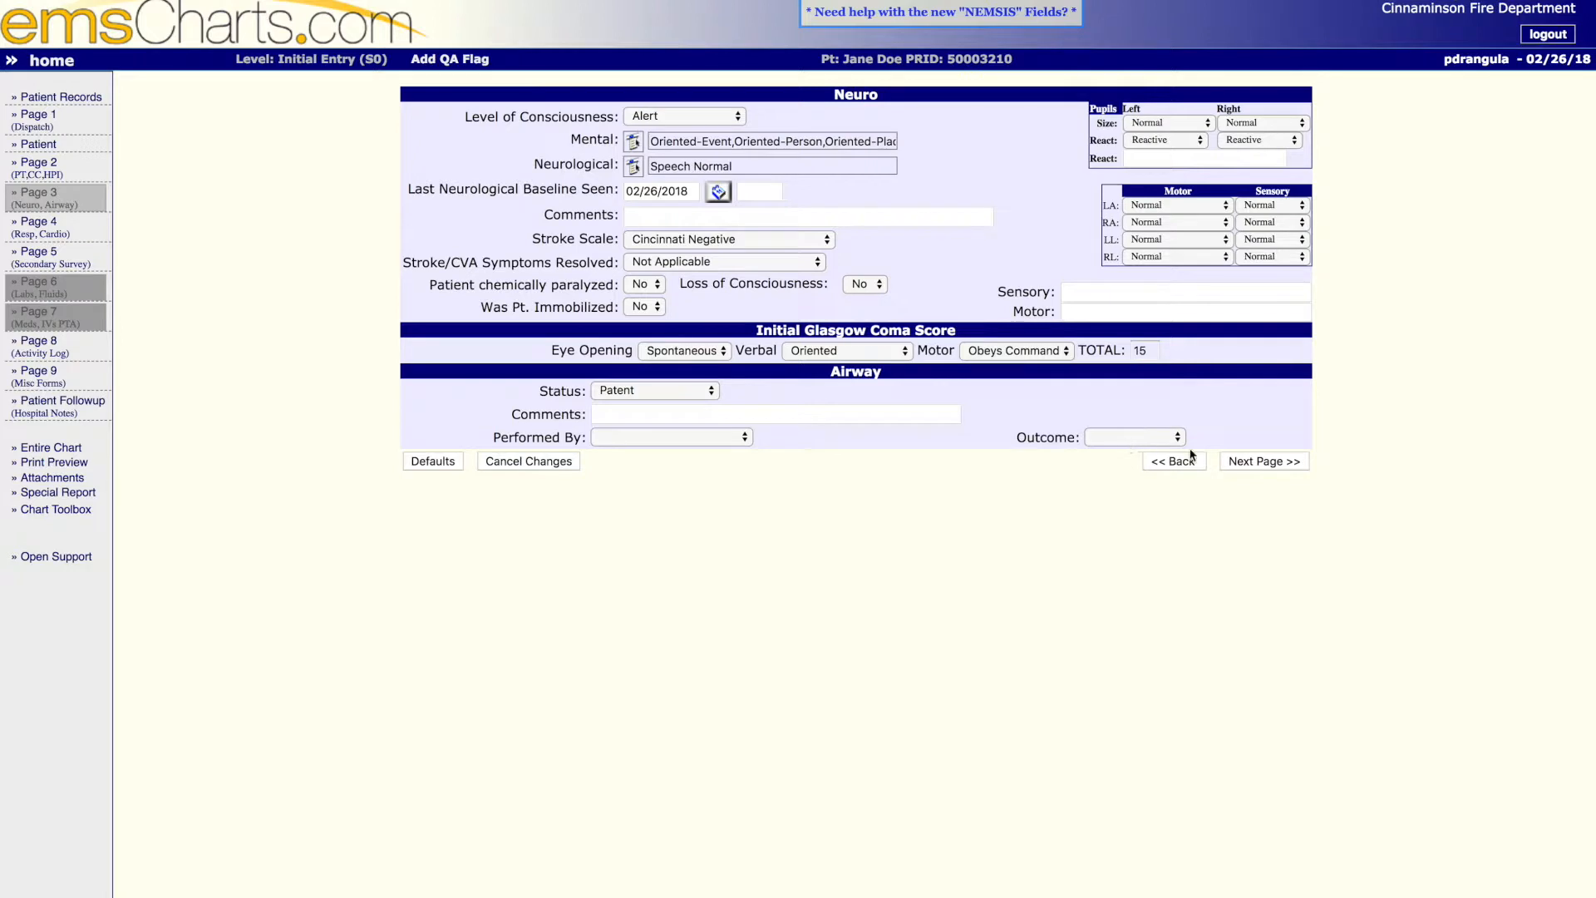
click(1264, 461)
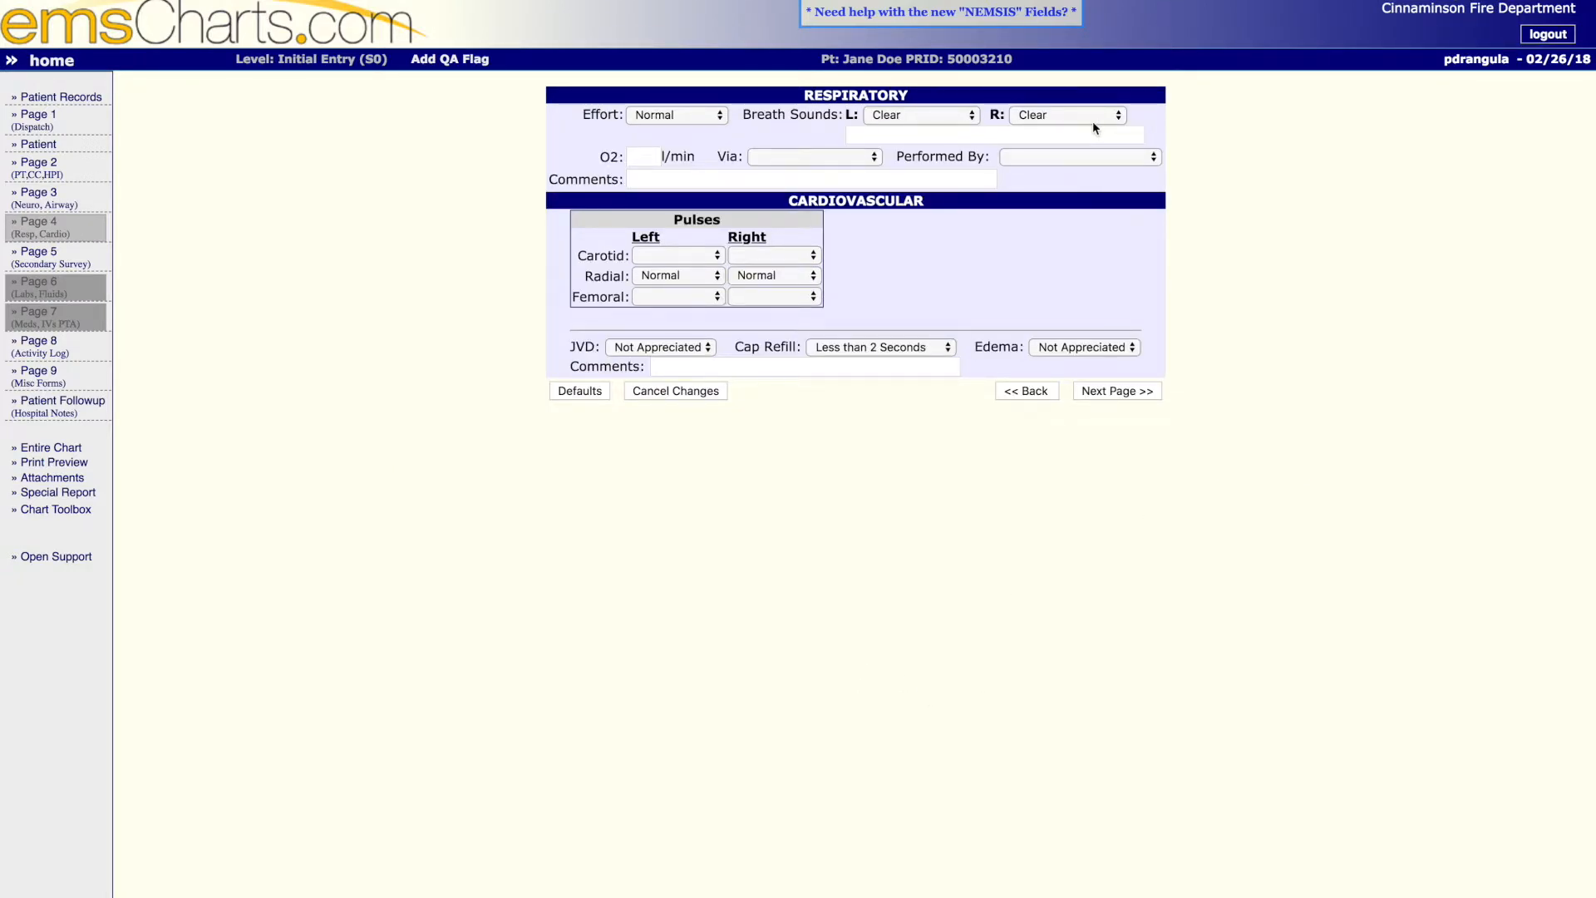
- Look through the oxygen flow, delivery method, Performed By and comment fields of the respiratory section, leaving them blank
click(655, 162)
click(845, 158)
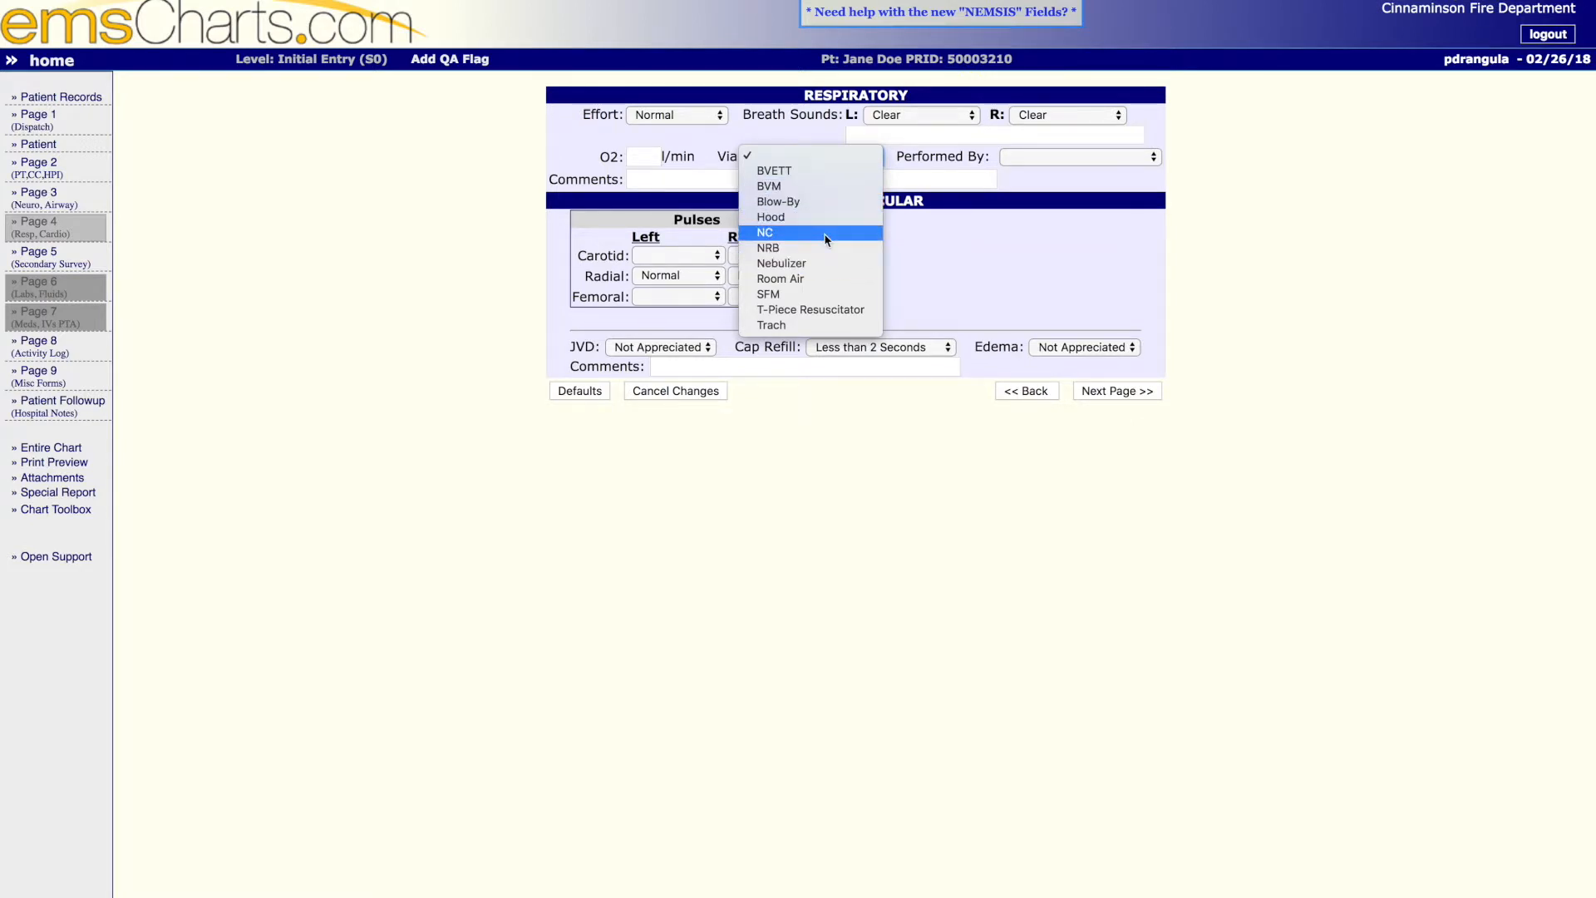
click(1075, 158)
click(1075, 158)
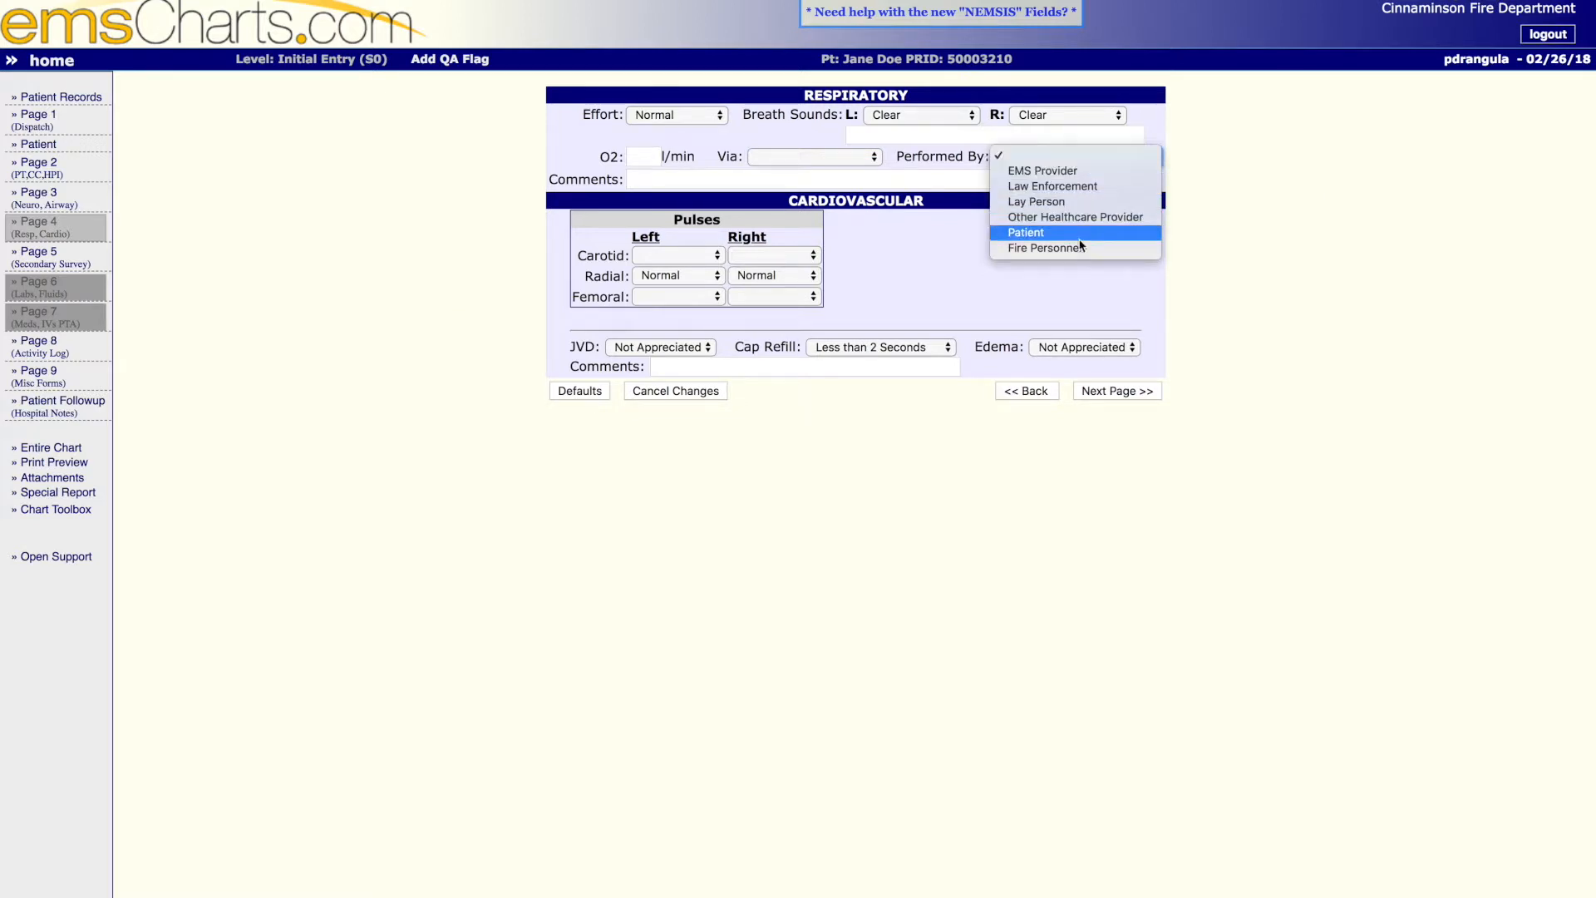
click(1087, 156)
click(746, 177)
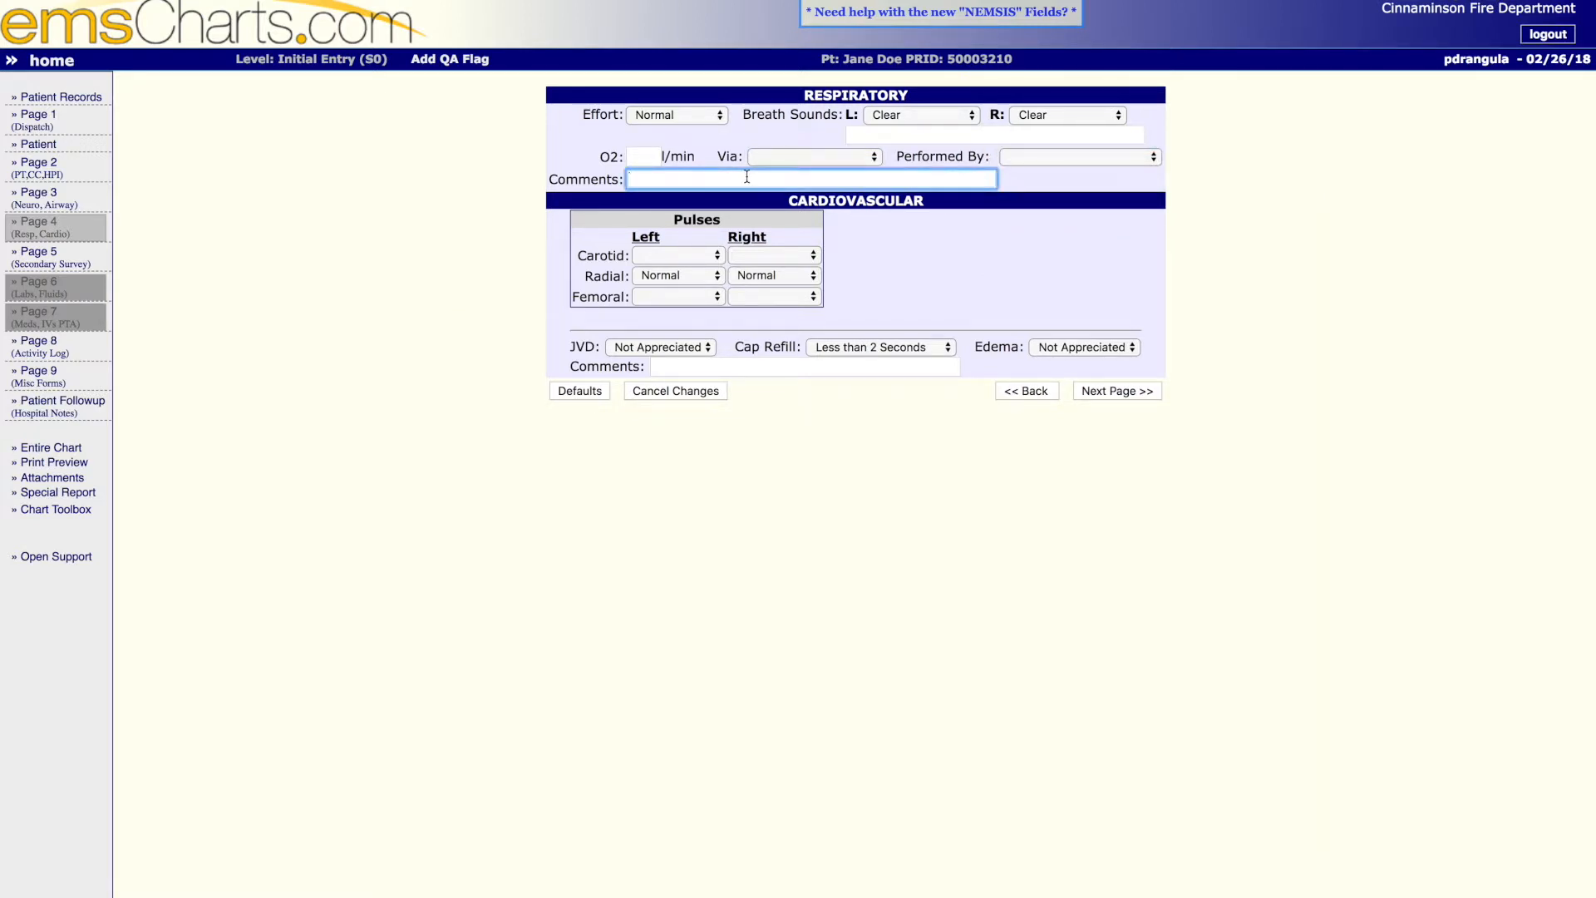
click(746, 177)
click(1115, 196)
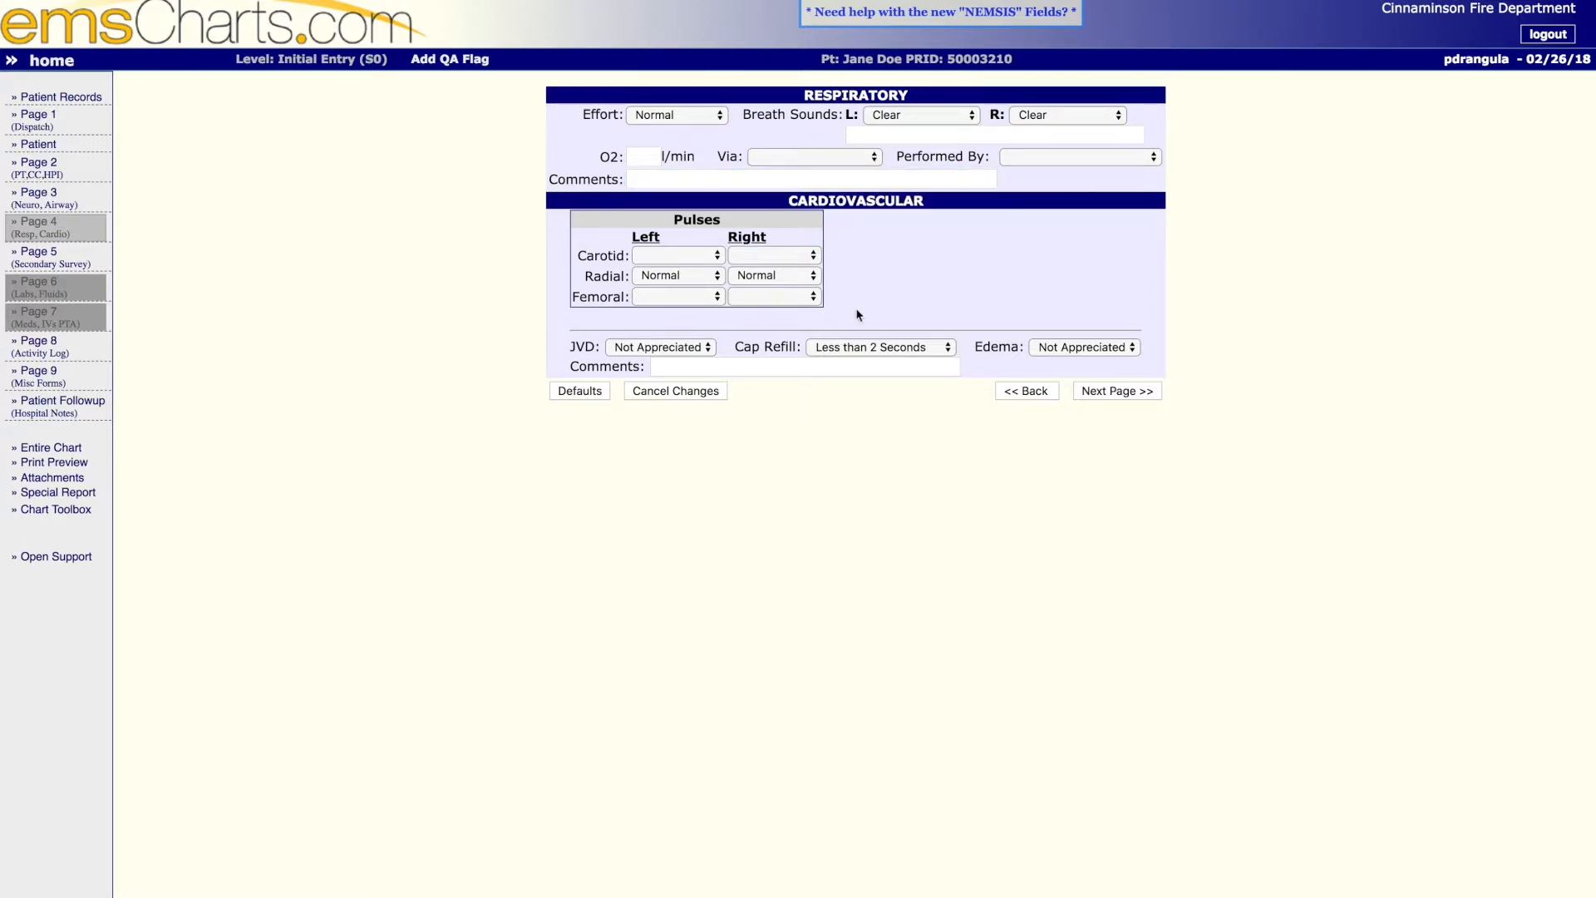
- Check the left and right radial pulse choices, keeping both at Normal
click(707, 279)
click(707, 281)
click(799, 282)
click(801, 277)
- Keep JVD and edema at Not Appreciated and cap refill at Less than 2 Seconds, and continue to the secondary survey
click(670, 349)
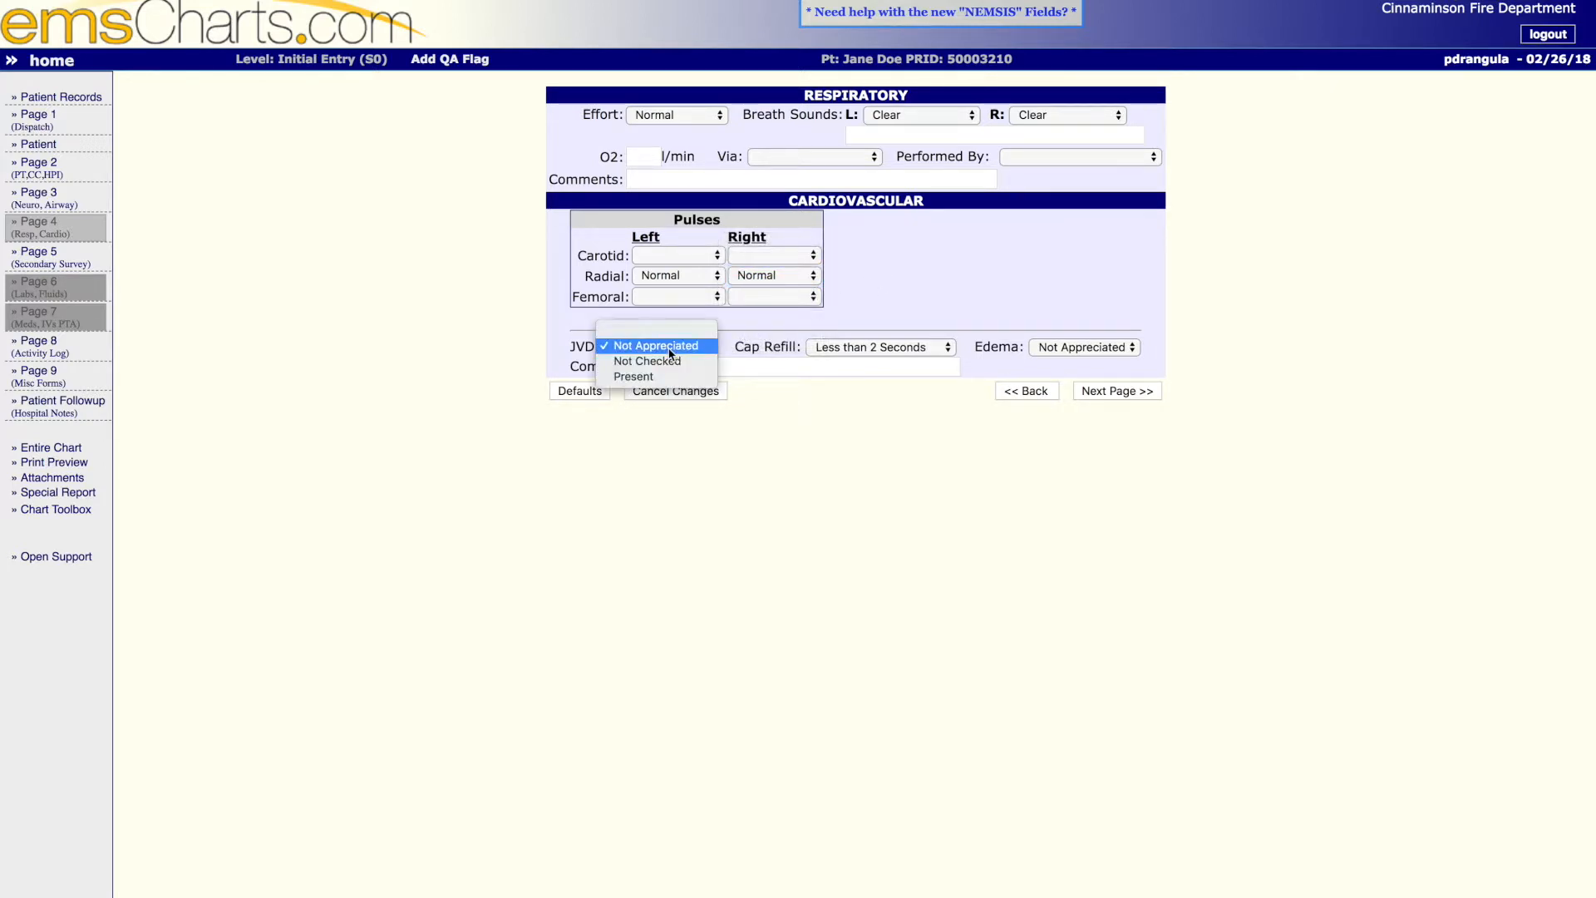
click(670, 349)
click(841, 347)
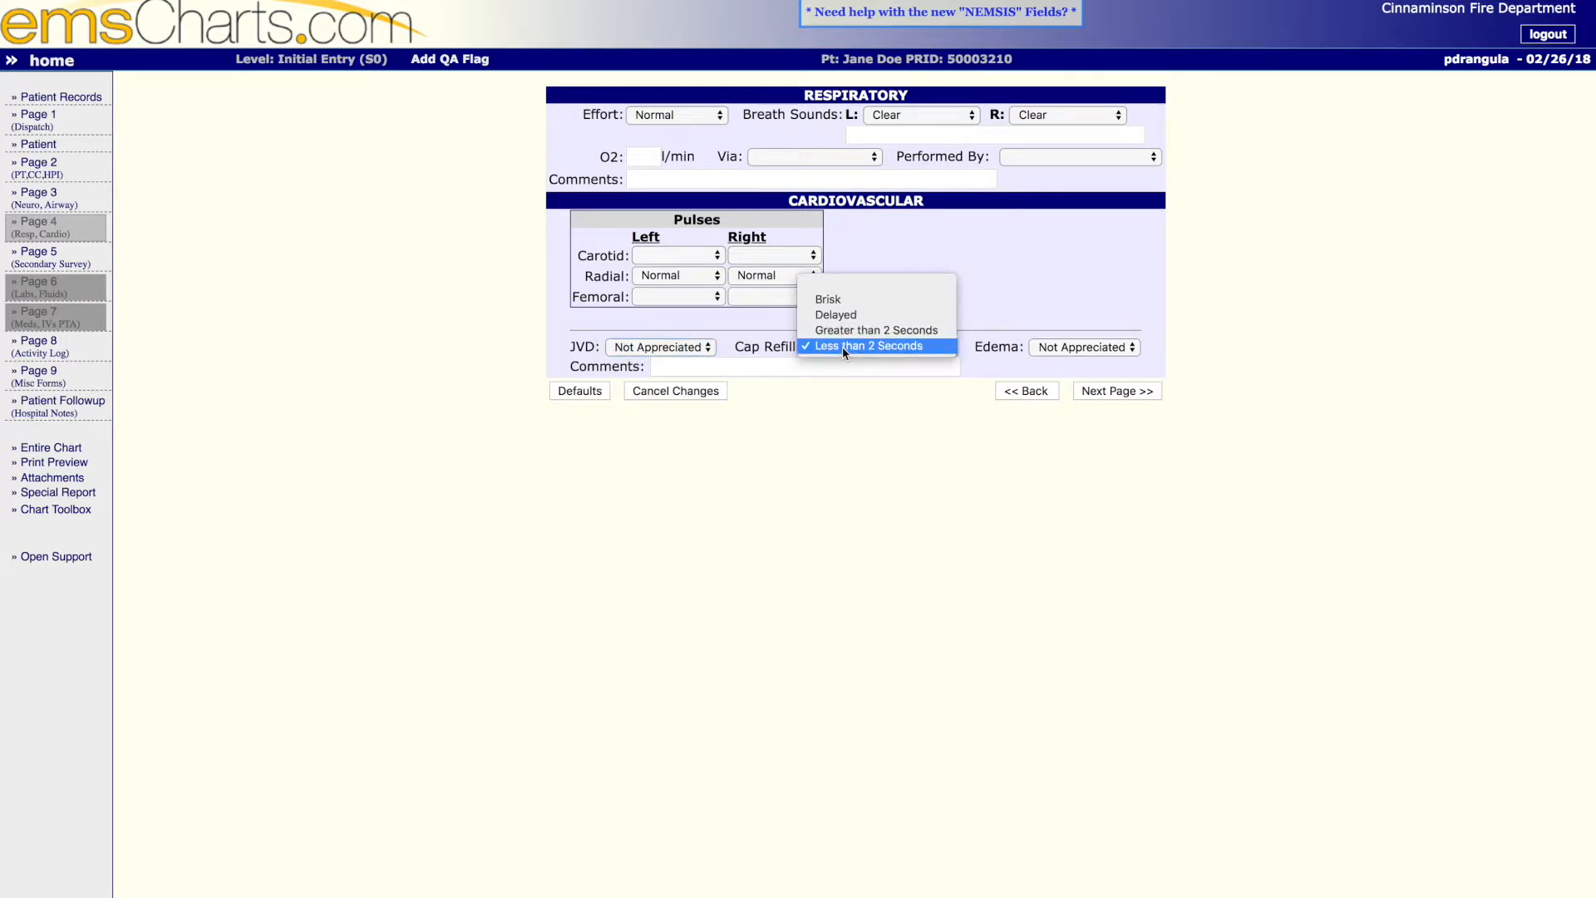
click(841, 346)
click(1071, 349)
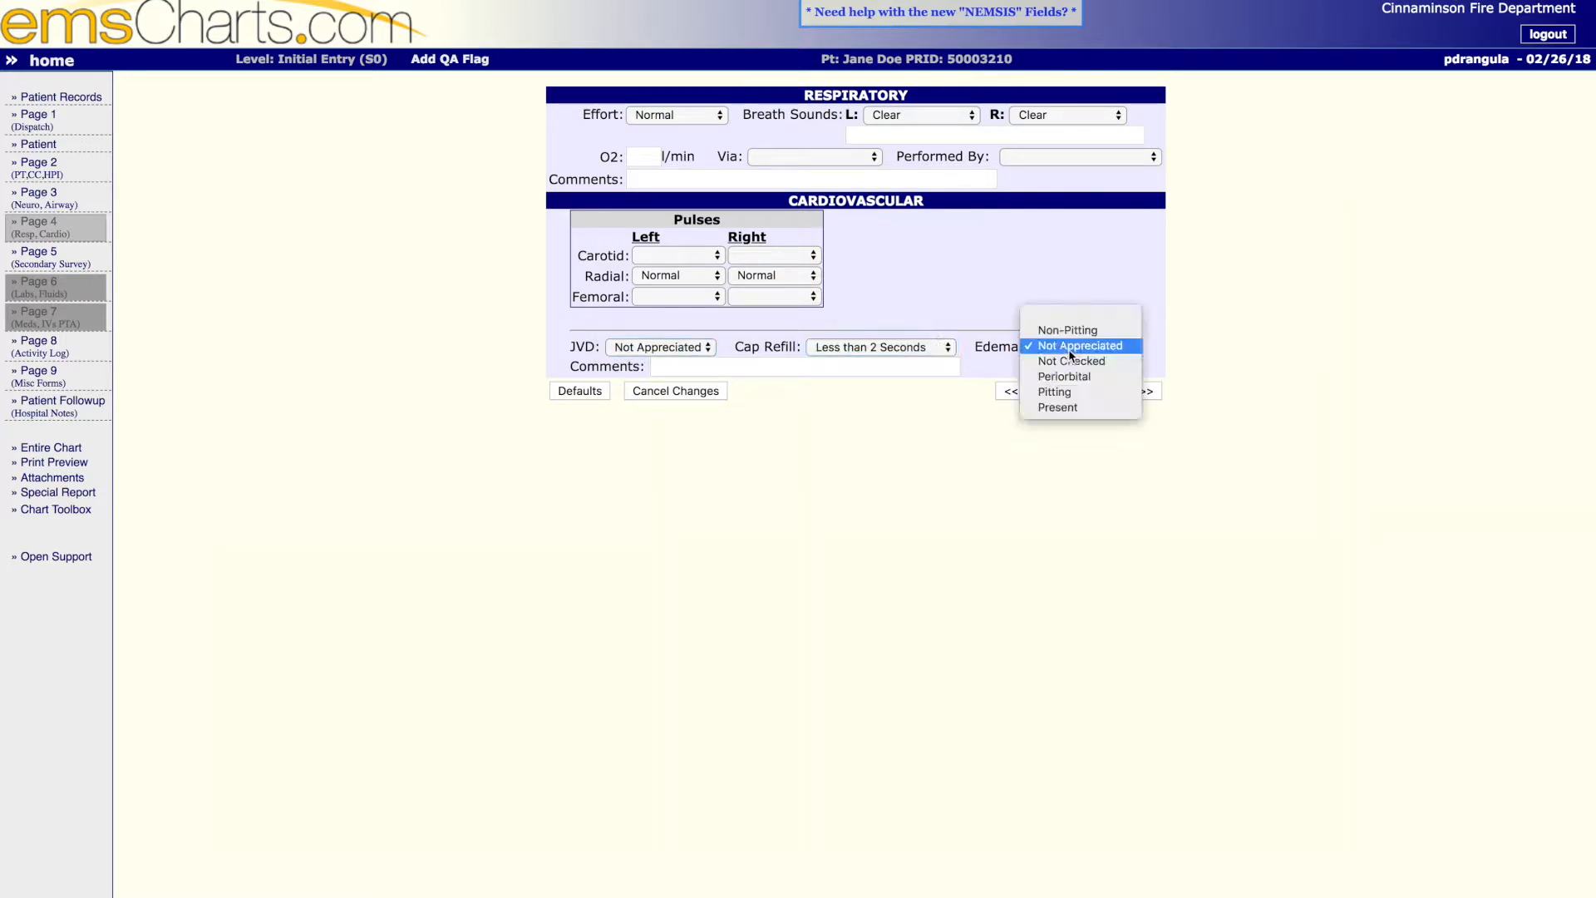
click(1131, 354)
click(1114, 394)
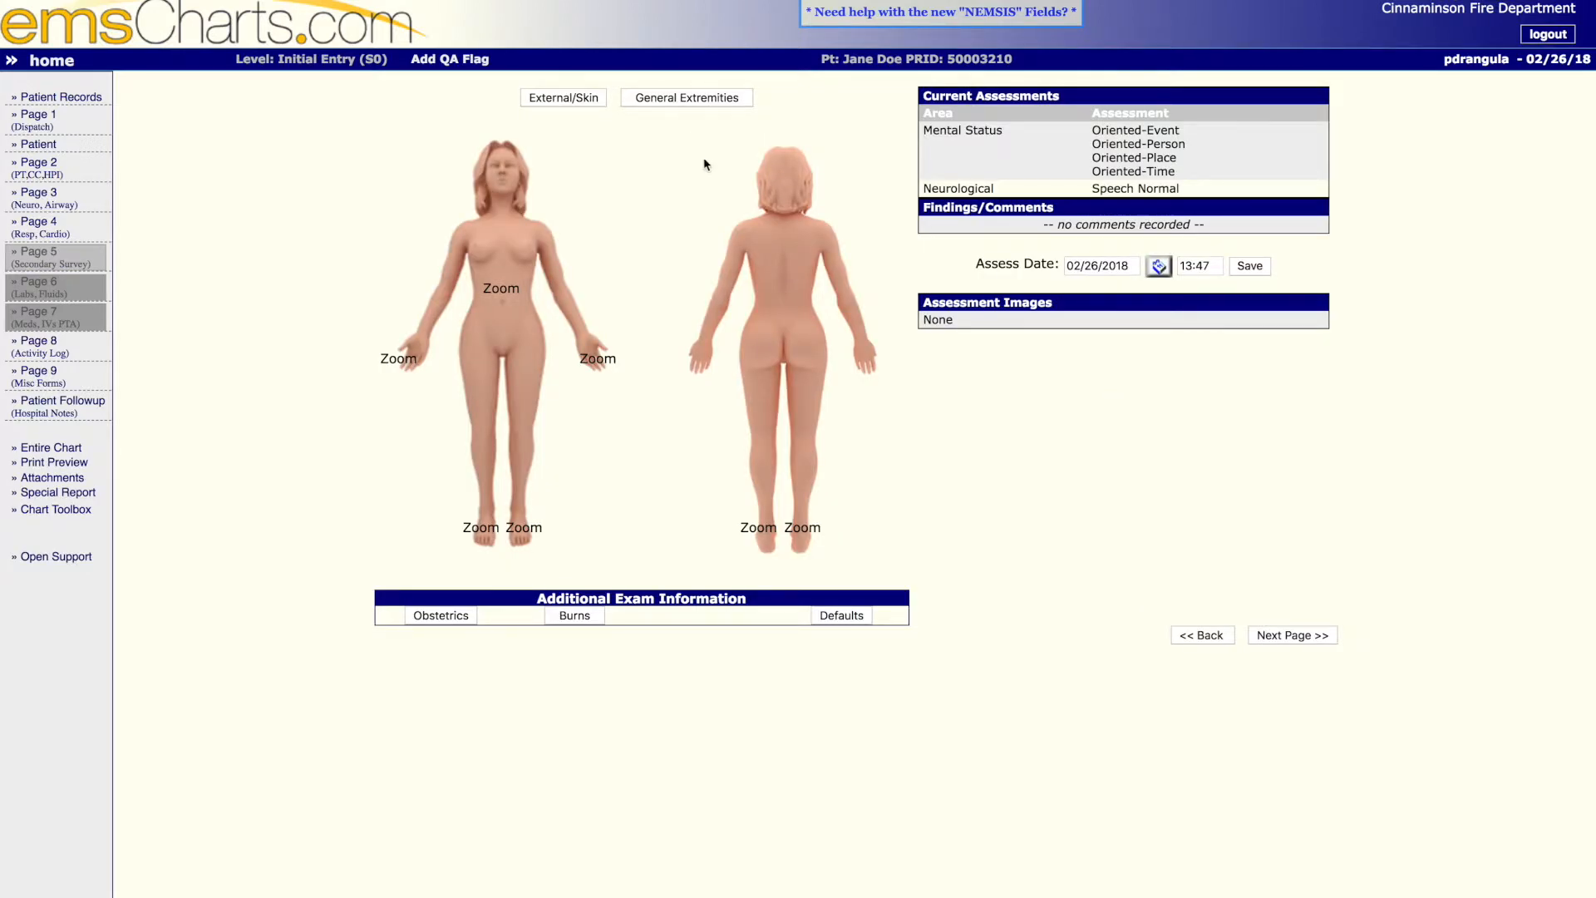
- Record Pain as a generalized assessment finding for the abdomen and save it
click(505, 290)
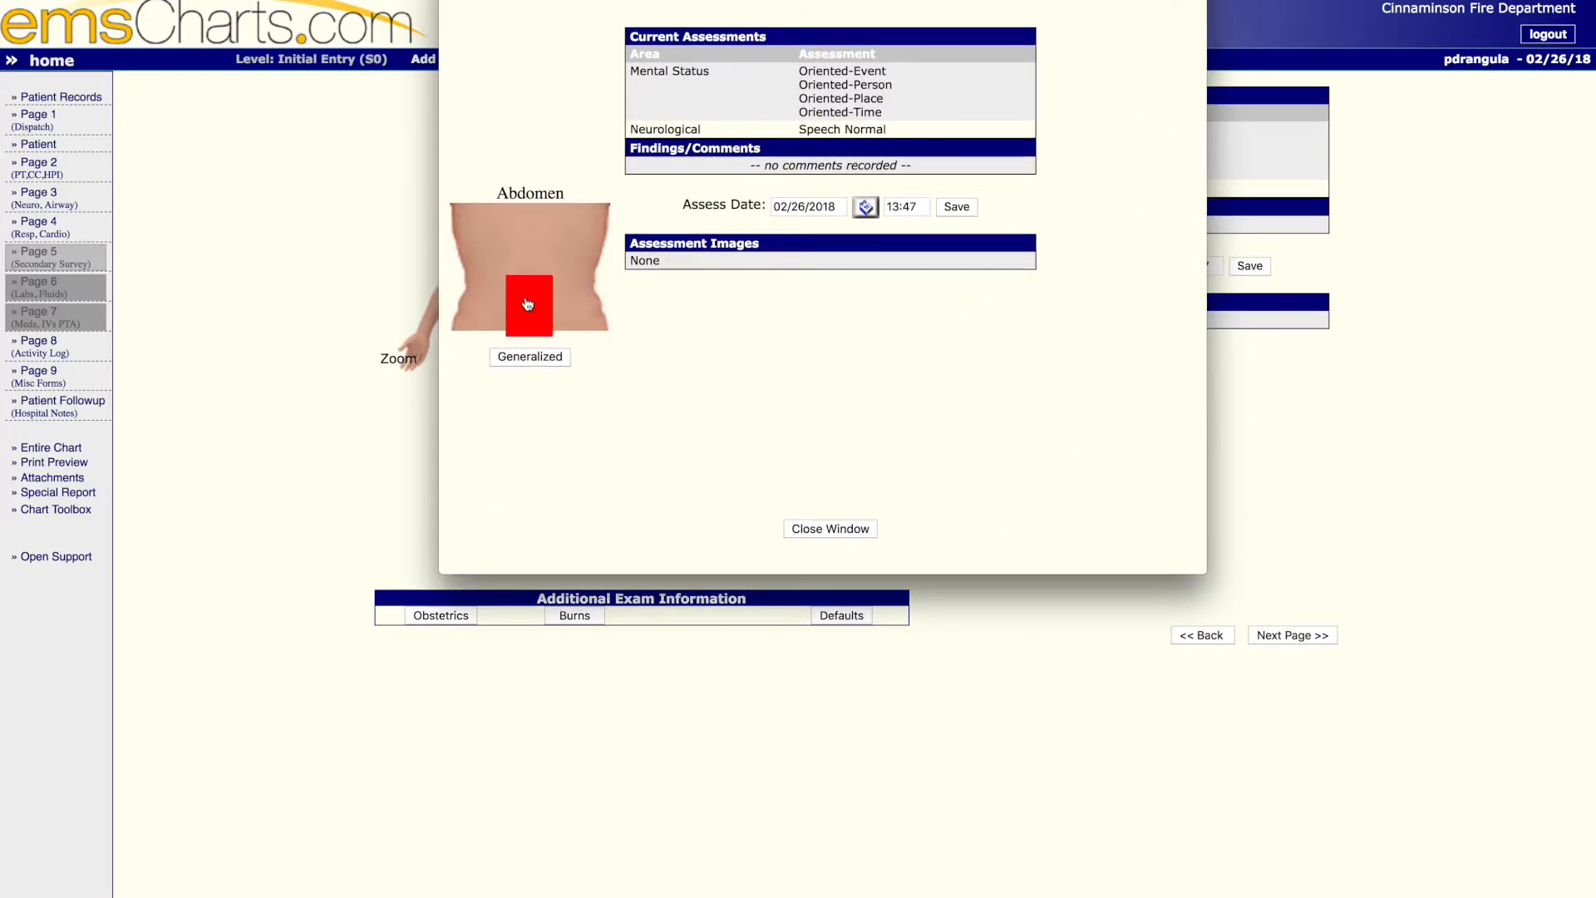
click(536, 359)
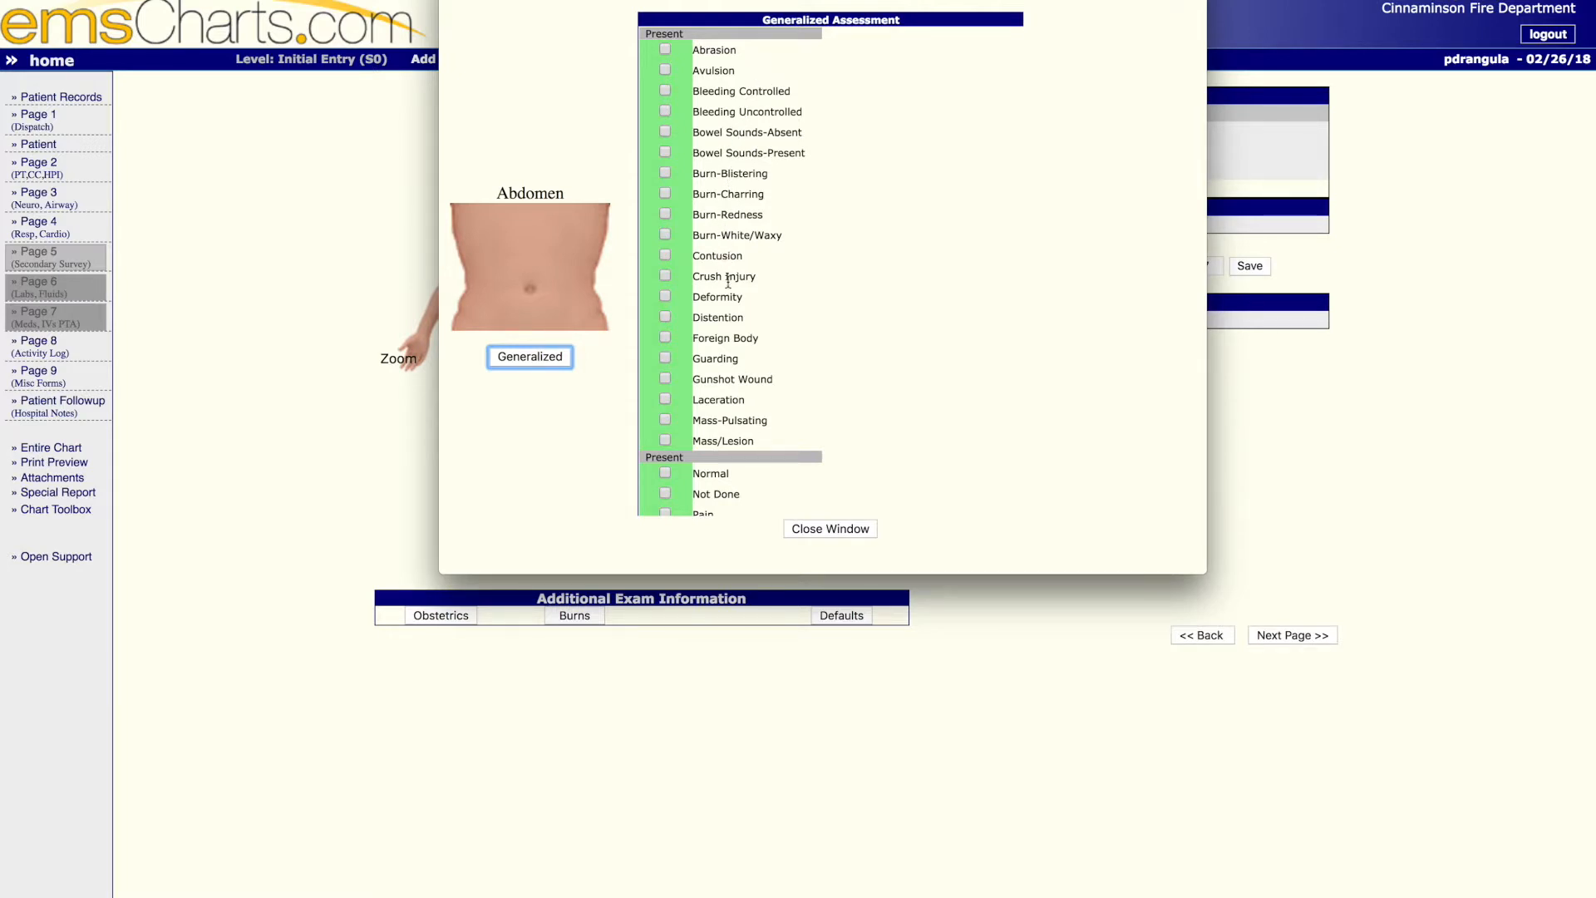
scroll(725, 349, down, 3)
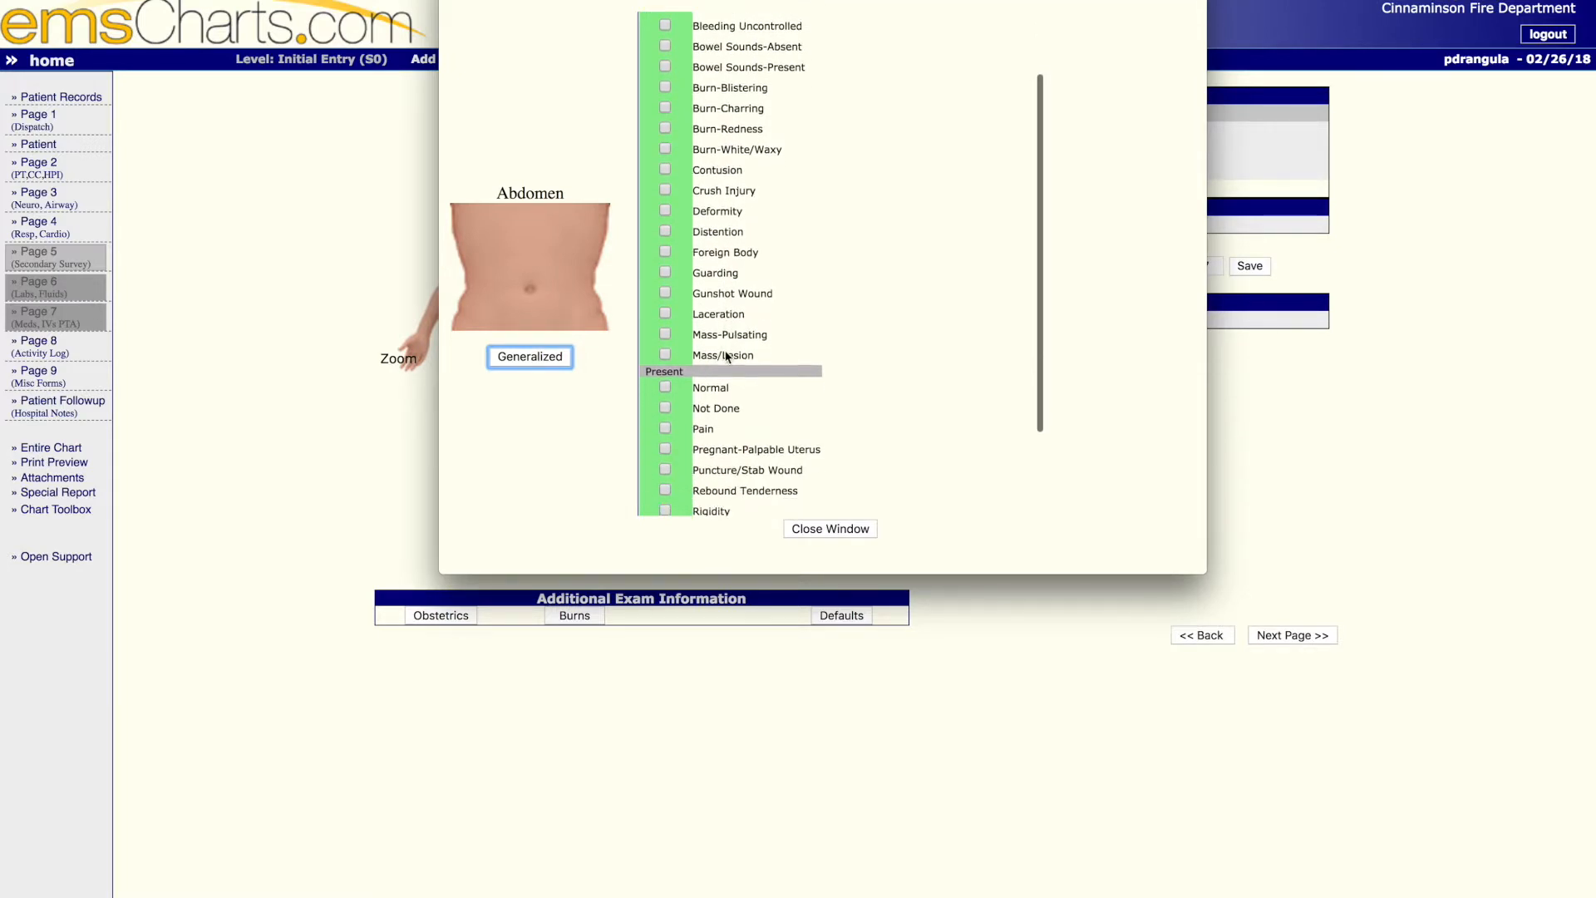
scroll(726, 349, down, 4)
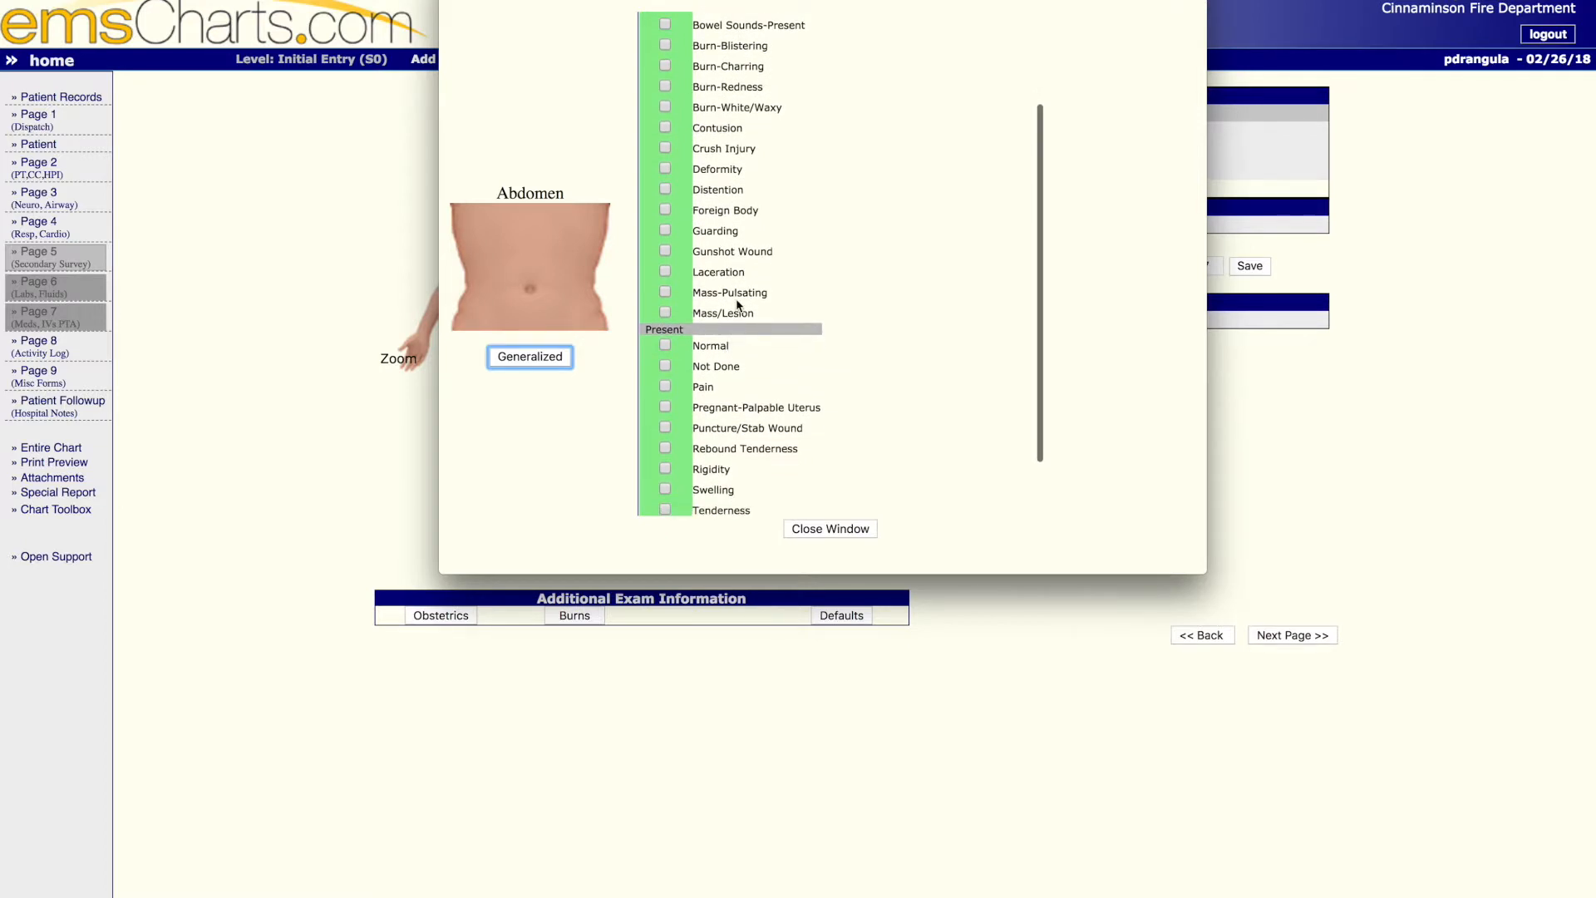
scroll(737, 305, down, 1)
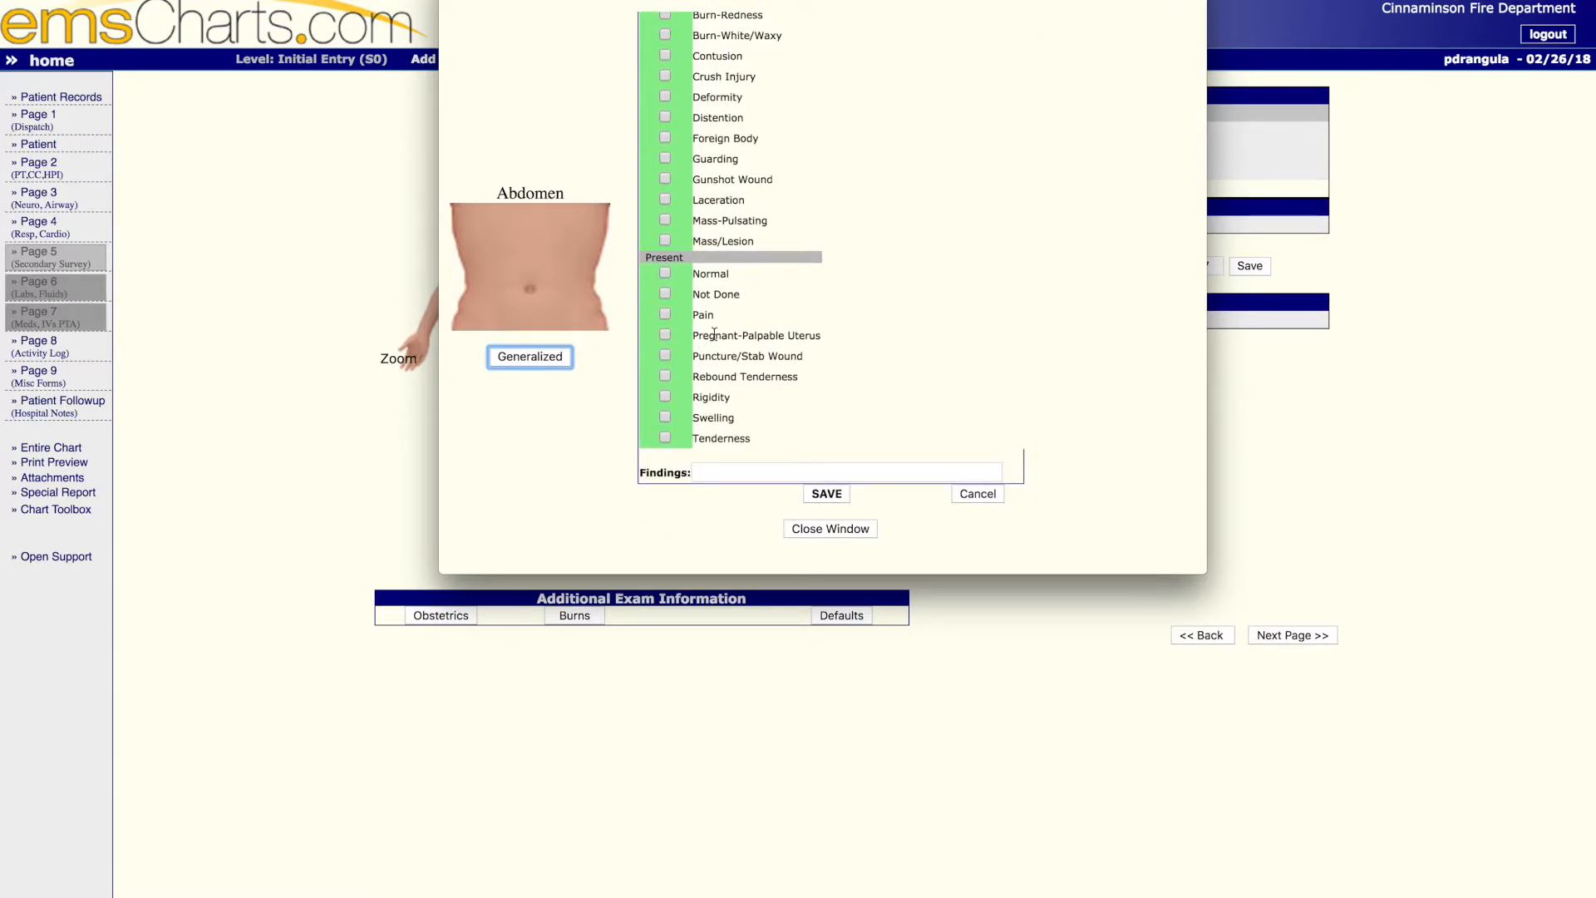
click(666, 317)
click(832, 502)
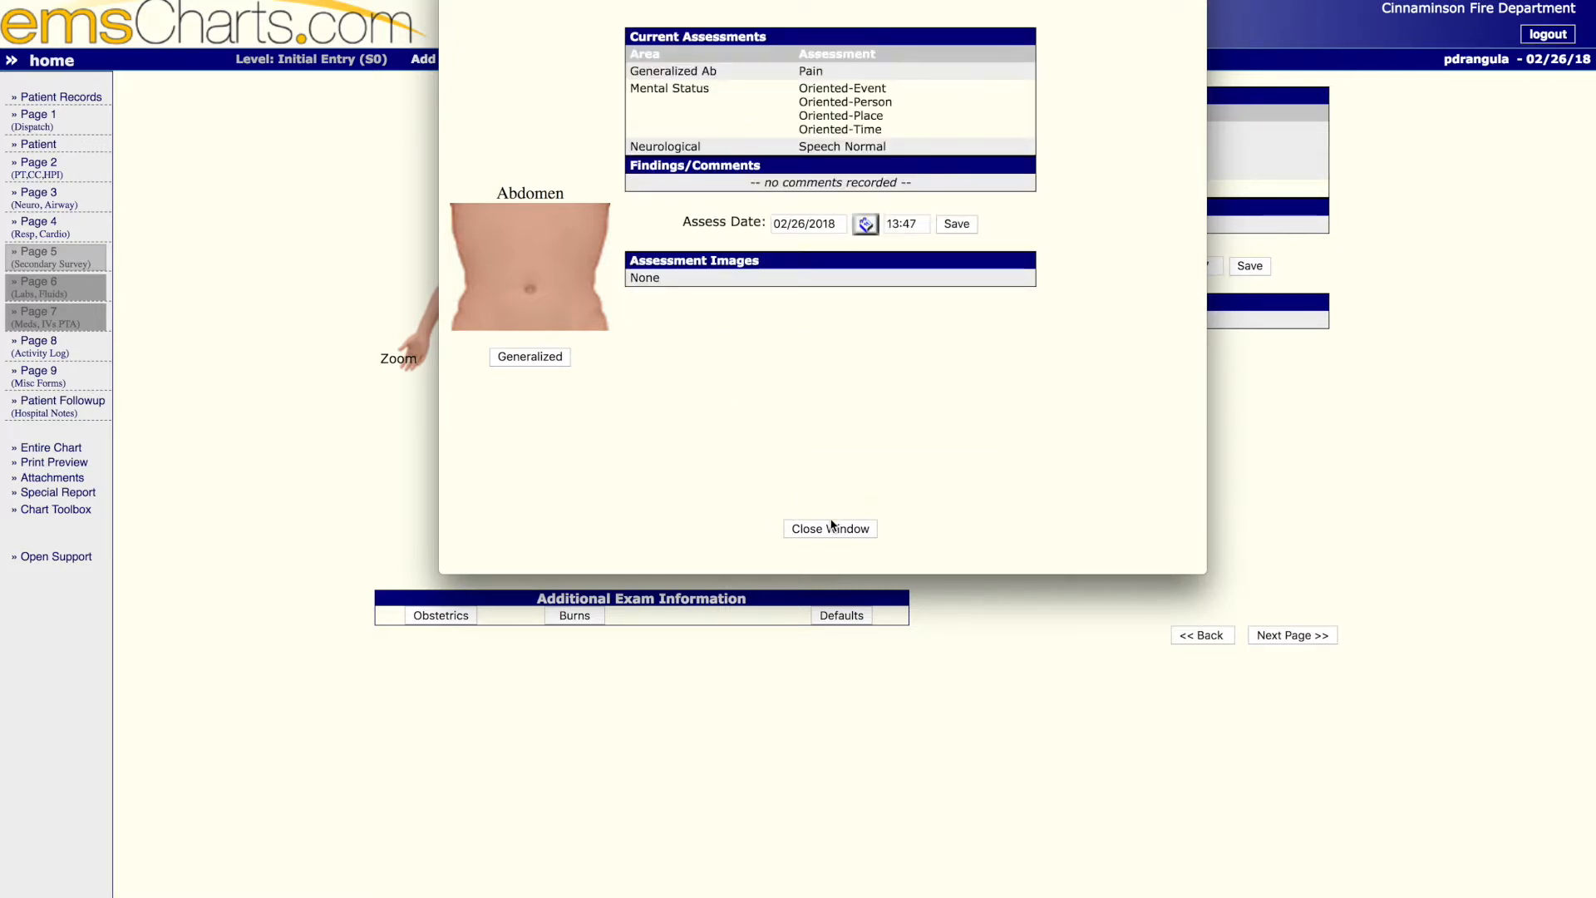
- Save the assessment time as 13:48 and close the abdomen assessment window
click(923, 222)
click(954, 223)
click(840, 529)
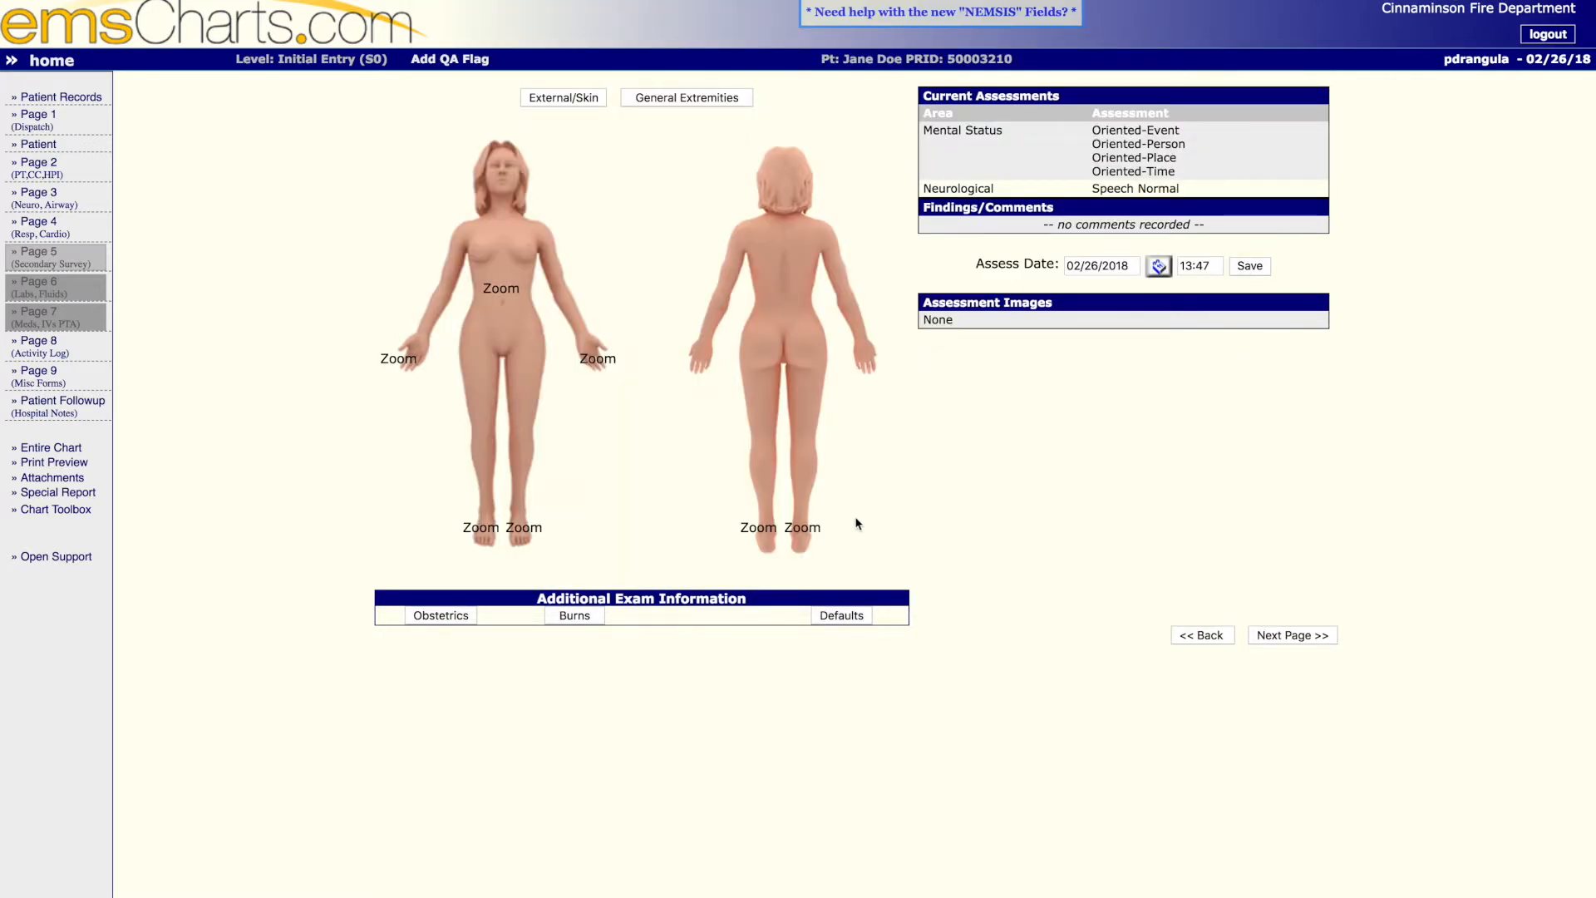
- Continue to the activity log and start an entry timed 13:48 with the comment "Pt assessed."
click(1293, 635)
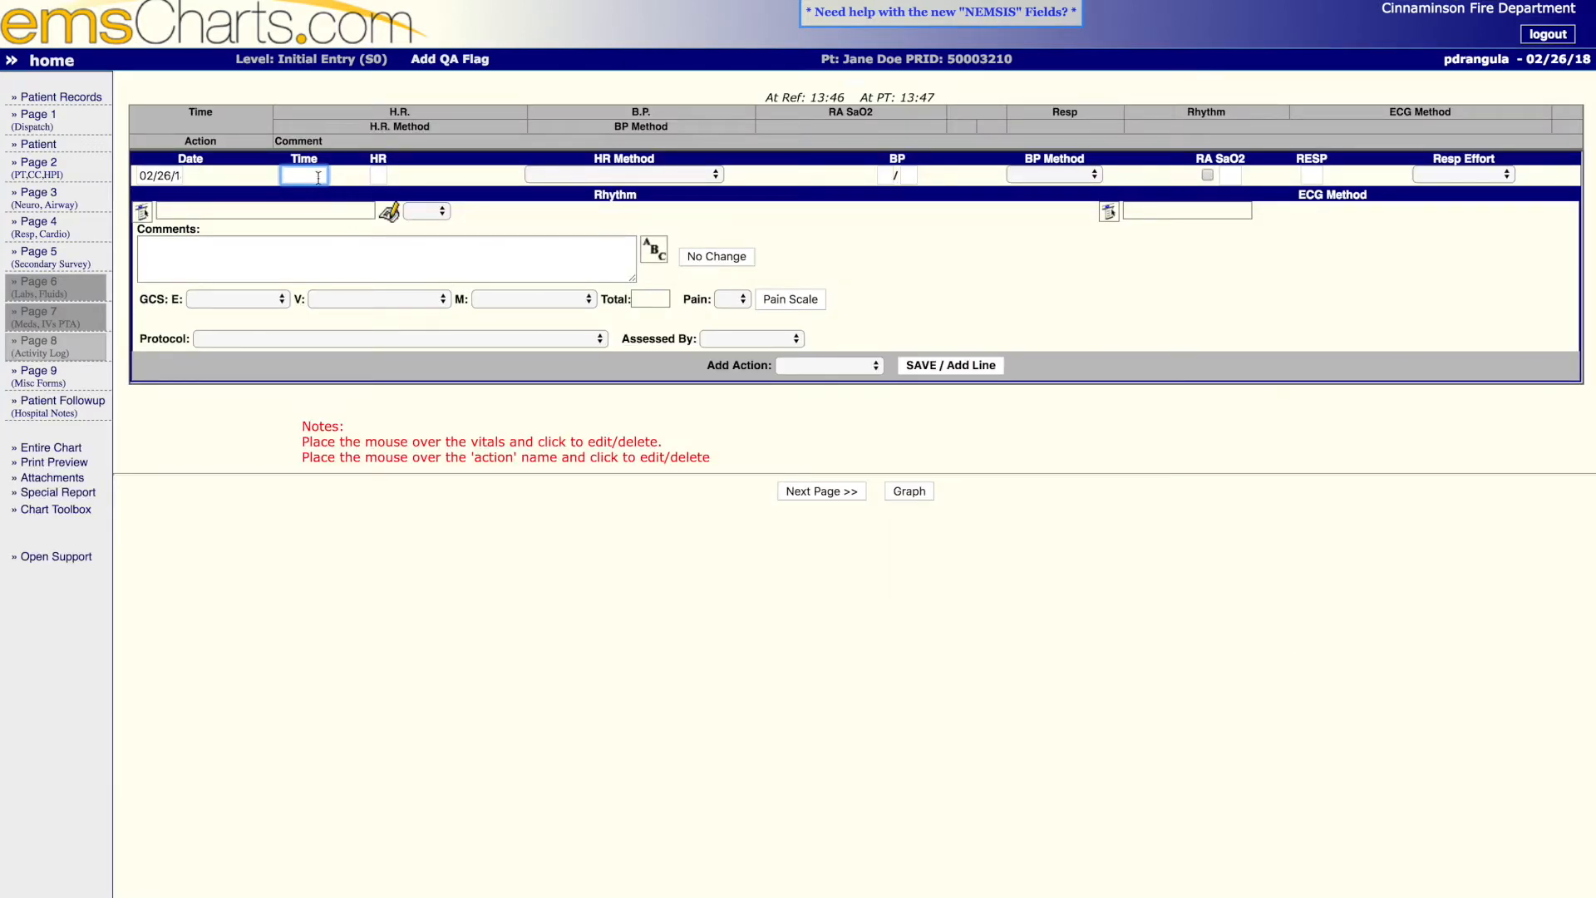
click(779, 86)
drag(767, 101, 915, 106)
click(988, 98)
click(304, 177)
text(1348)
click(201, 263)
text(Pt assessed.)
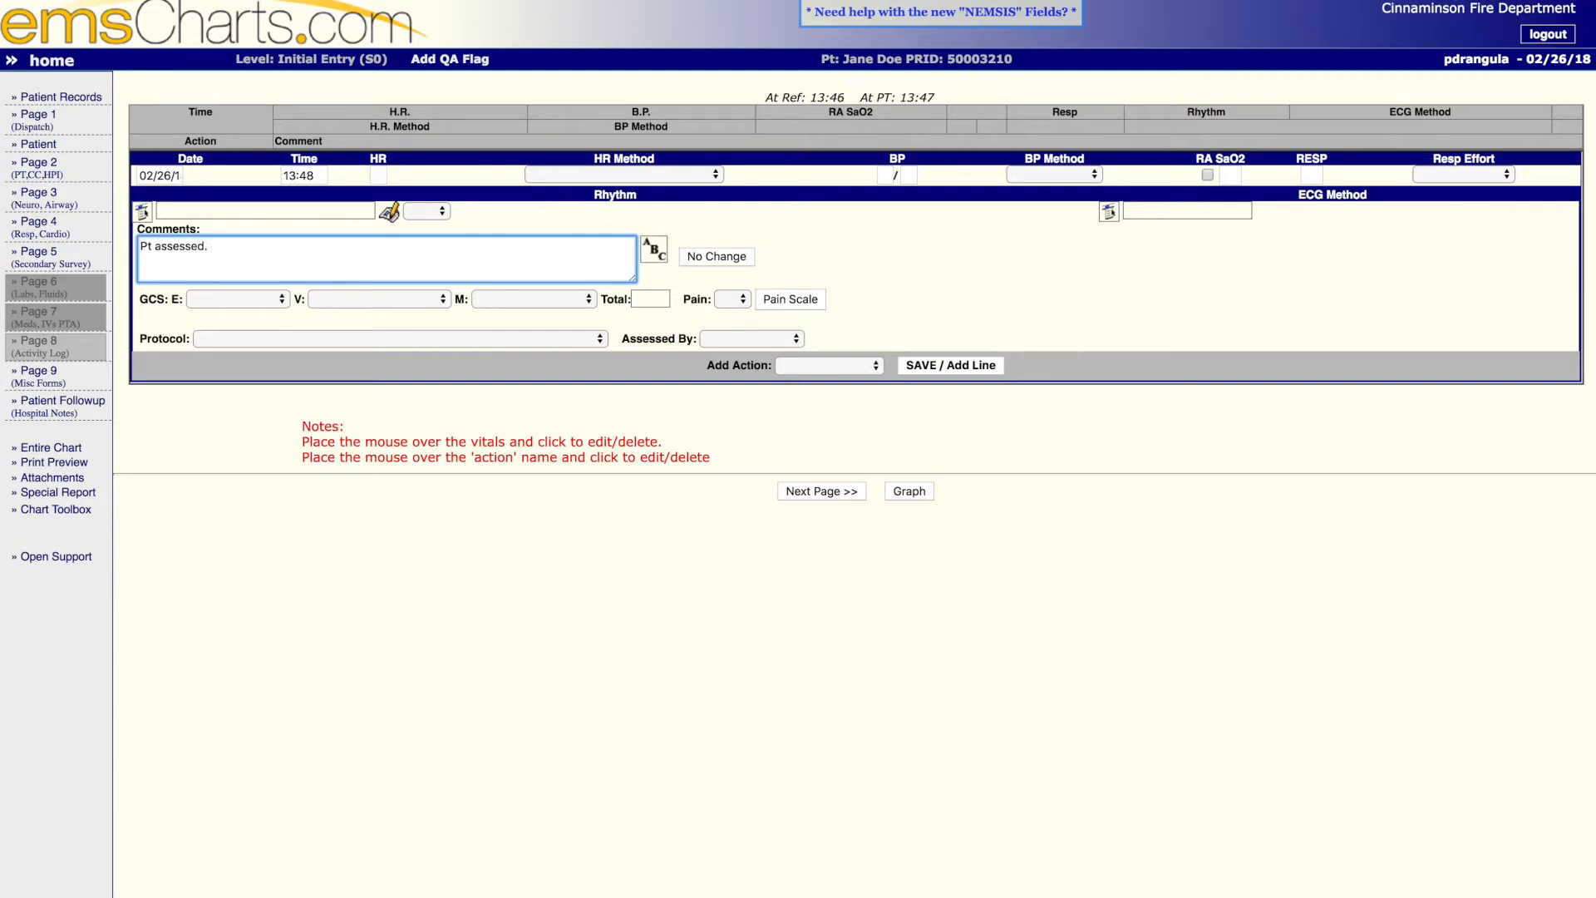
- Enter a heart rate of 88 with Palpated as the HR method
click(384, 171)
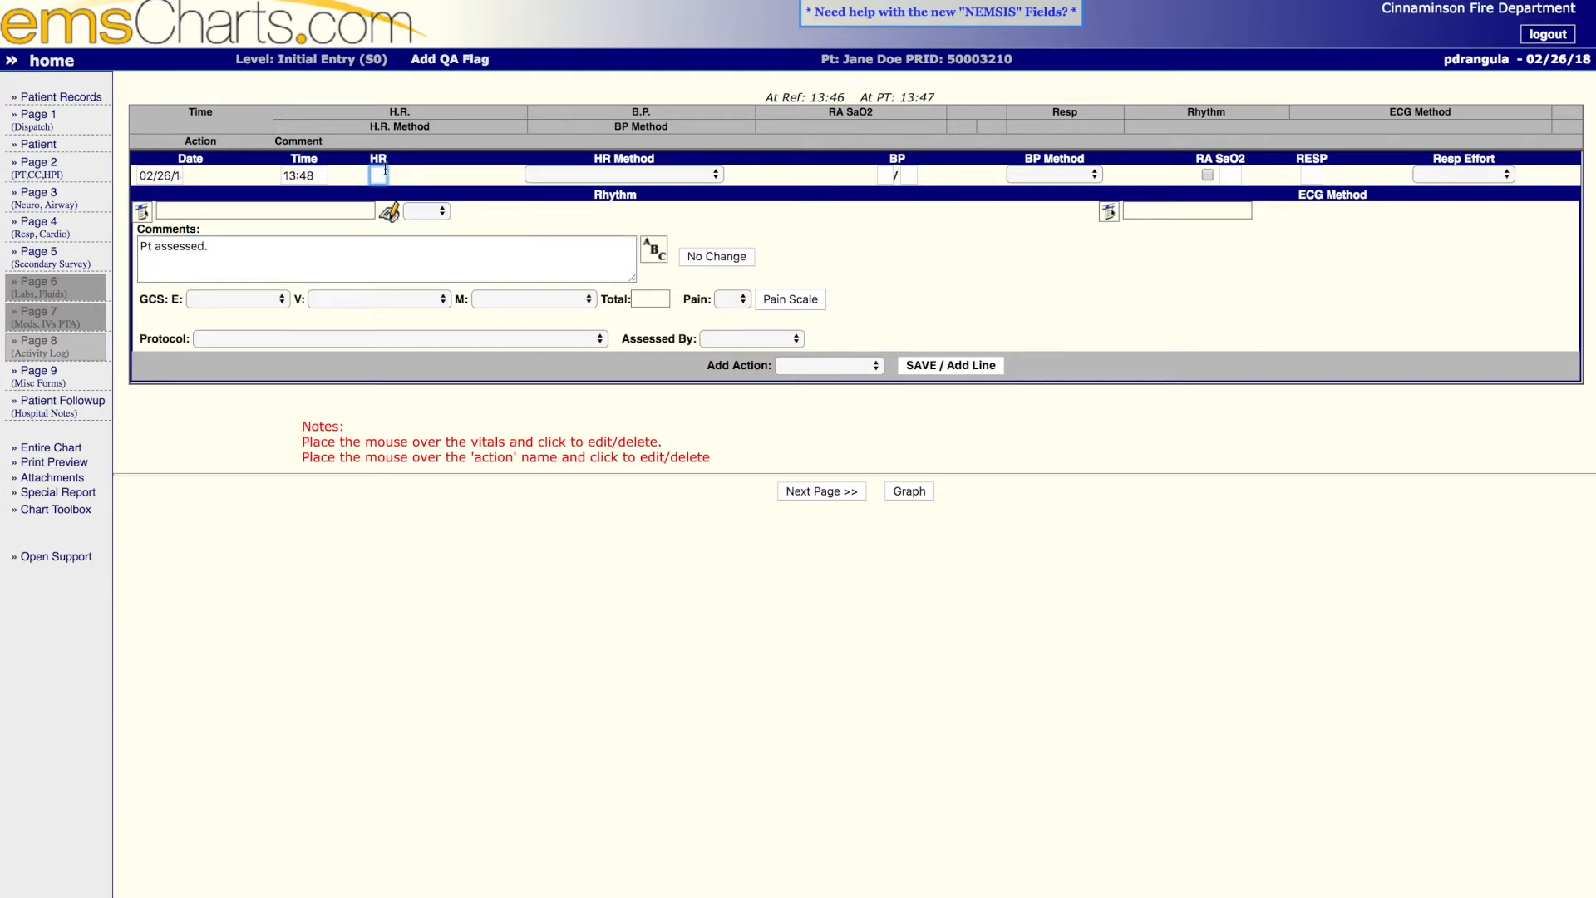
text(88)
key(Tab)
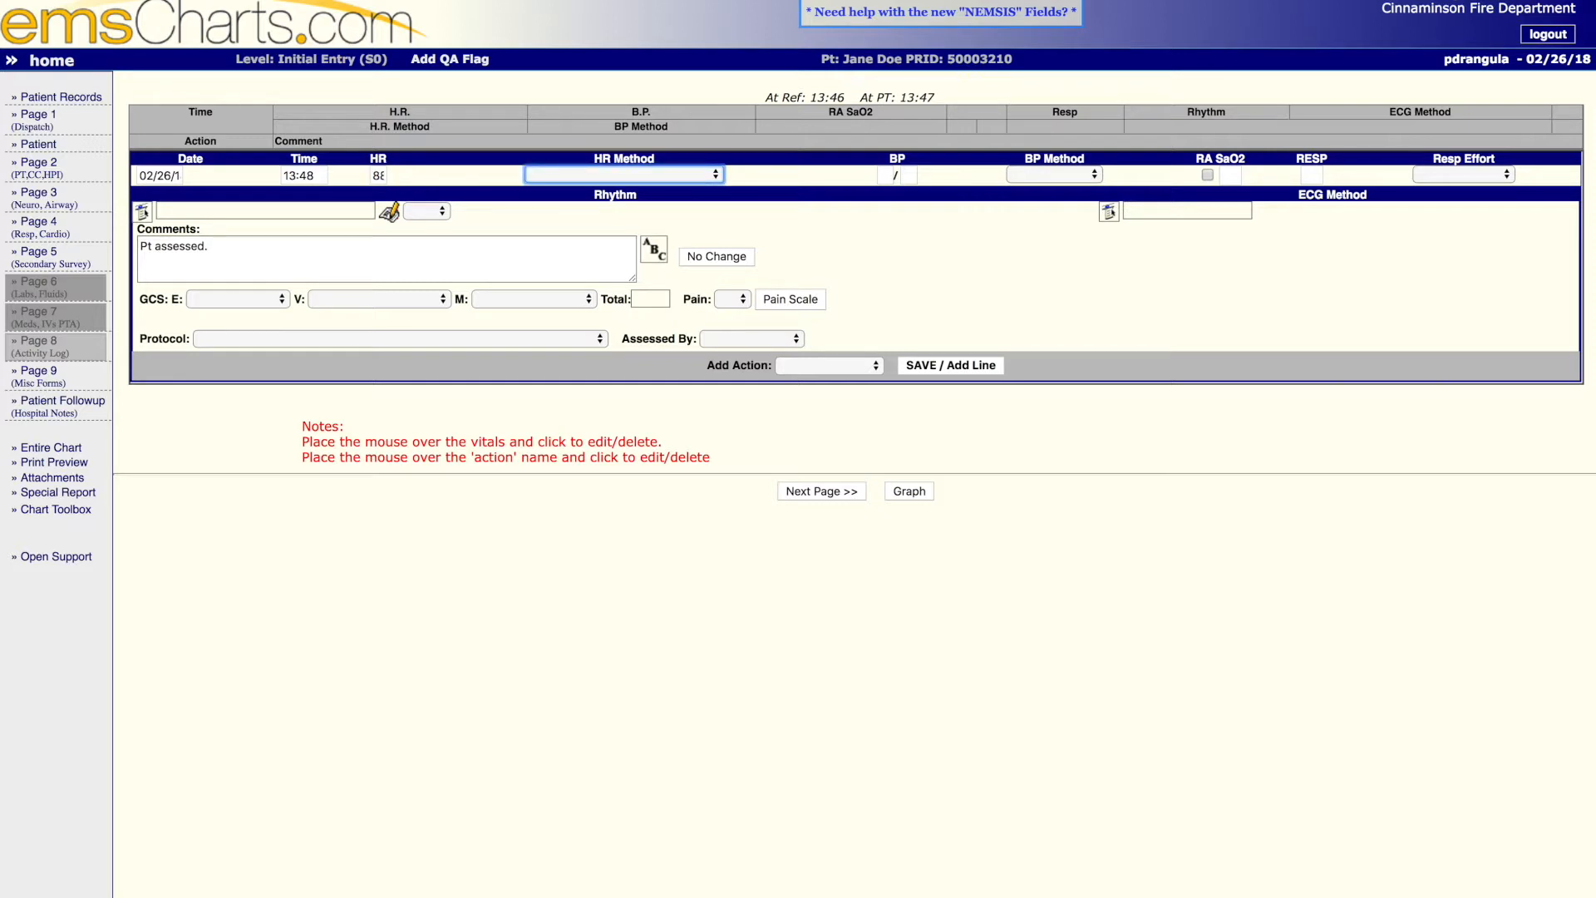
click(592, 173)
click(580, 268)
- Enter a blood pressure of 128/82 with Manual Cuff as the BP method
click(888, 175)
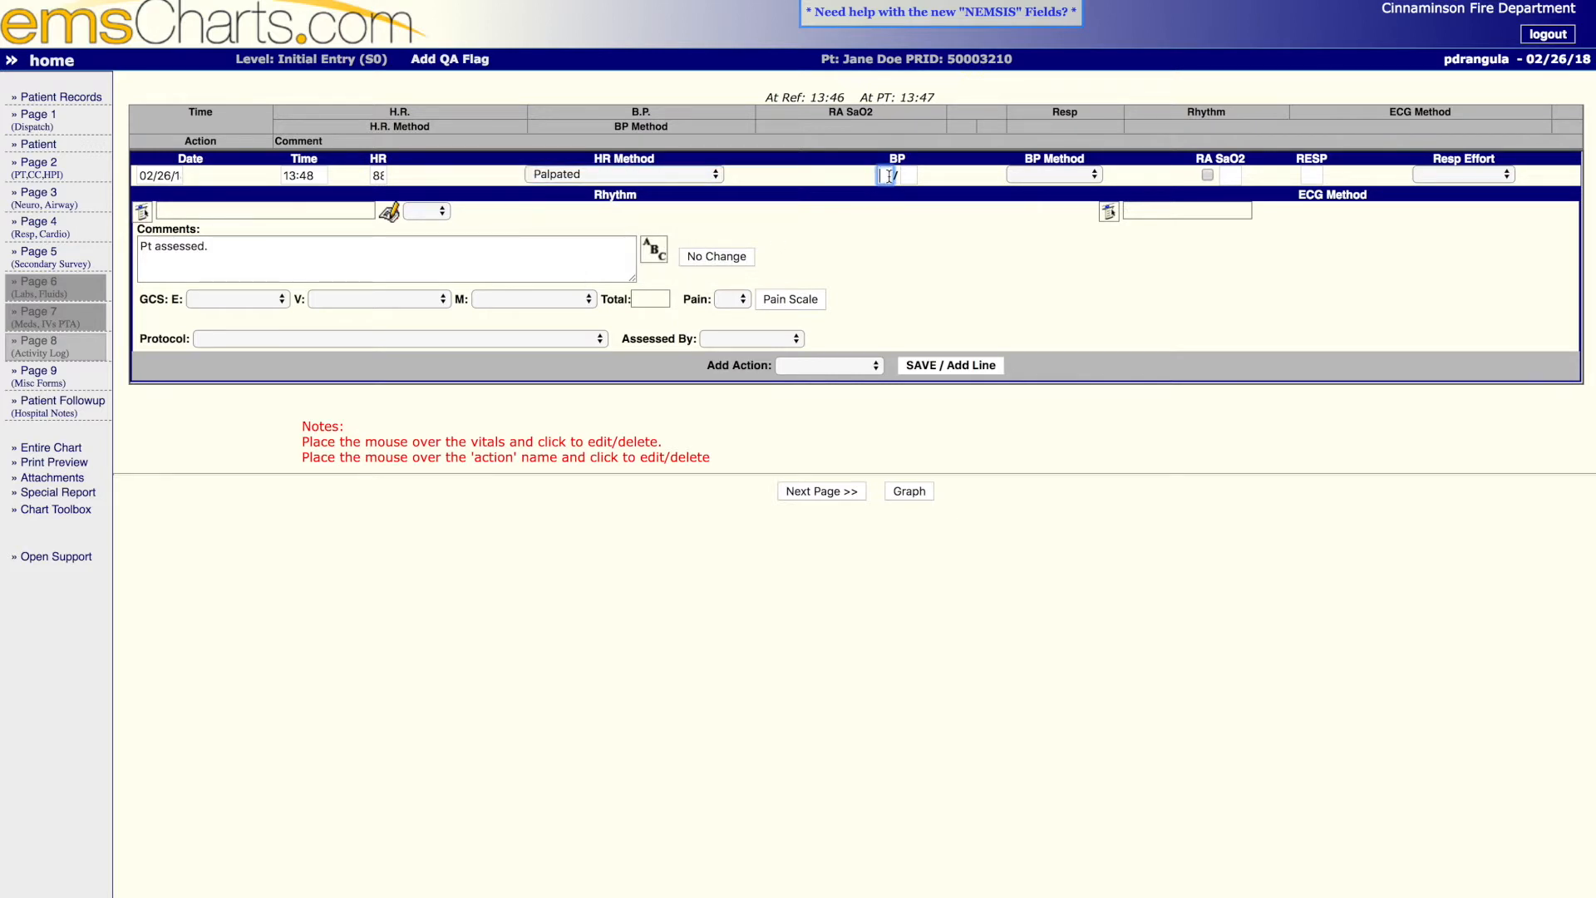
text(1)
text(2)
text(8)
key(Tab)
key(Tab)
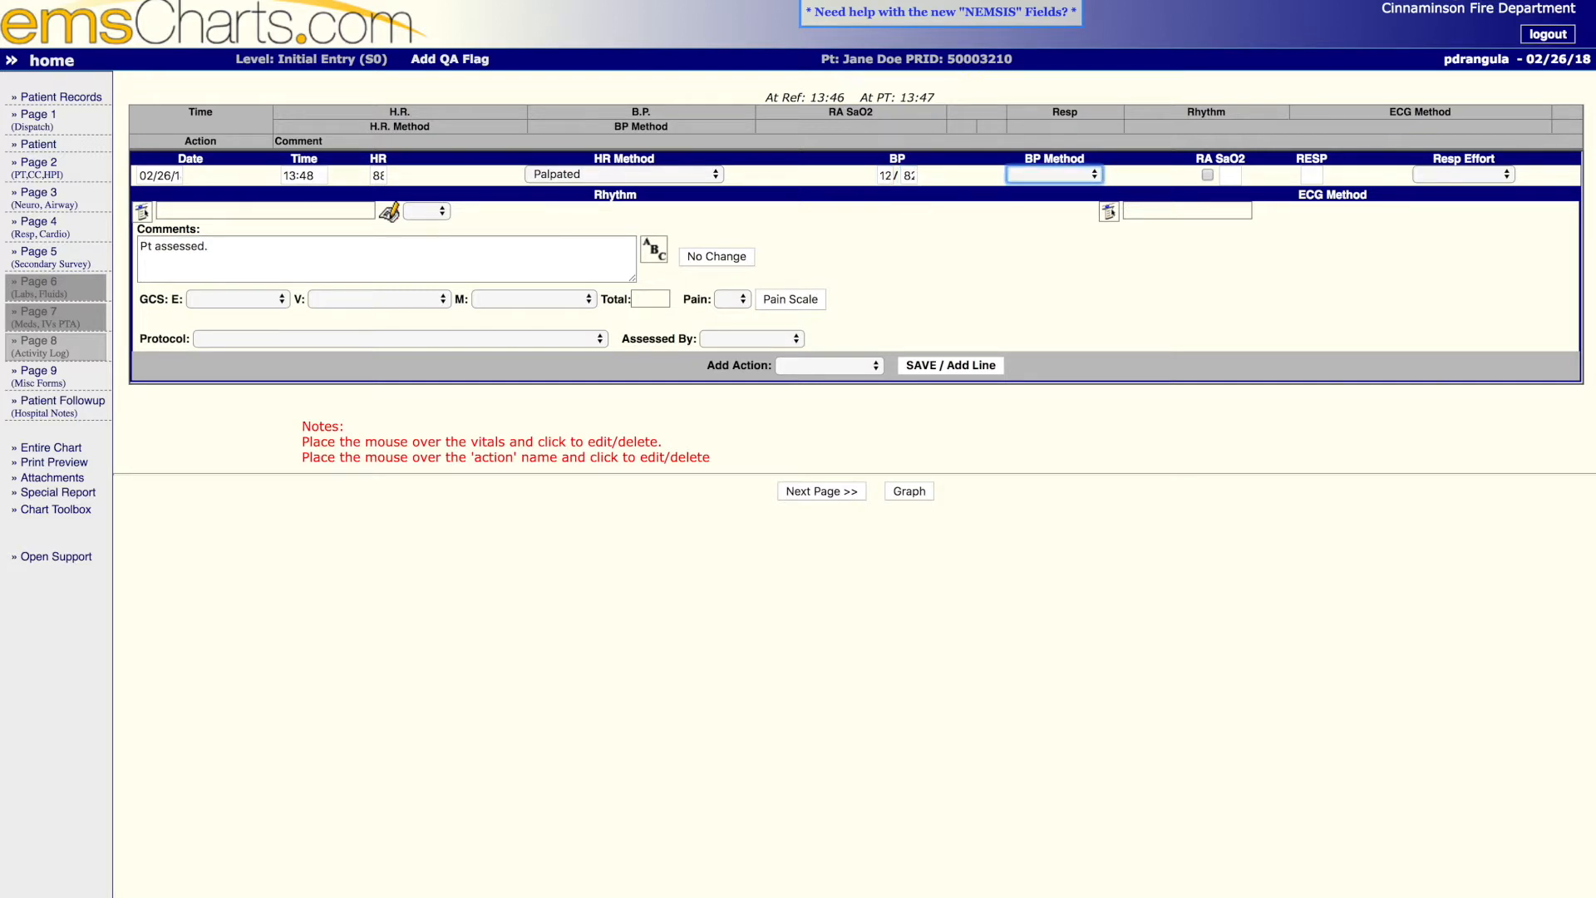
click(1045, 176)
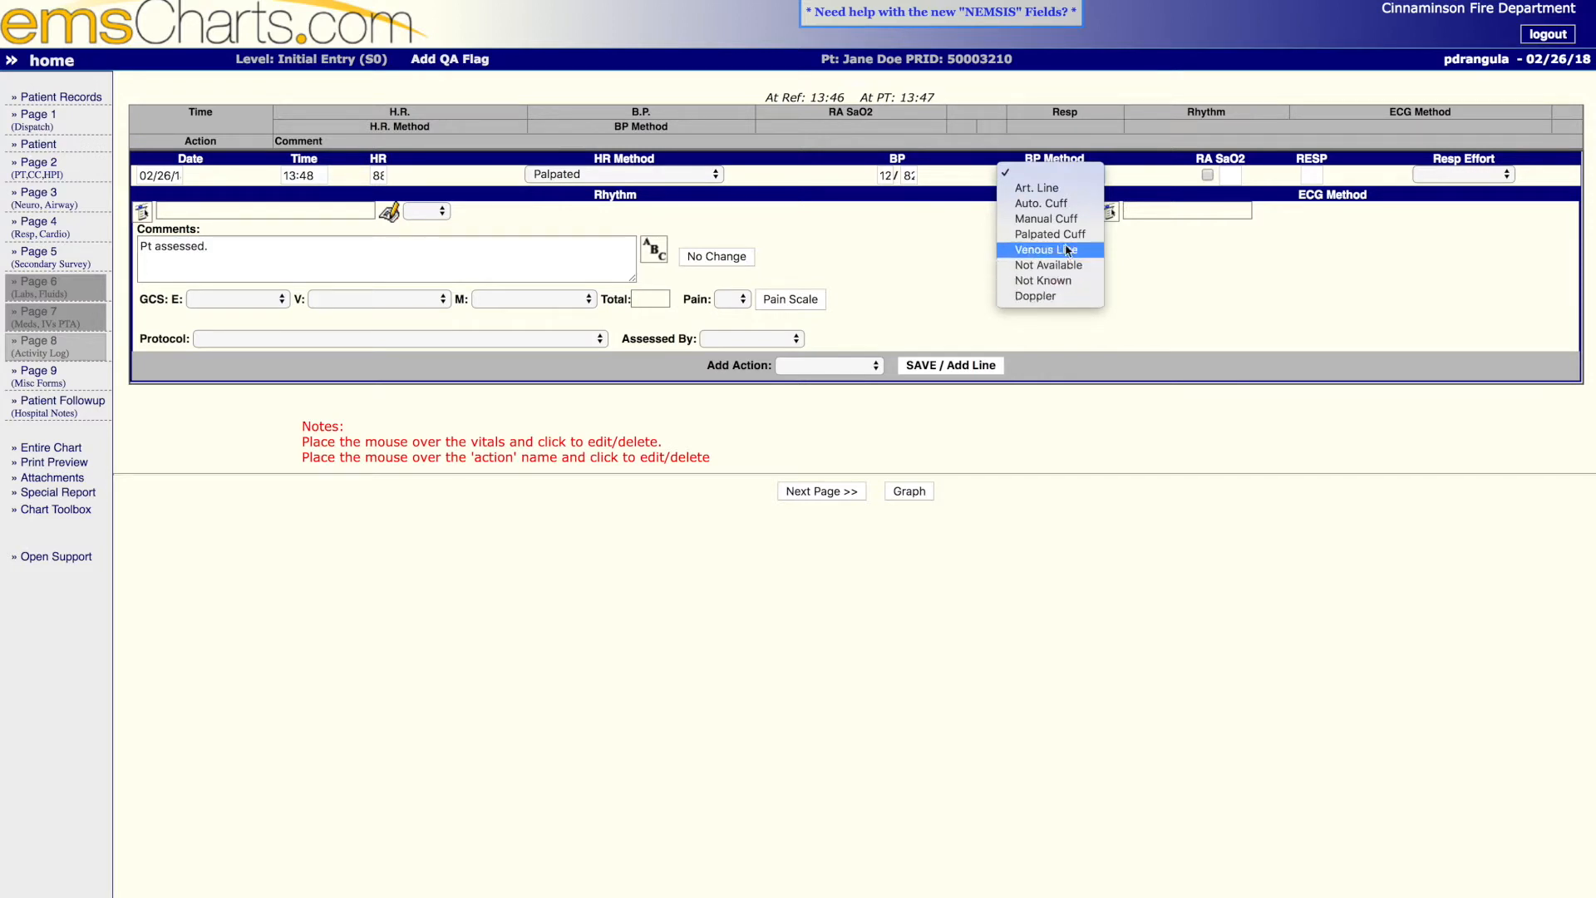
click(1071, 219)
- Record a room-air SaO2 of 98 and a respiratory rate of 18 with Normal effort
click(1207, 175)
click(1230, 175)
text(98)
key(Tab)
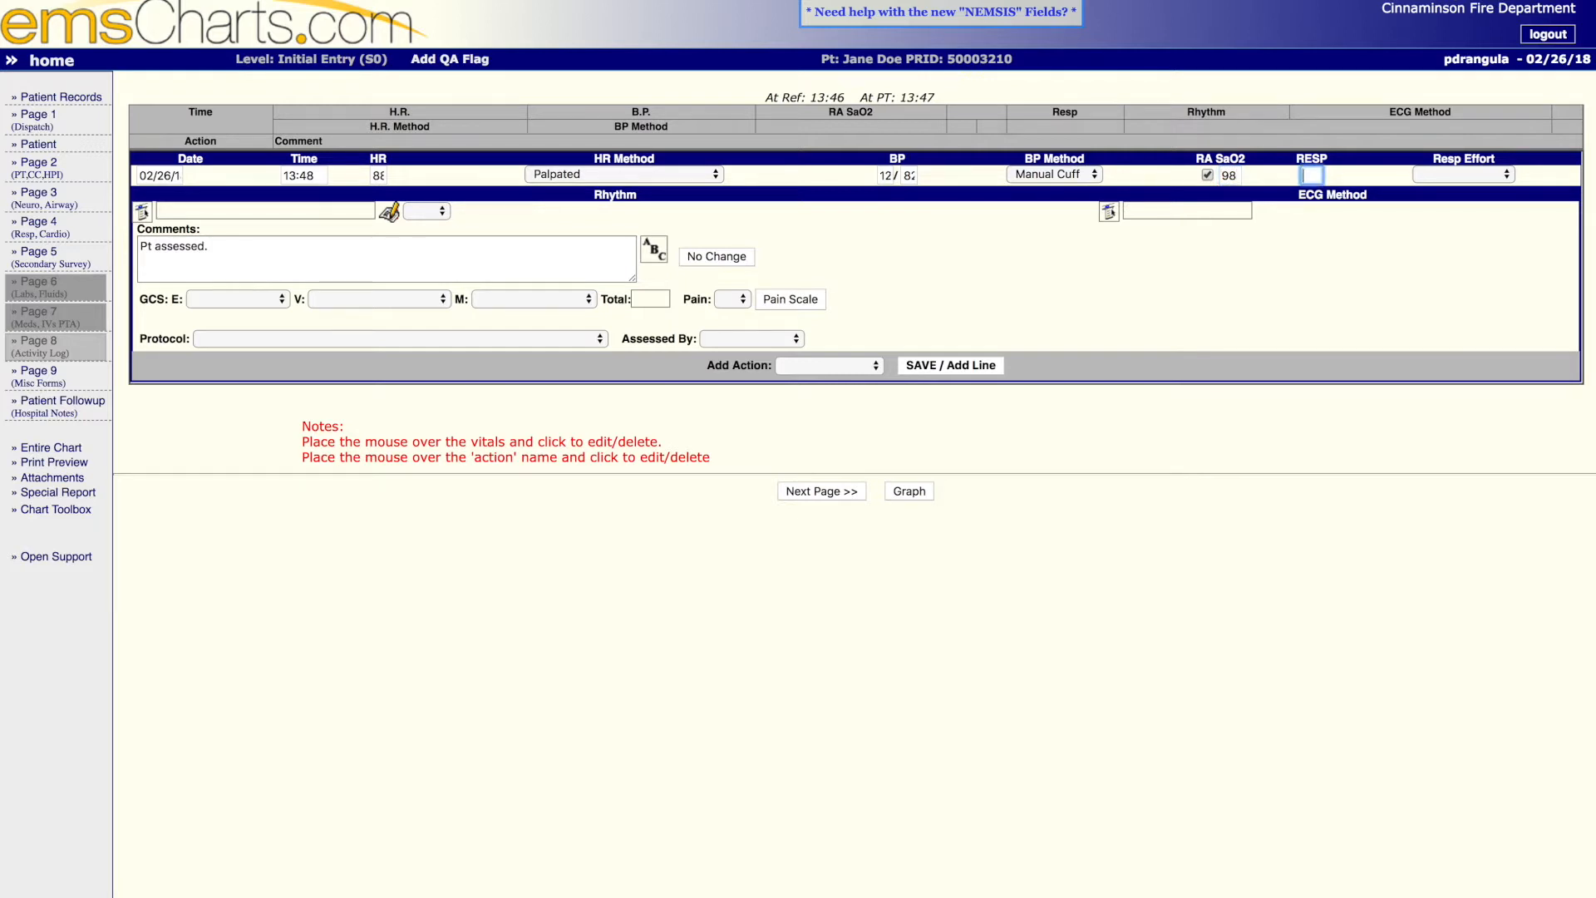
text(18)
key(Tab)
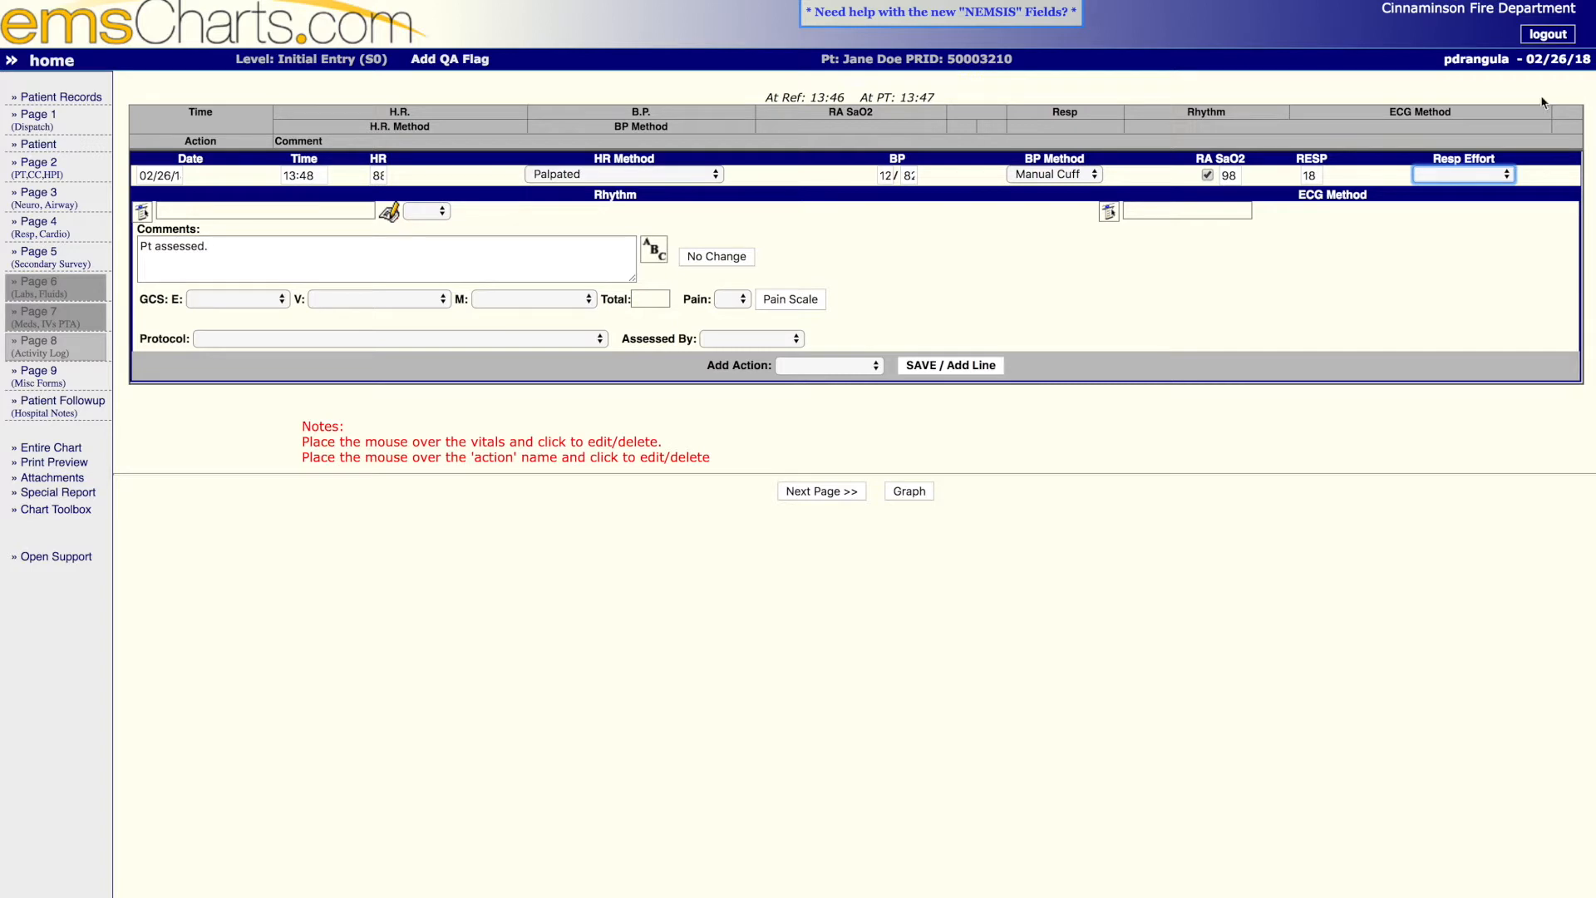
click(1501, 175)
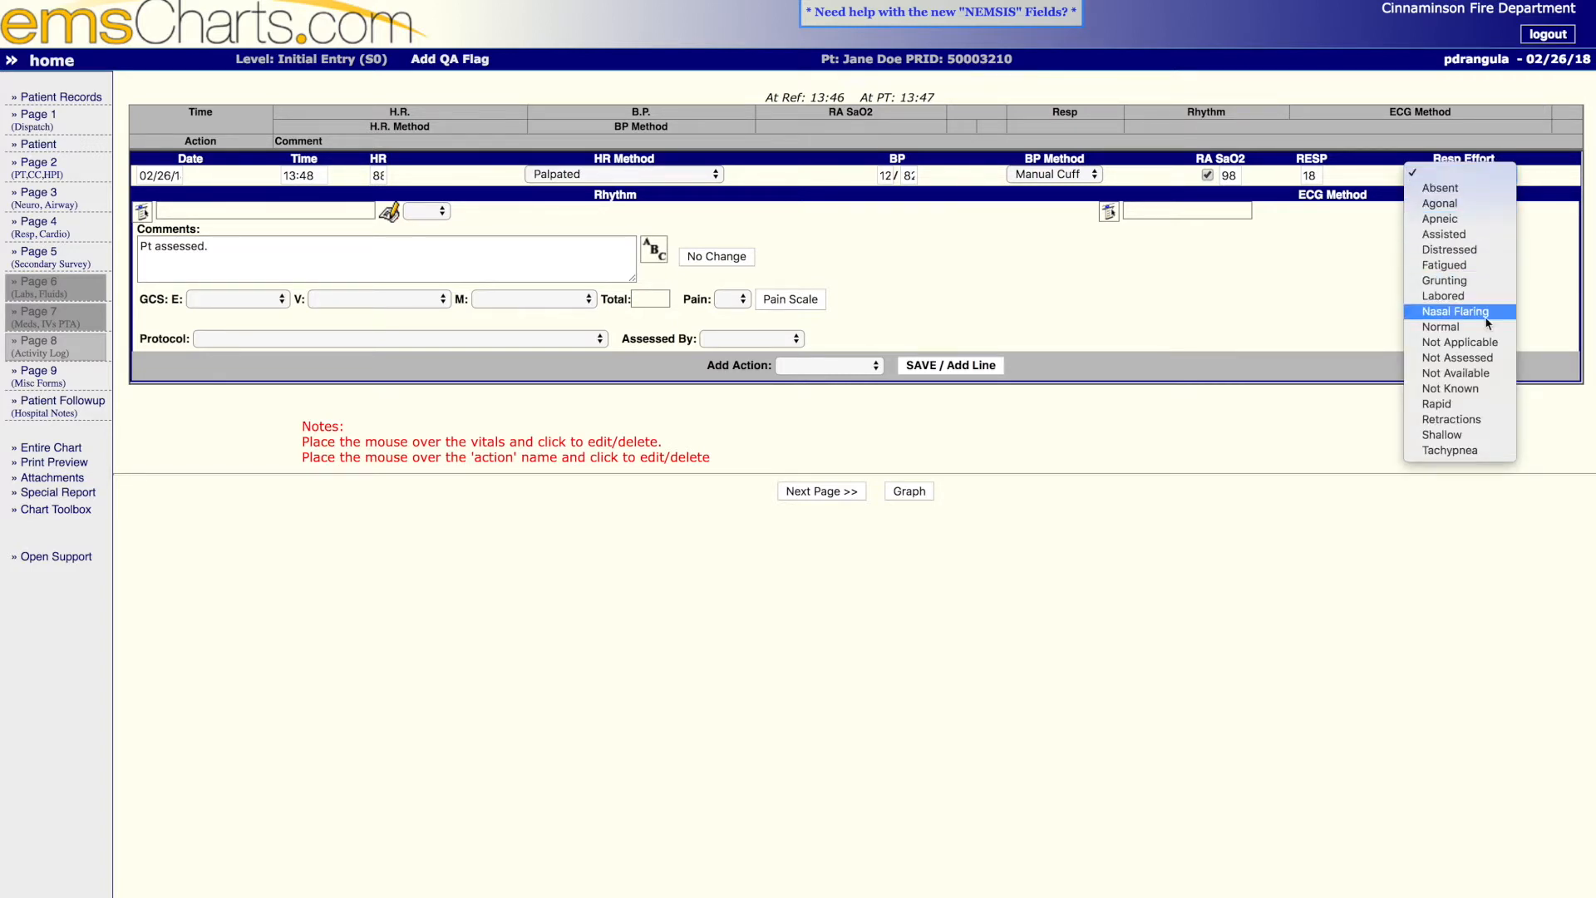
click(1466, 331)
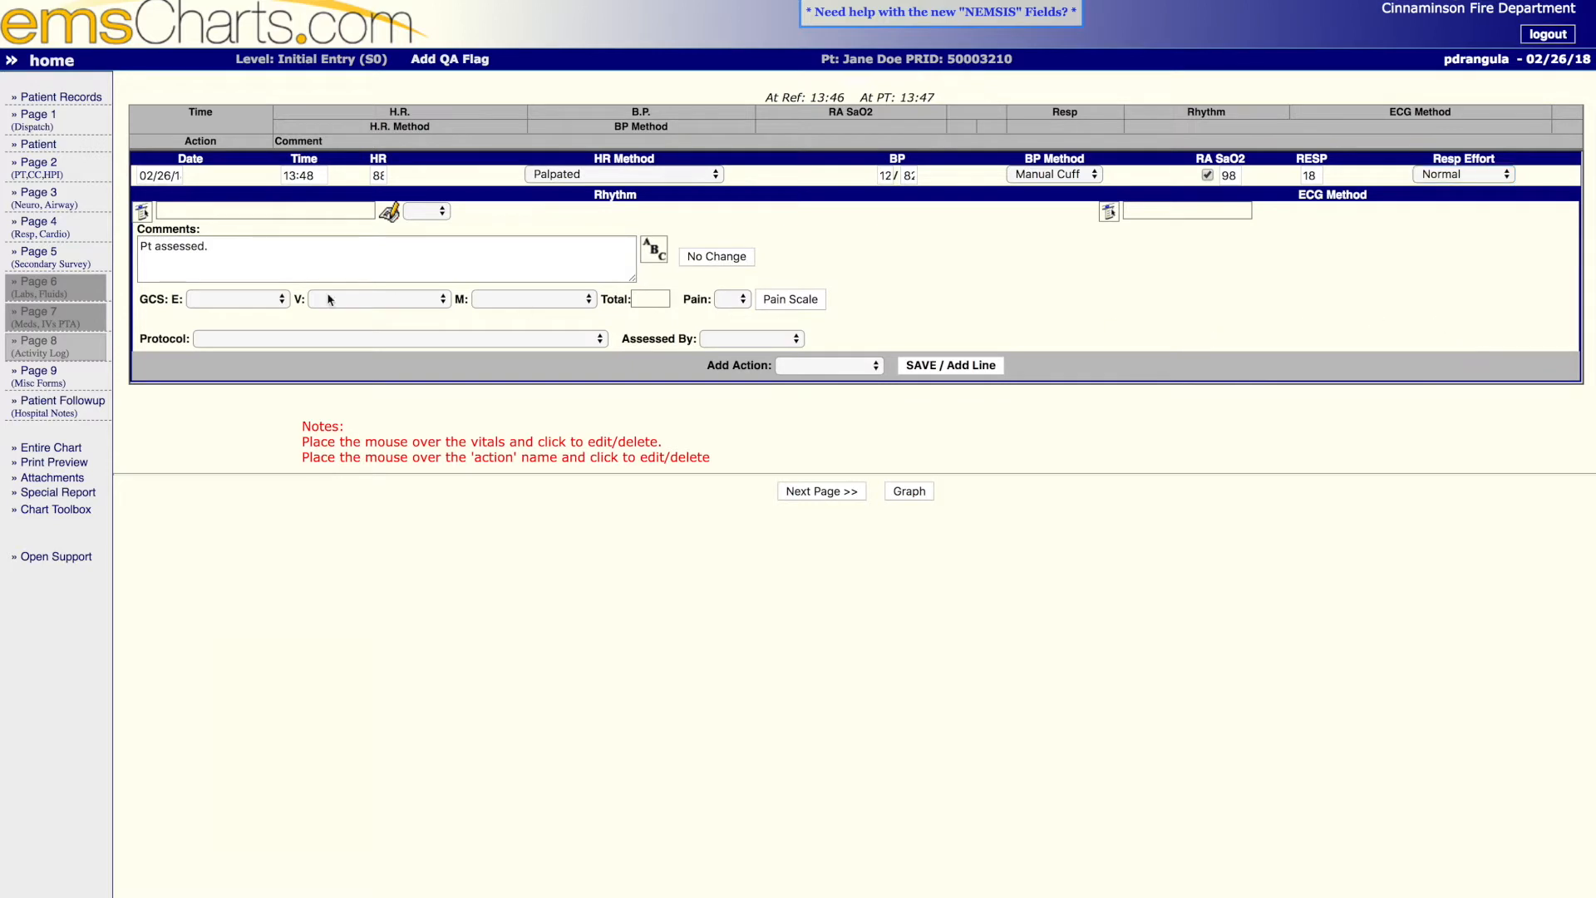
- Set the GCS to 4:Spontaneous, 5:Oriented and 6:Obeys Command, and the pain score to 5
click(283, 299)
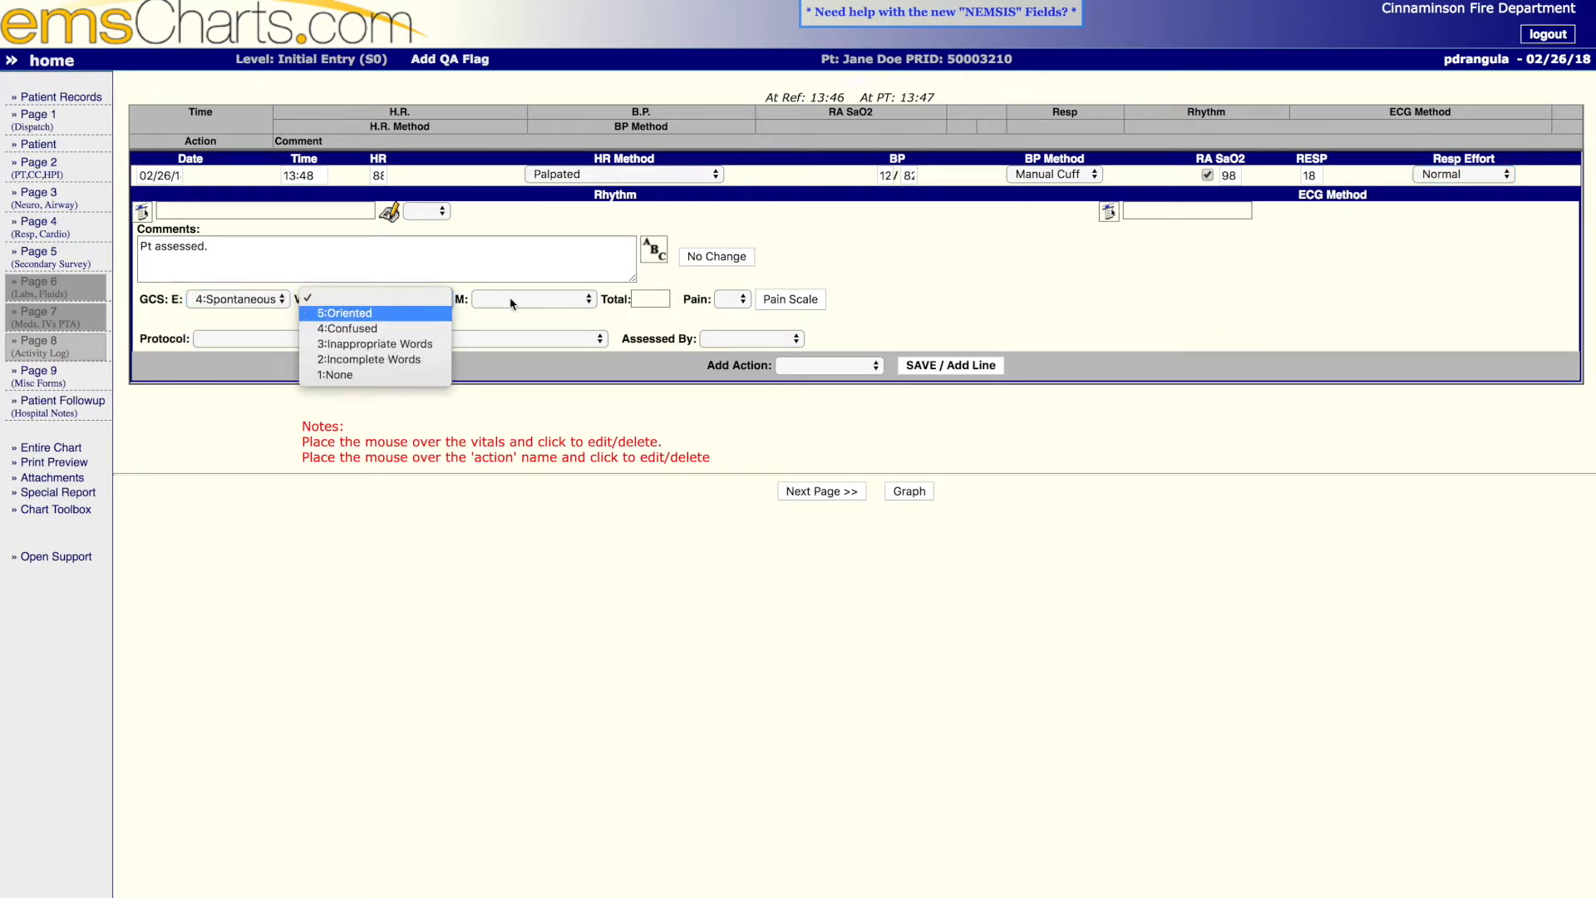
click(372, 313)
click(532, 299)
click(520, 313)
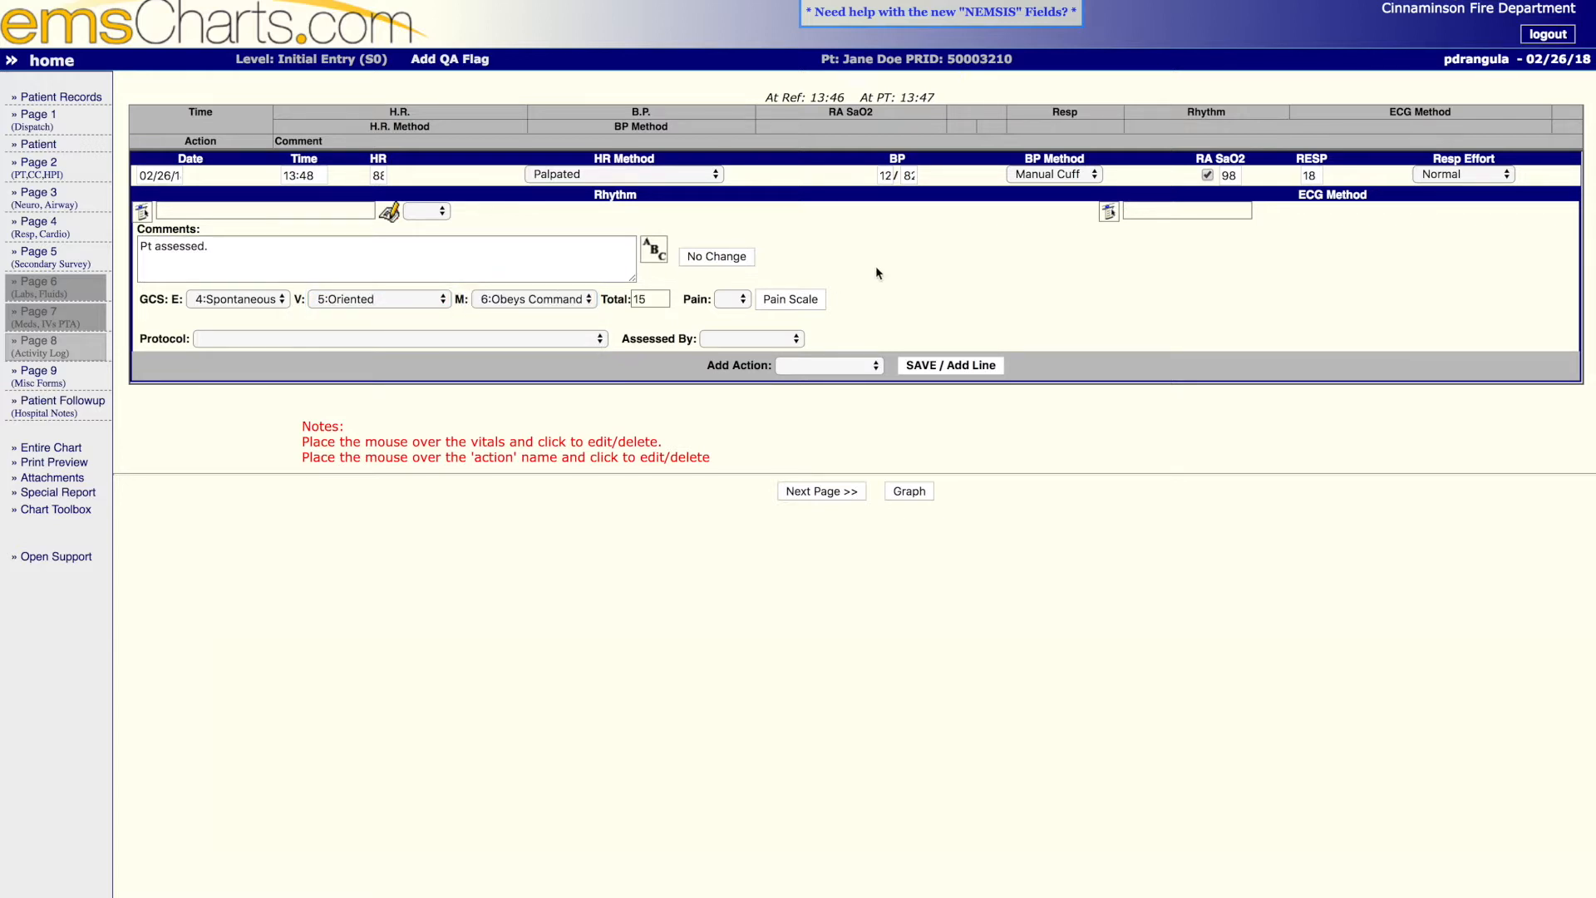
click(740, 301)
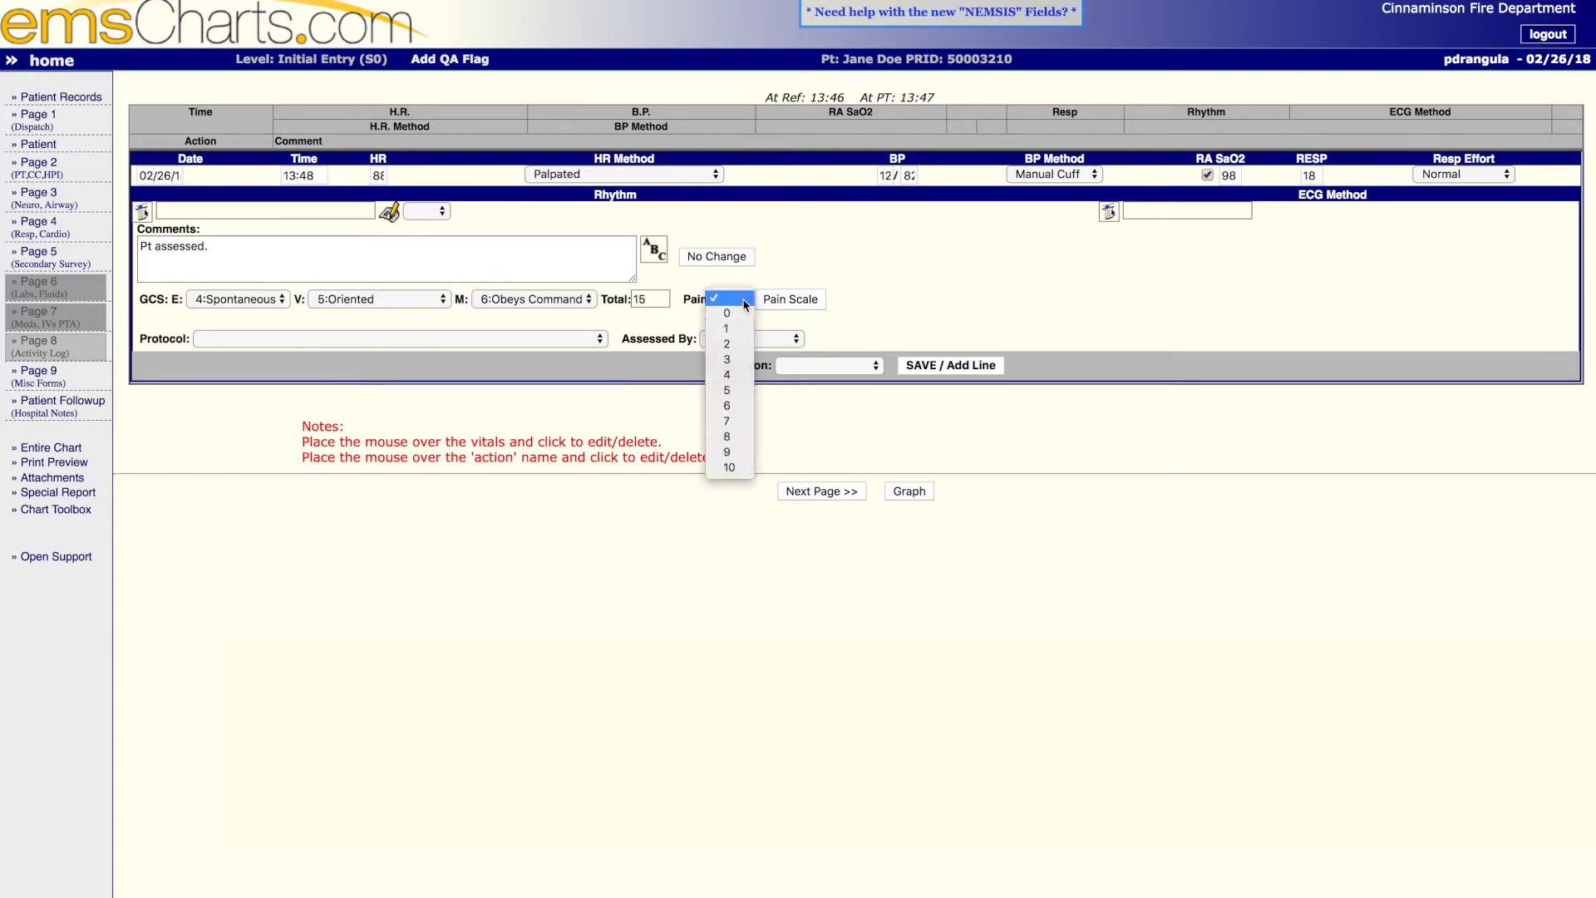
click(738, 392)
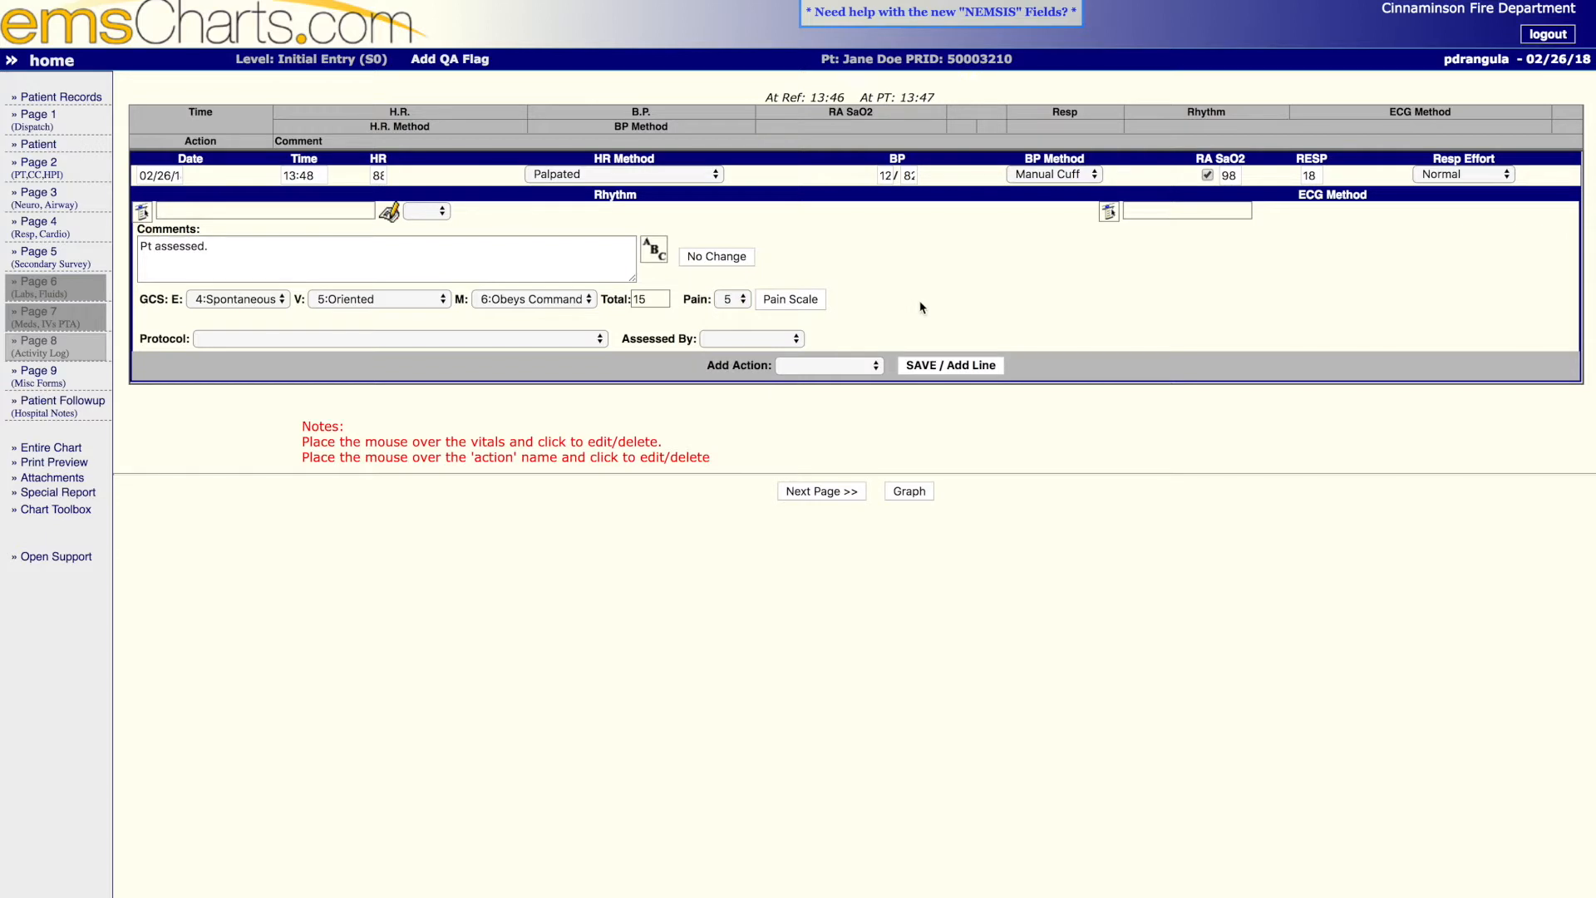
- Append to the comment "Pt stated that the pain was a 5 out of 10. Pain did not radiate anywhere. It was a sharpe pain."
click(281, 250)
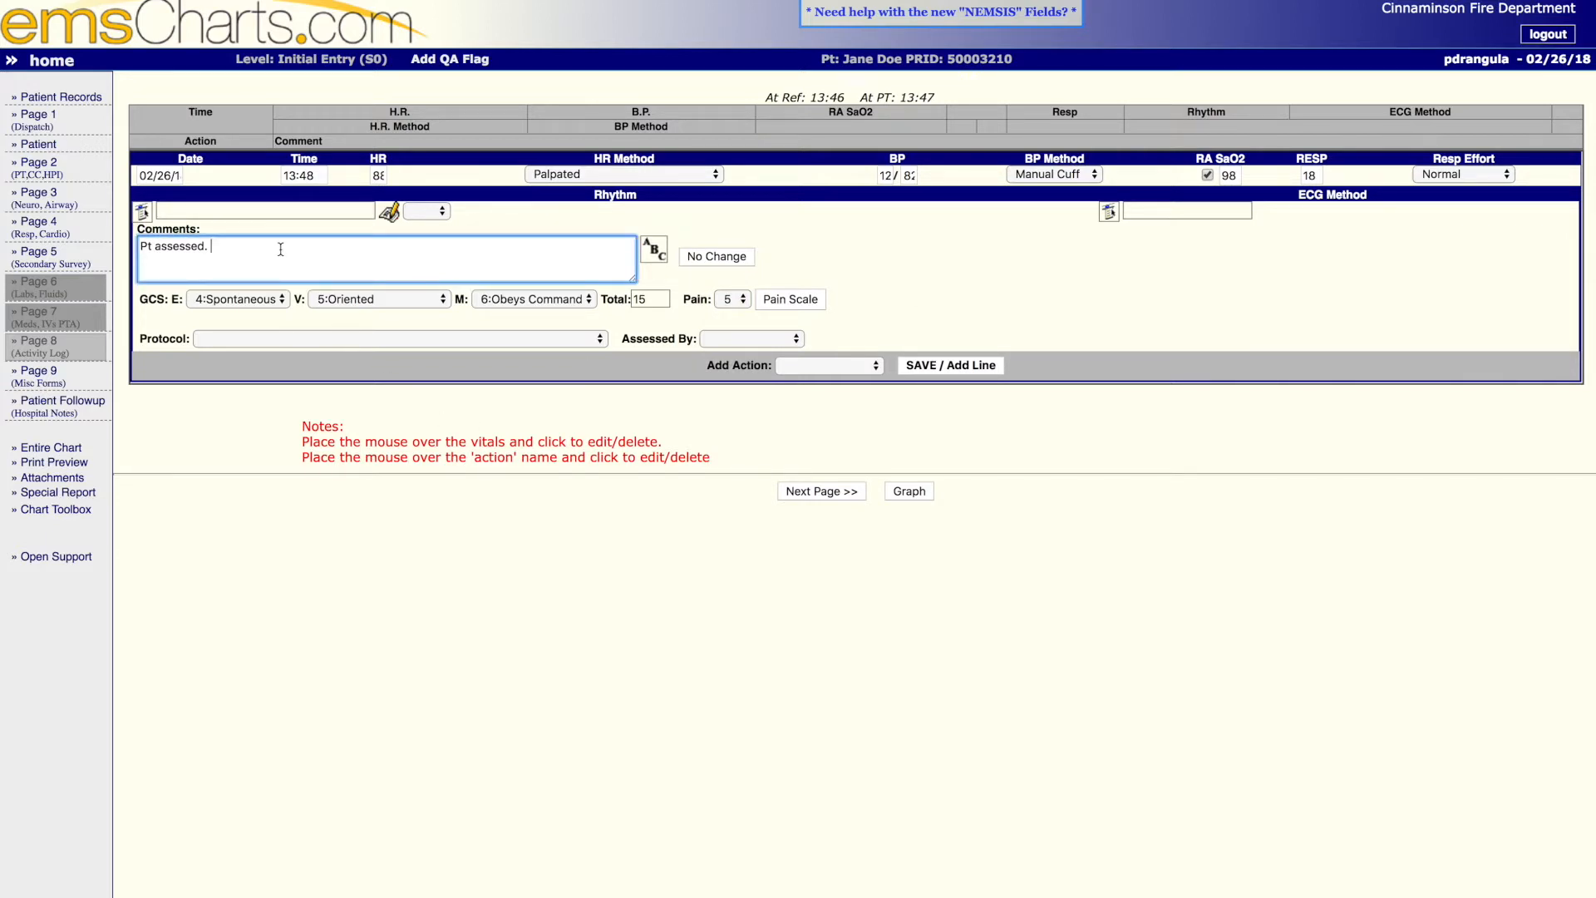
text(Pt stated that the pain was a 5 out of 10. P)
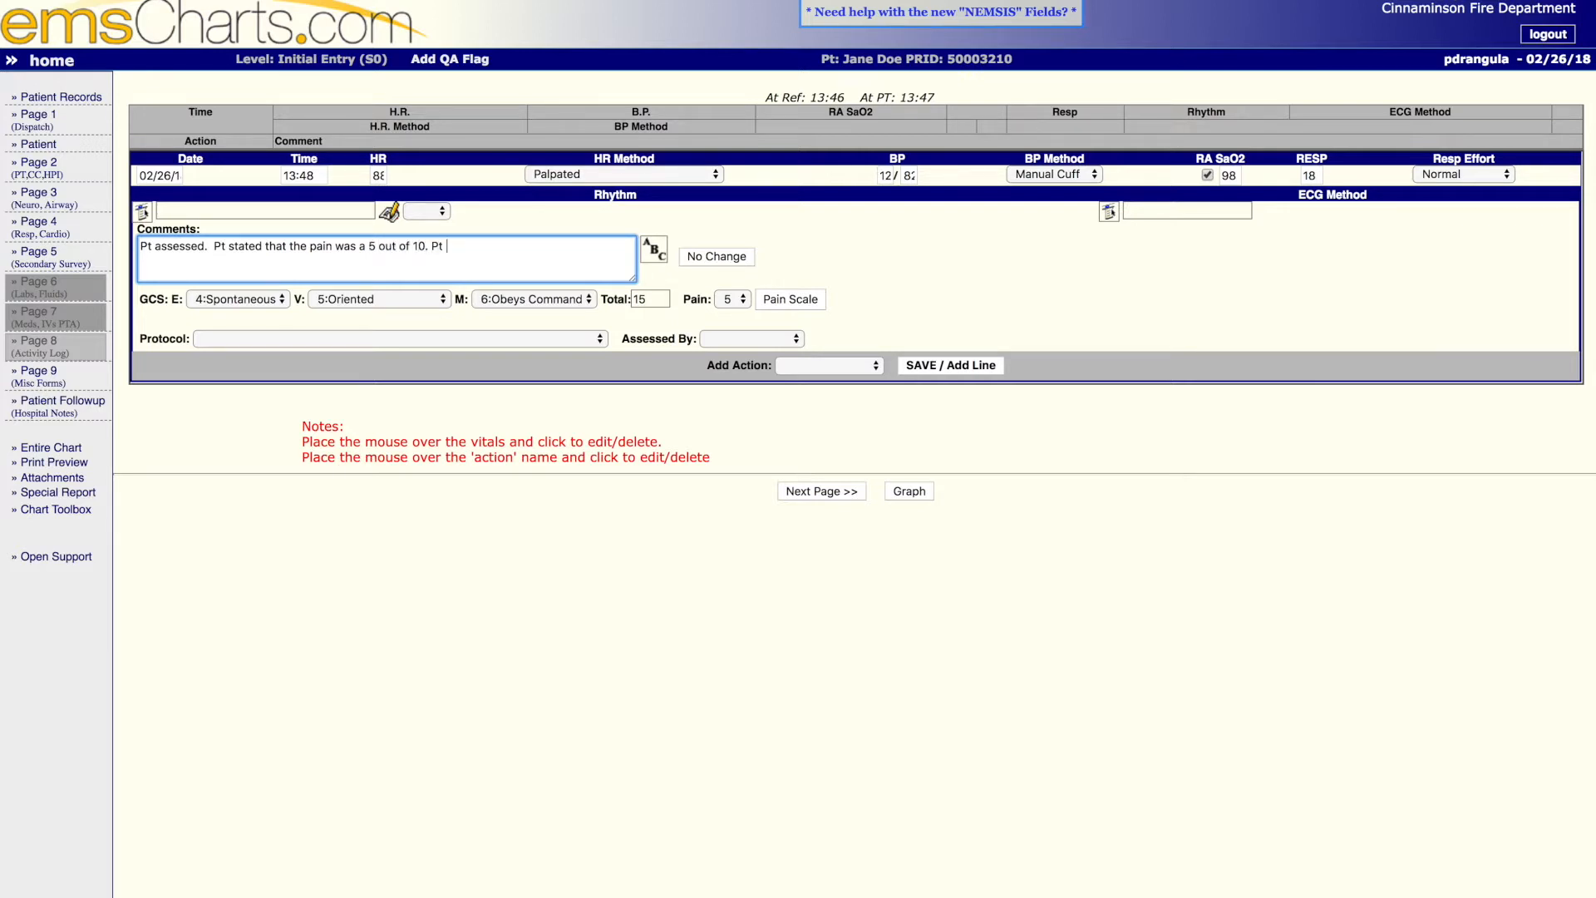
text(ain did not radiate anywhere. It was a sharpe pa)
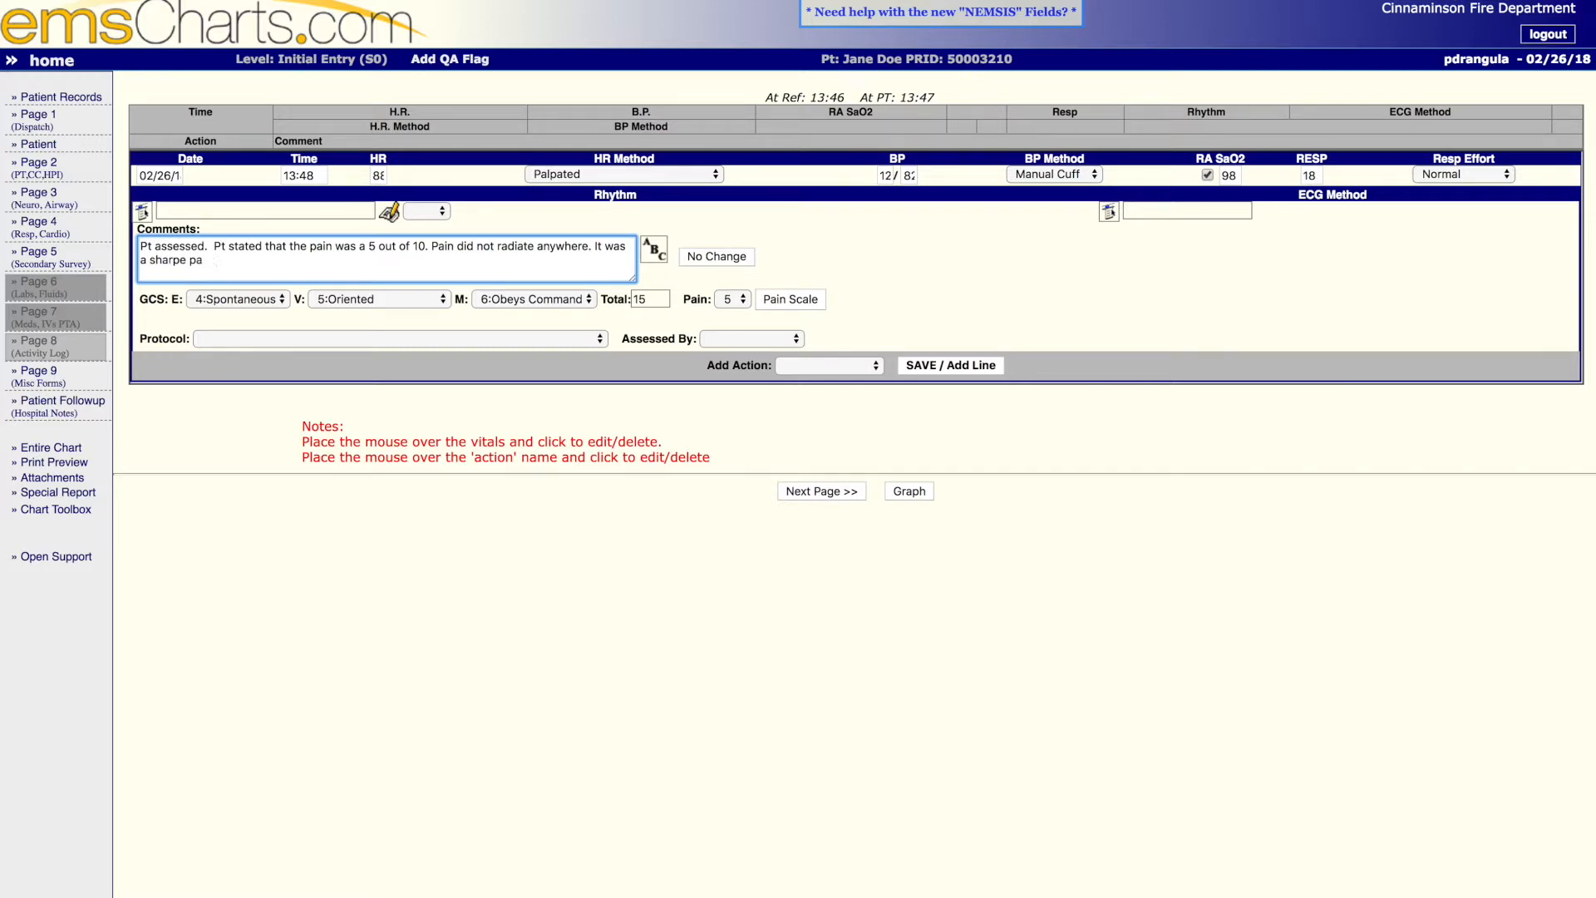
text(unin.)
- Set the second listed crew member as the assessor, and spell-check and save the vitals entry to the activity log
click(760, 339)
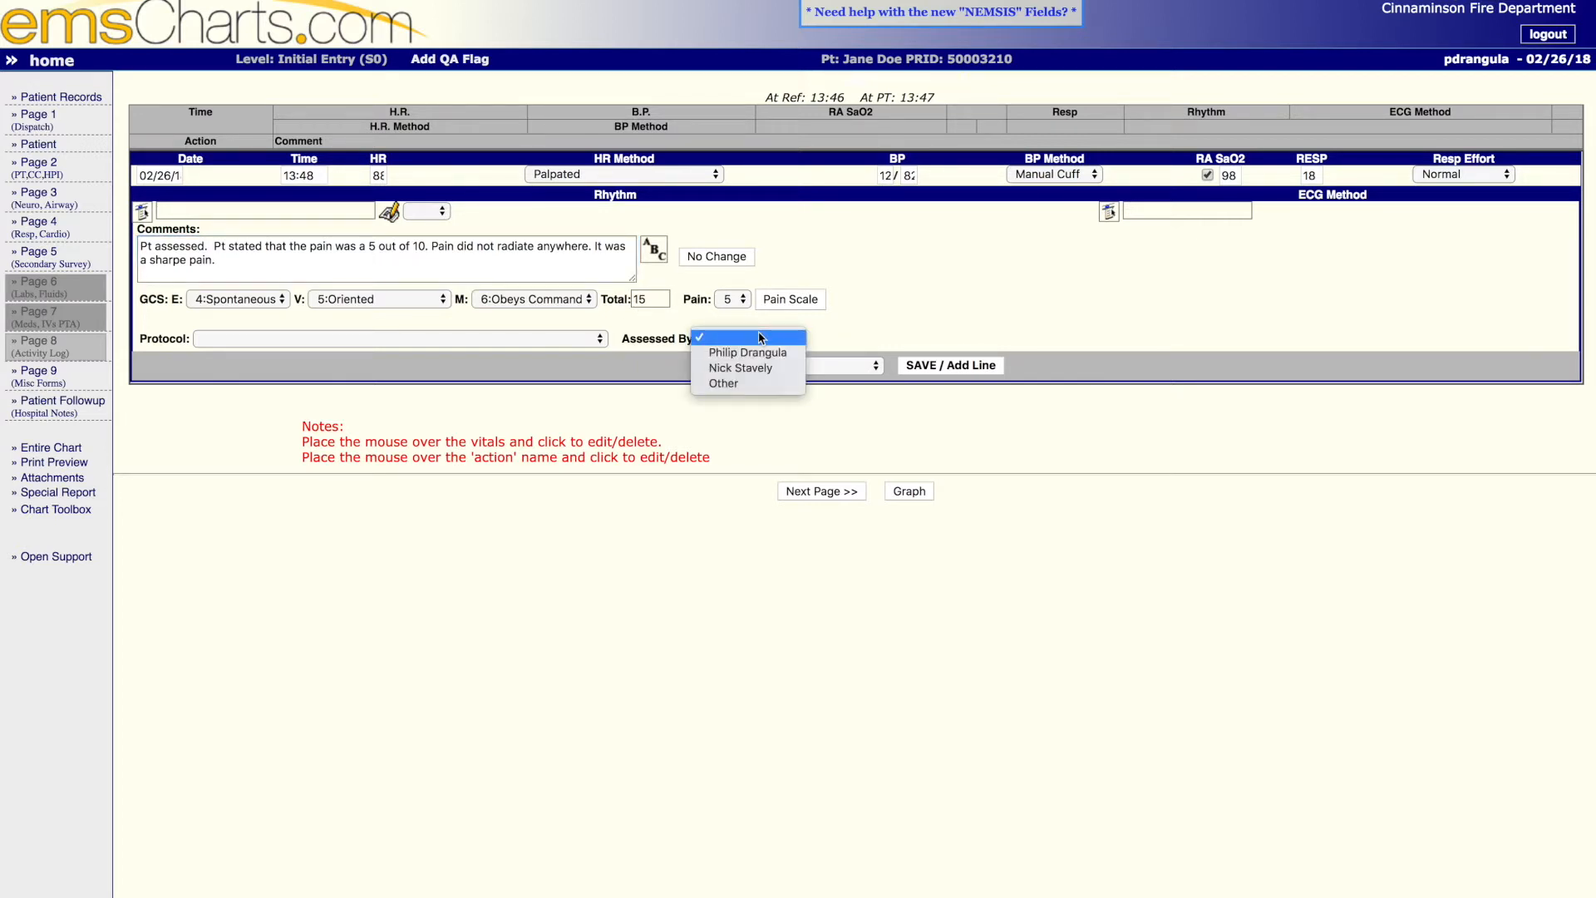
click(782, 369)
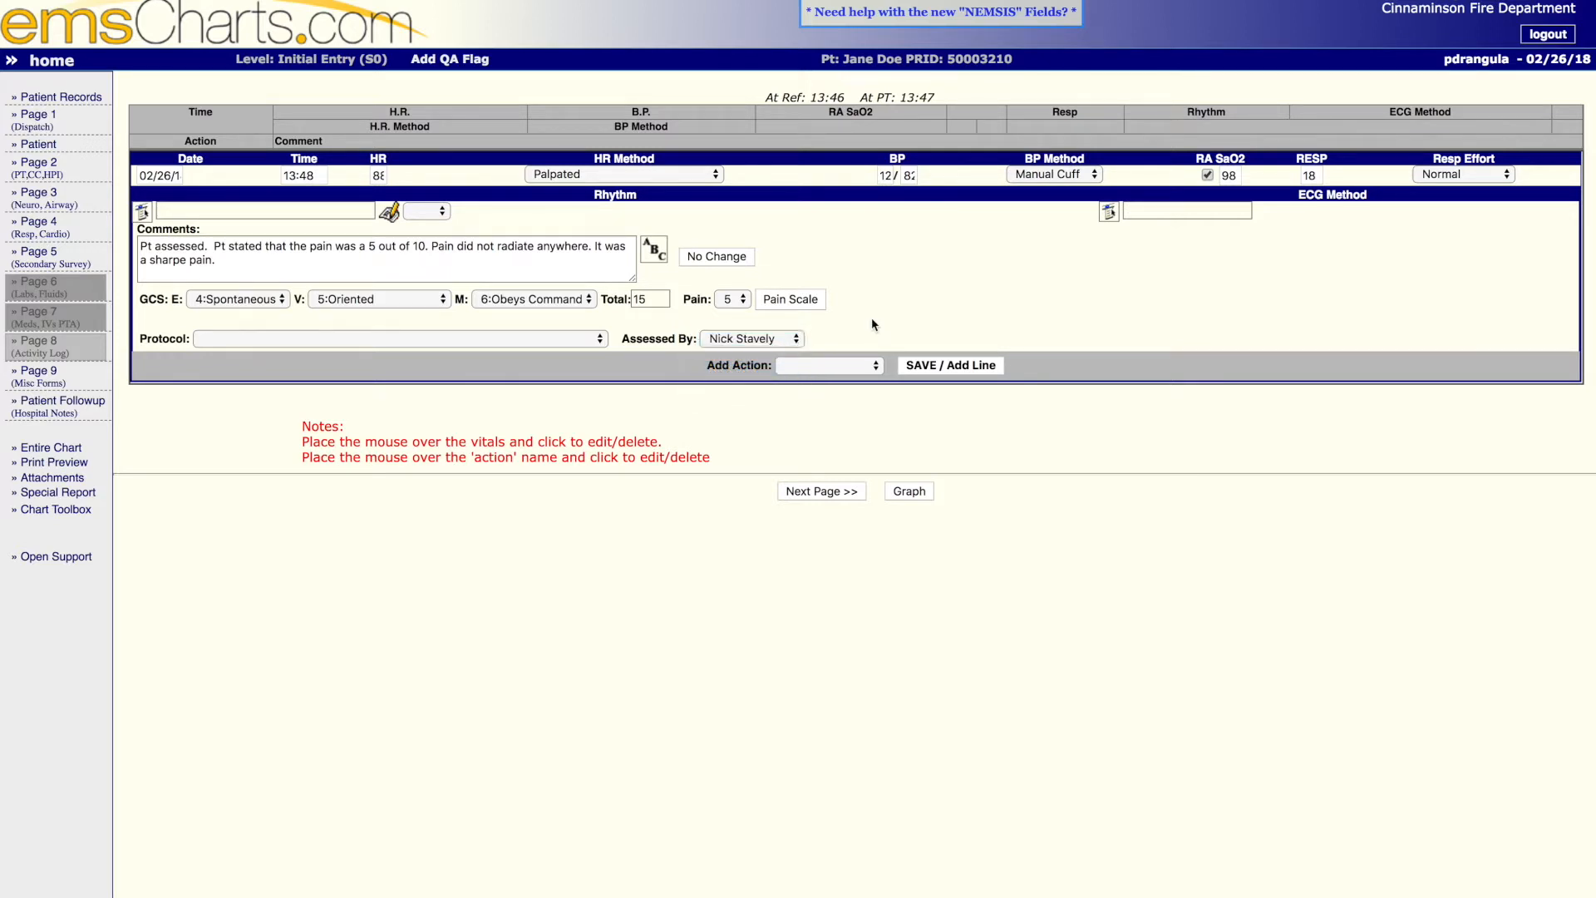
click(653, 253)
click(974, 366)
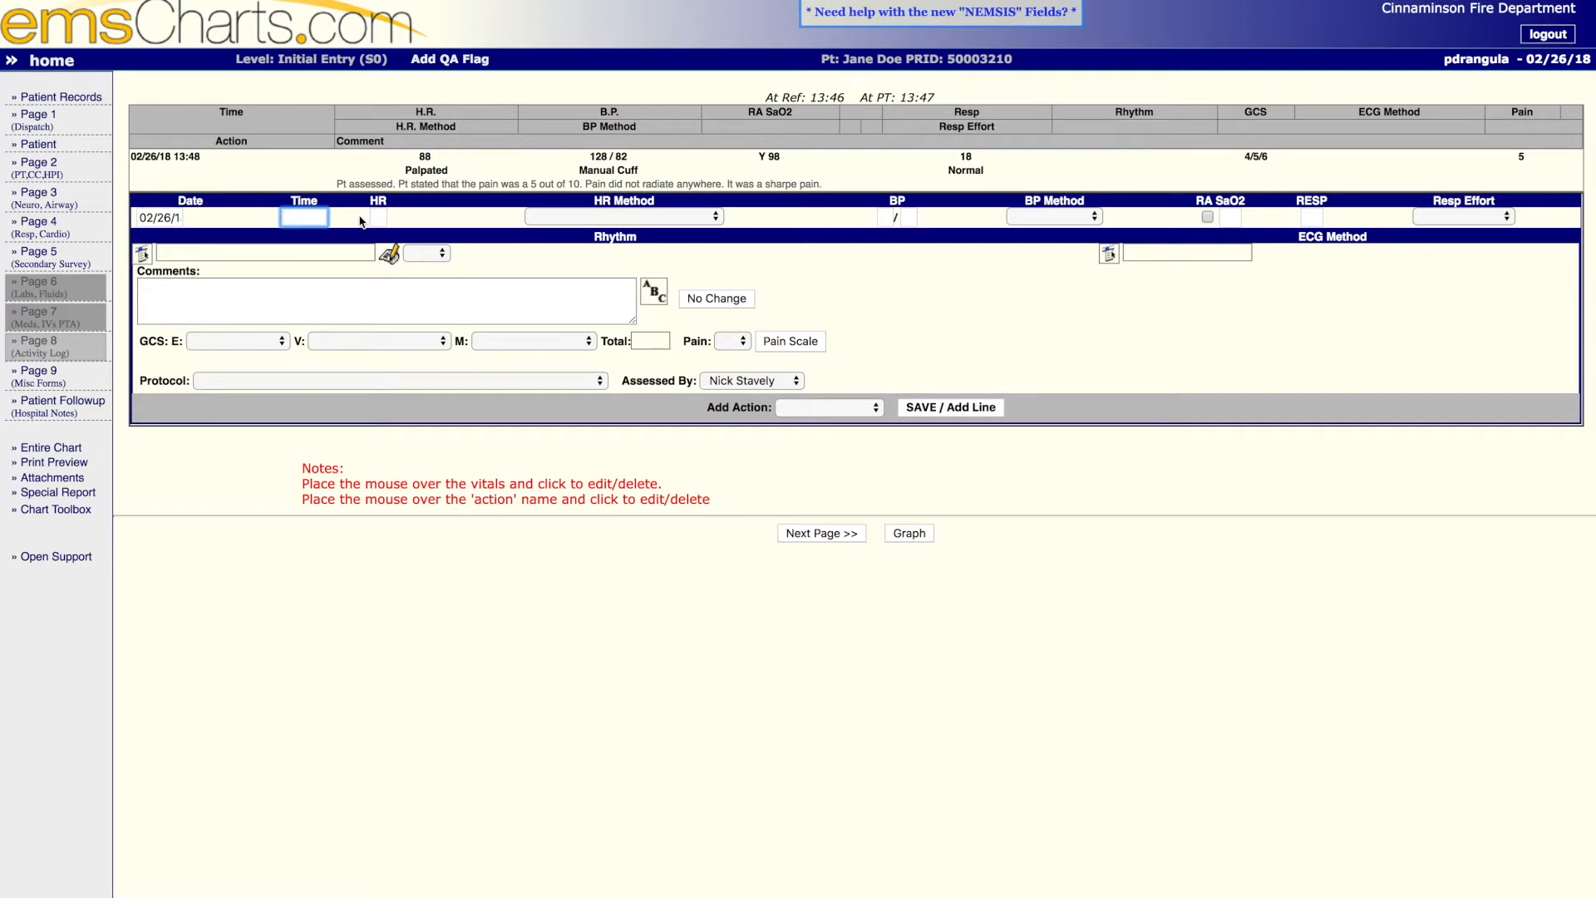
- Add a 13:55 activity log entry commenting that Pt care was turned over to the receiving EMT on 8092, and save it
text(13)
text(:55)
key(Tab)
click(363, 312)
text(Pt )
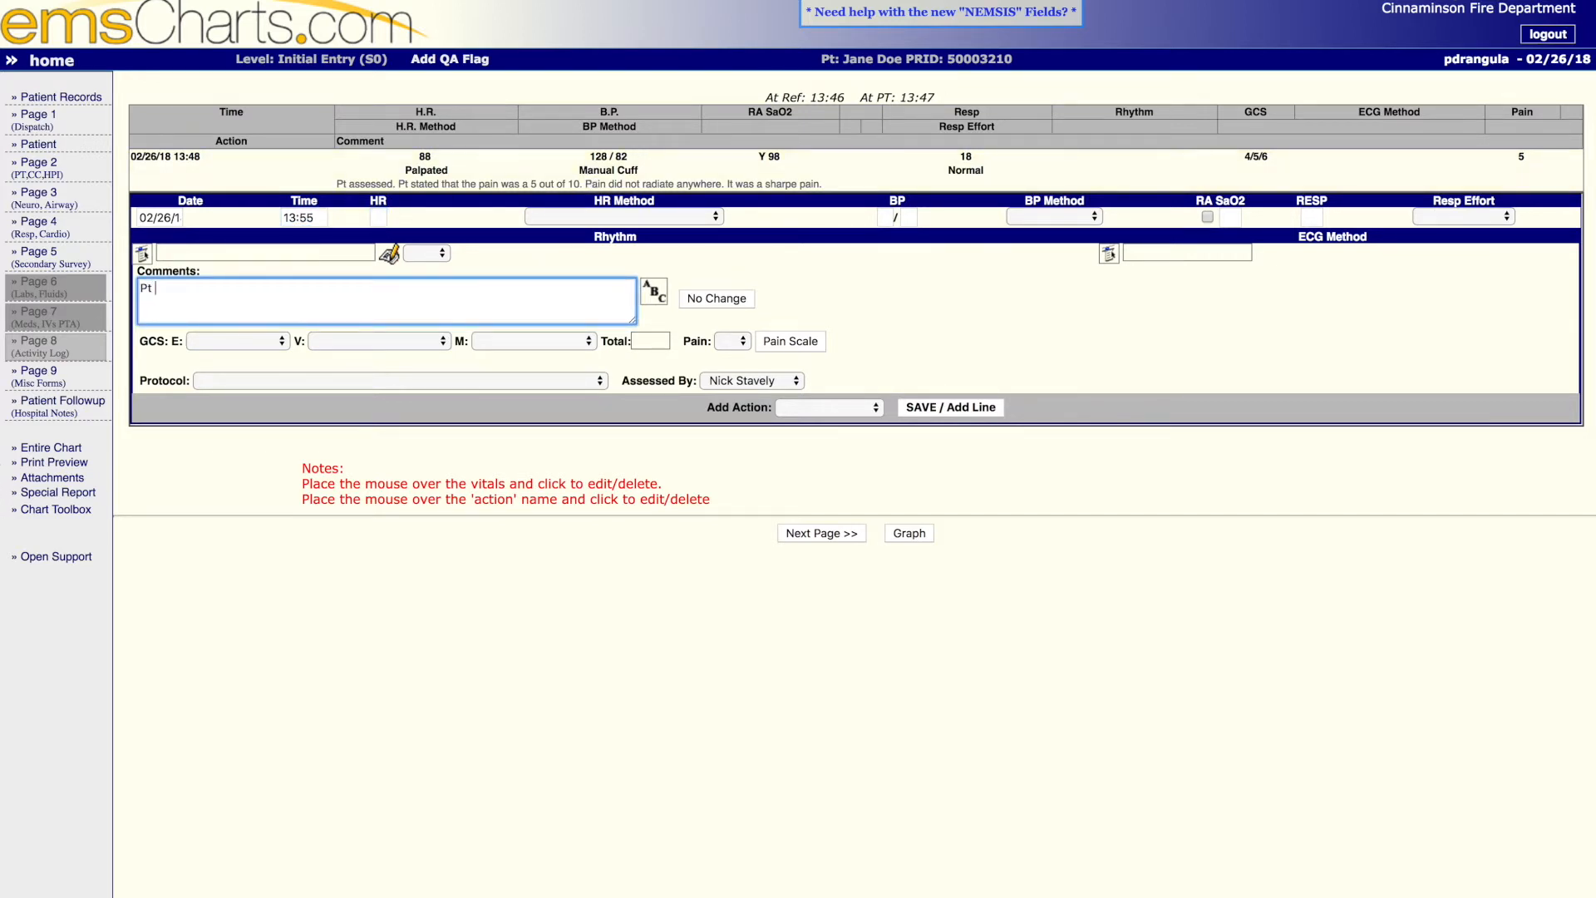
text(care turned over to)
text(EMT)
text(Dan on)
text(8092)
key(Tab)
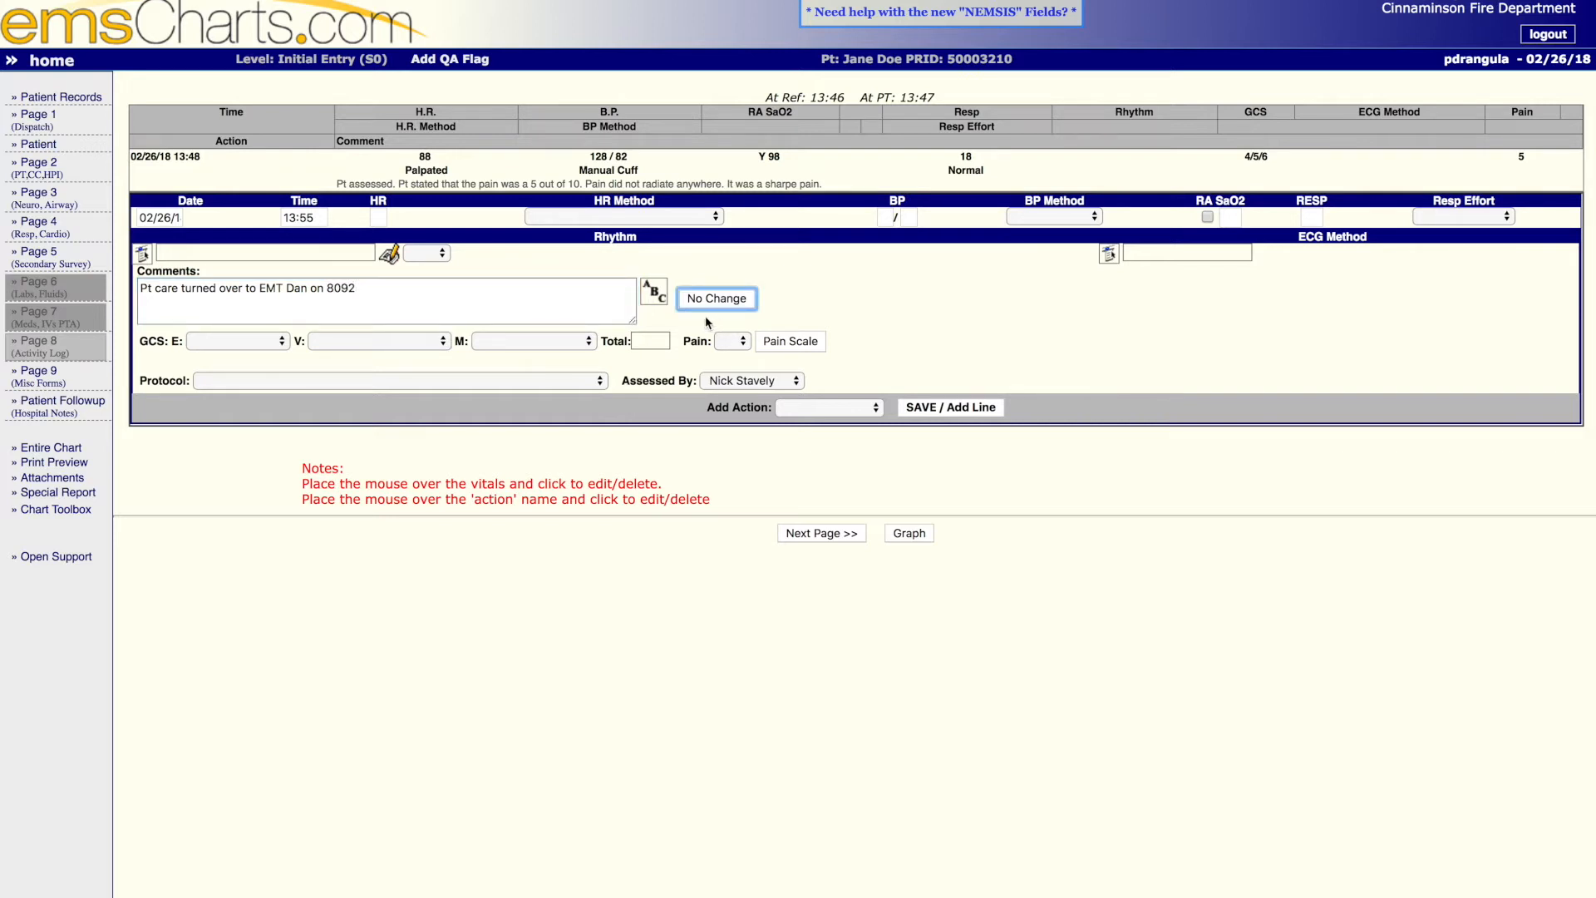
click(579, 296)
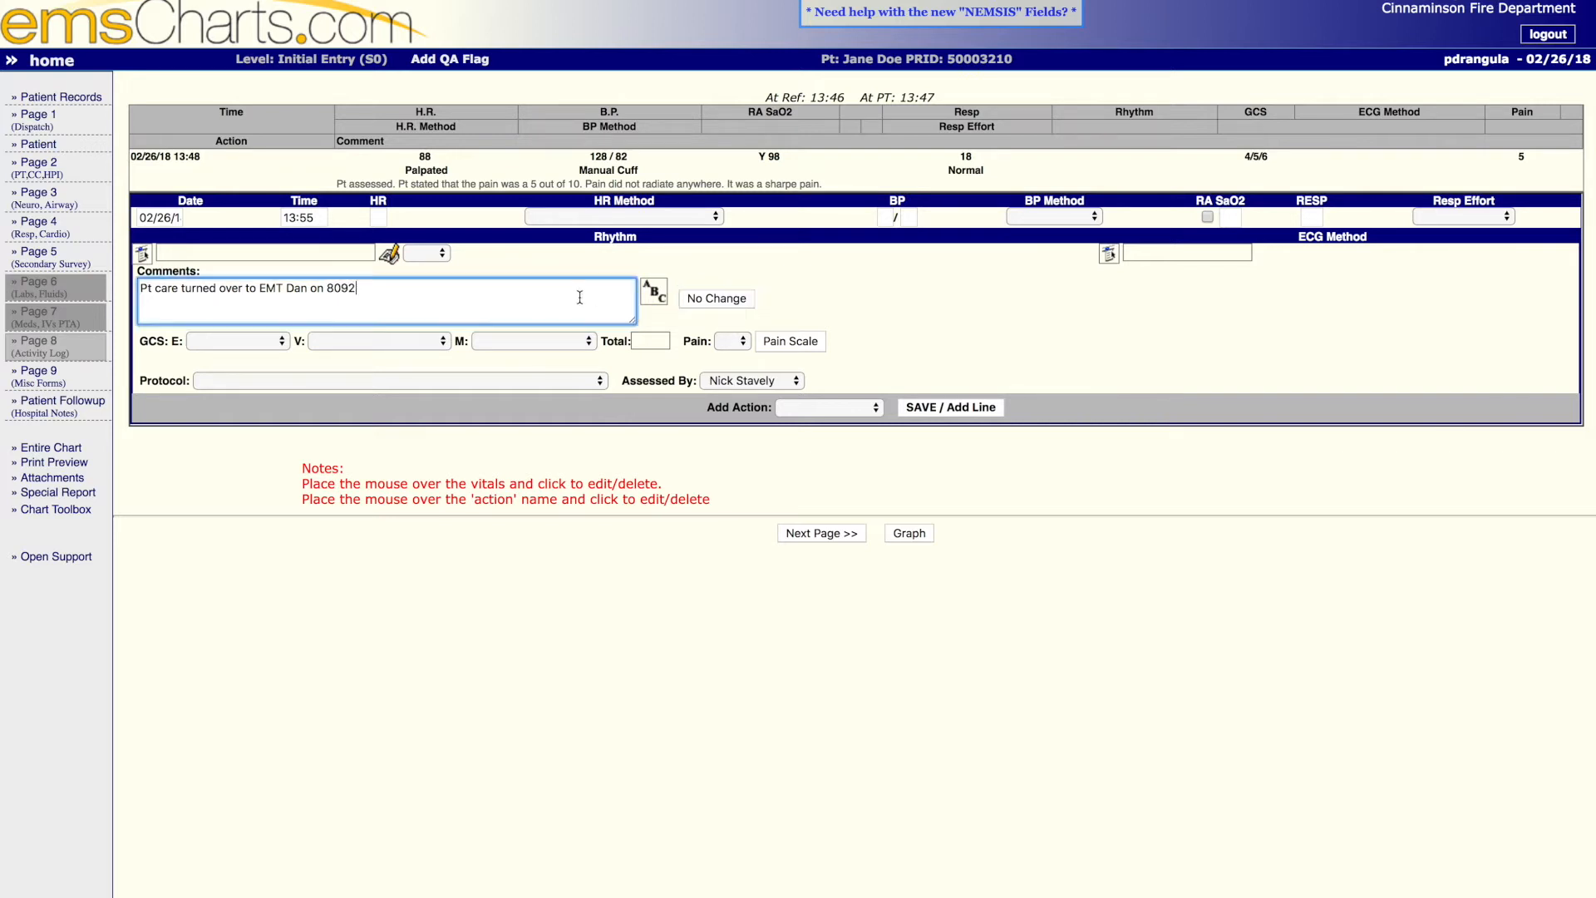
click(964, 418)
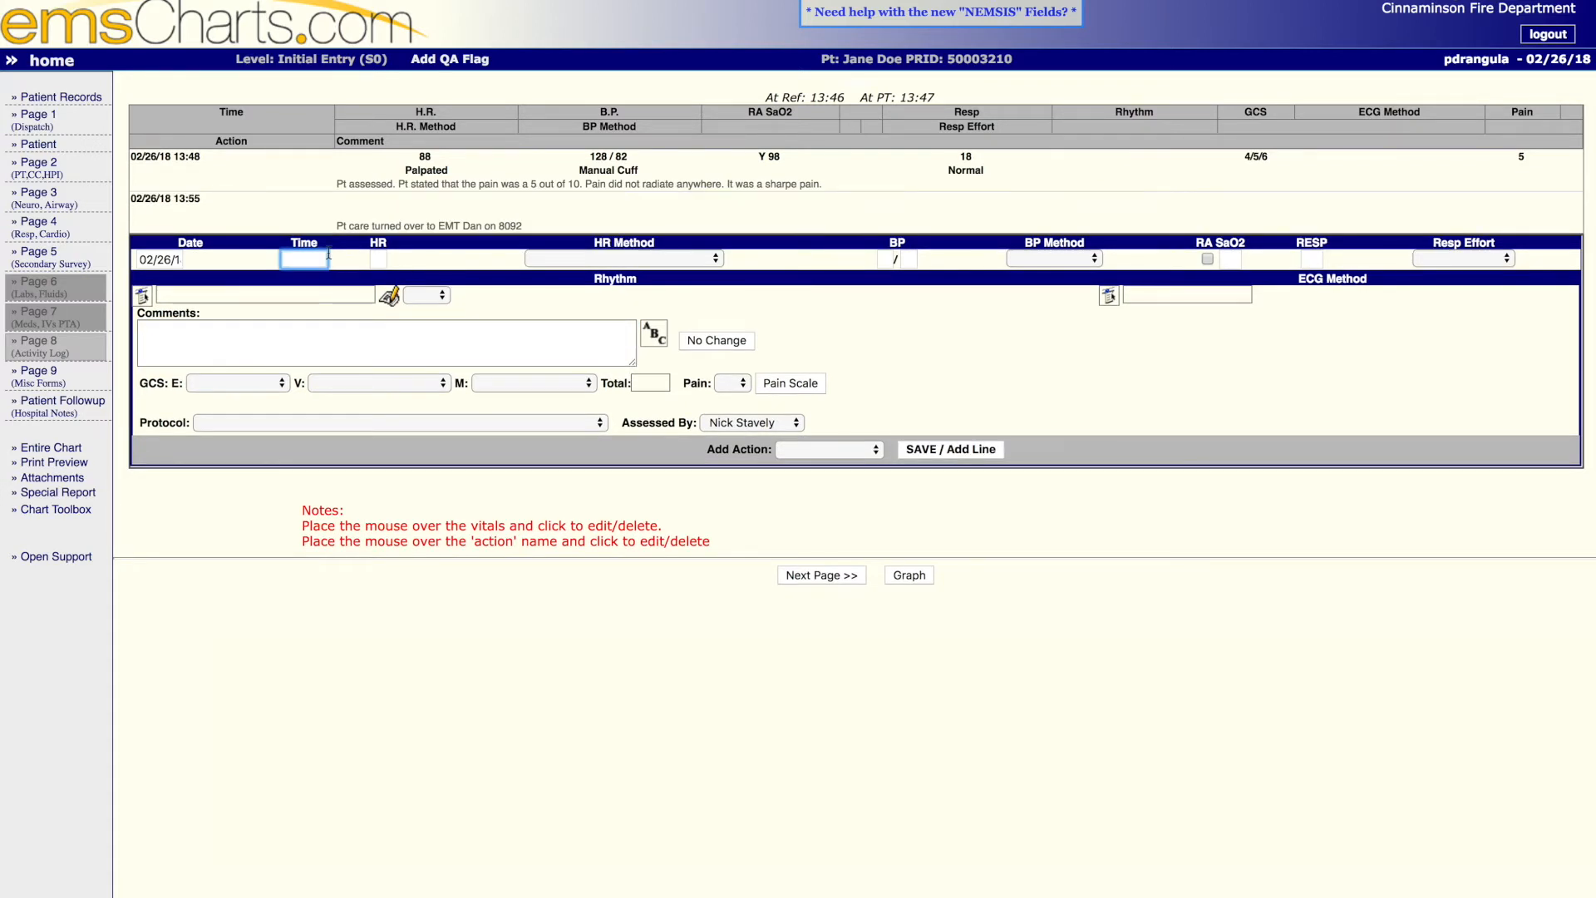
- Enter a 13:56 activity log line commenting "Crew remained on location to assist BLS with Pt packaging and moving pt to ambulance via stretcher."
text(1356)
key(Tab)
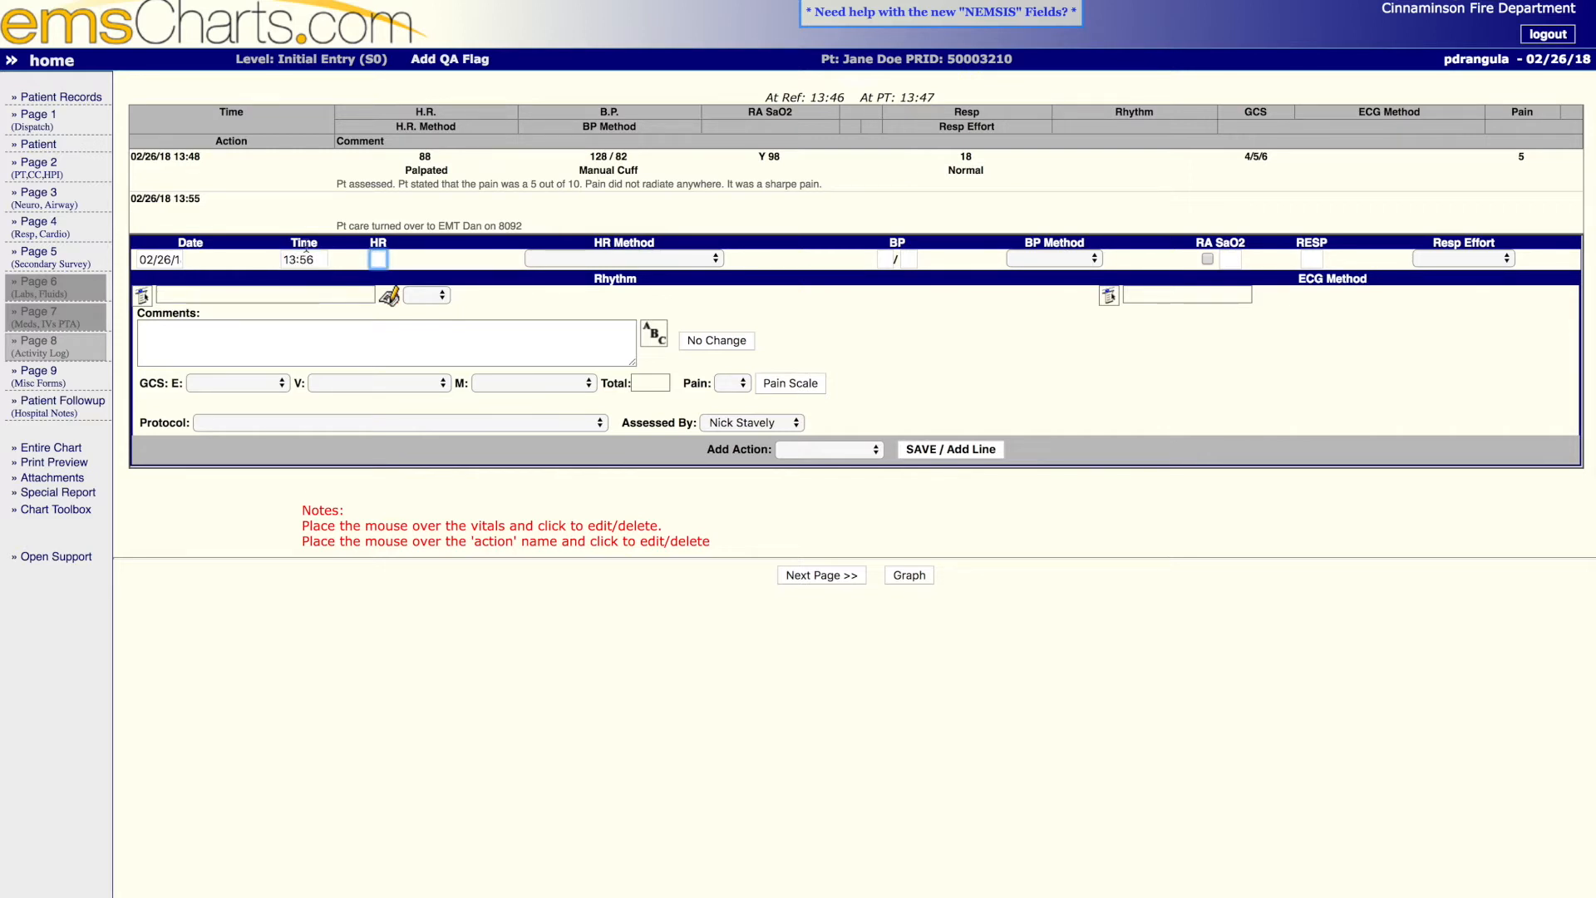
click(265, 329)
text(C)
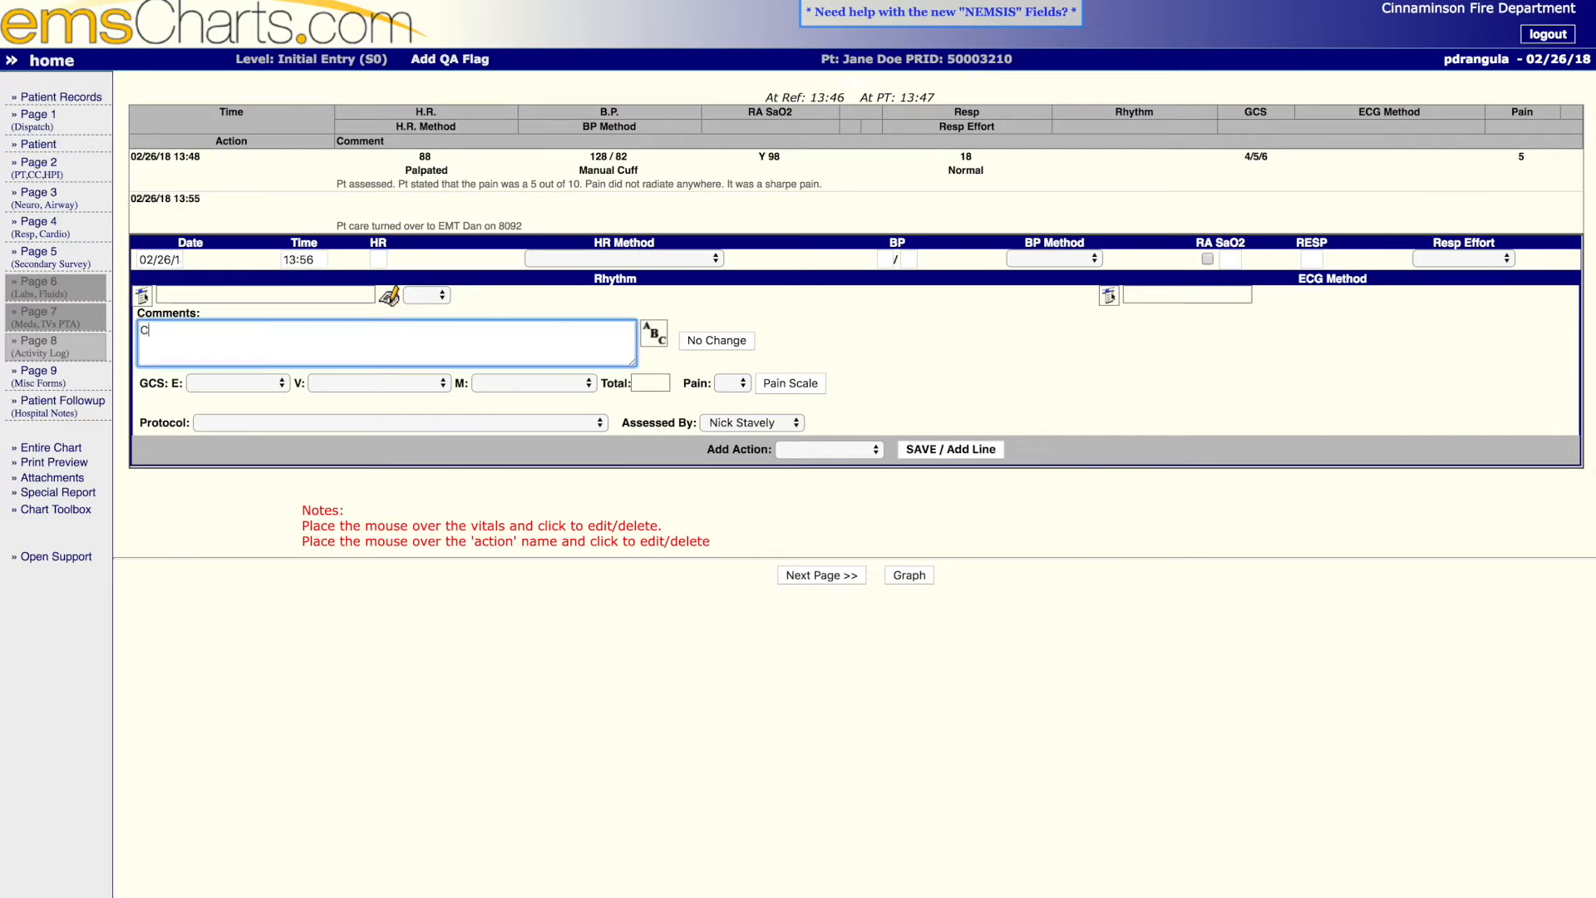
text(rew remained on location to assist )
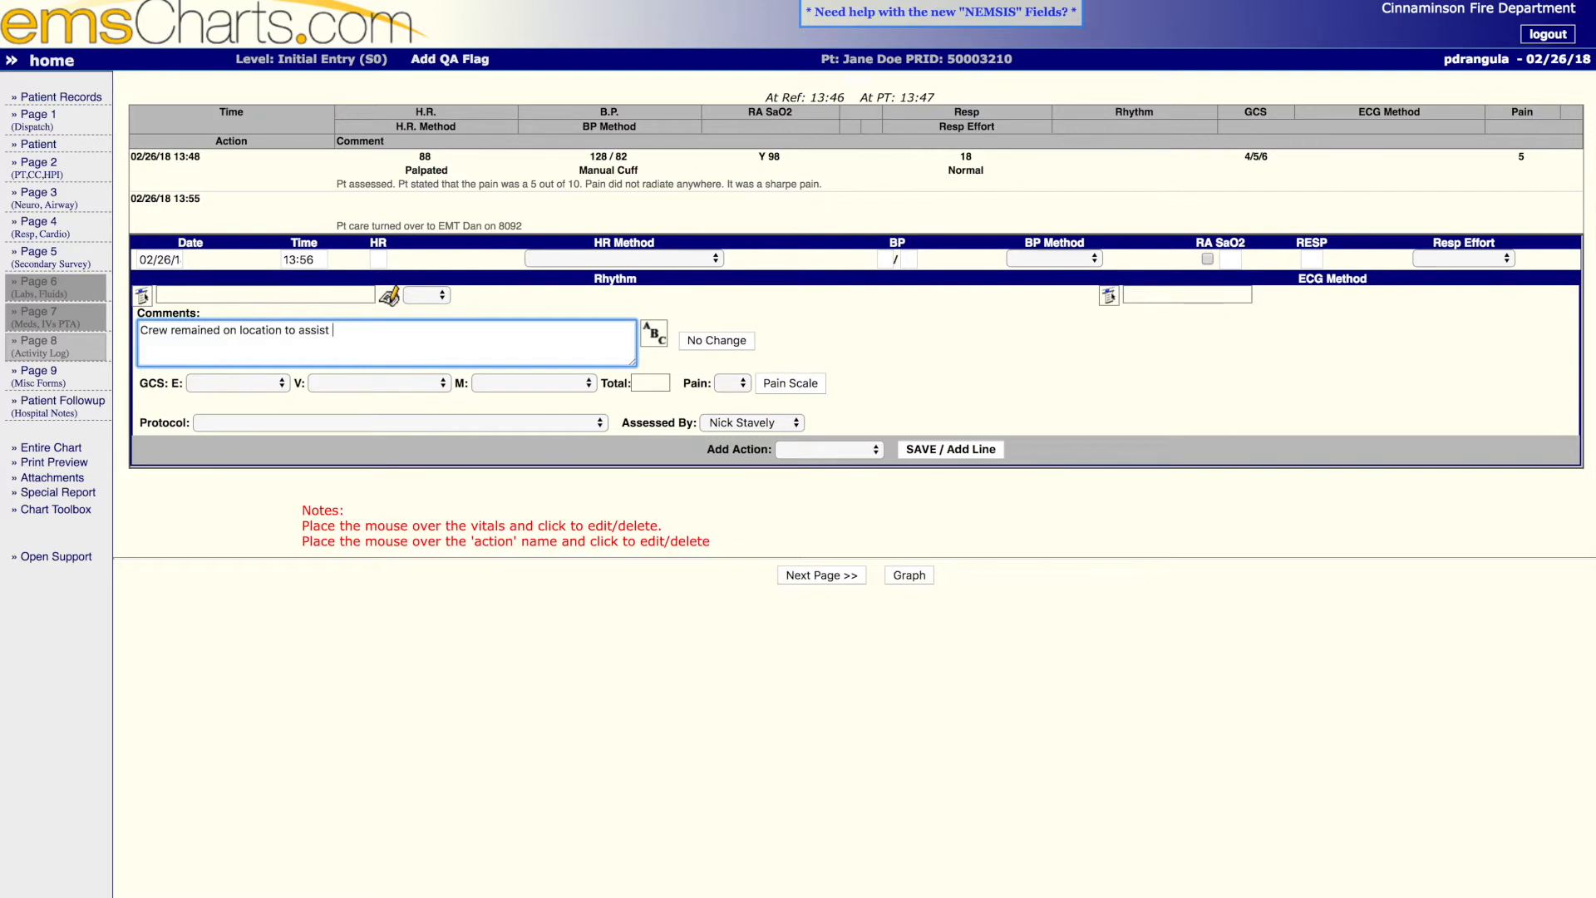
text(BLS with Pt packaging and moving )
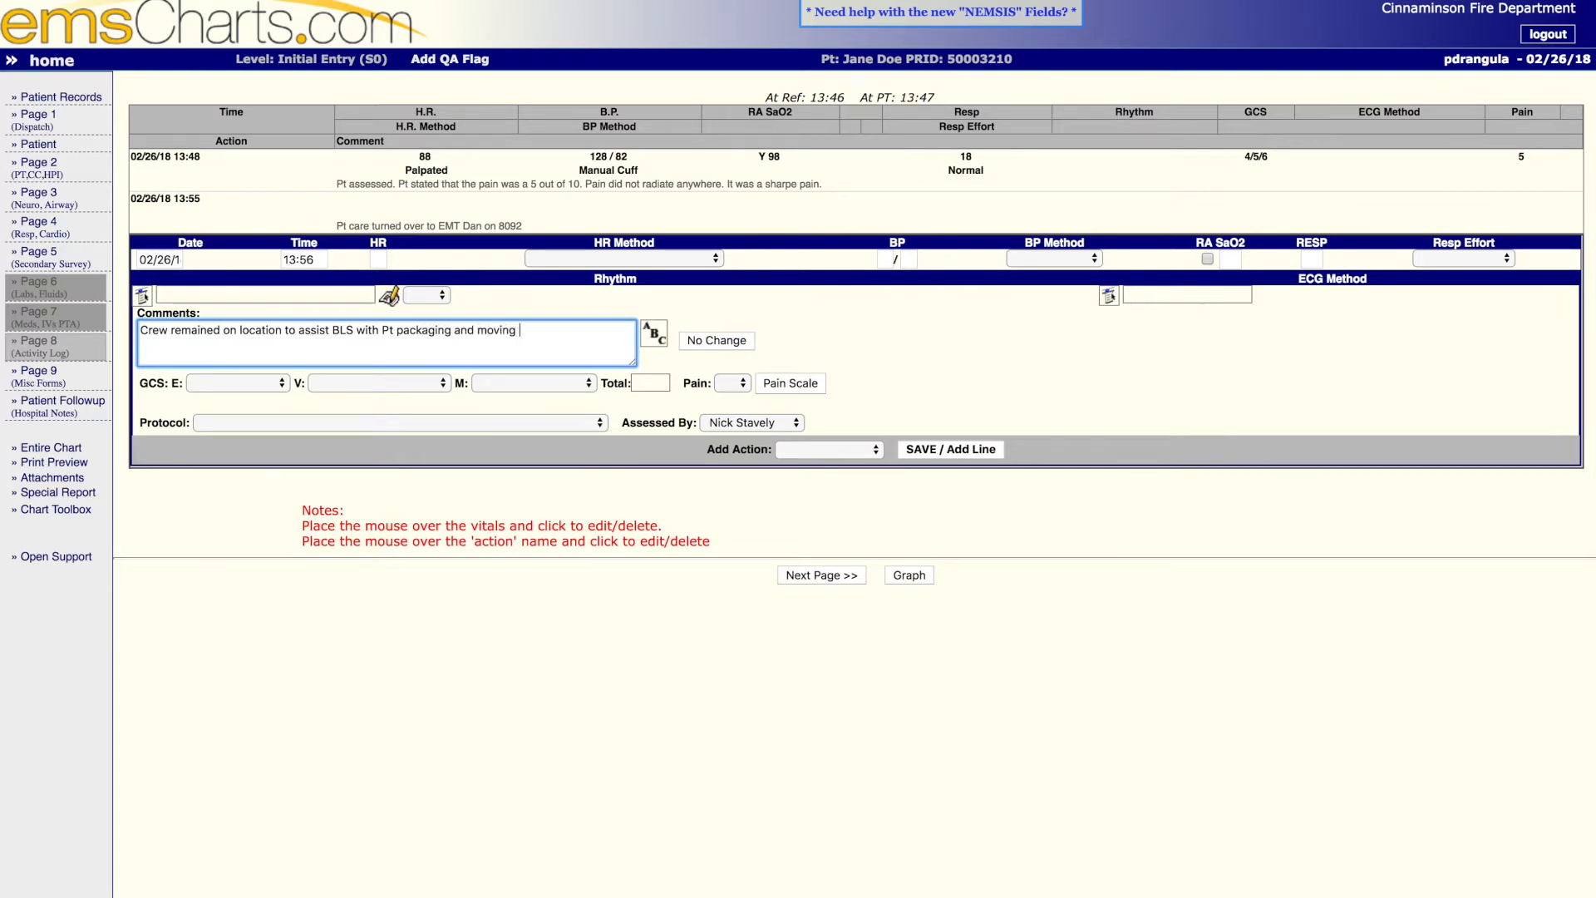
text(pt to ambulance via stretcher.)
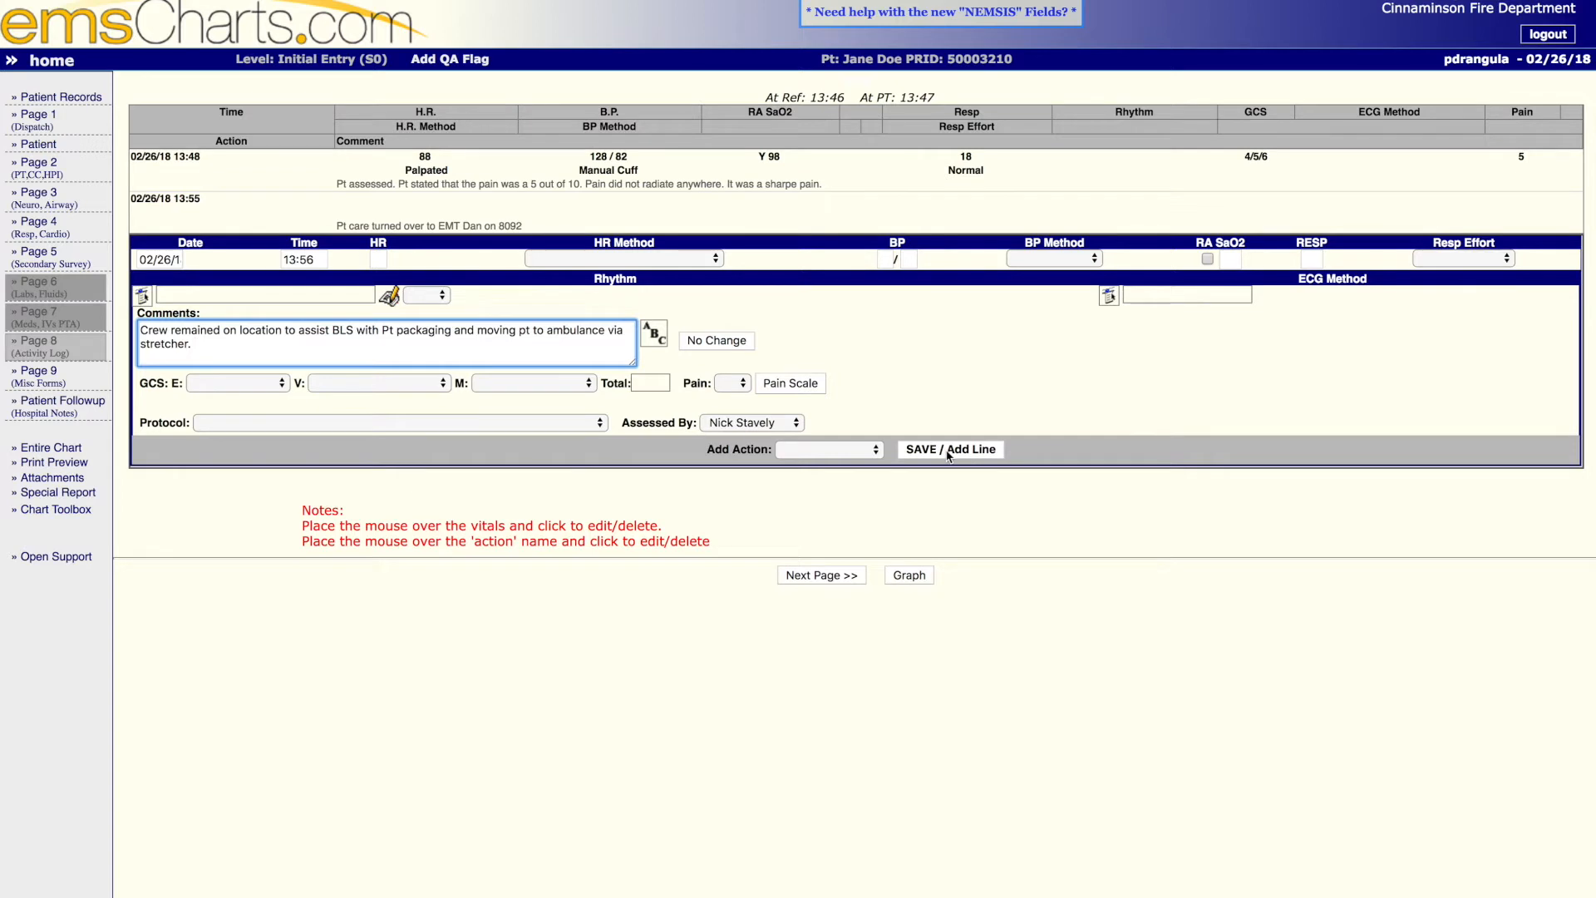
- Keep the second listed crew member as the assessor and save the 13:56 entry to the activity log
click(790, 422)
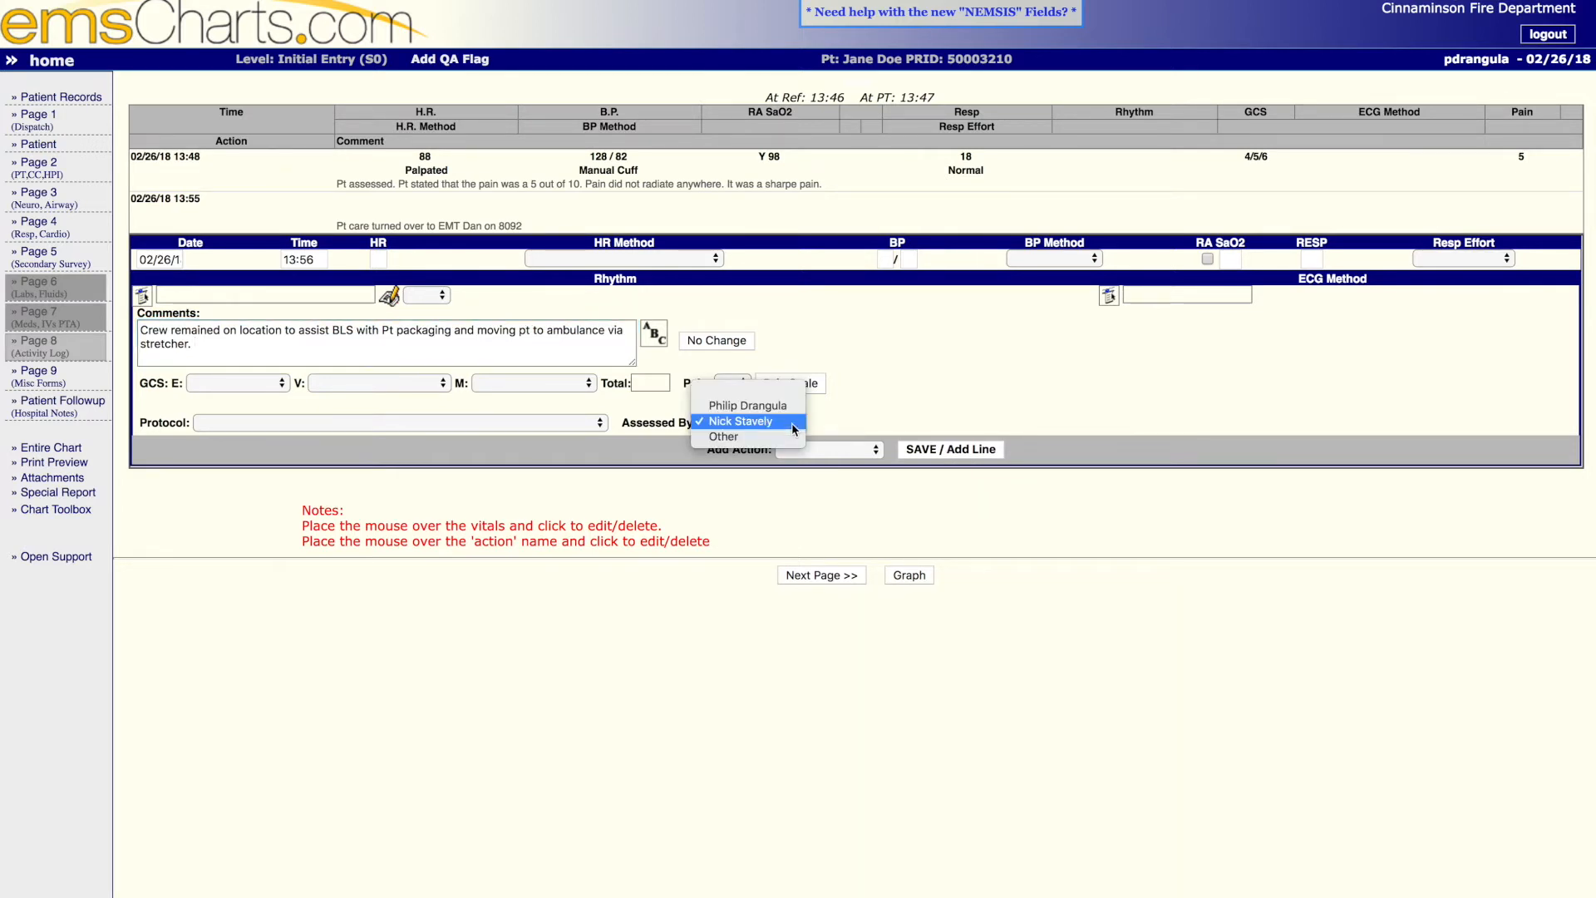
click(793, 428)
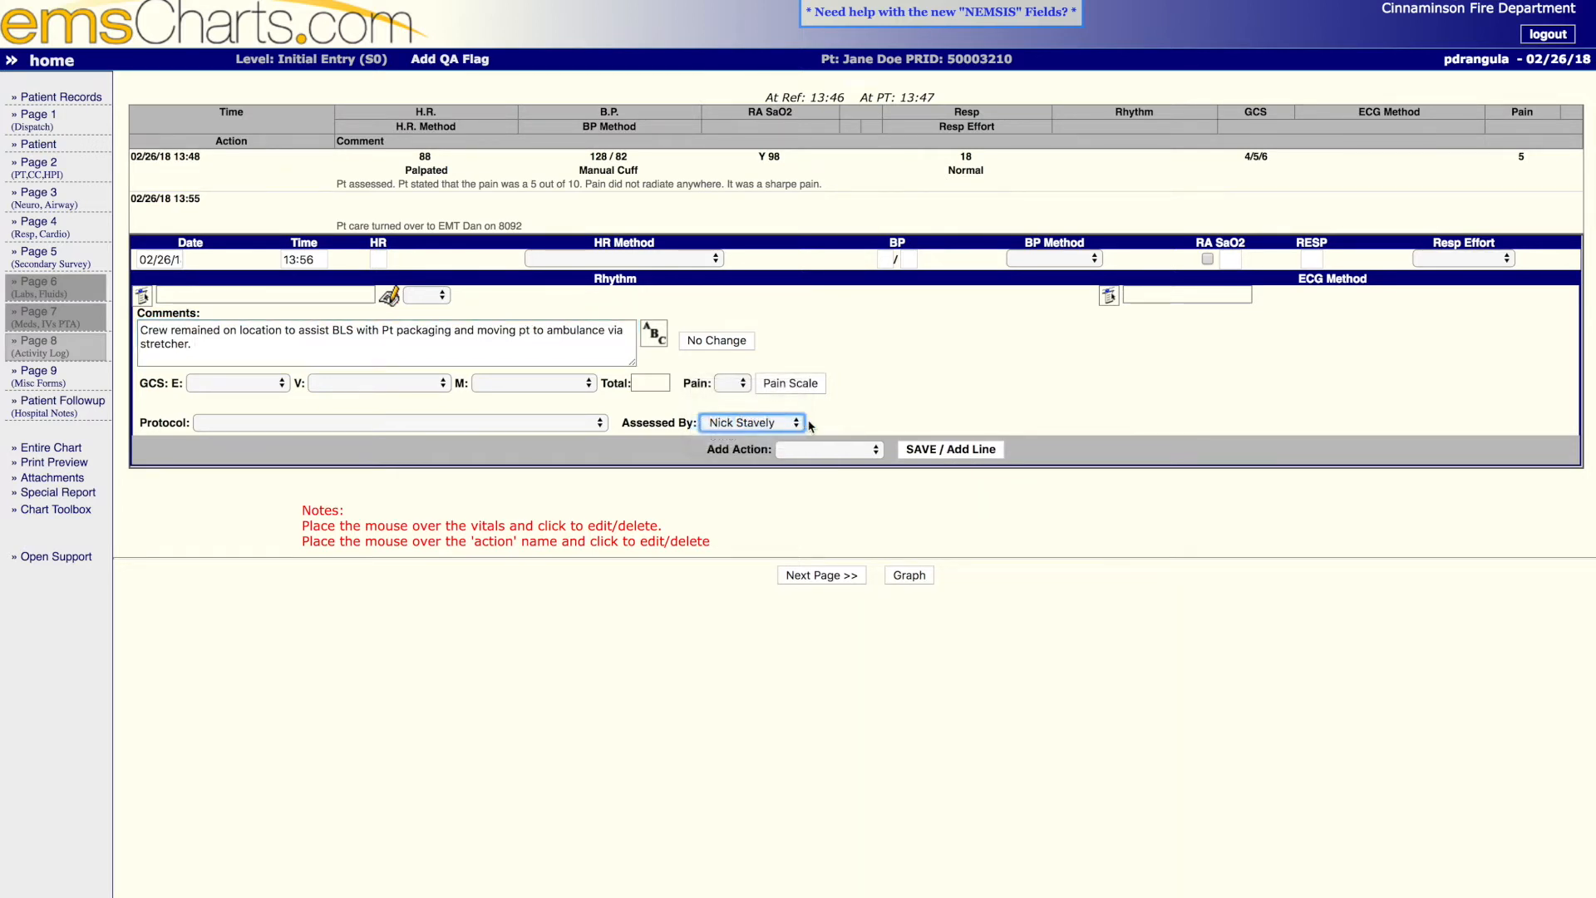
click(937, 451)
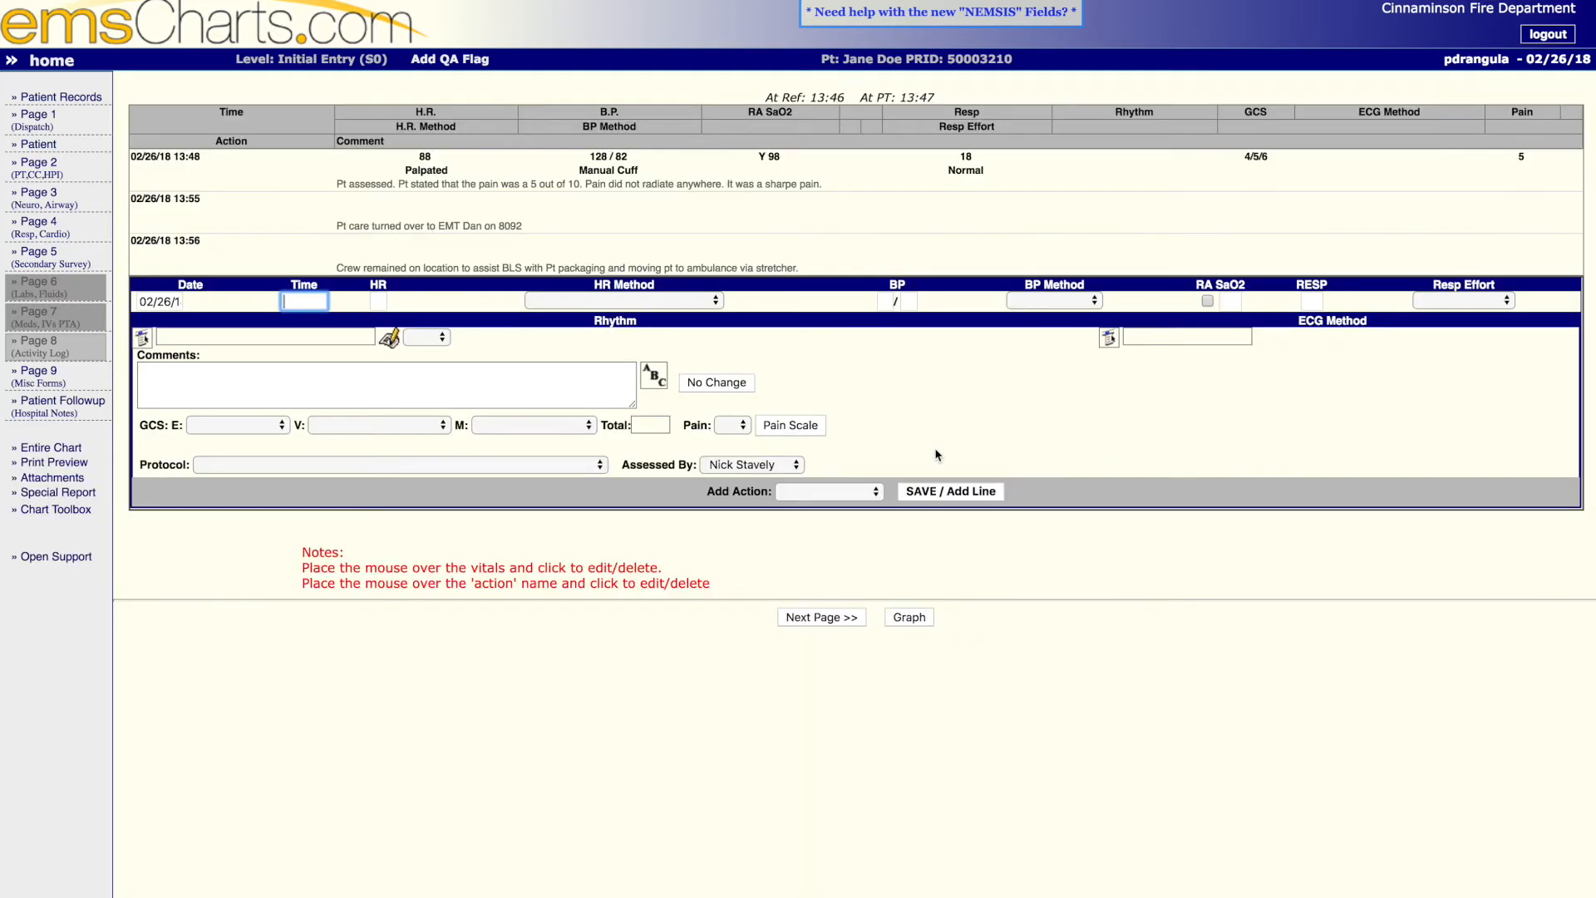
- Look through the Airway, General and Immobilization supplies on Page 9's Supplies Used form, and save it without any quantities
click(833, 619)
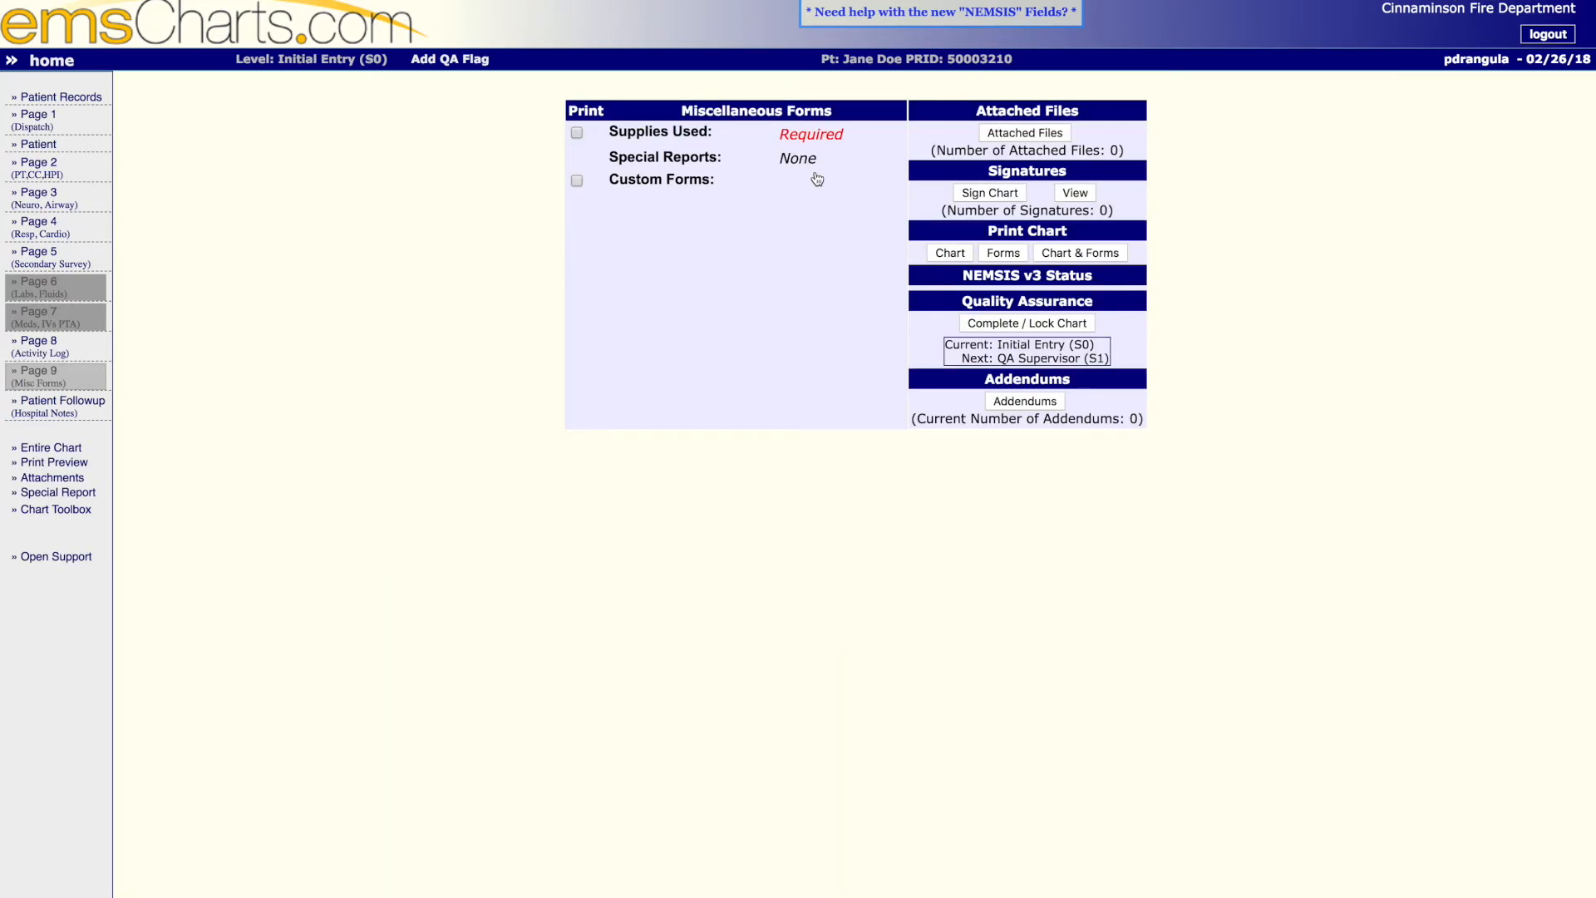
click(812, 135)
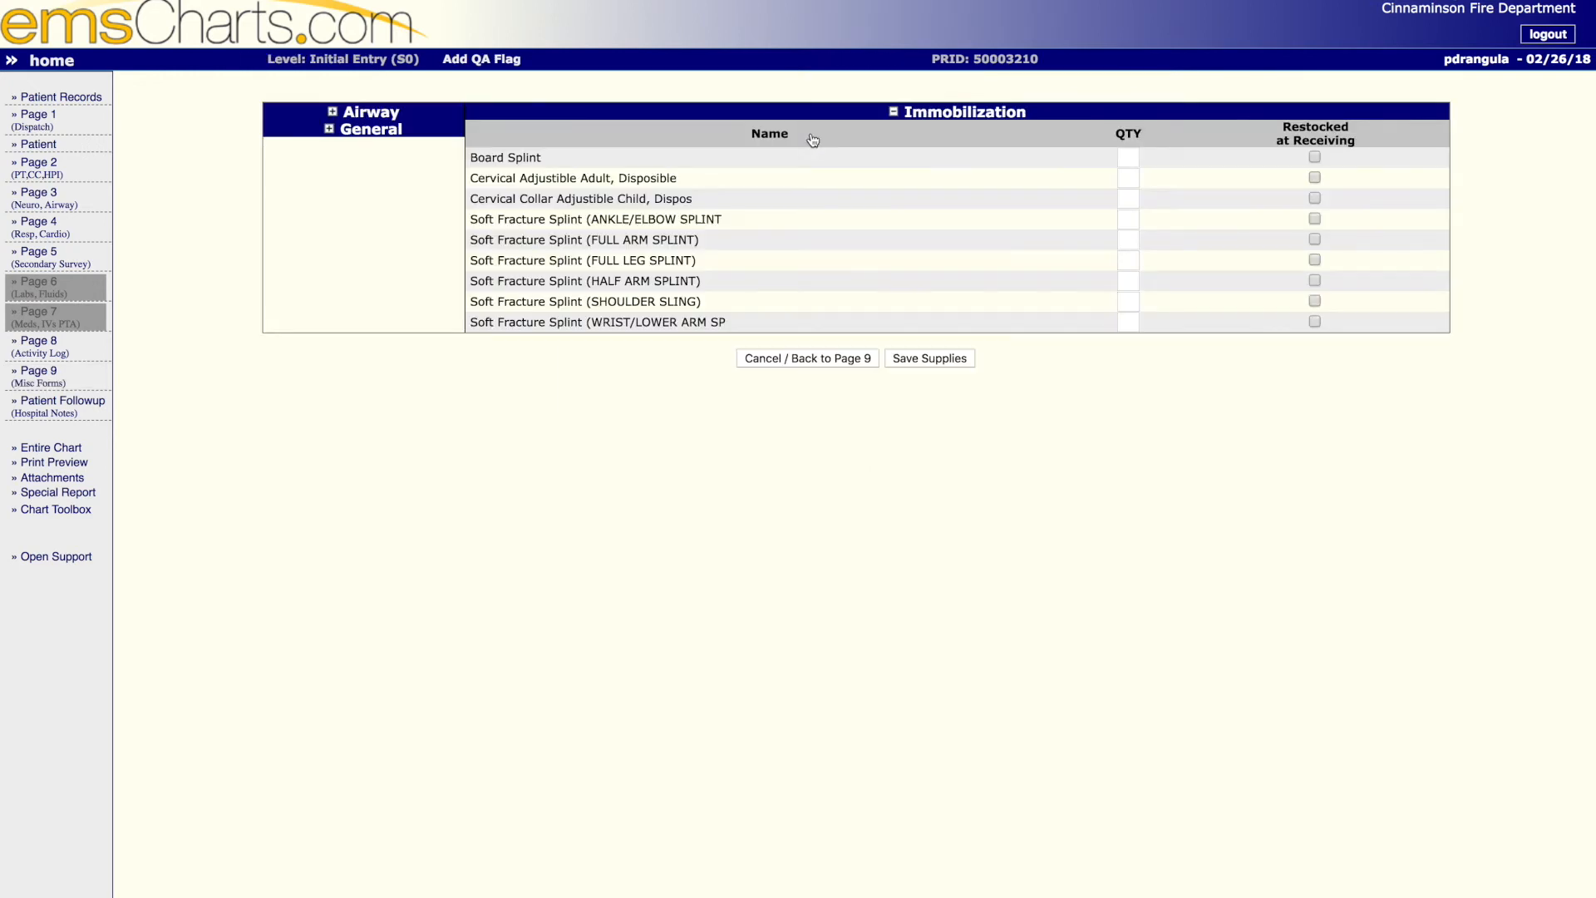
click(329, 130)
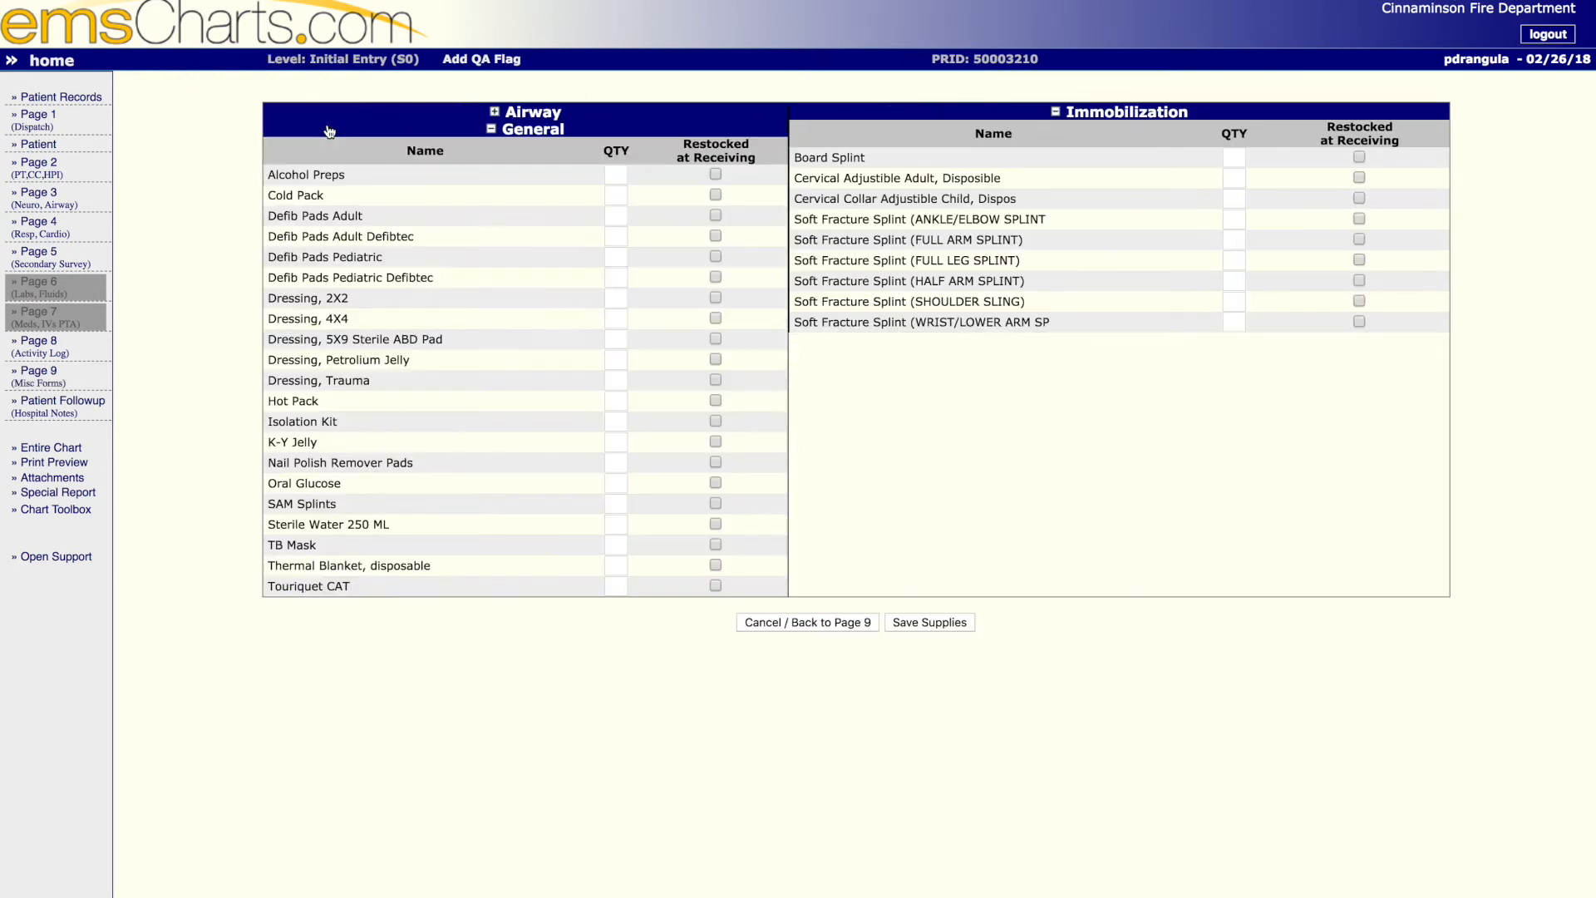
click(493, 112)
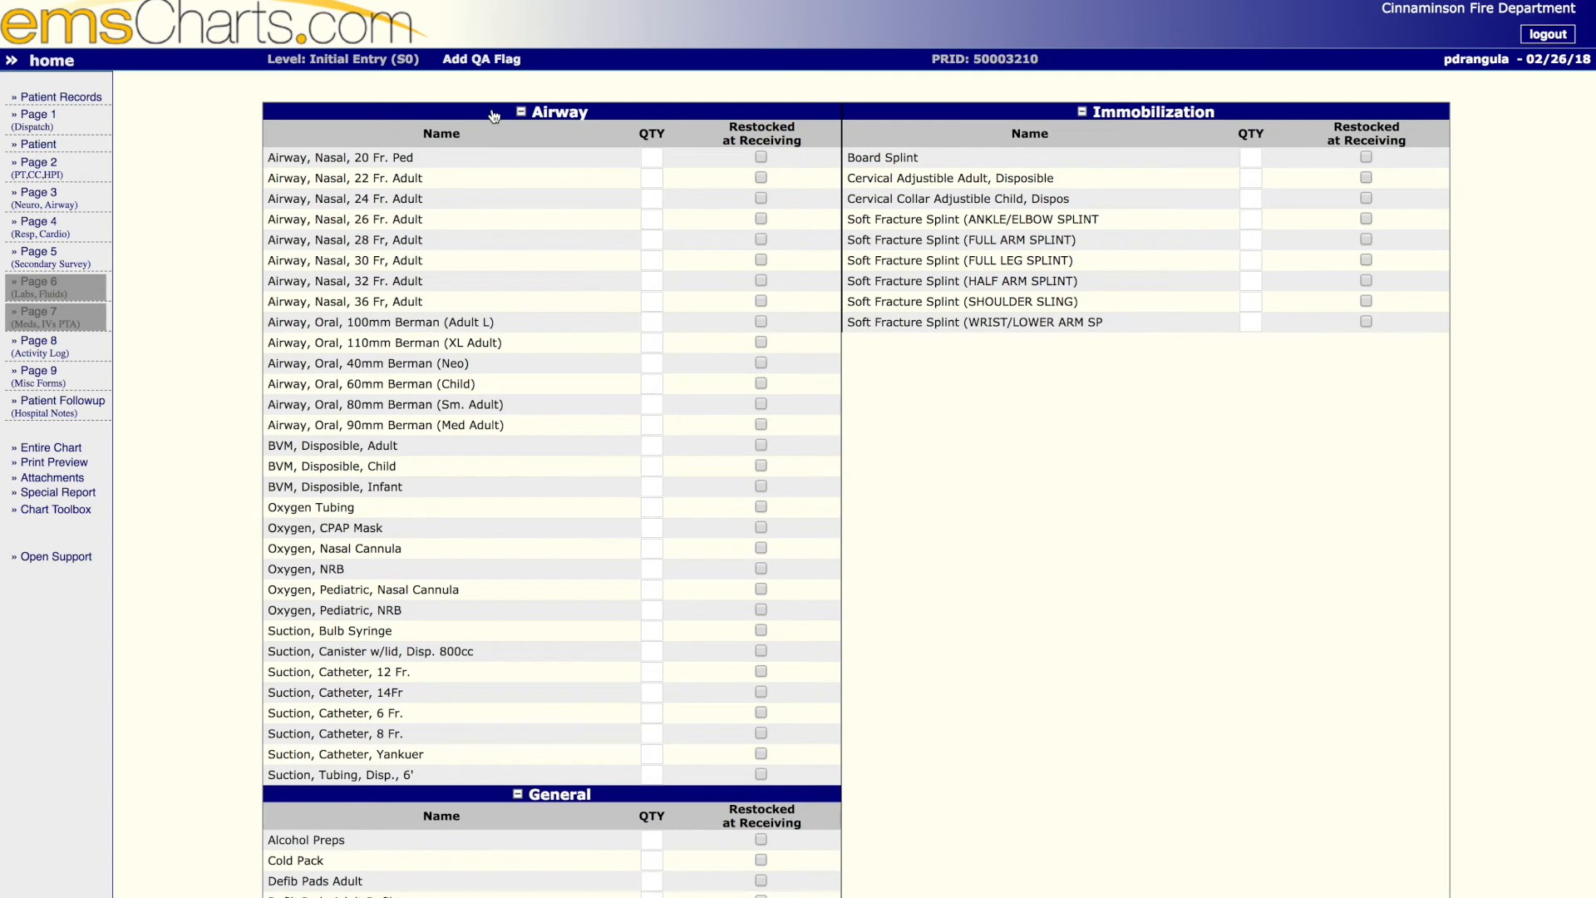
click(520, 113)
click(517, 130)
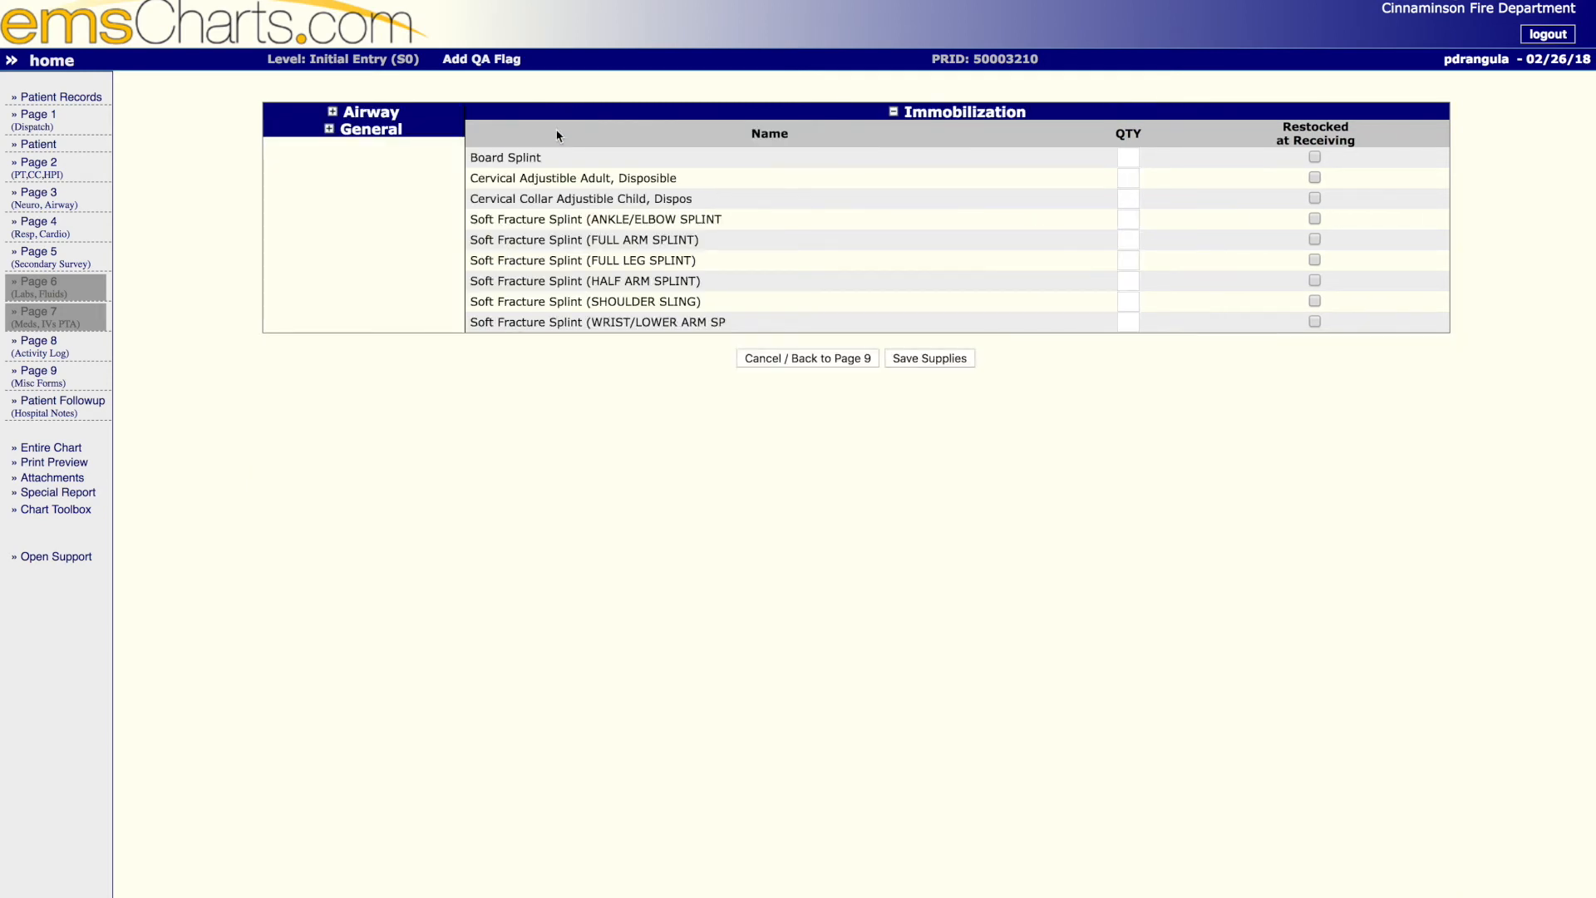
click(893, 111)
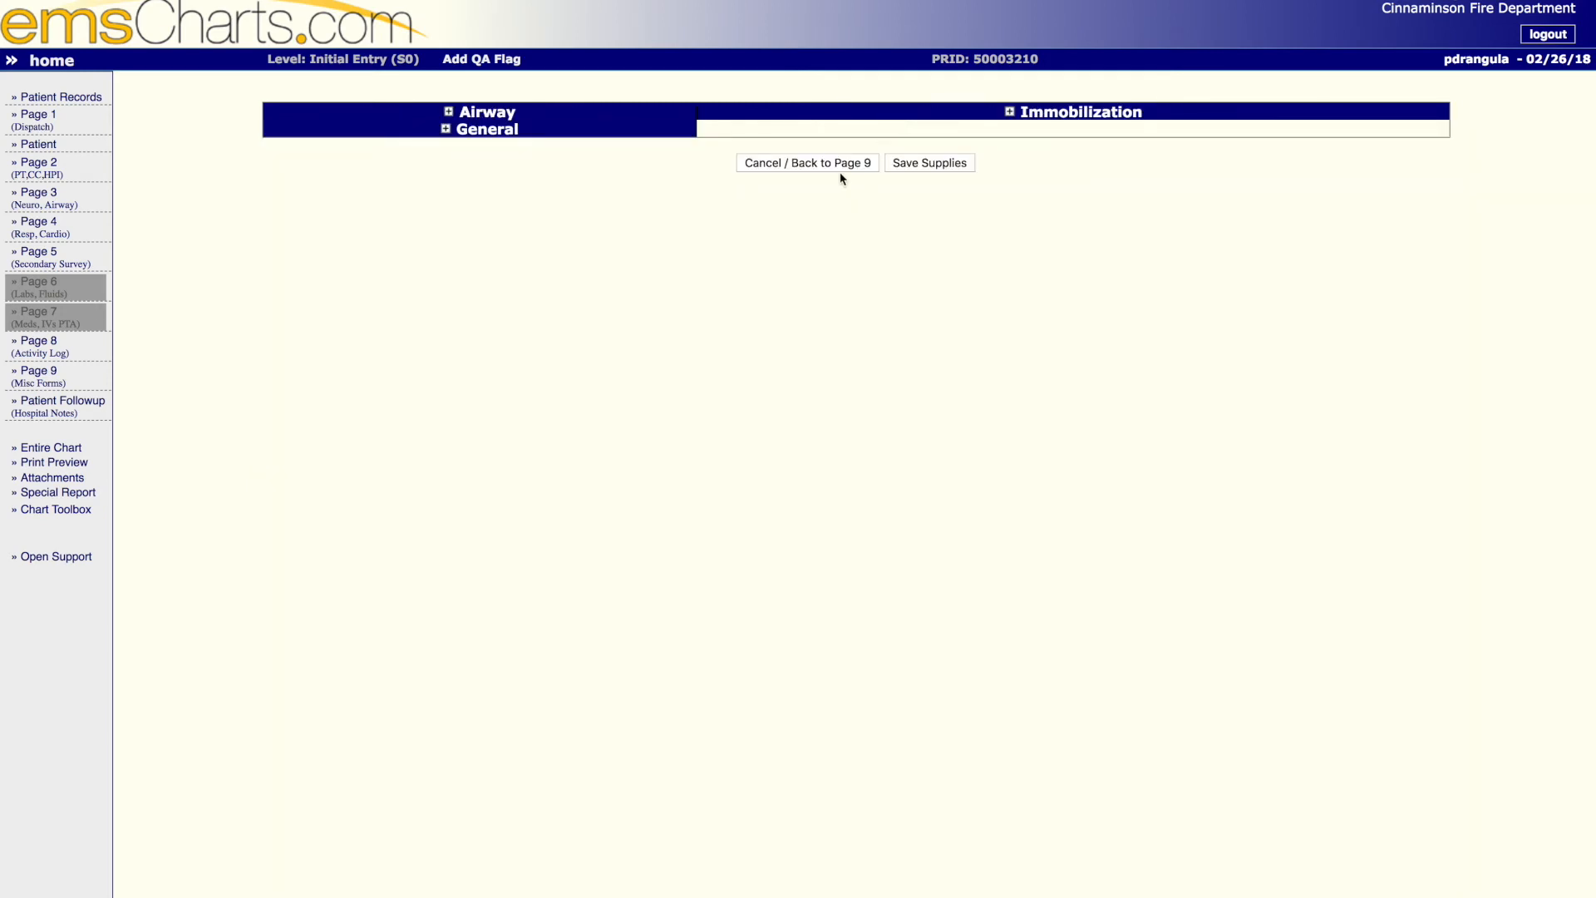
click(912, 172)
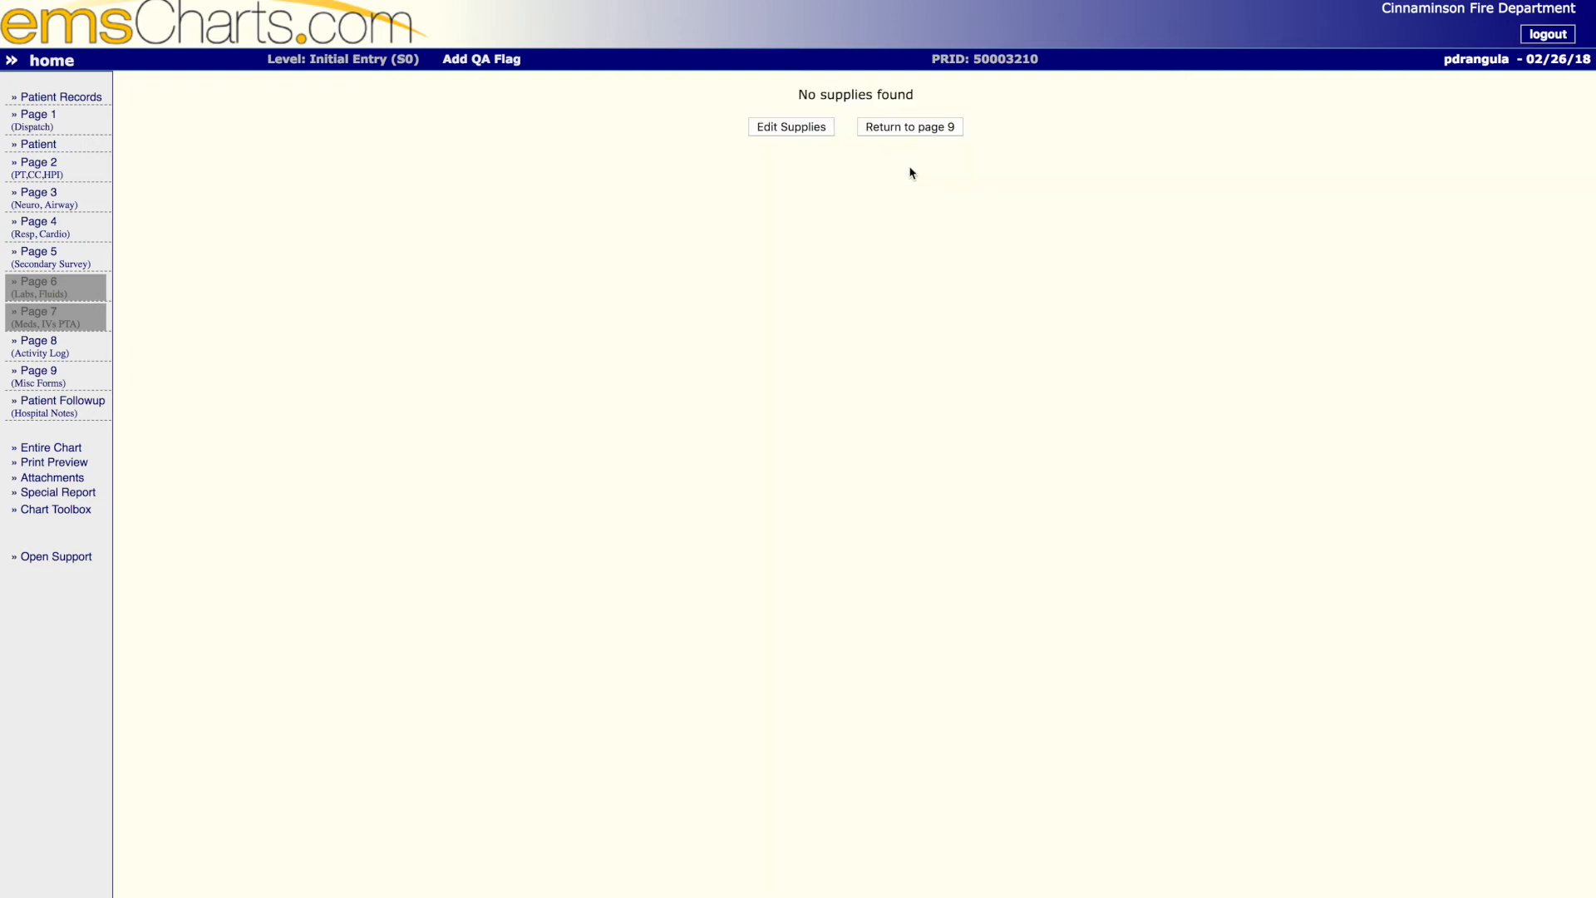
click(927, 128)
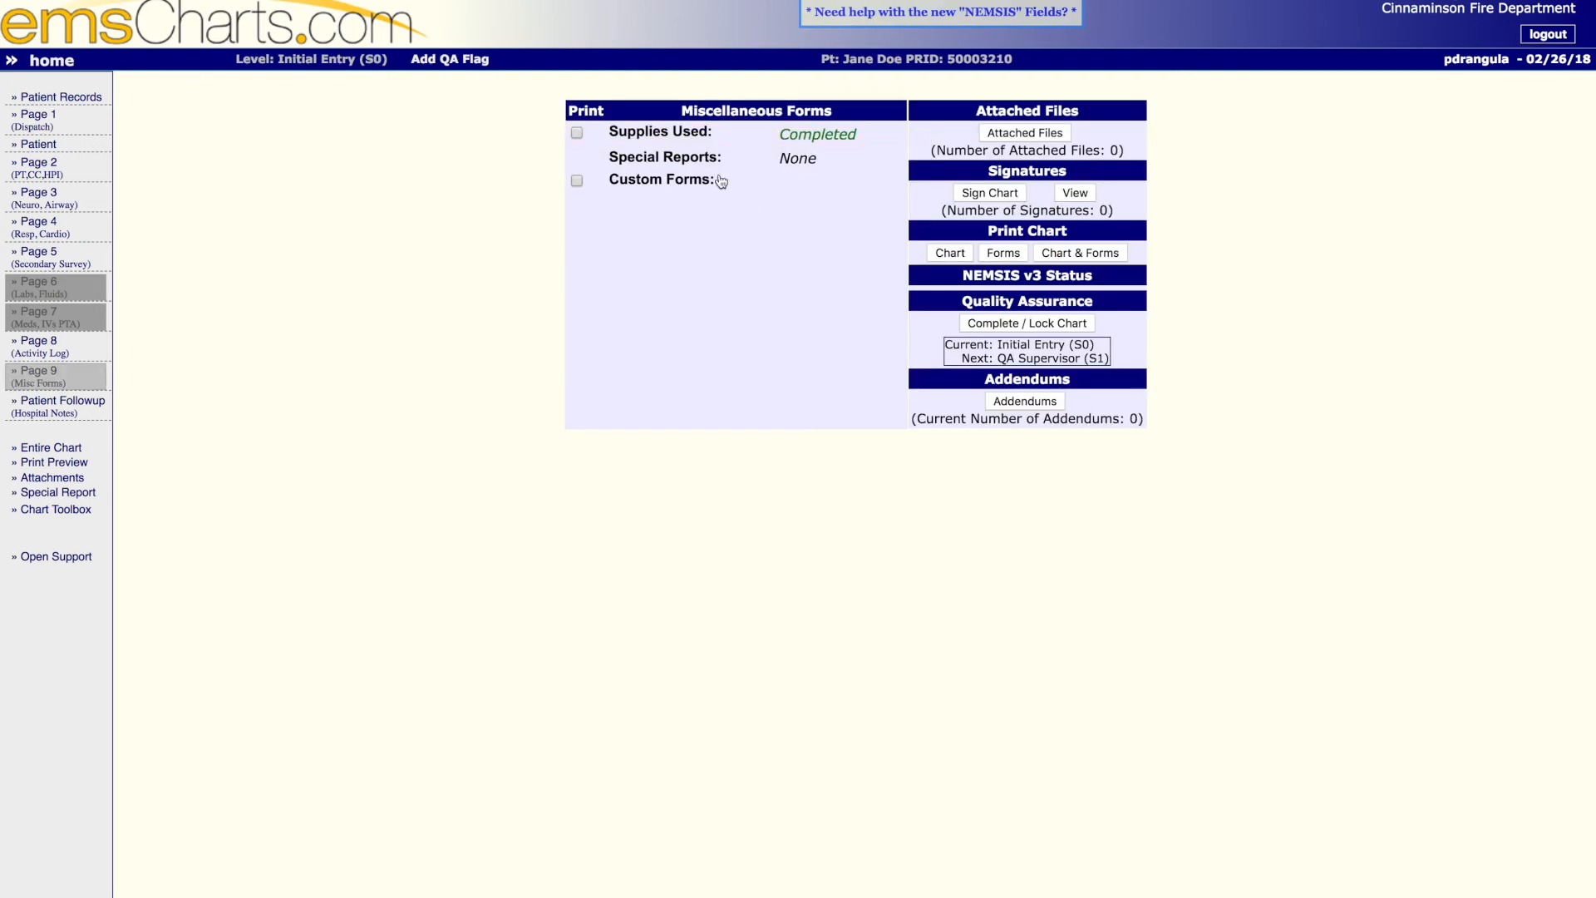
- Sign the chart as Crew with the account password and SSN/PIN, and decline the browser's offer to update the password
click(992, 193)
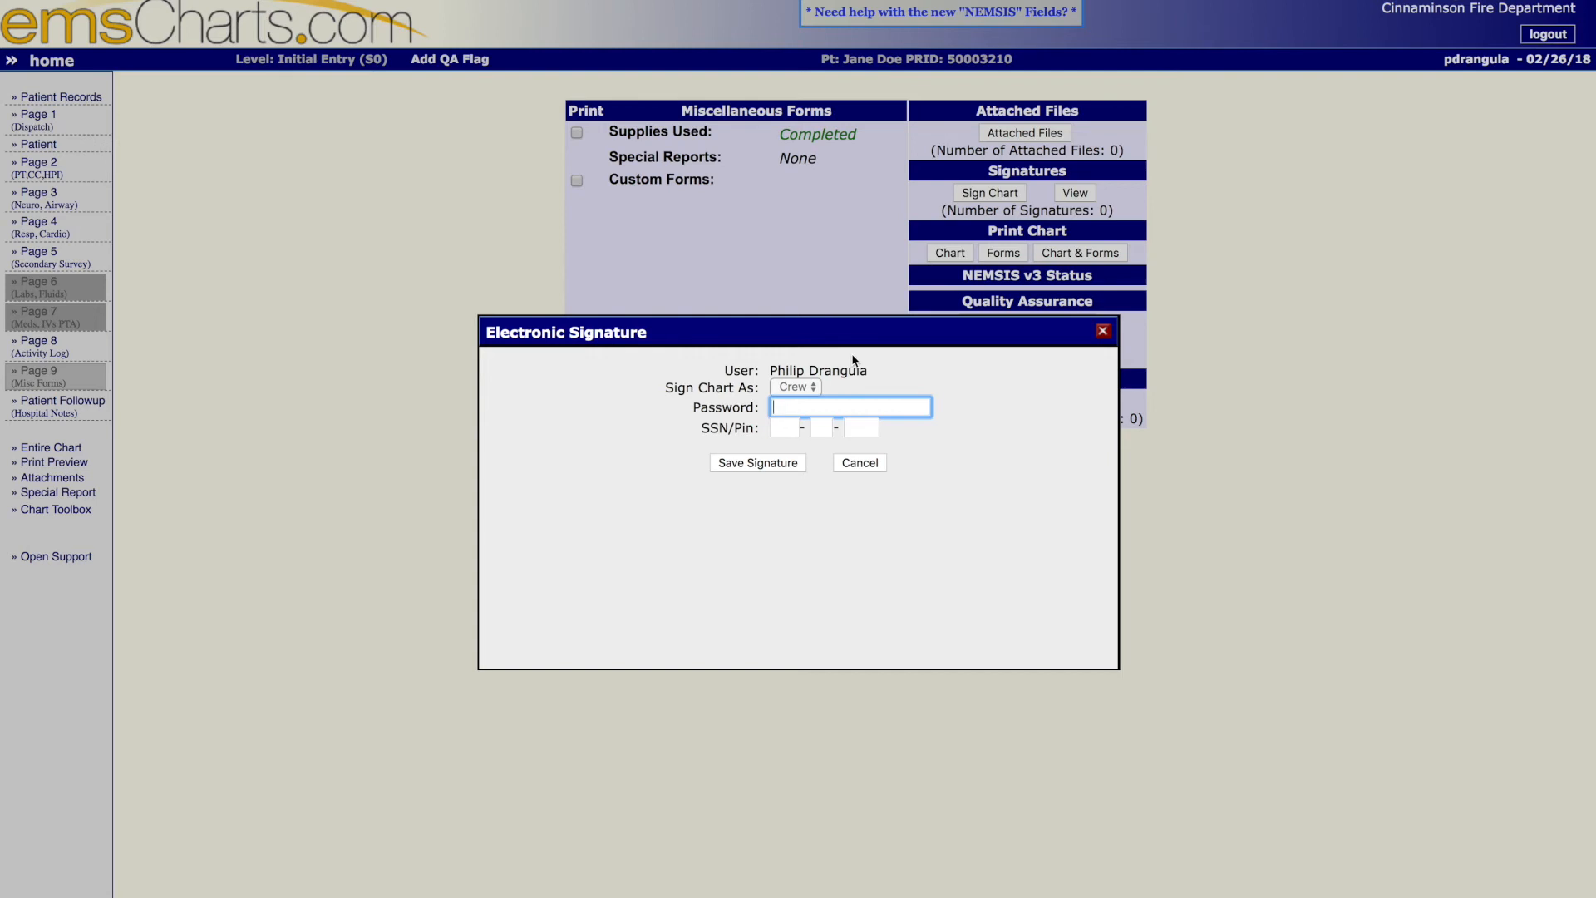
text(••••••••)
key(Tab)
text(•••••••)
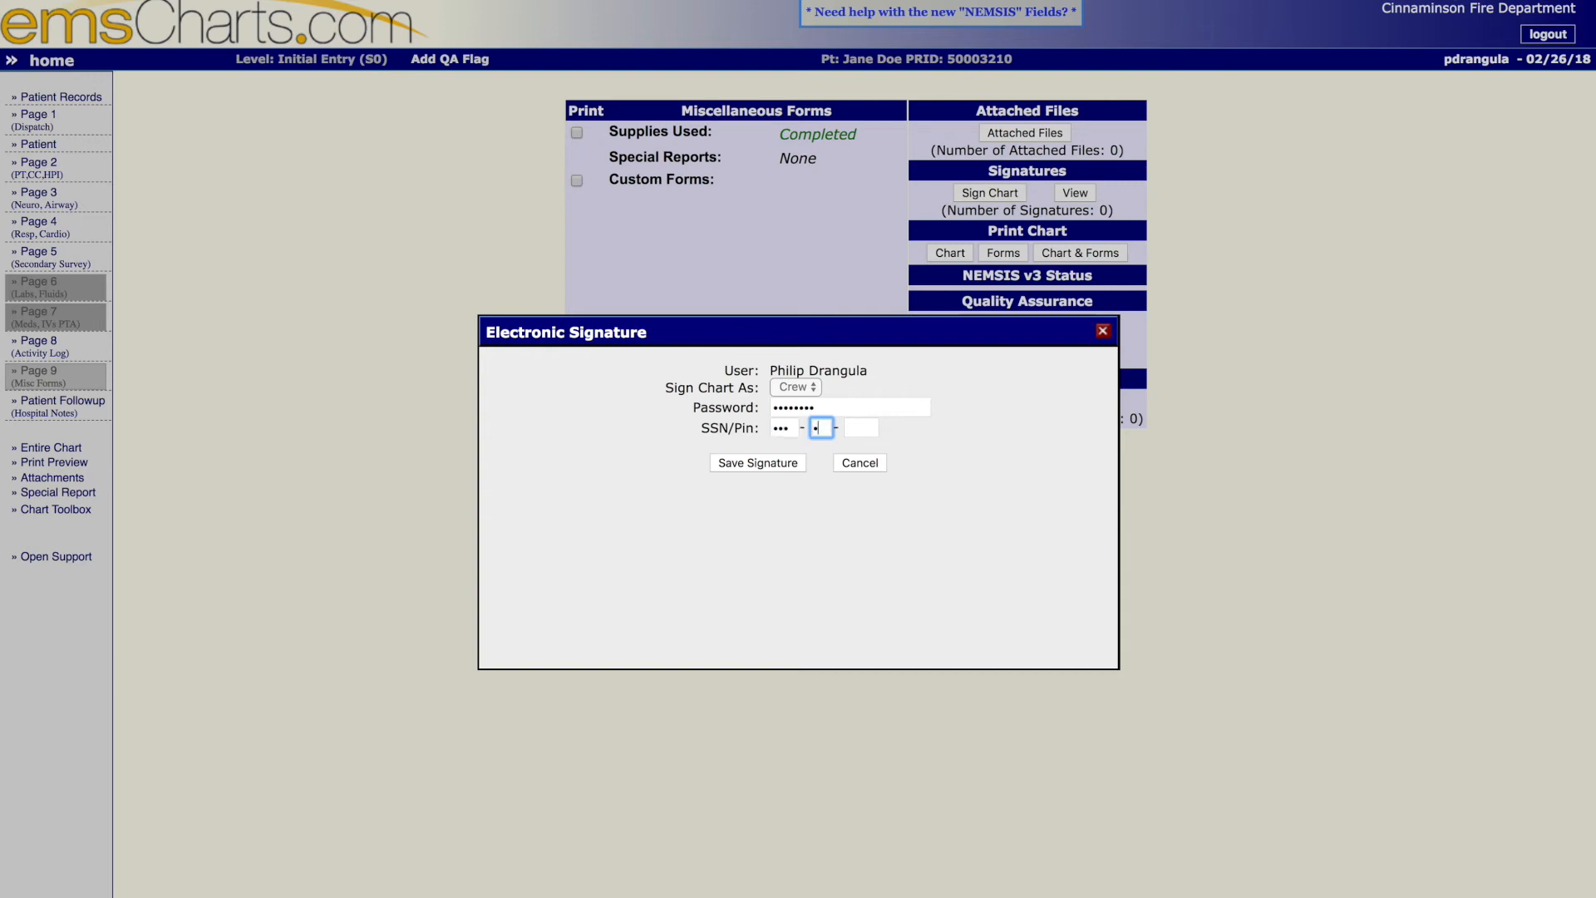
text(••)
key(Tab)
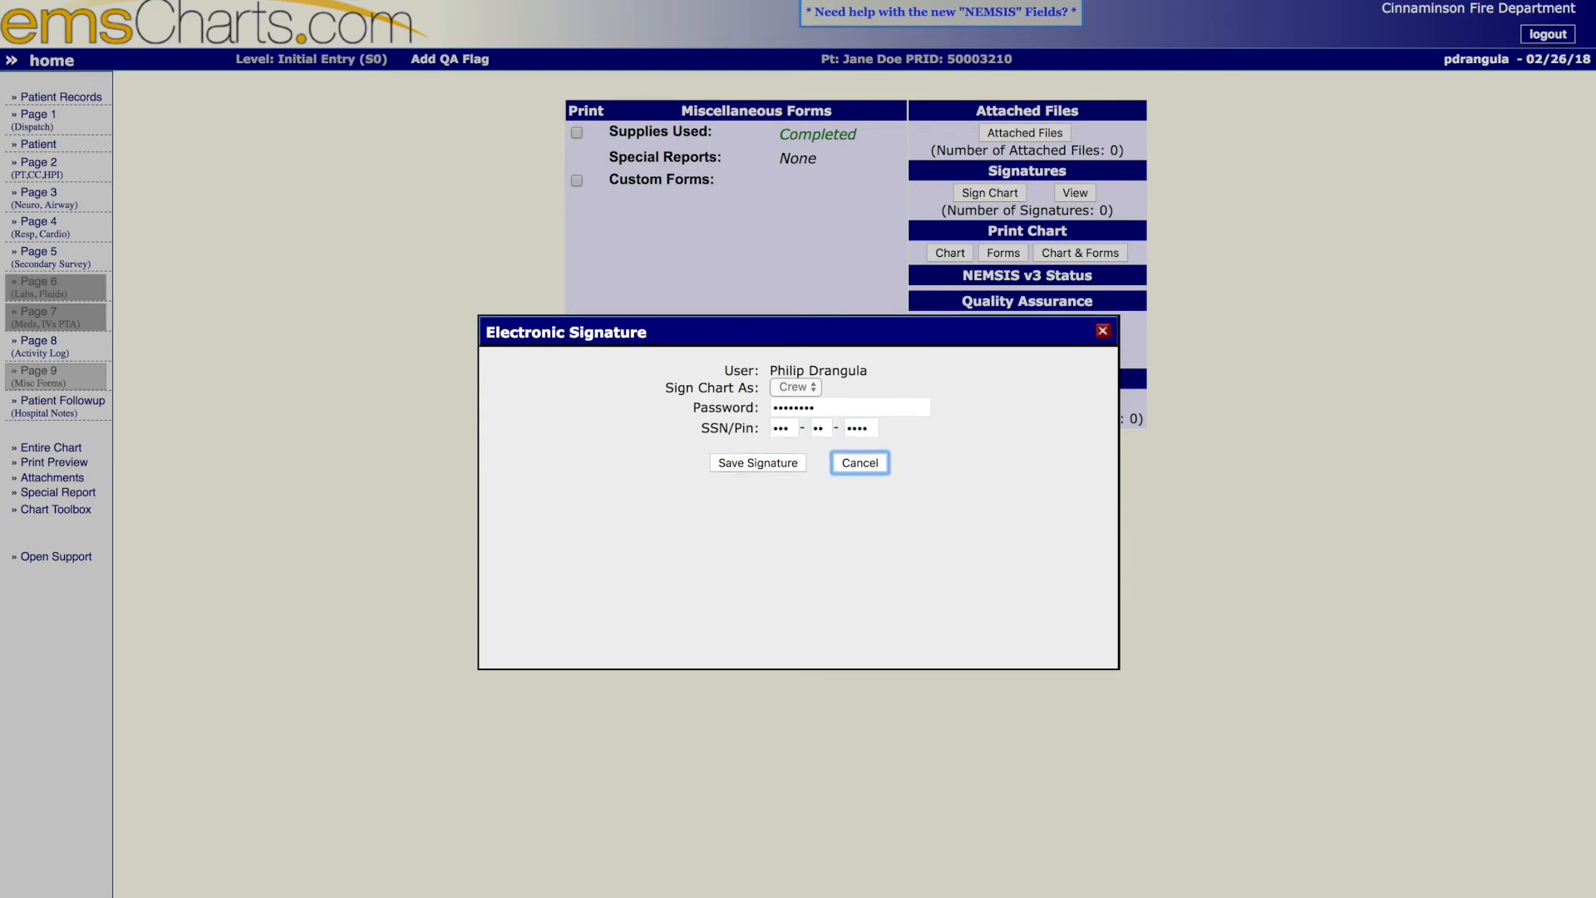
click(739, 464)
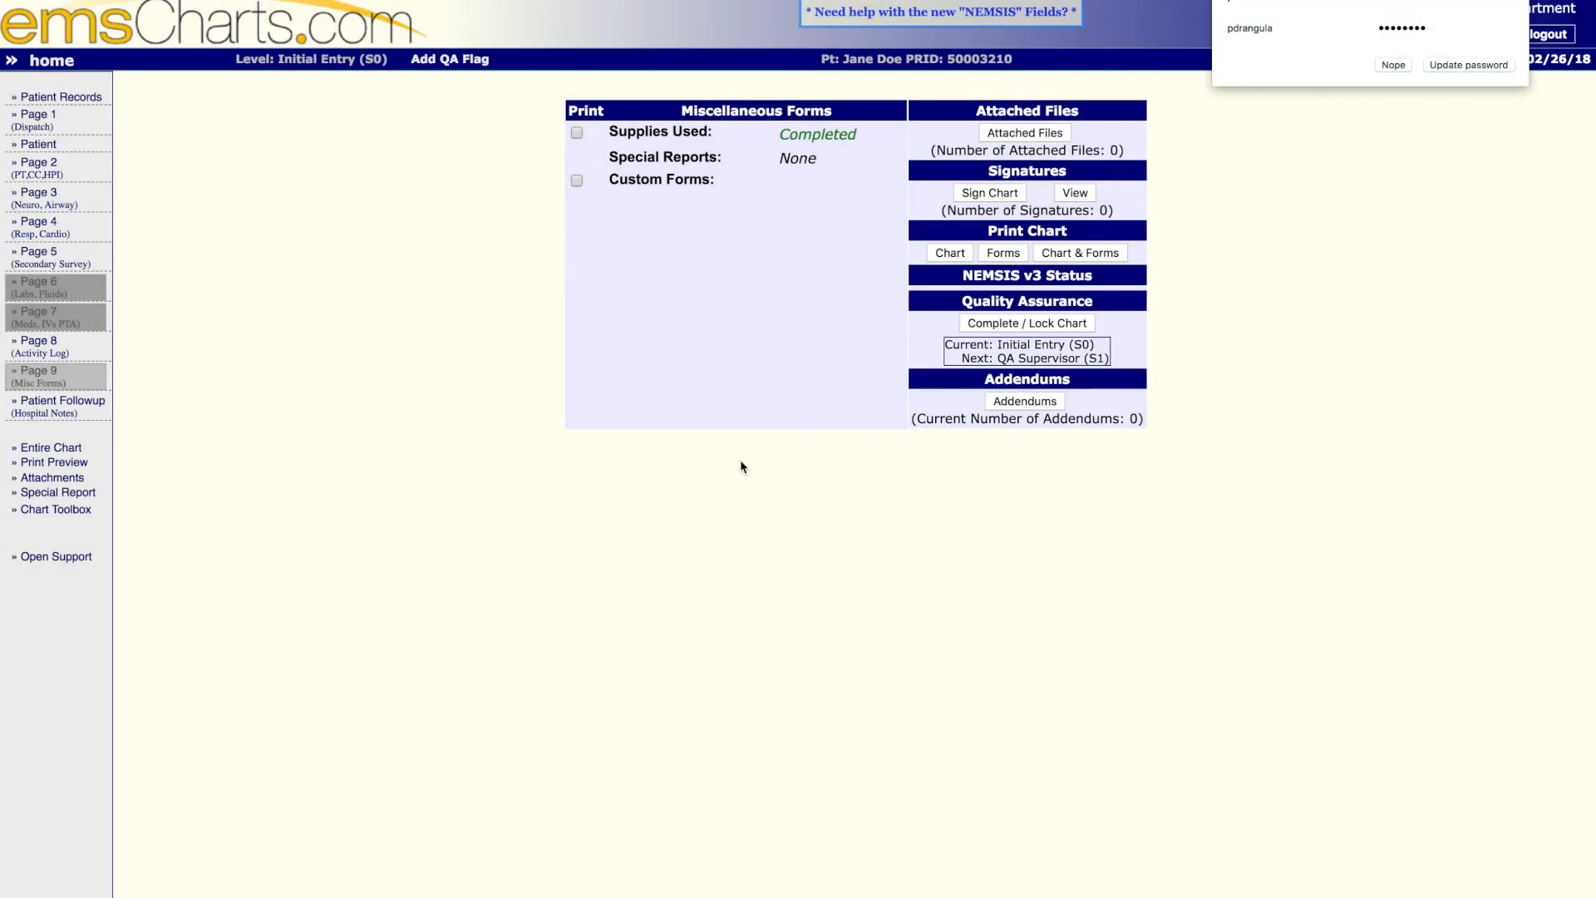
click(1393, 65)
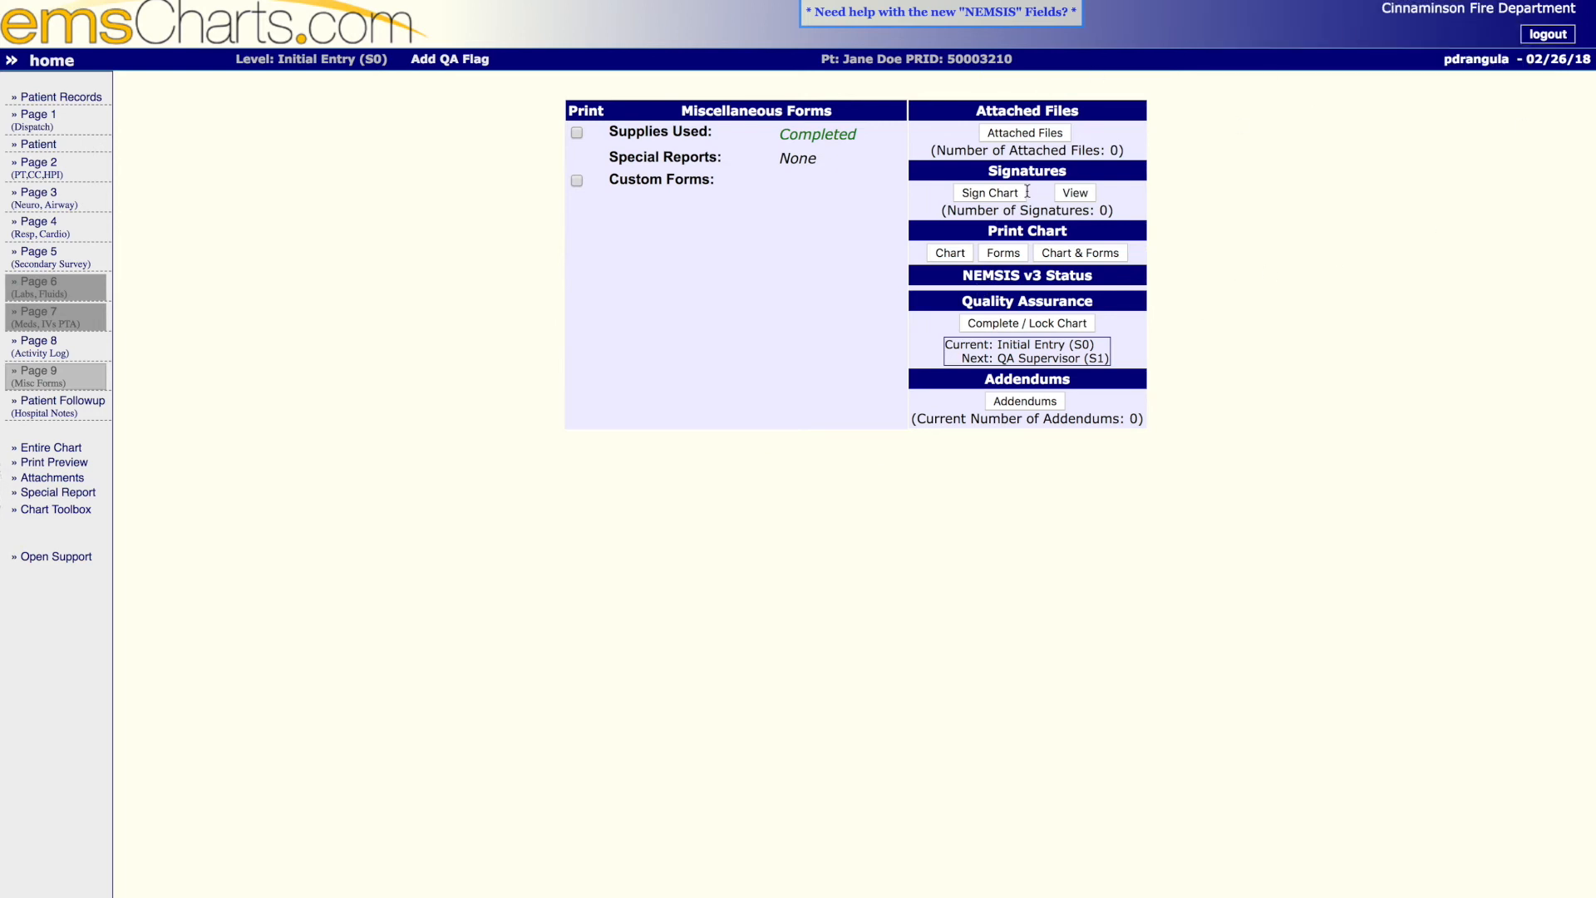
- Start locking the chart and open a special report for the missing secondary caregiver signature, with the subject "No second signature"
click(1042, 324)
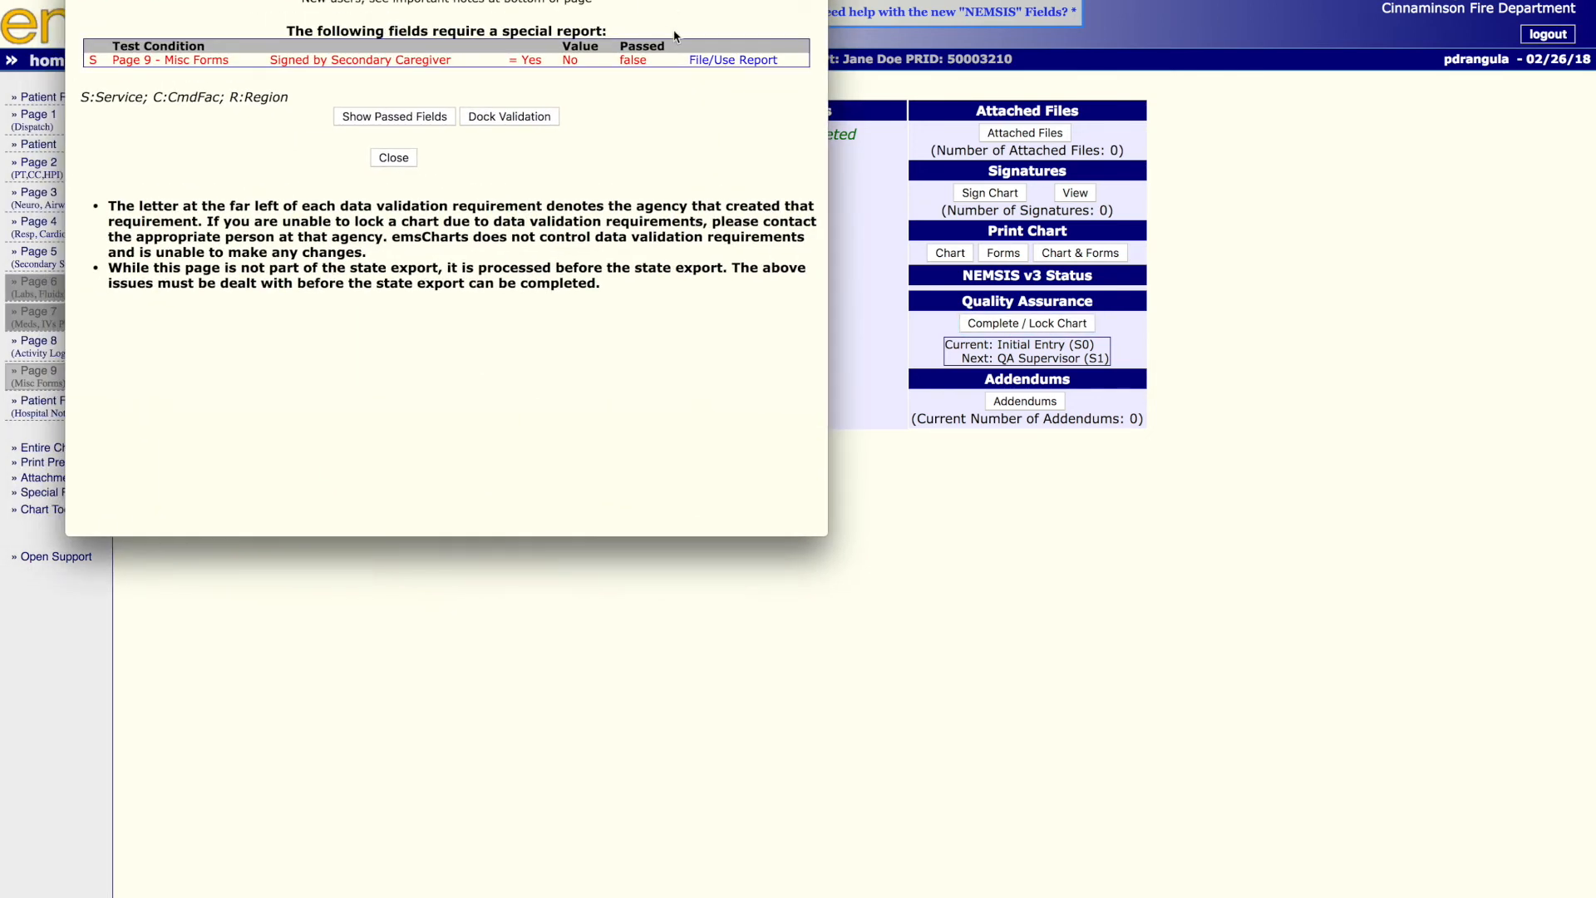
click(712, 63)
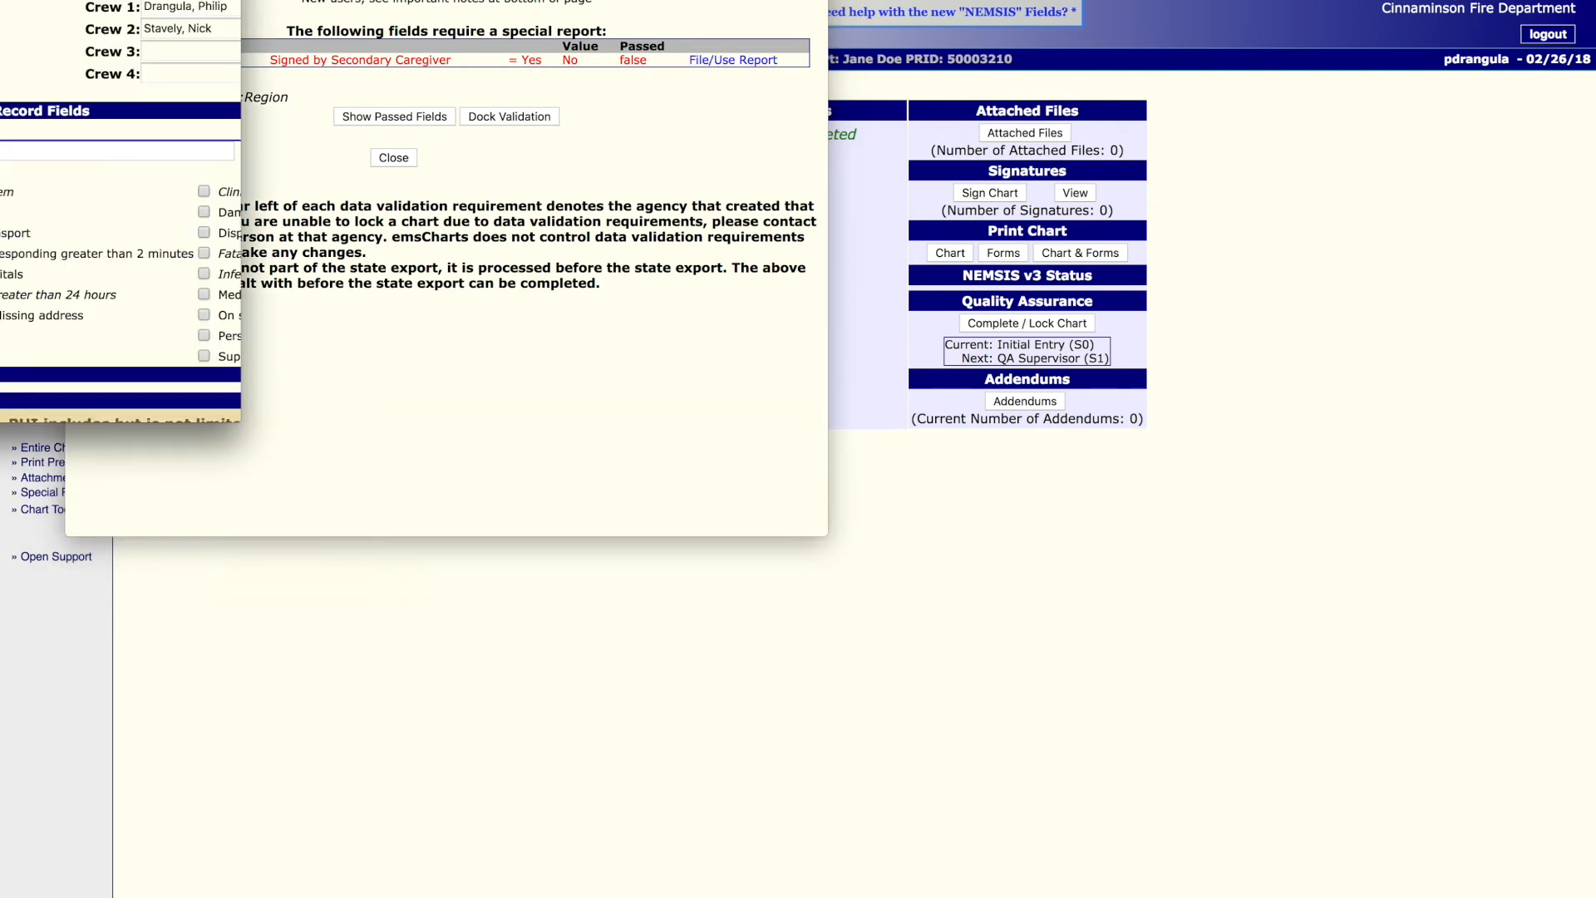
click(313, 148)
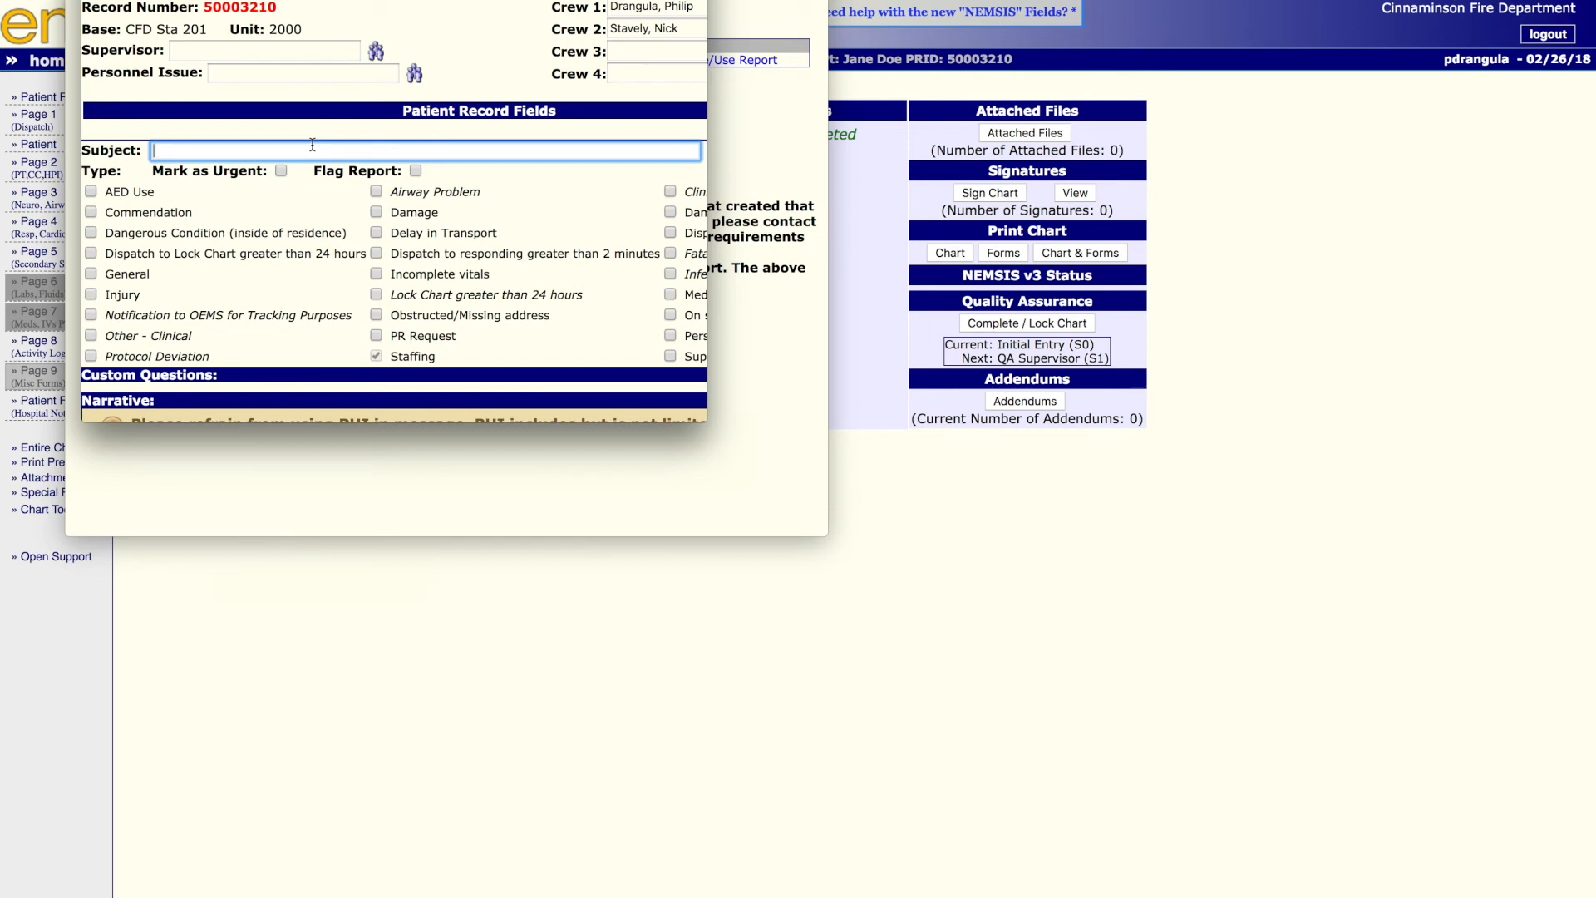
text(No second signature)
- Look up the supervisor for the special report and select the only user listed
scroll(426, 126, down, 3)
scroll(425, 126, up, 3)
scroll(426, 126, down, 6)
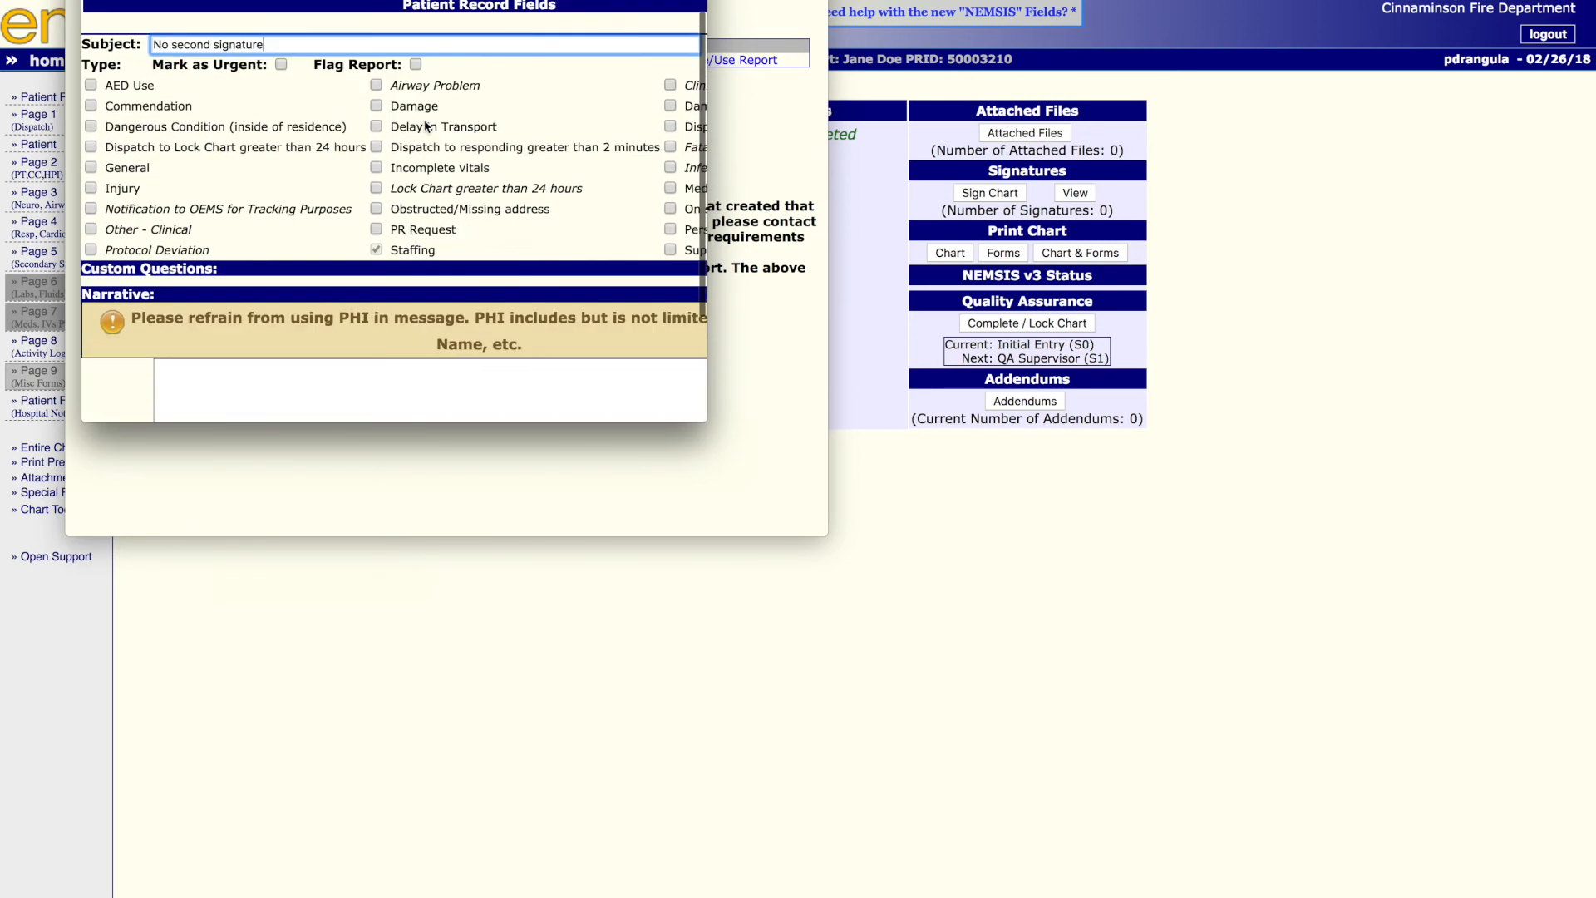
scroll(426, 126, up, 5)
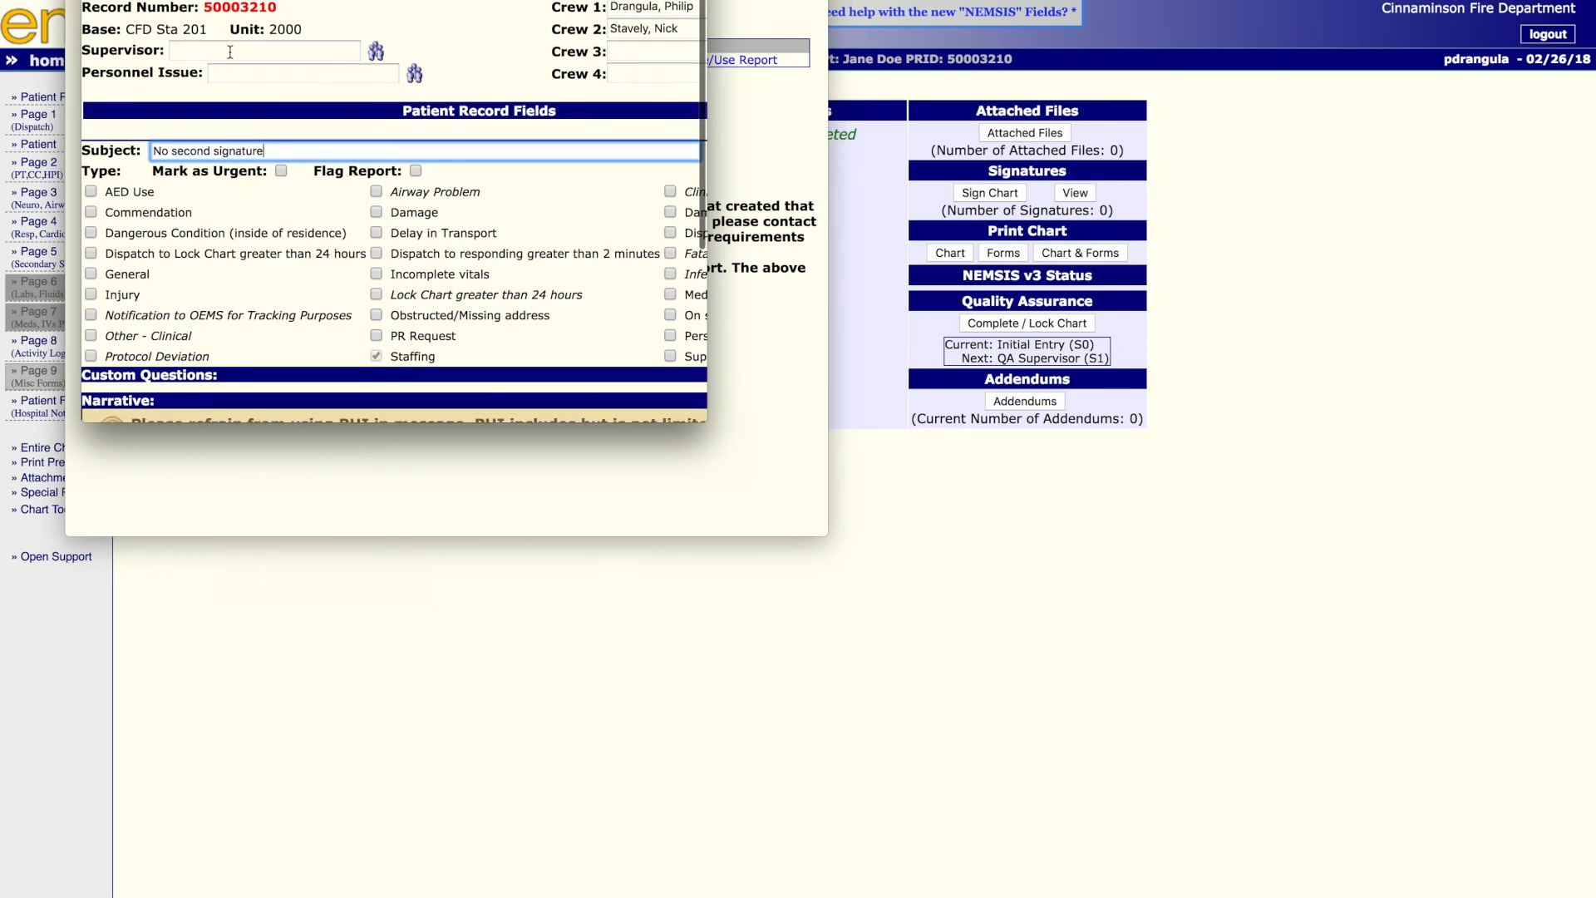
click(376, 51)
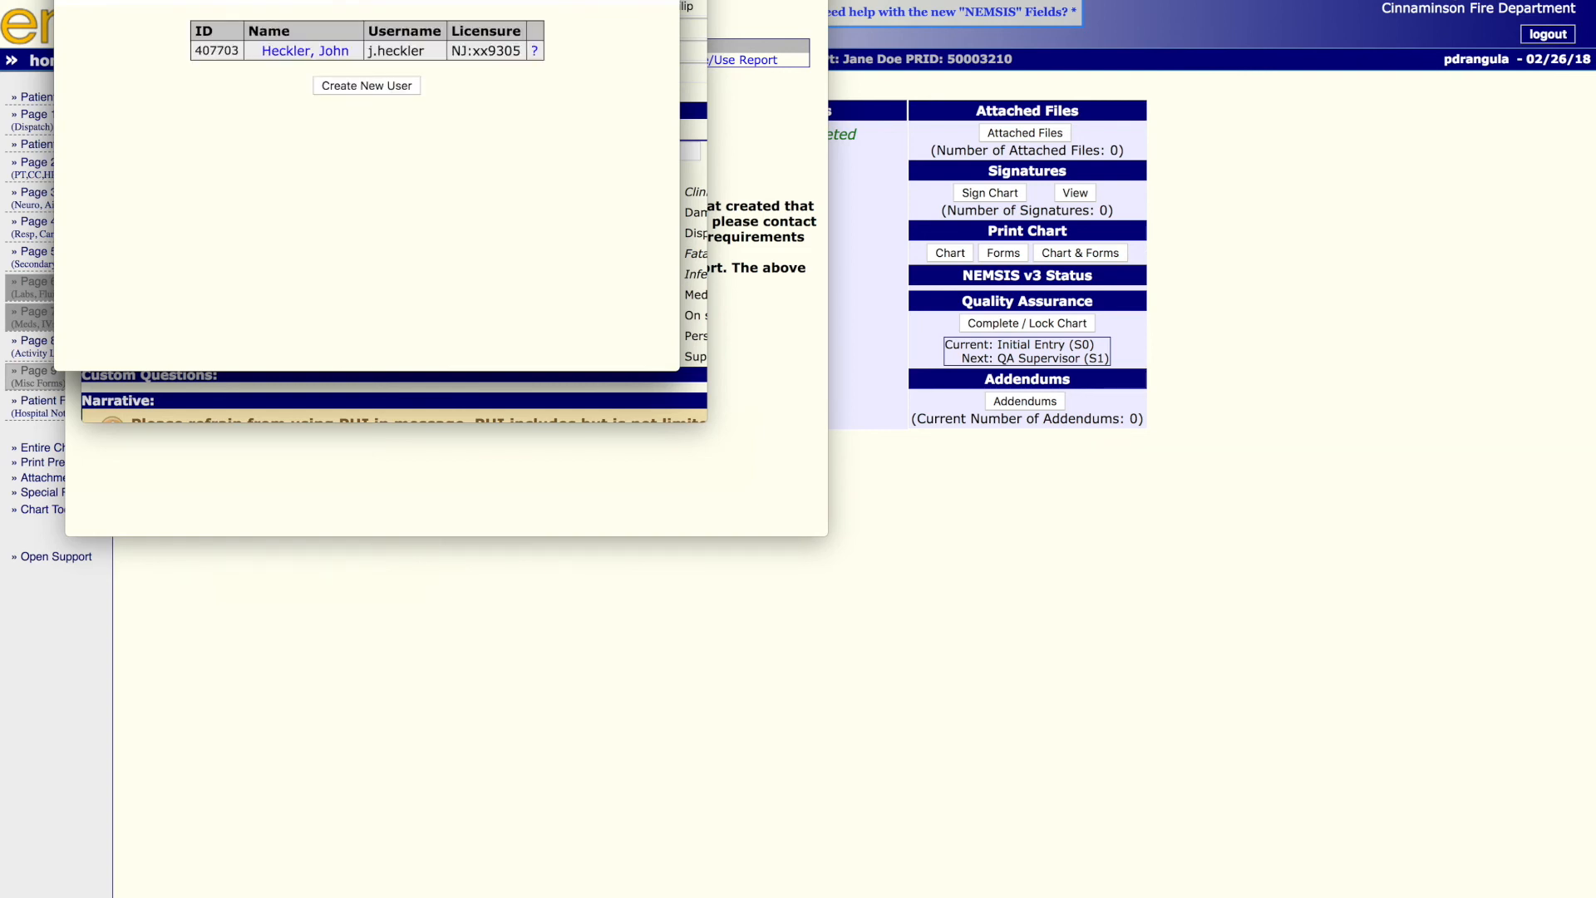
click(341, 52)
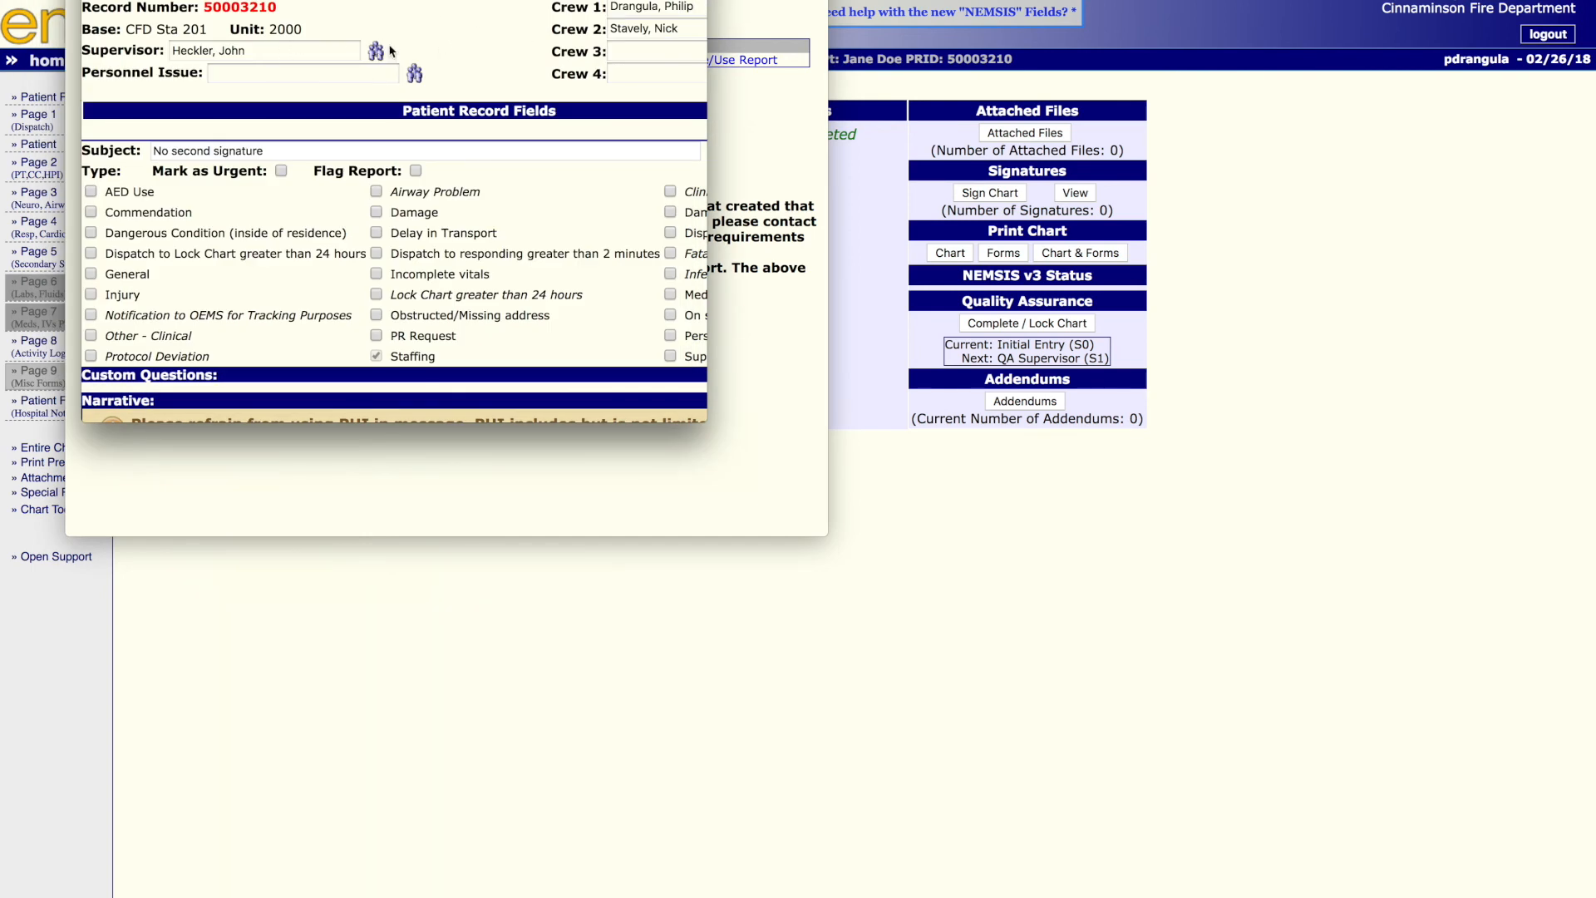
click(377, 51)
- Write the report narrative "No second provider due to test chart." and submit the incident report
scroll(490, 50, down, 3)
scroll(492, 48, down, 2)
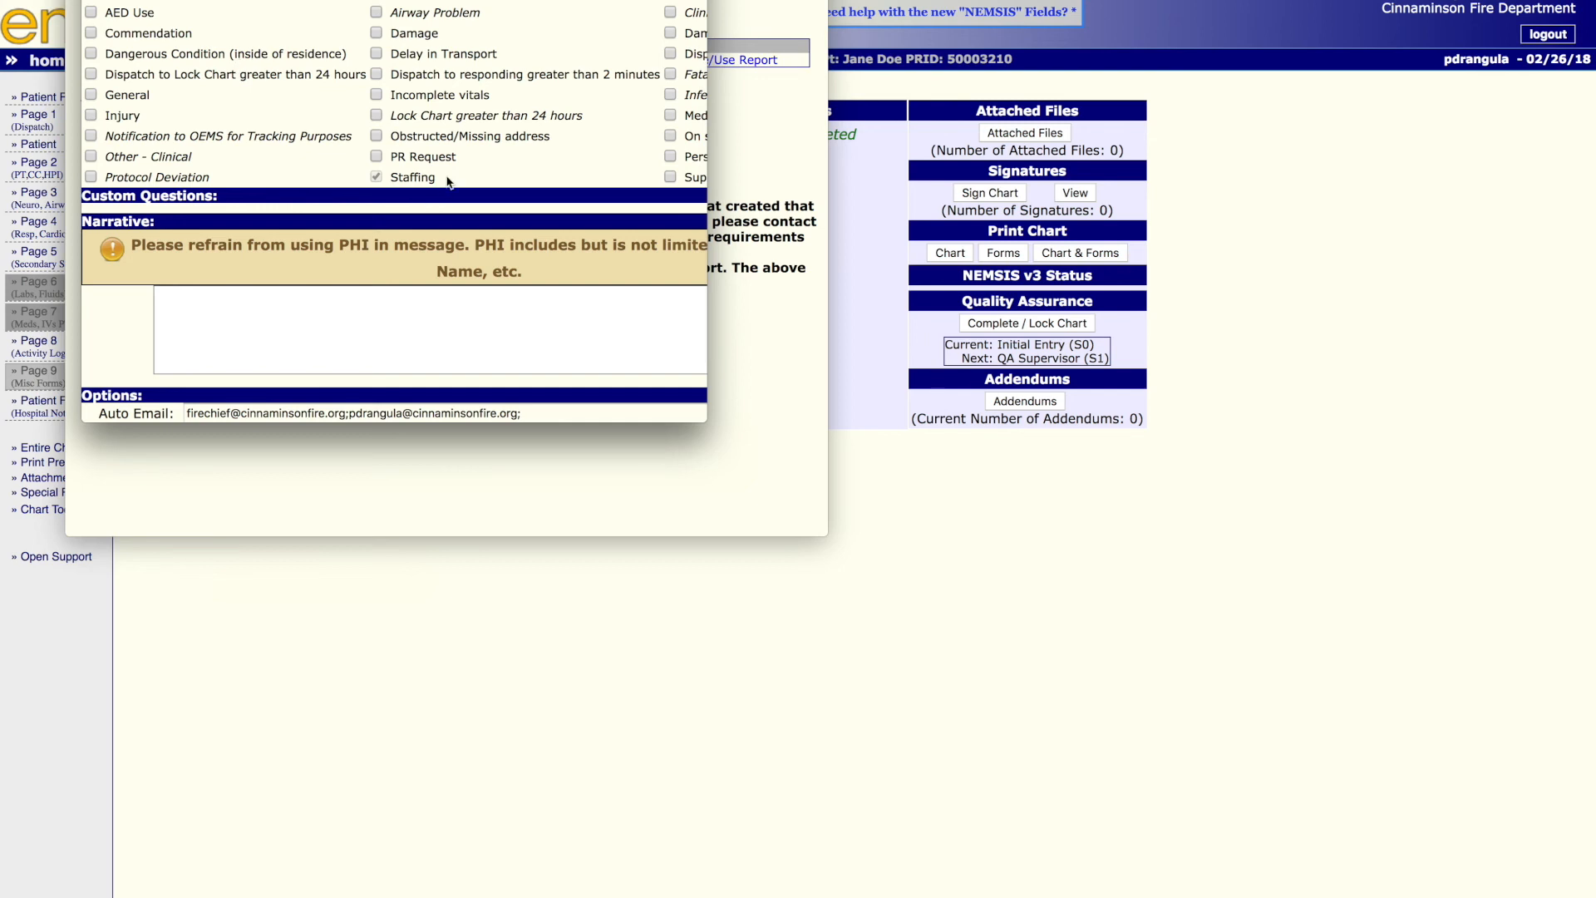
scroll(416, 212, down, 2)
click(391, 235)
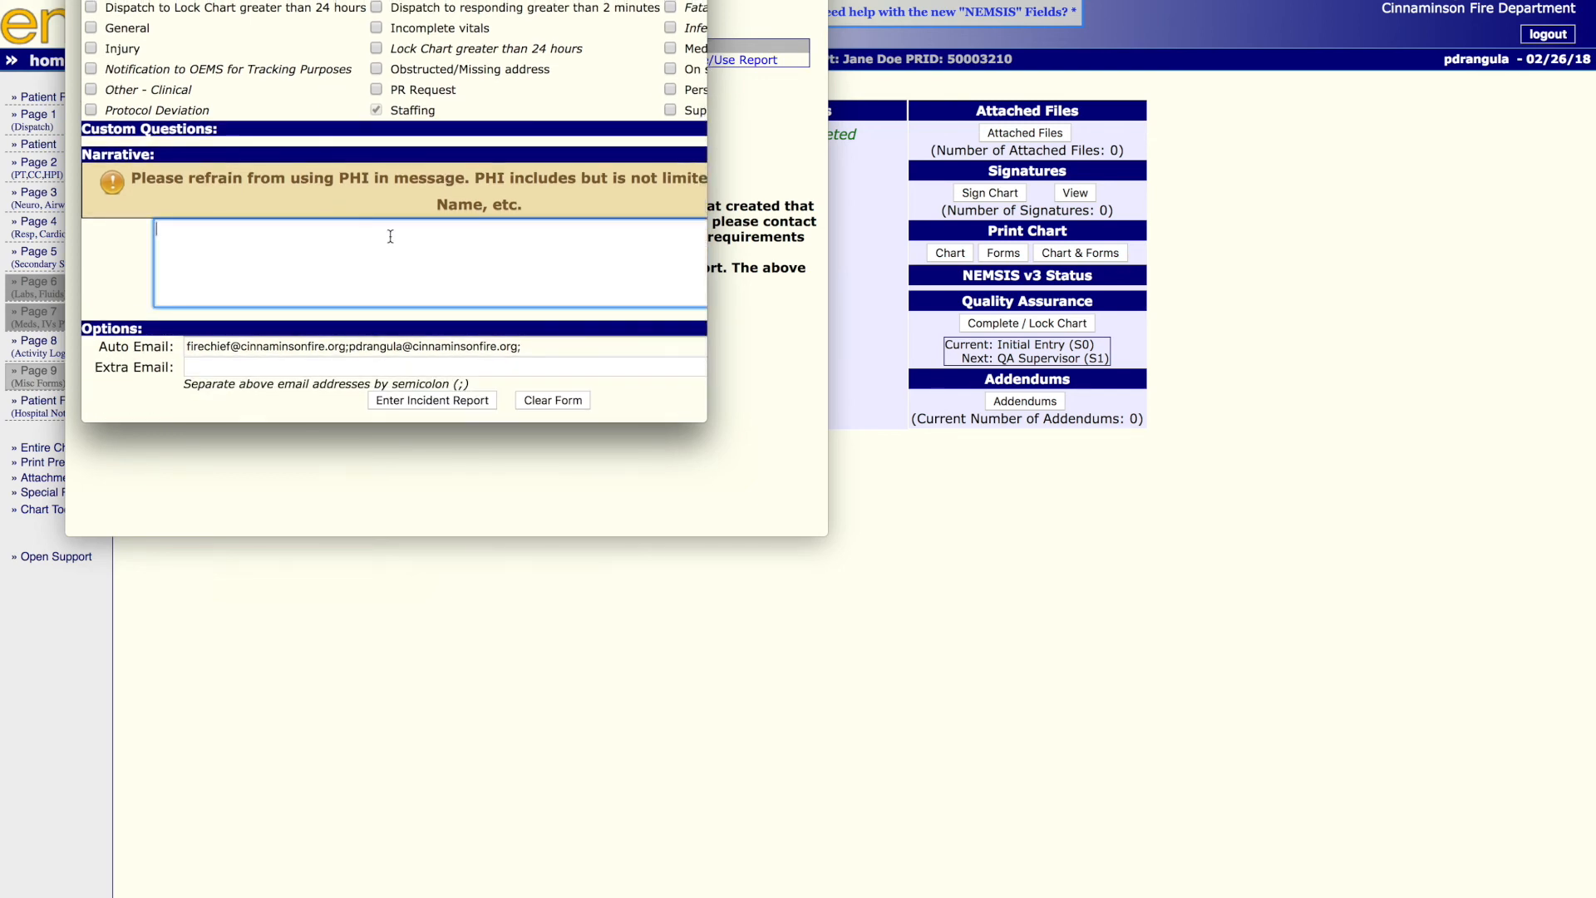
text(No seconf)
text( provider due to test chart.)
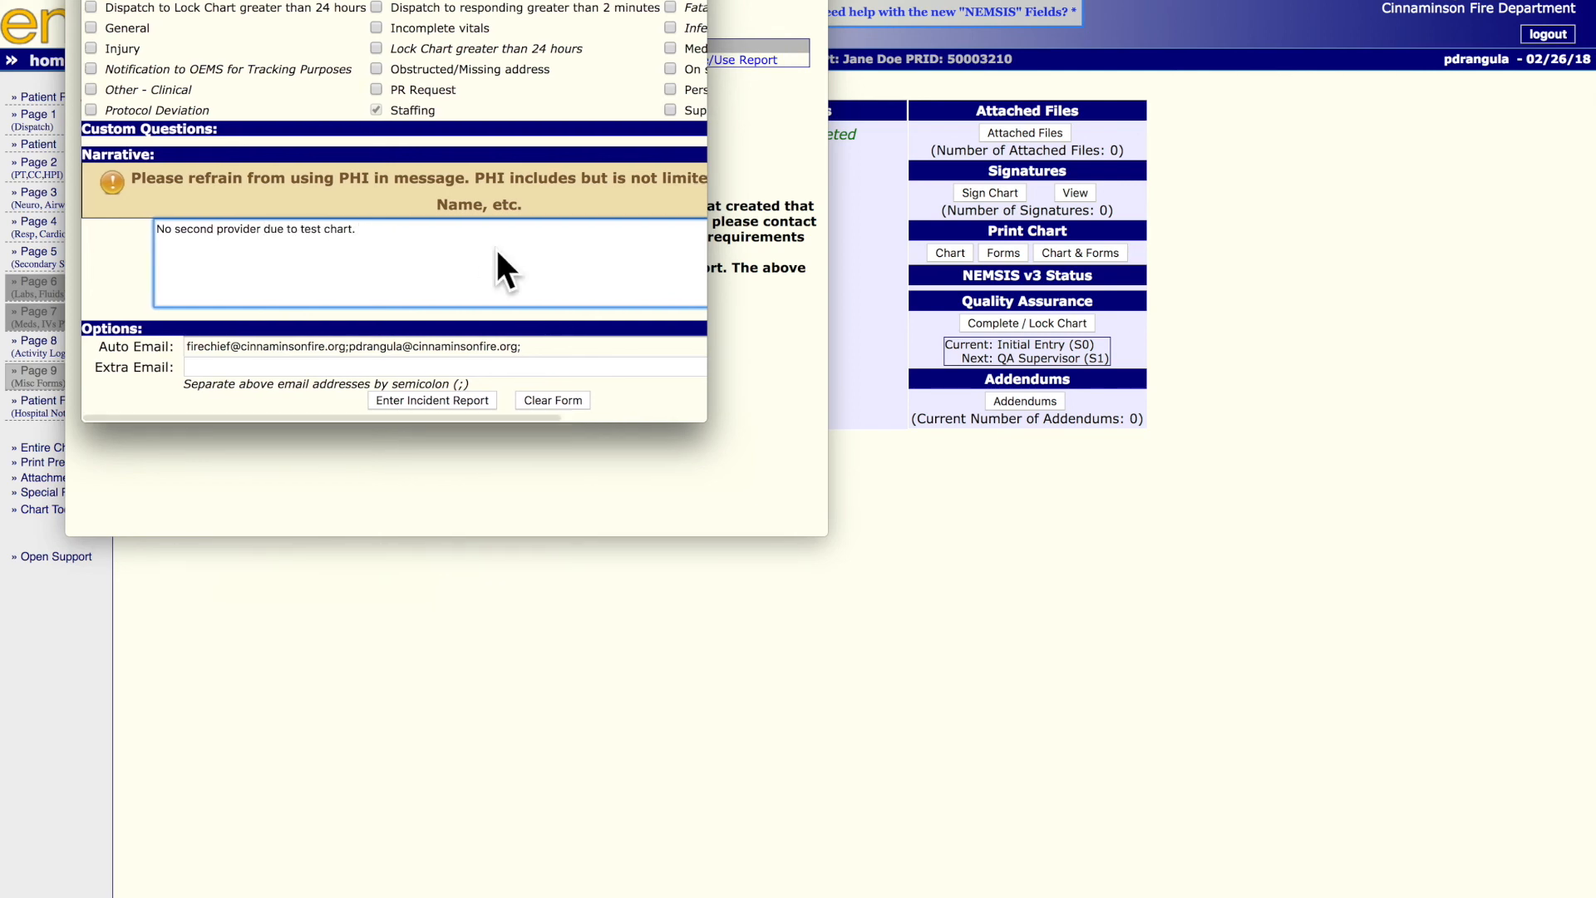
click(414, 401)
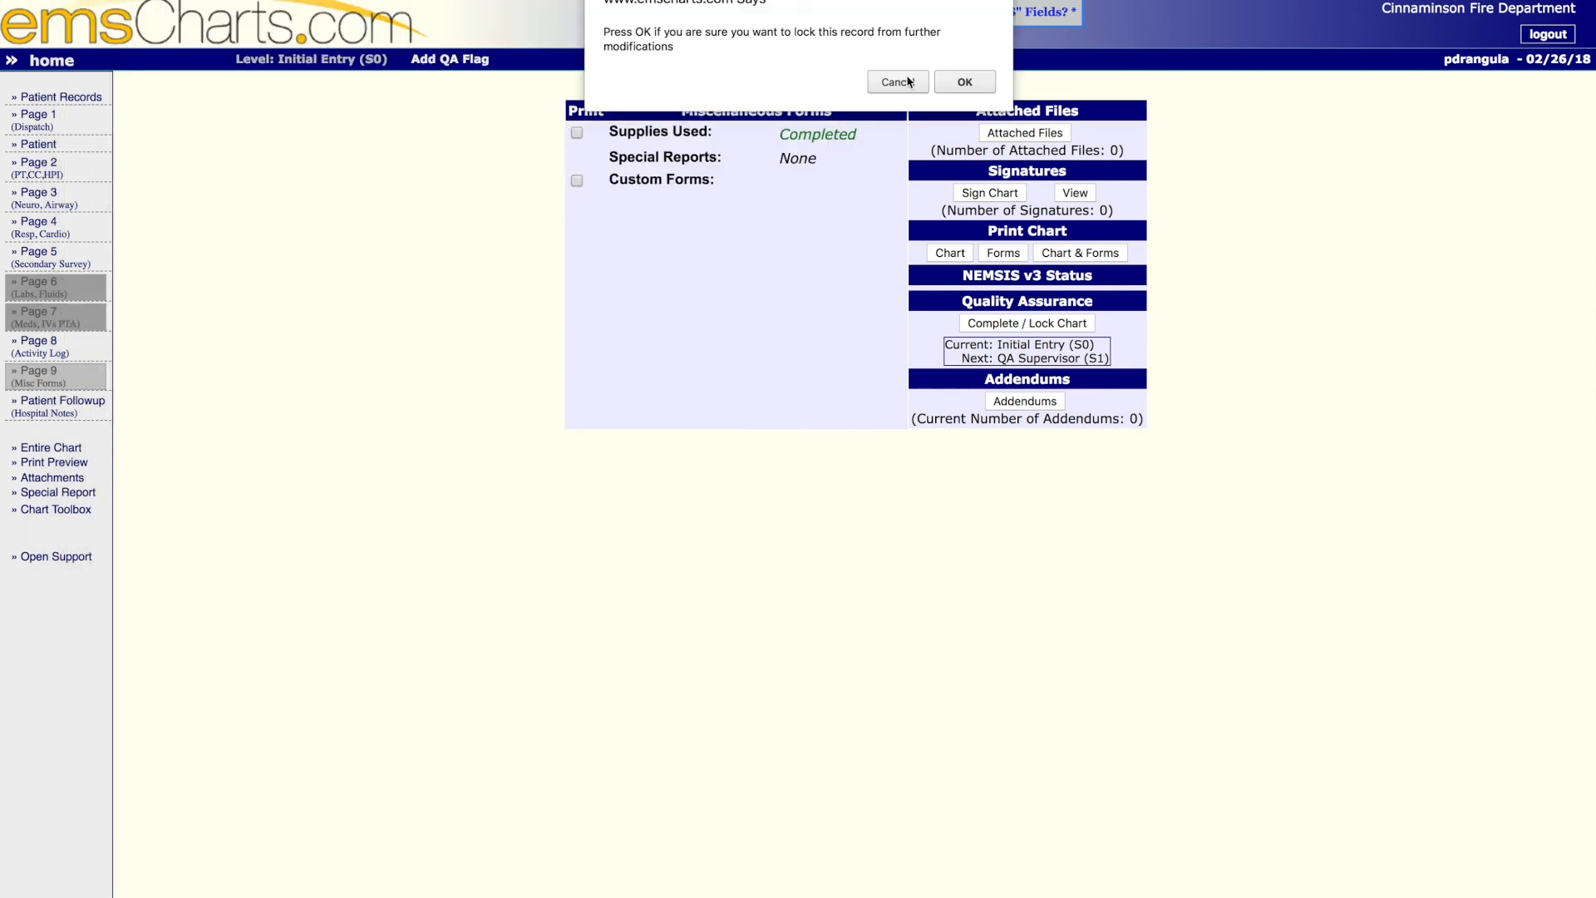
- Confirm locking the record from further modifications and review the NEMSIS3-NJ XML export result in the chart processing summary
click(962, 81)
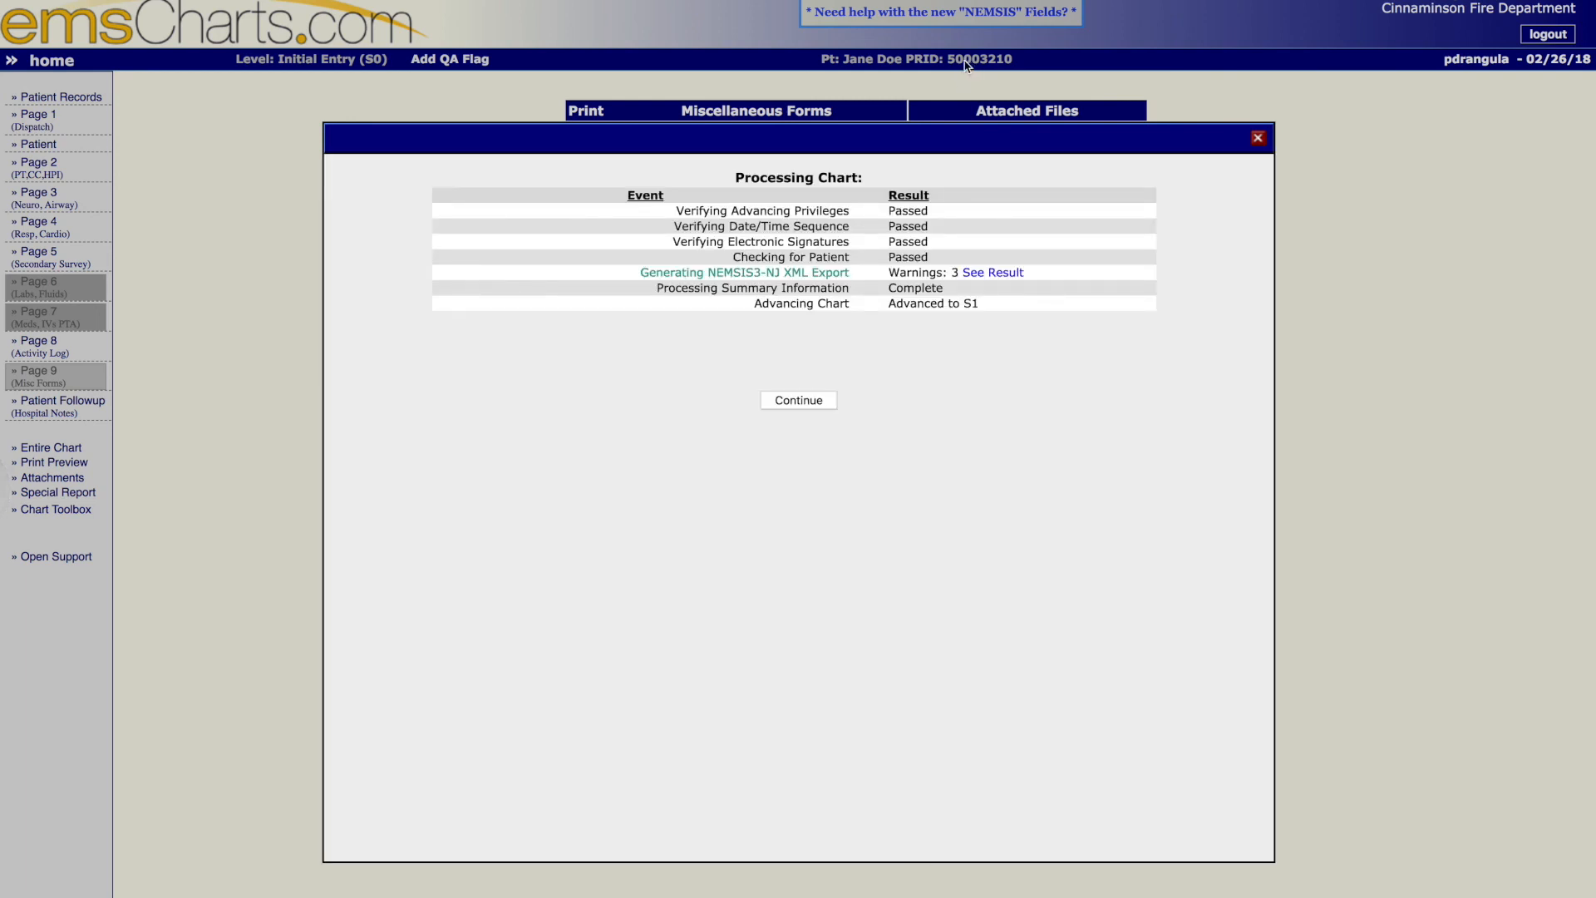
scroll(829, 135, down, 1)
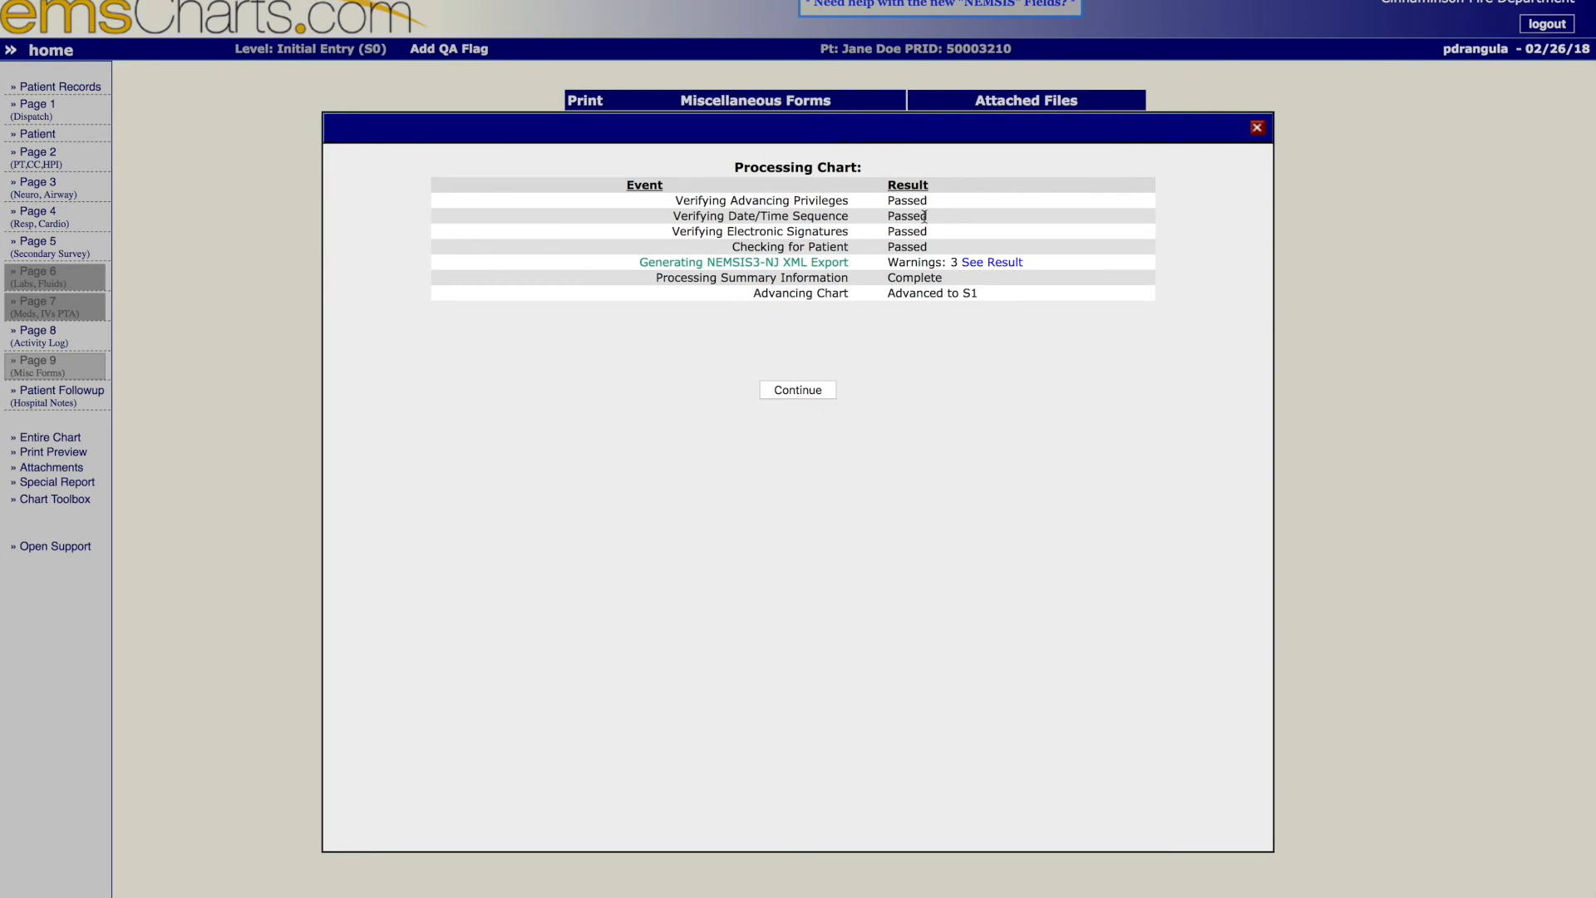
drag(888, 257, 1032, 264)
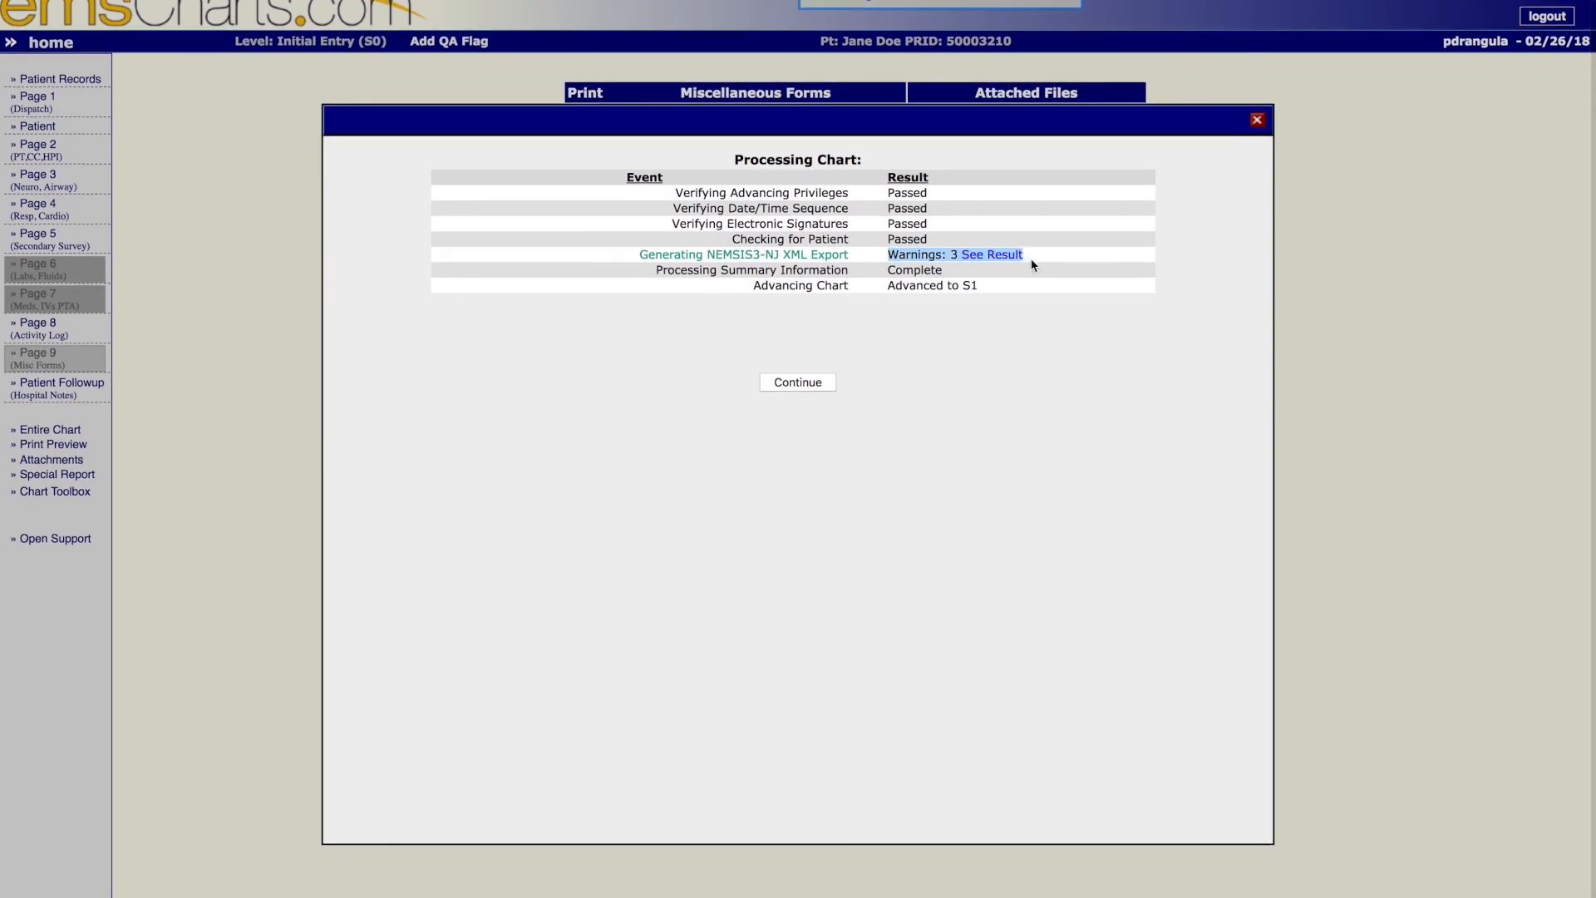
click(1030, 265)
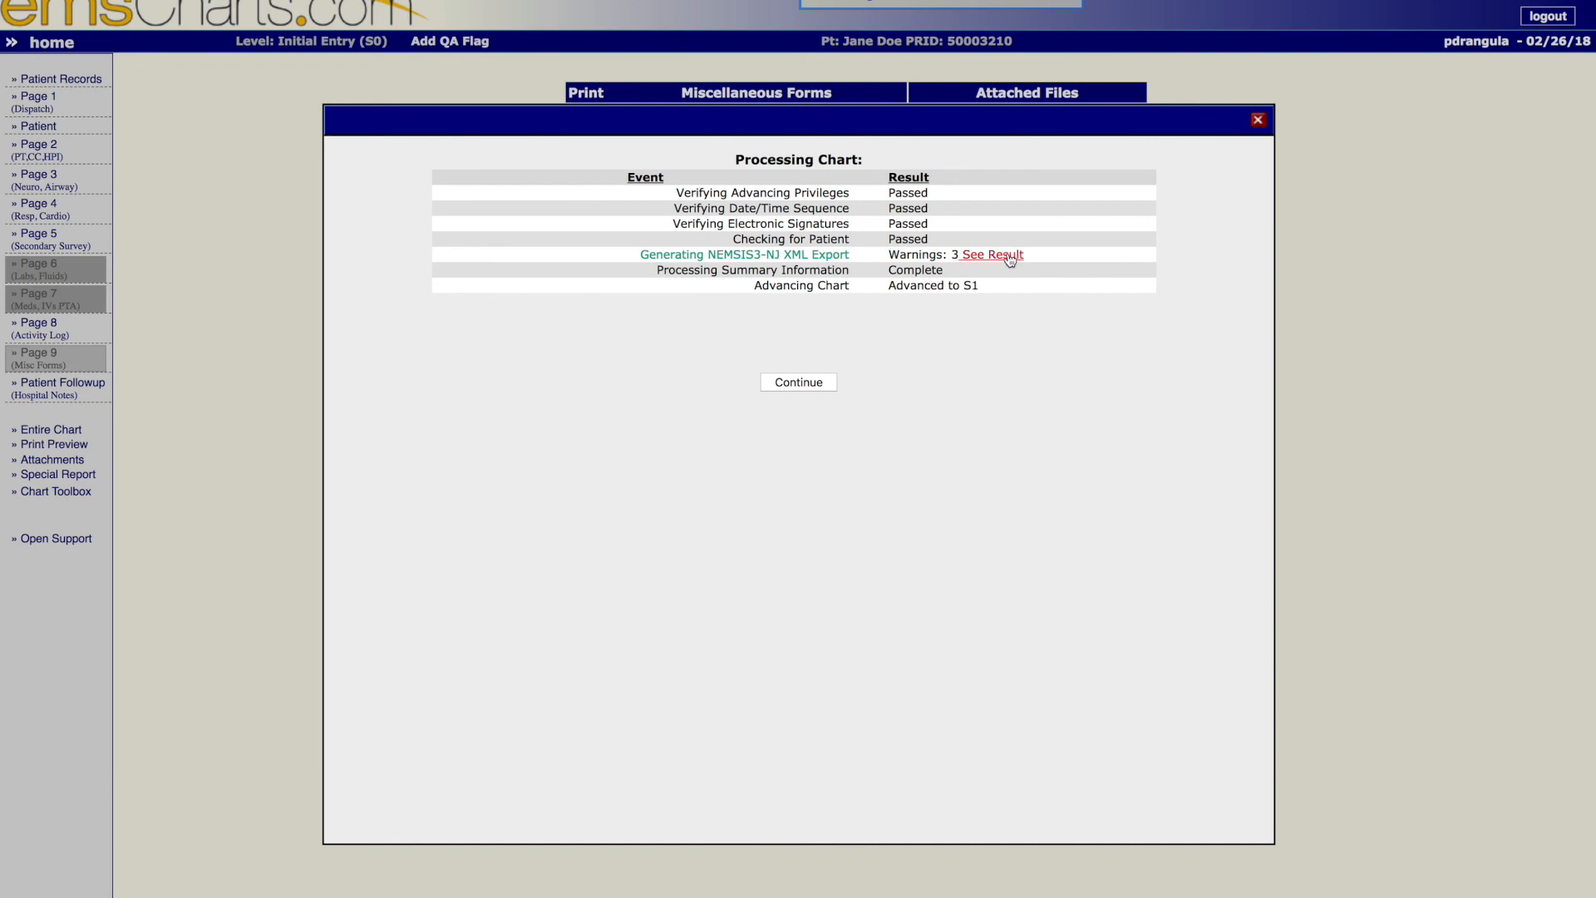